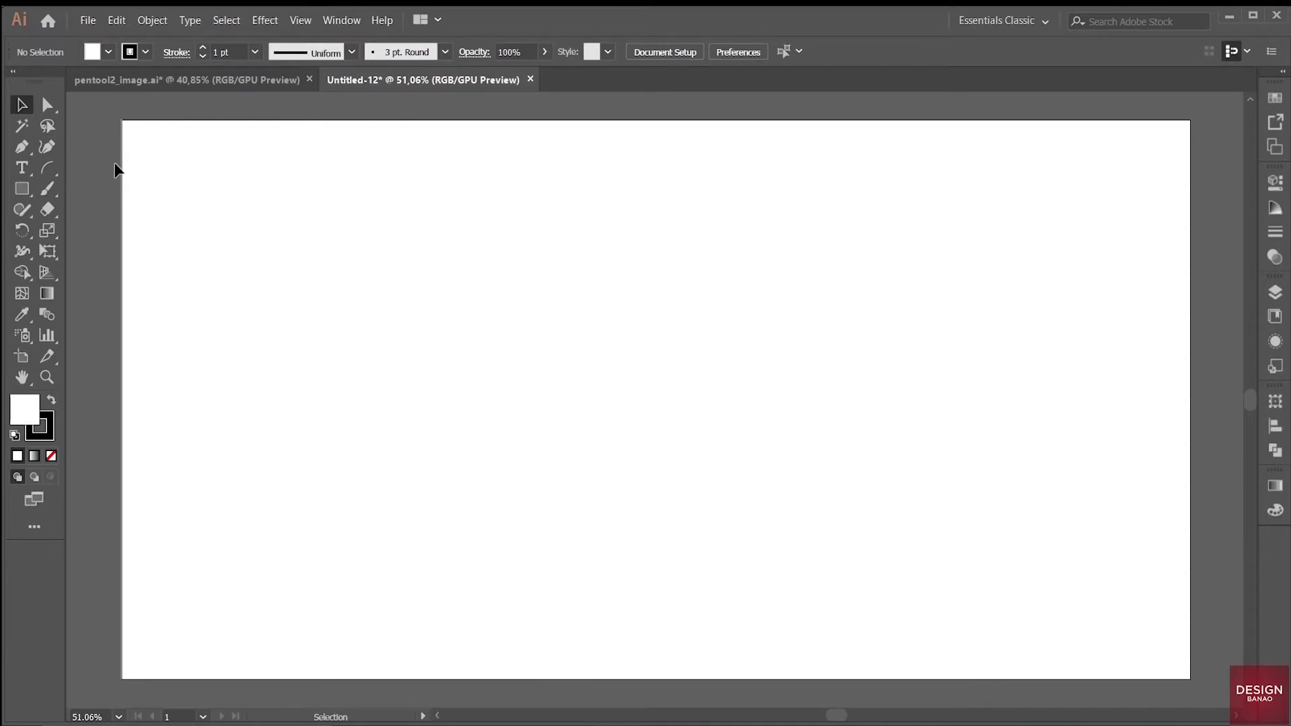
- Activate the Pen tool, briefly toggling to the Anchor Point tool (Shift+C) and back with P
click(21, 146)
key(shift+c)
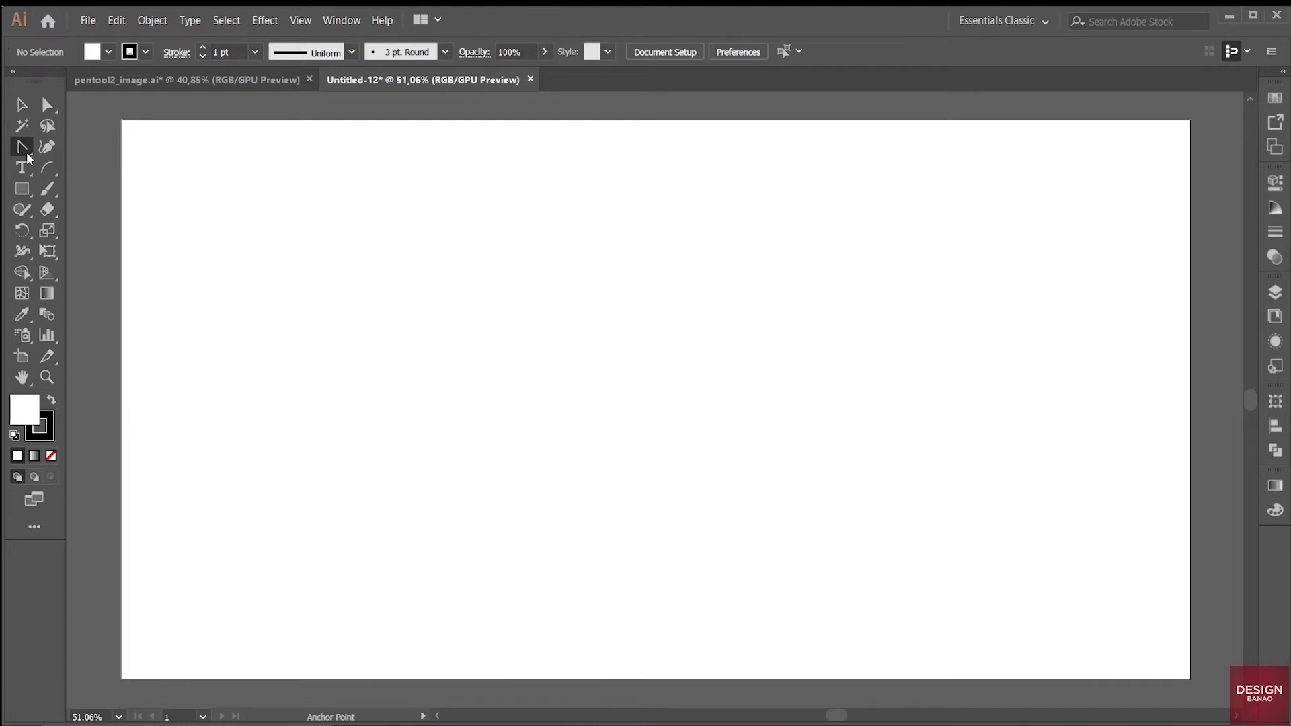
key(p)
click(353, 285)
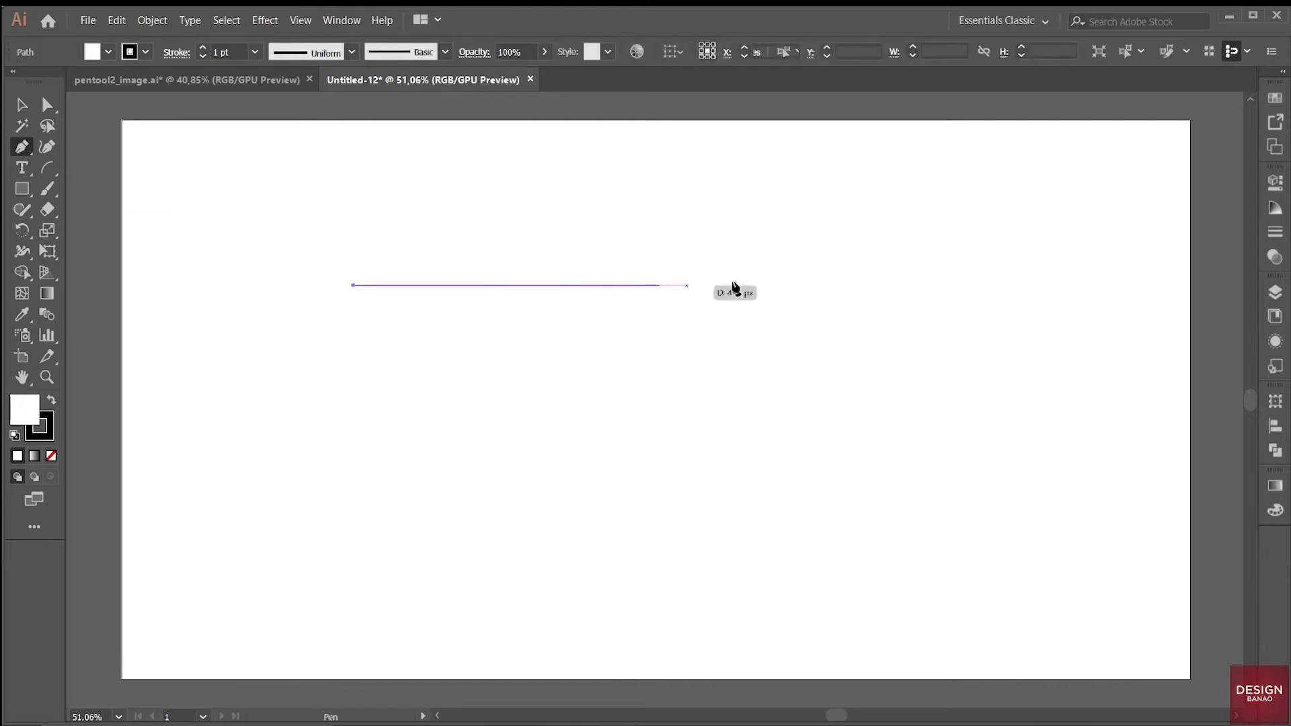
click(762, 273)
click(668, 423)
click(337, 451)
click(277, 301)
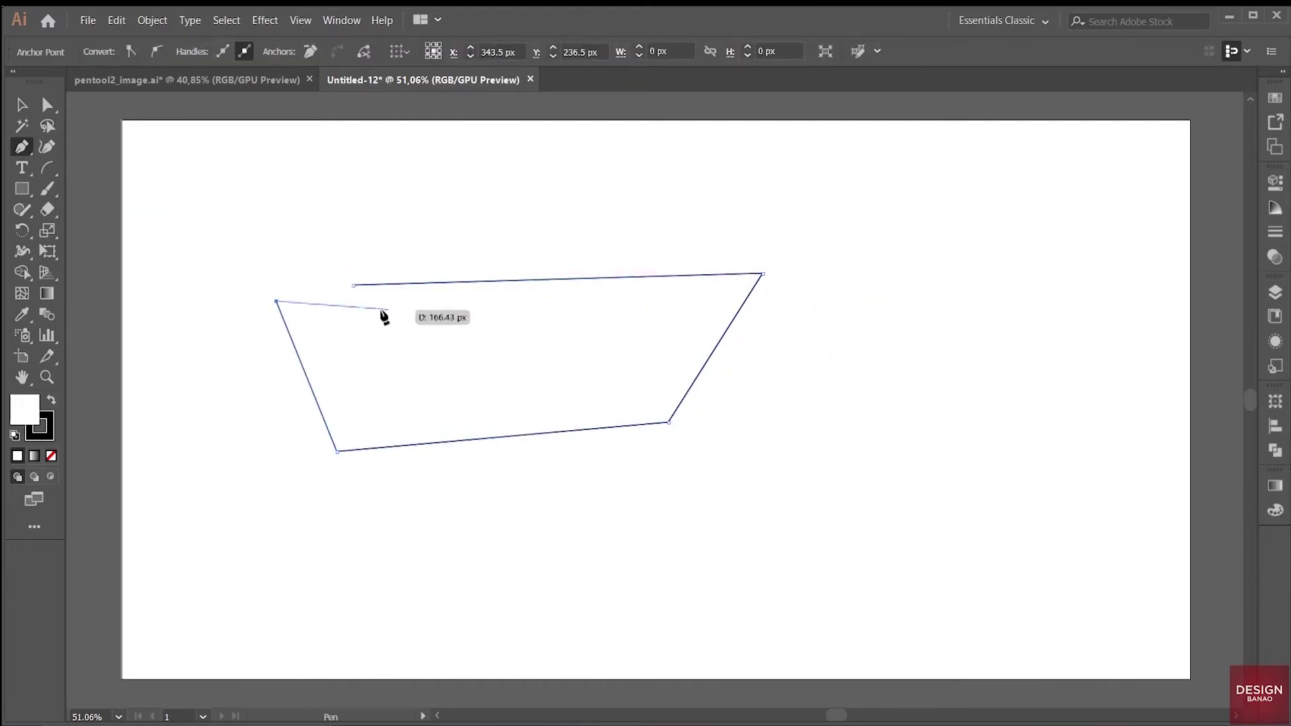
click(353, 285)
ctrl+click(919, 342)
click(886, 265)
drag(973, 426, 794, 575)
drag(695, 442, 852, 278)
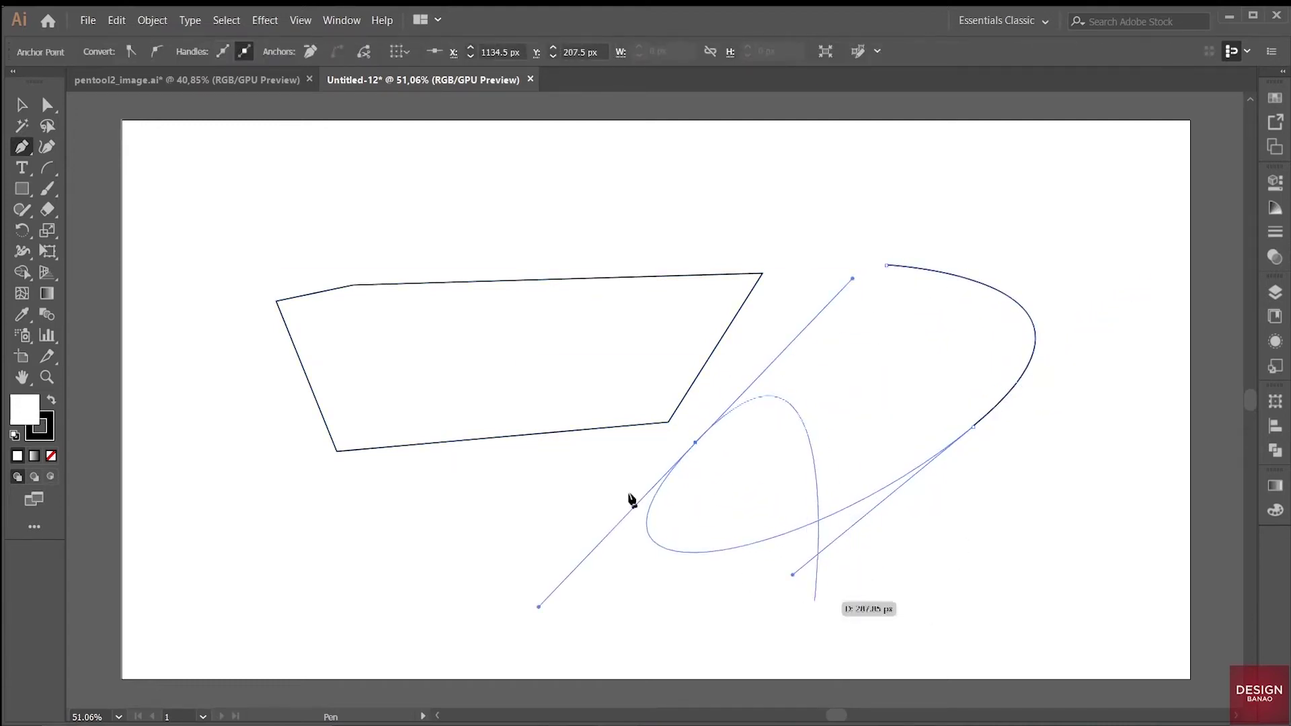
click(21, 104)
mouse_move(968, 589)
mouse_down()
mouse_move(386, 299)
mouse_move(389, 251)
mouse_up()
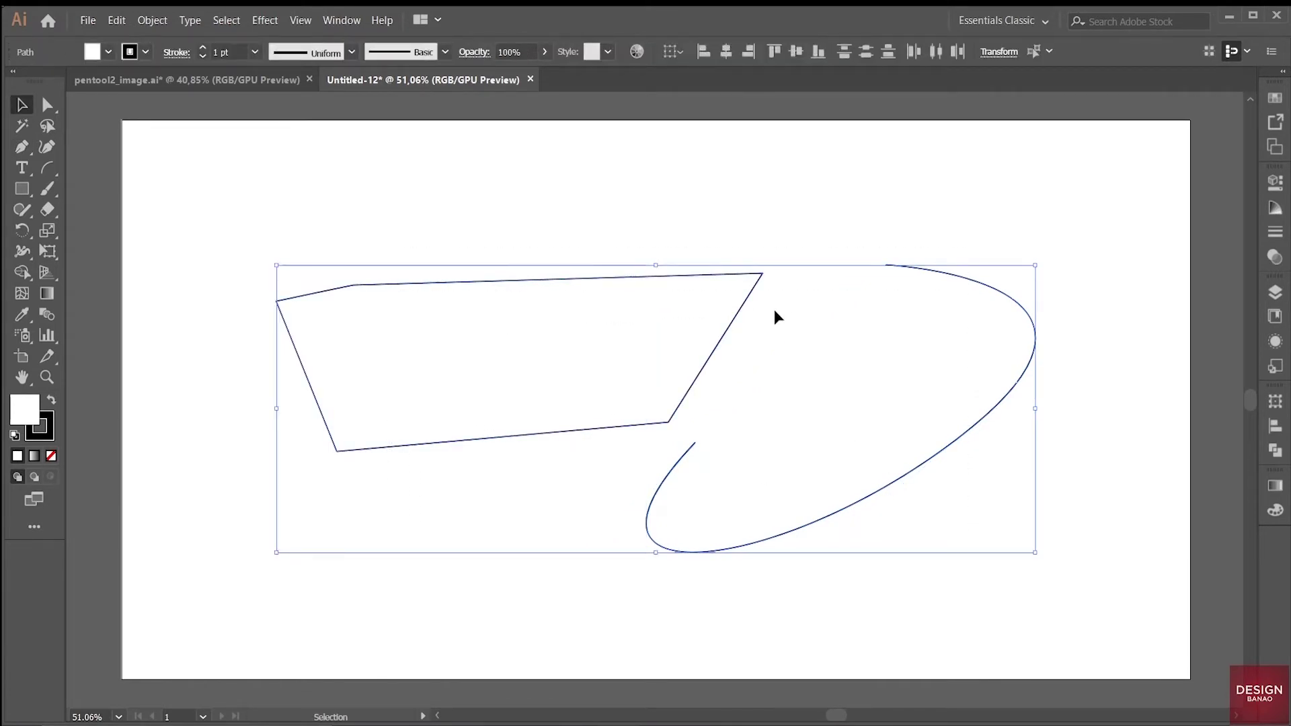
key(Delete)
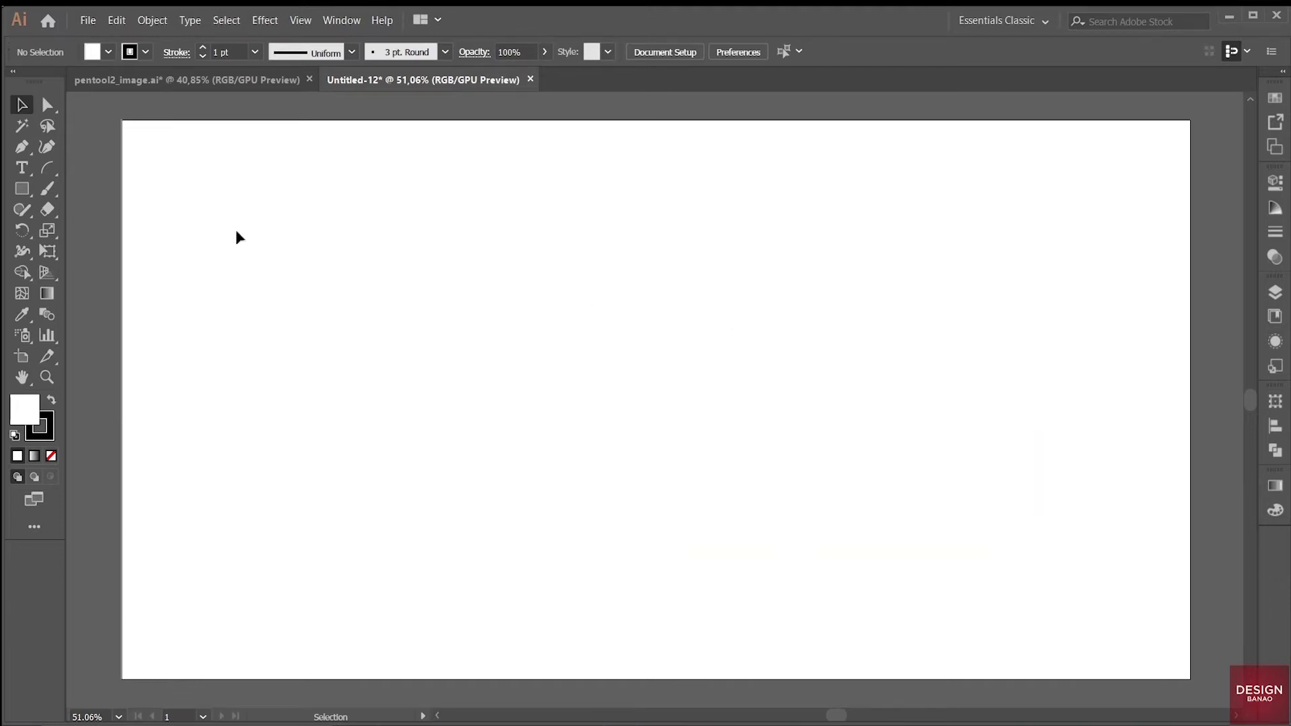
click(45, 146)
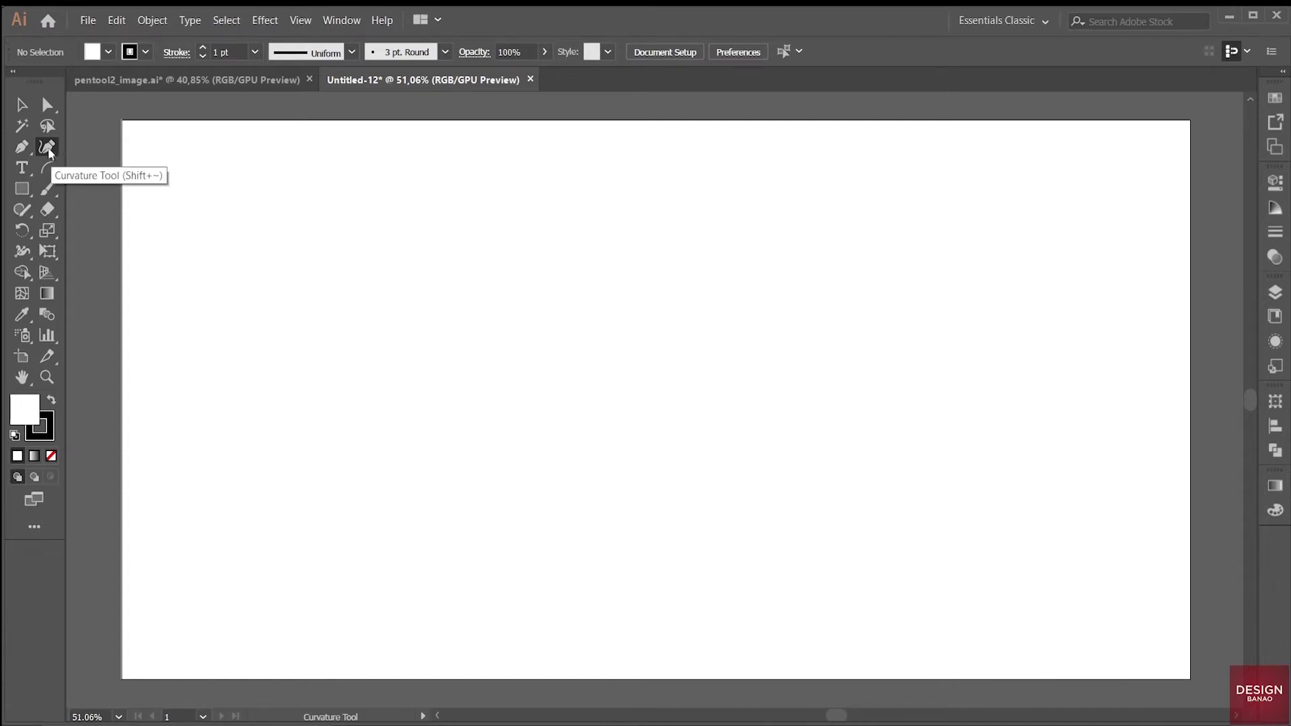
click(438, 251)
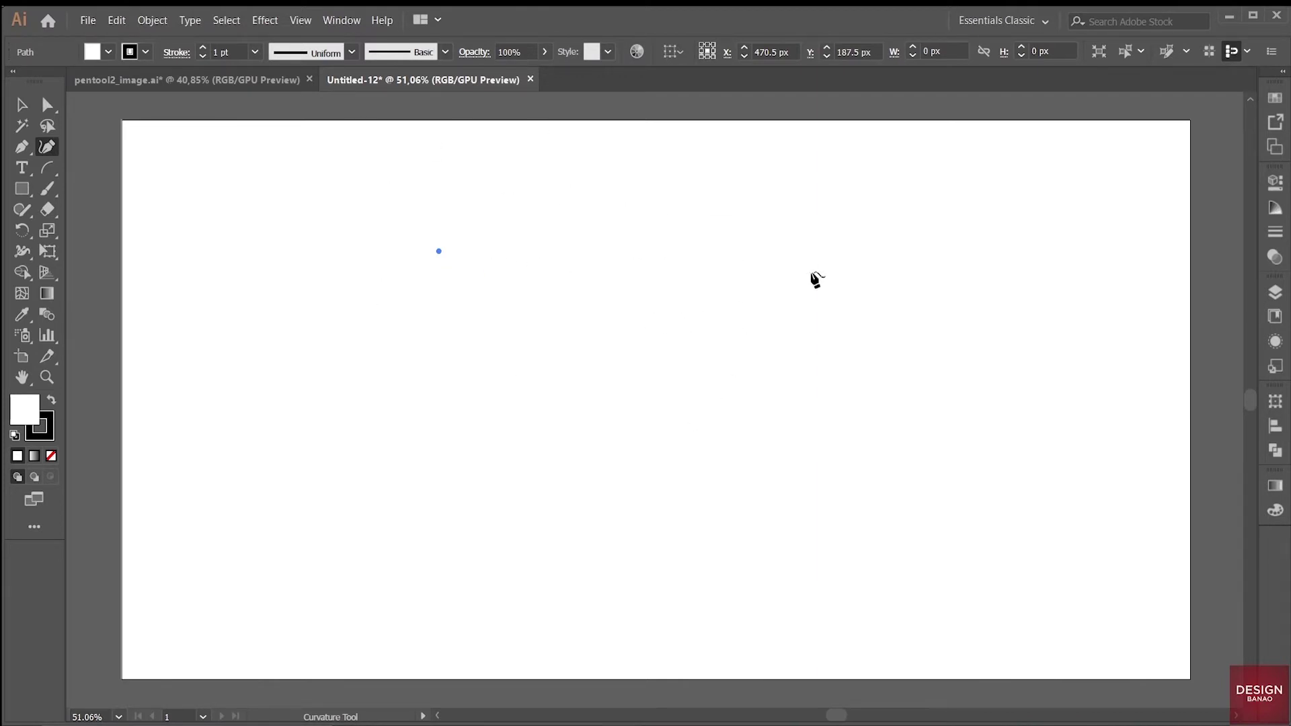
click(762, 296)
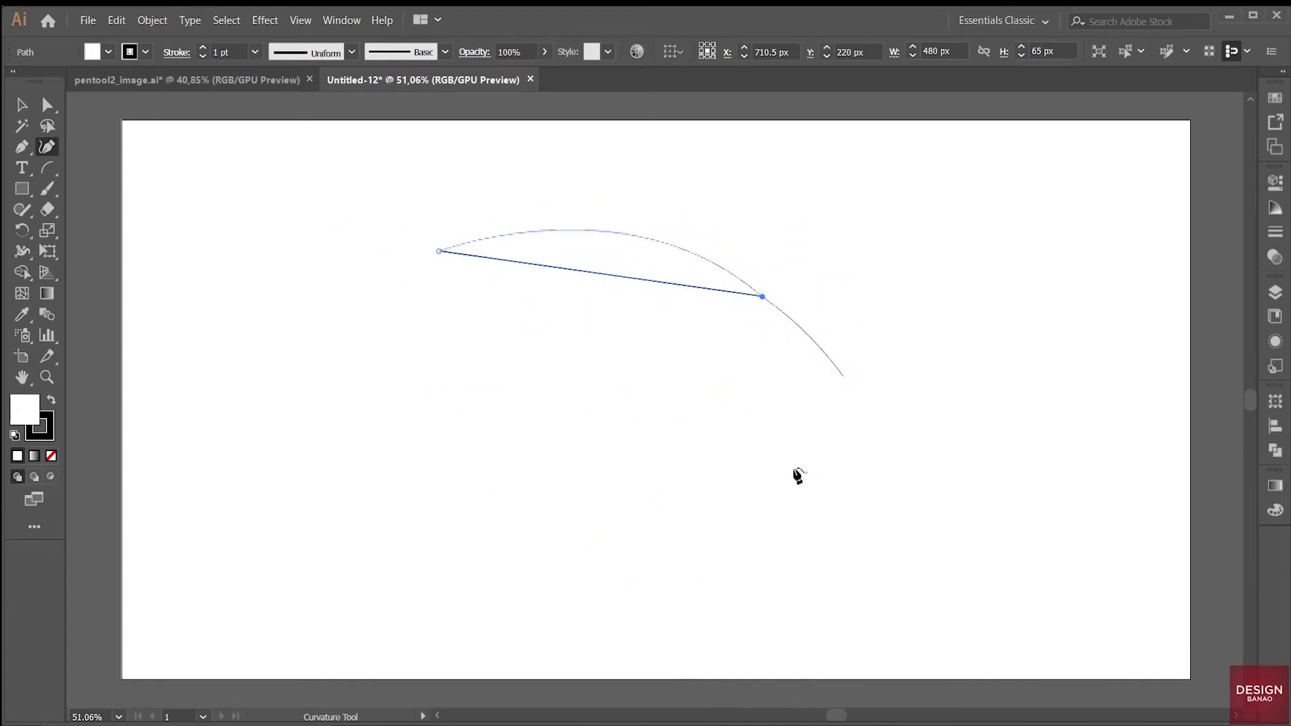
click(673, 461)
click(378, 422)
click(341, 262)
click(508, 177)
click(898, 234)
click(831, 533)
click(677, 508)
click(437, 536)
click(410, 364)
click(605, 295)
click(614, 398)
click(513, 377)
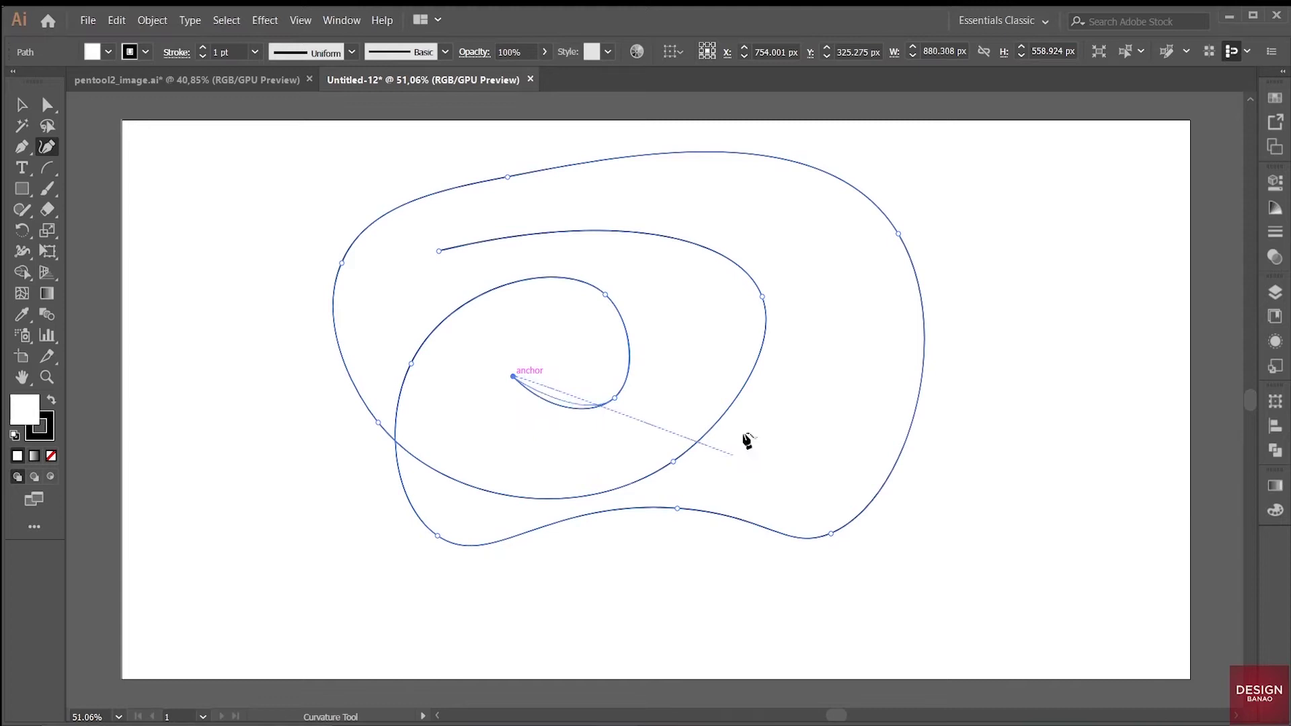
click(324, 304)
click(388, 147)
click(694, 181)
click(967, 398)
click(950, 579)
click(714, 636)
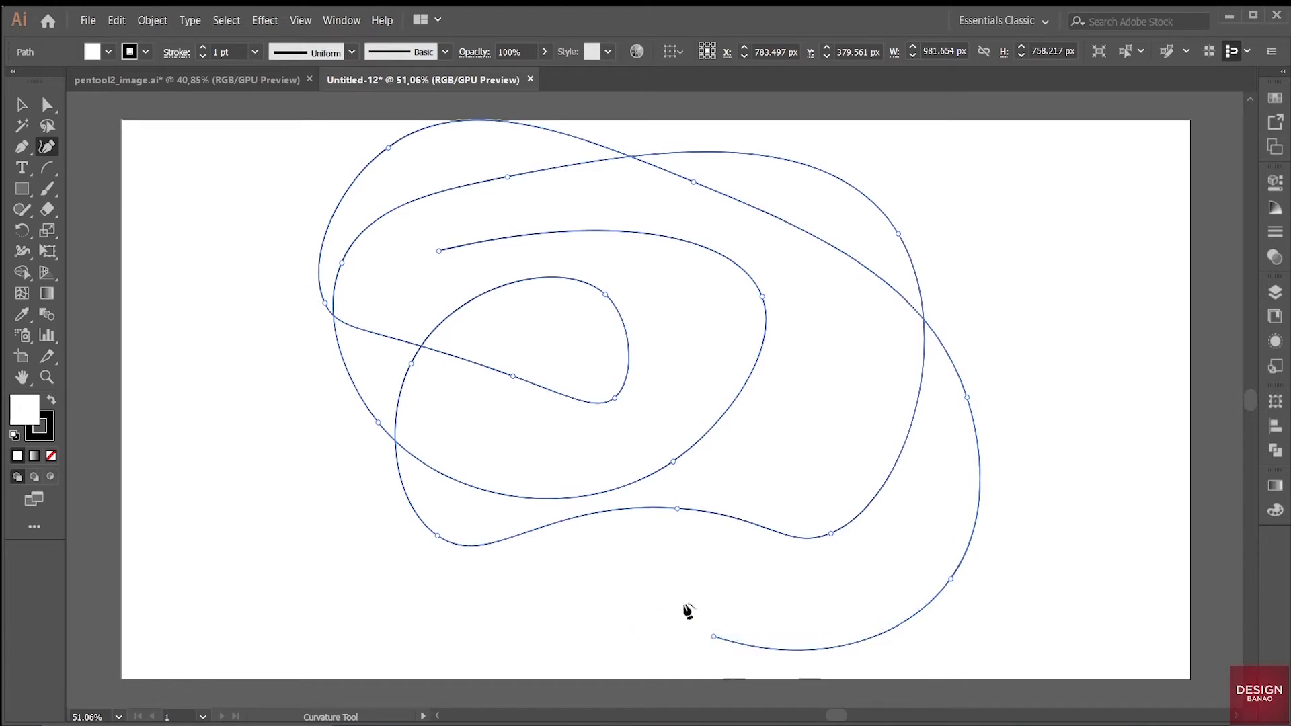
click(21, 106)
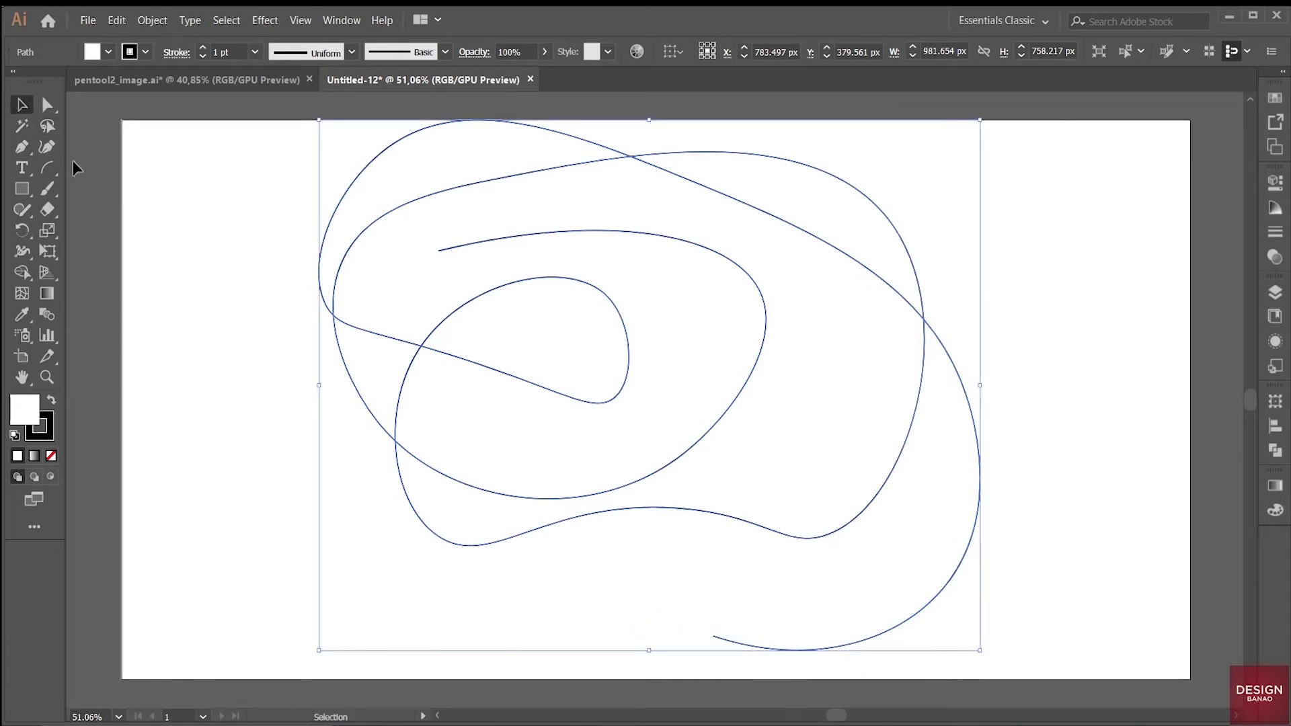
drag(230, 208, 989, 572)
key(Delete)
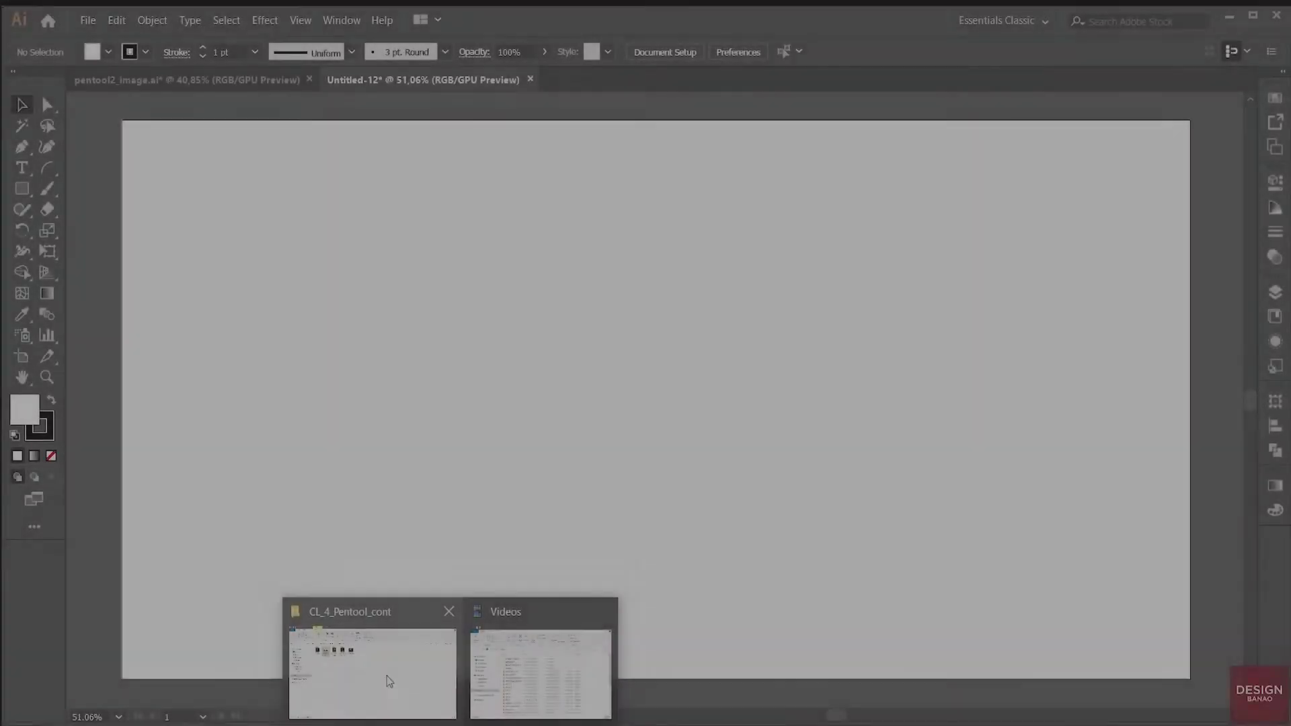
- Copy the superman image file from the CL_4_Pentool_cont folder in File Explorer
click(389, 681)
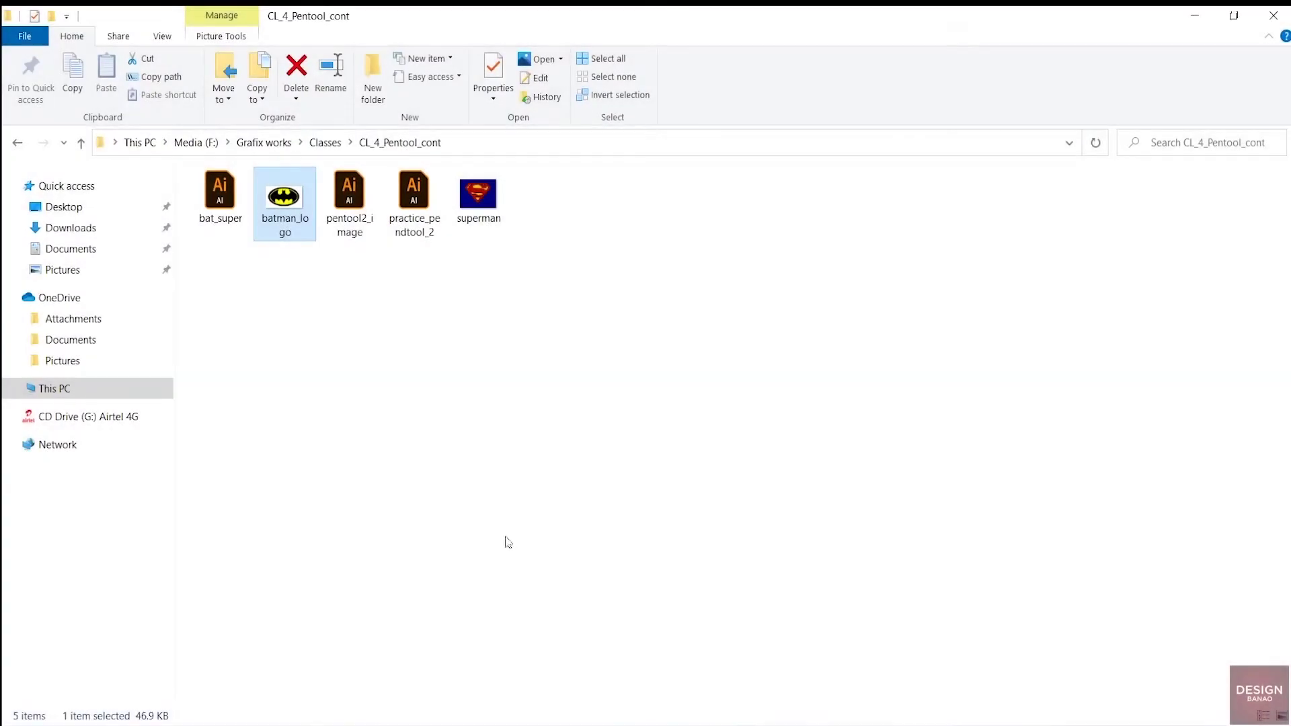
click(486, 229)
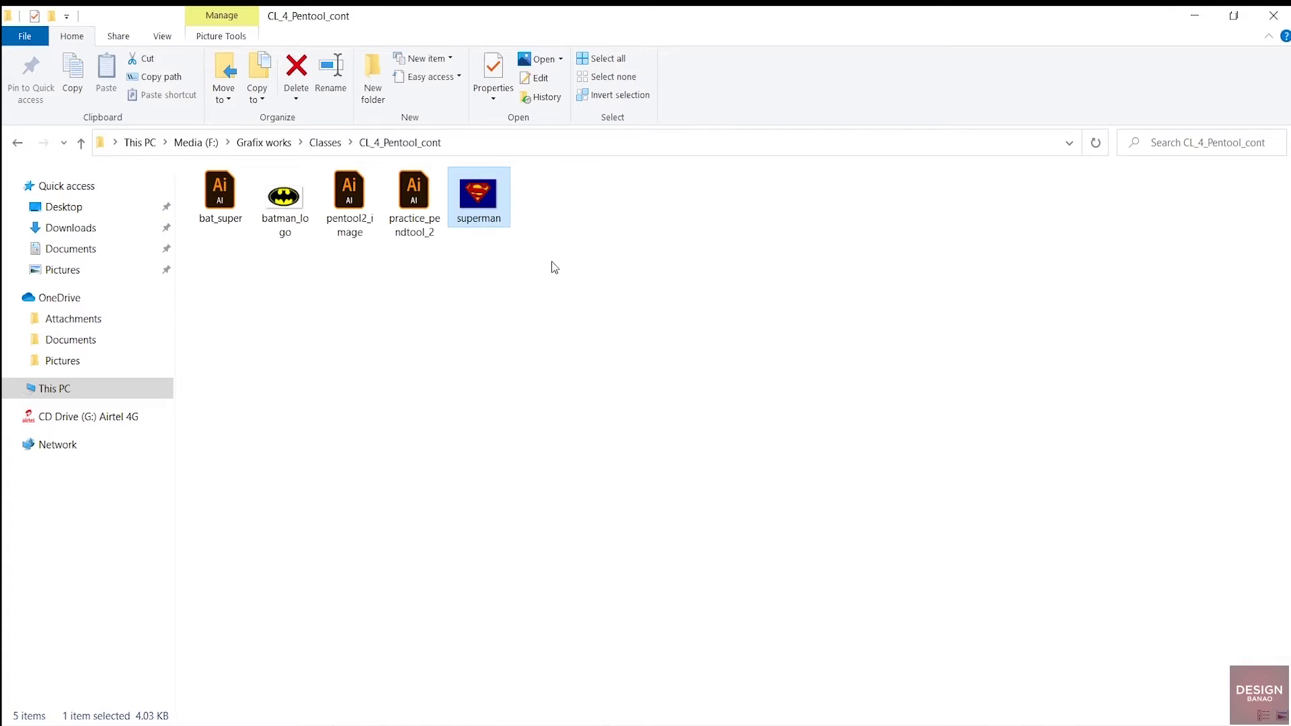
key(ctrl+c)
right_click(486, 228)
mouse_move(546, 373)
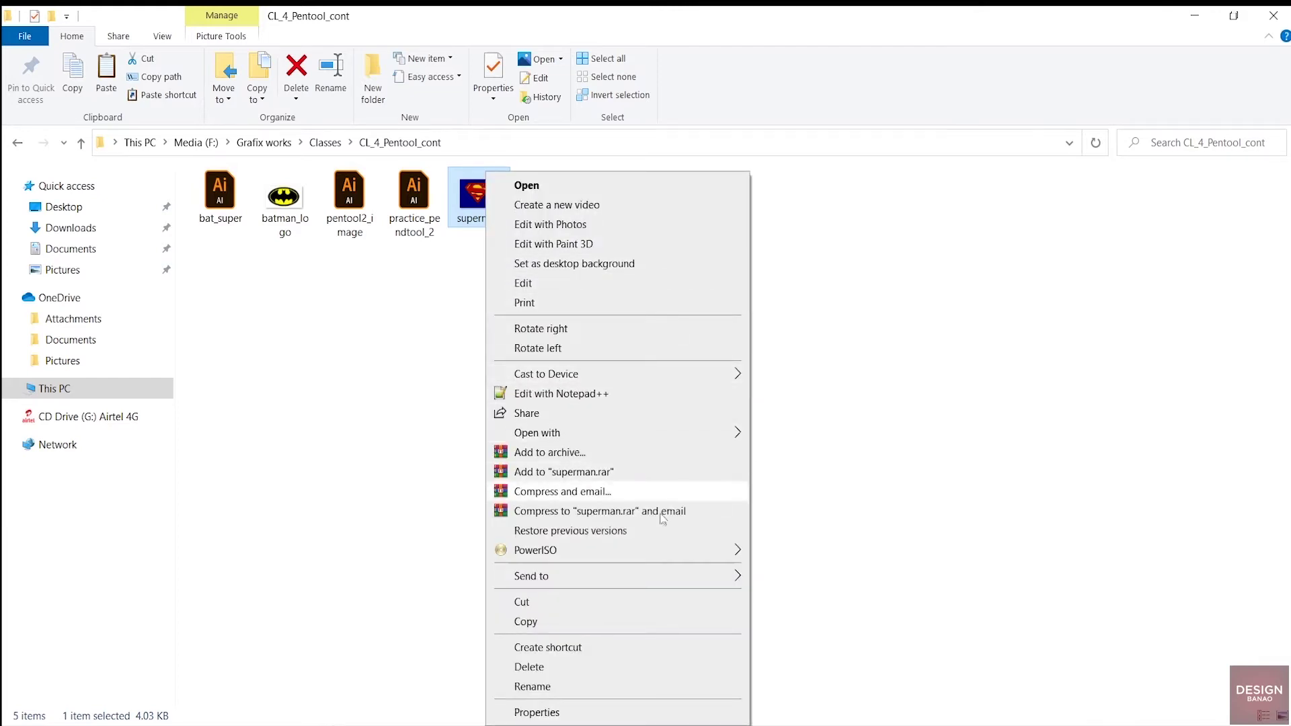
click(546, 623)
key(alt+Tab)
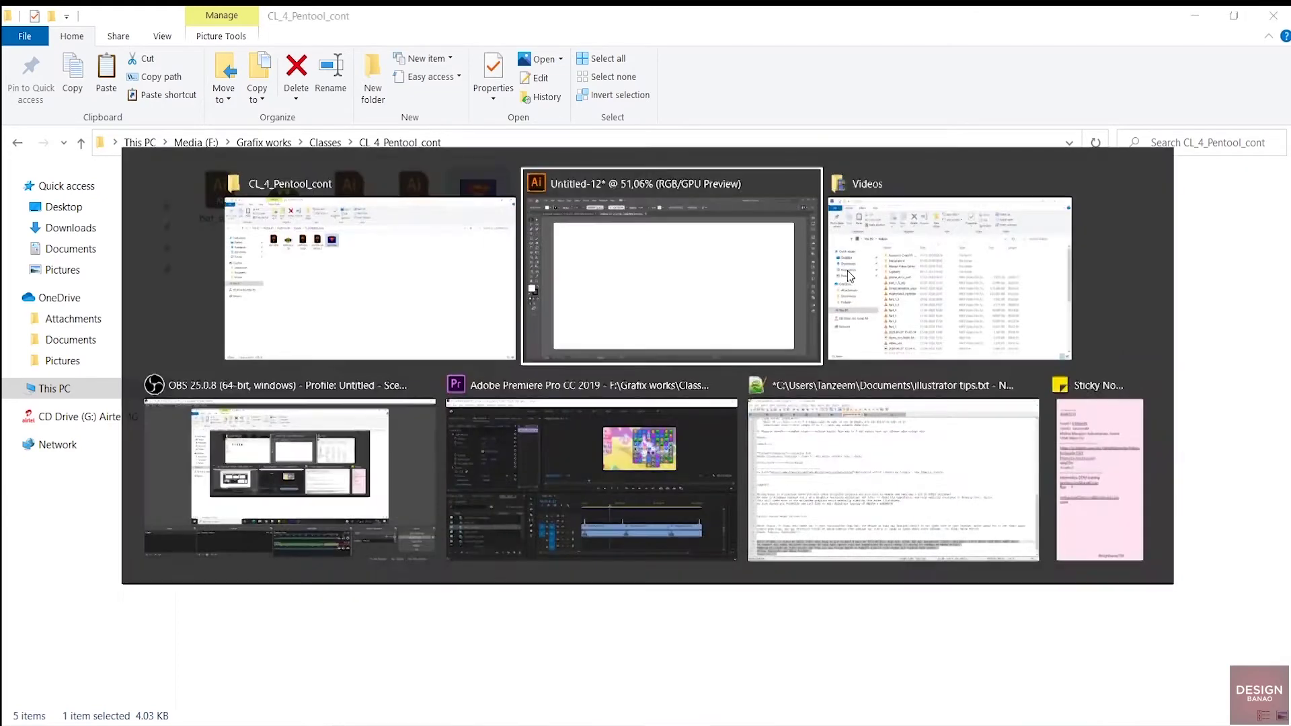
- Paste the superman image, scale it to about 1017 by 762 px, and hide edges
key(ctrl+v)
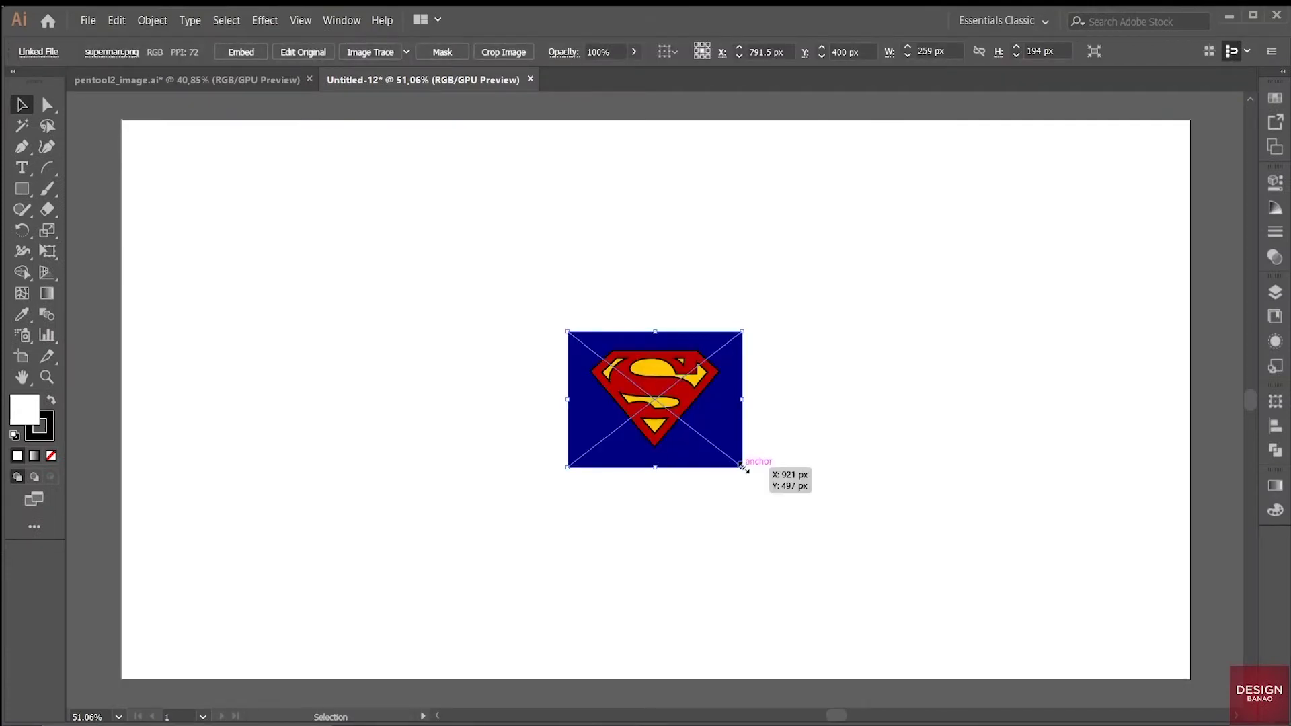
drag(743, 467, 751, 476)
drag(847, 582, 1021, 668)
click(1105, 364)
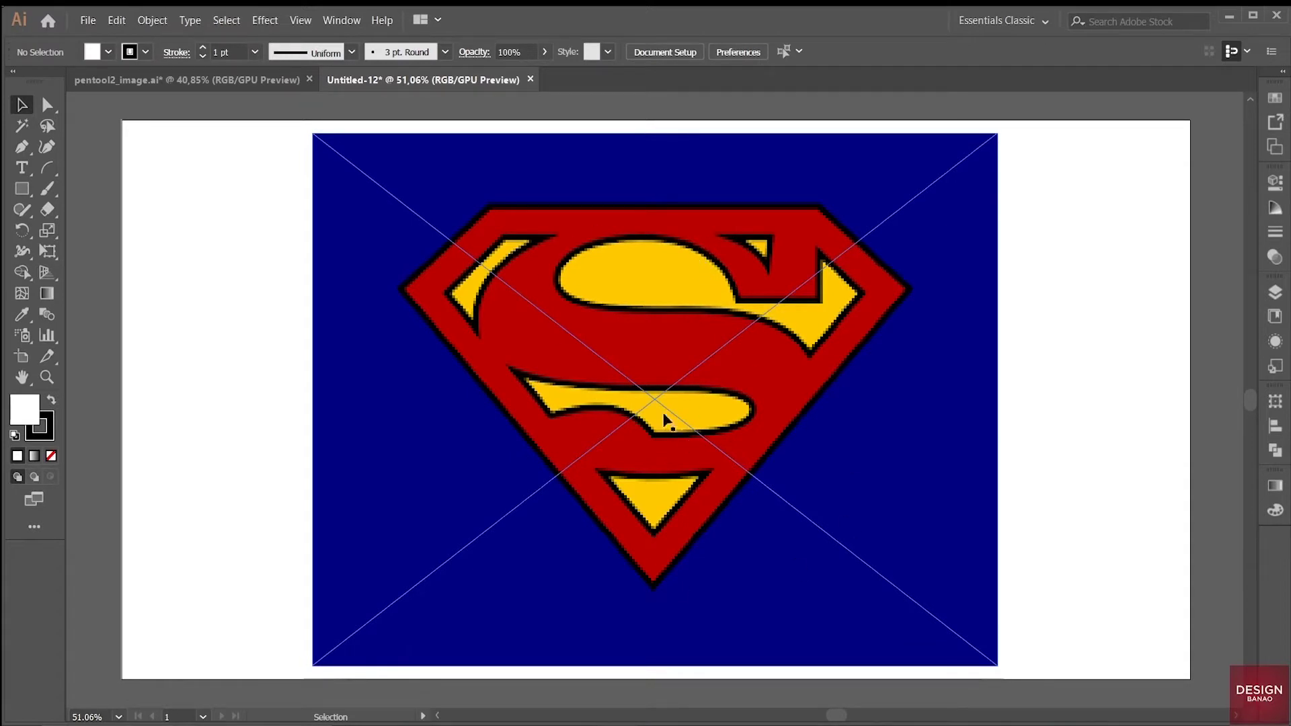
key(ctrl+h)
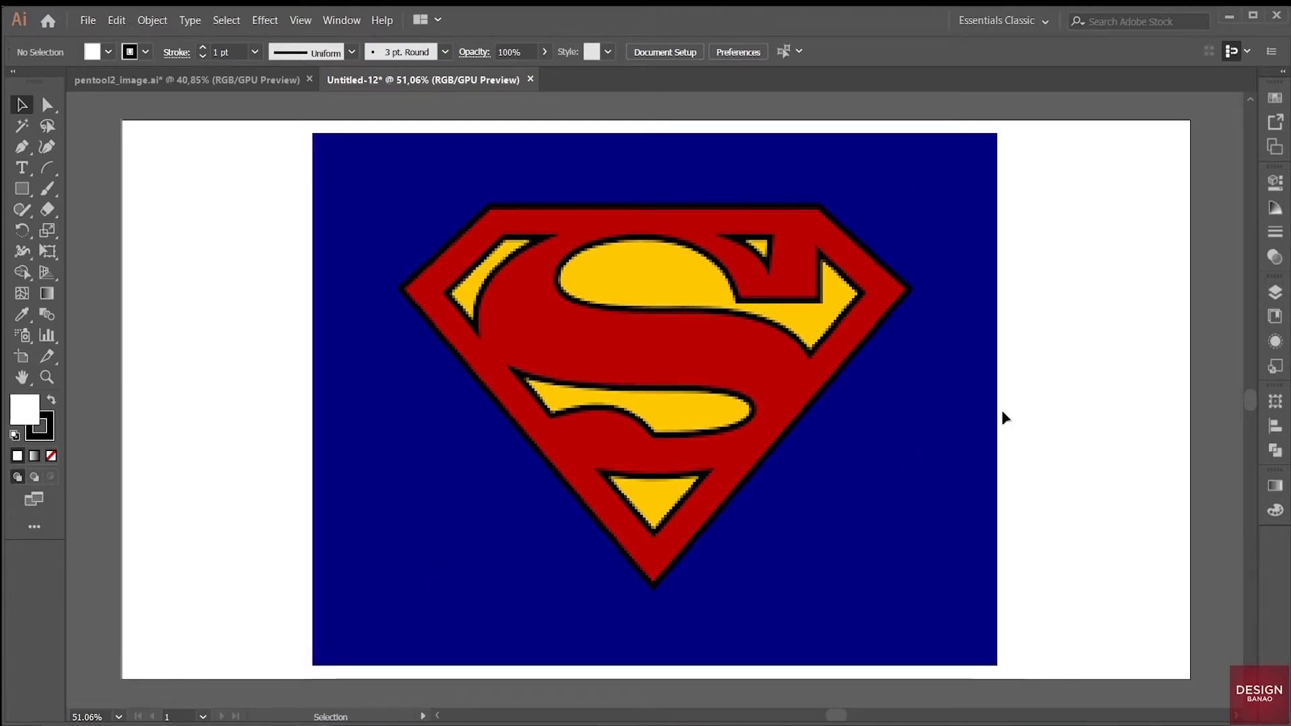
click(493, 192)
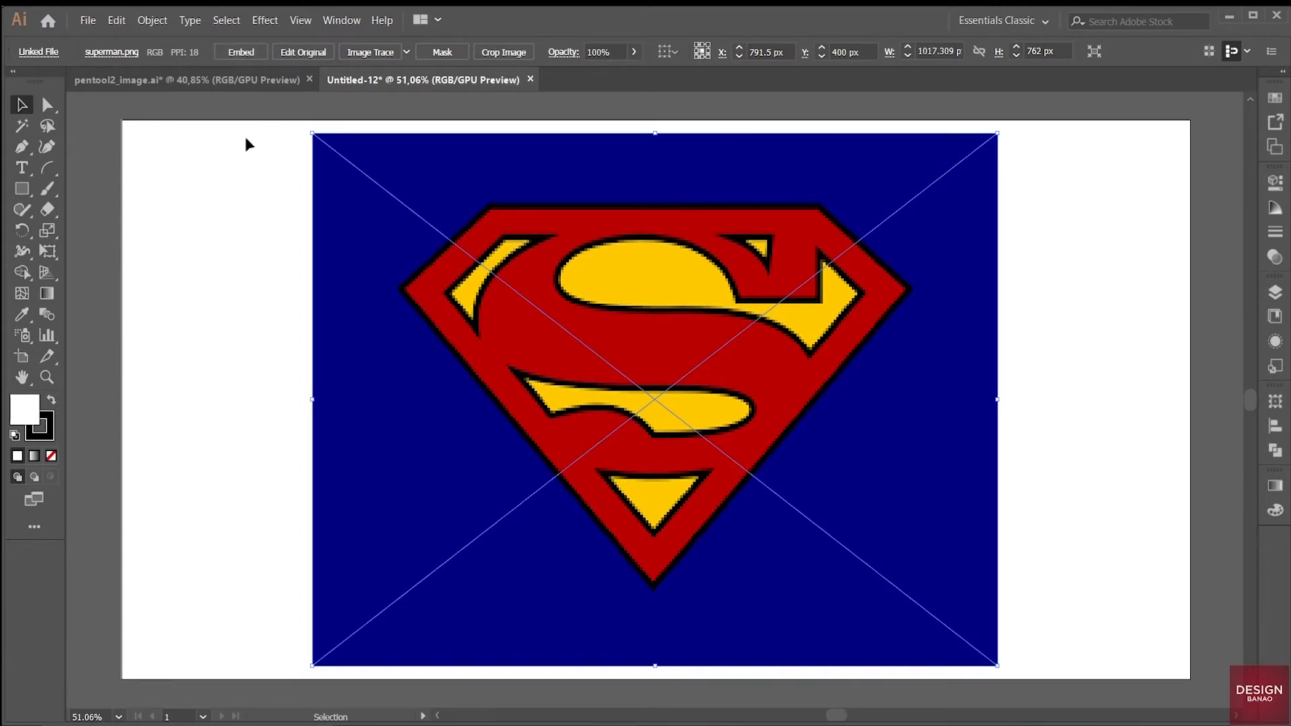
- Embed the linked superman.png into the document and reselect it
click(242, 52)
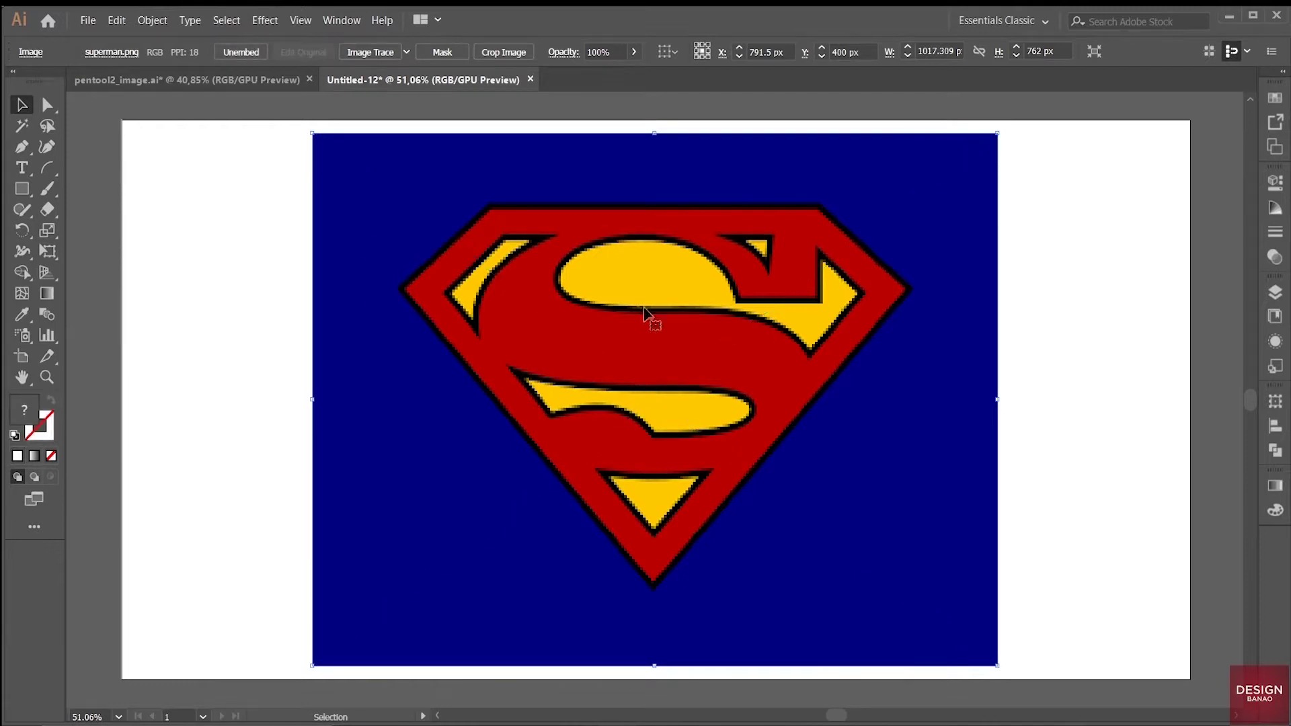
click(1122, 295)
click(701, 396)
- Open the Layers panel from the Window menu and expand Layer 1 to inspect the Superman image
click(351, 22)
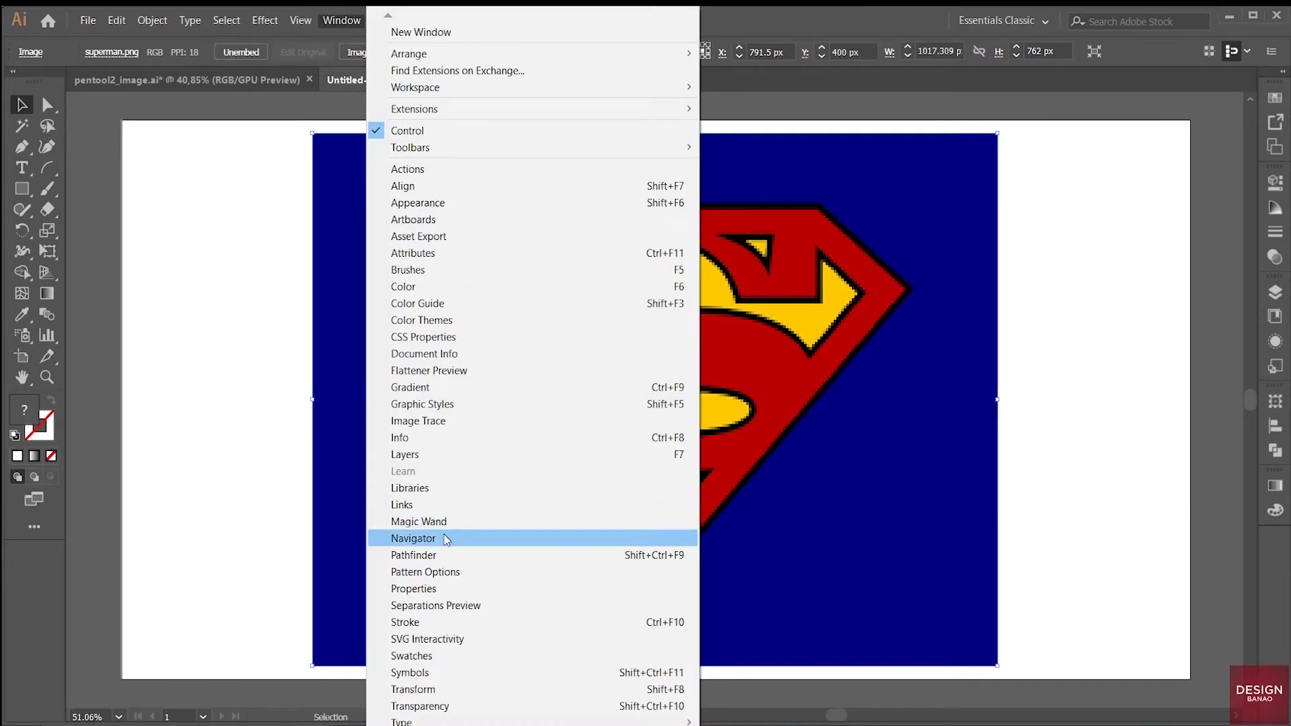
click(435, 461)
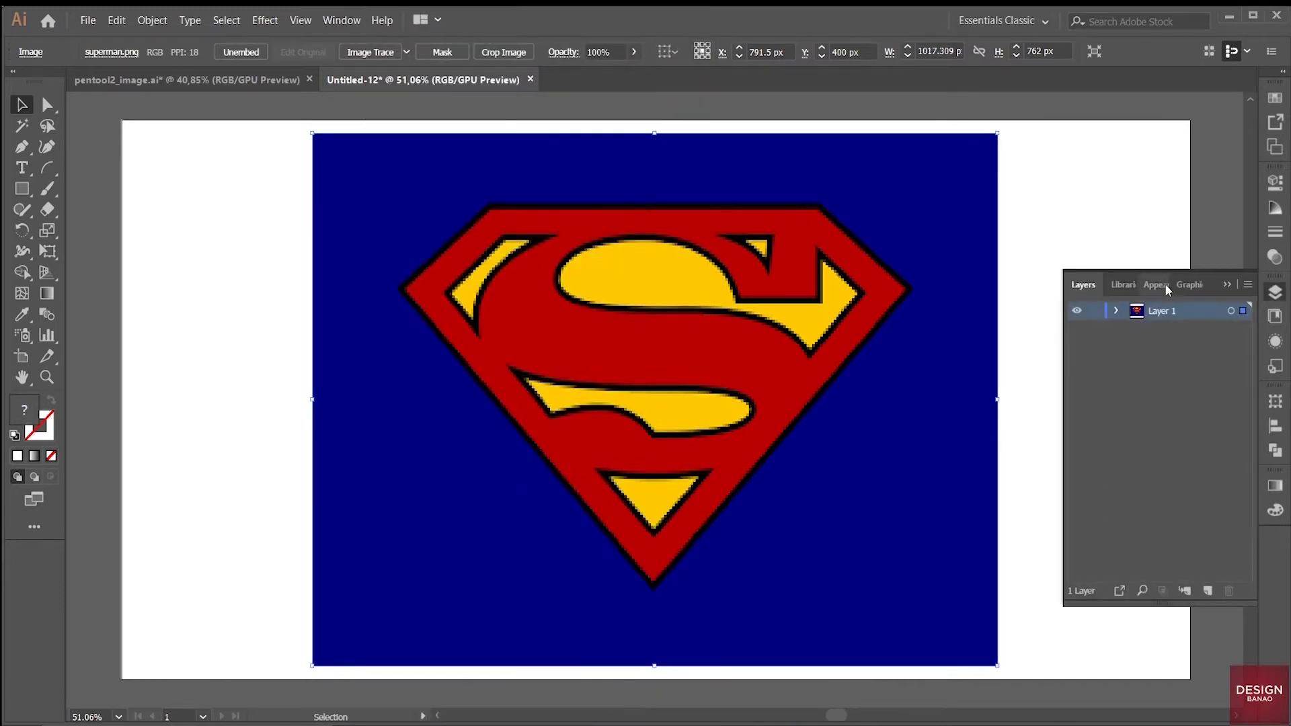
click(1228, 285)
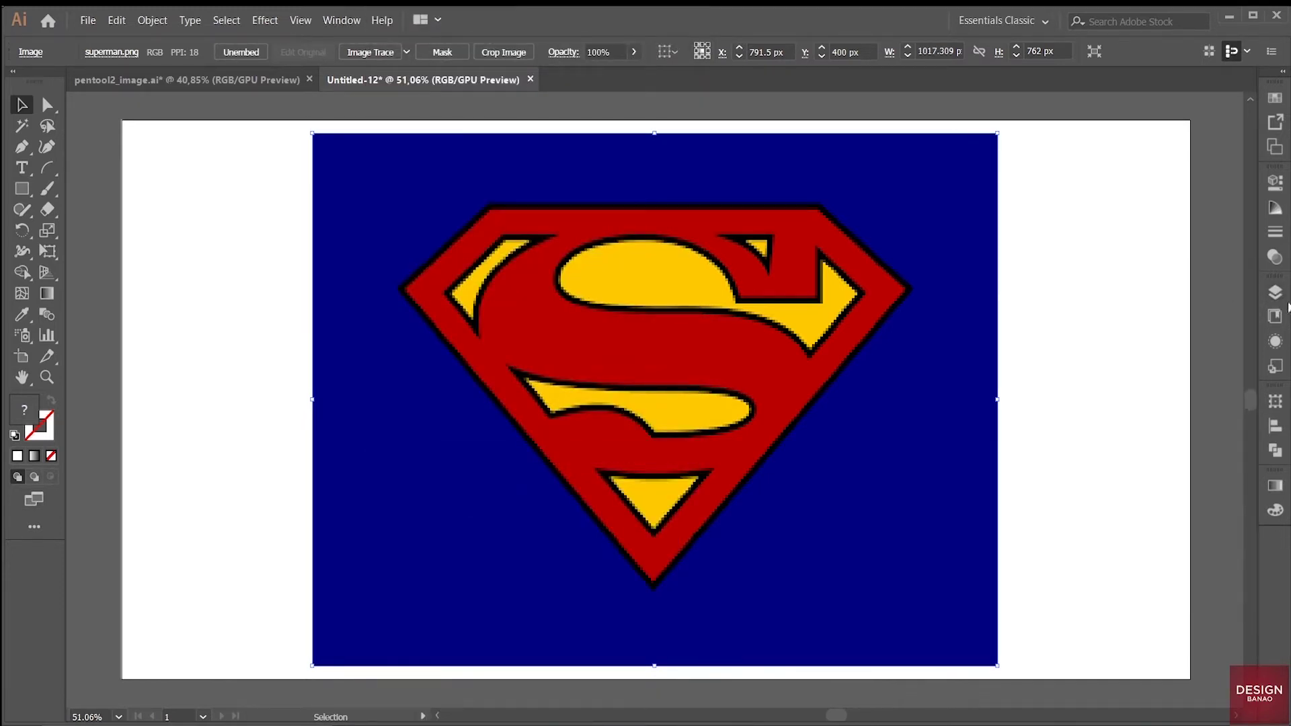
click(1275, 292)
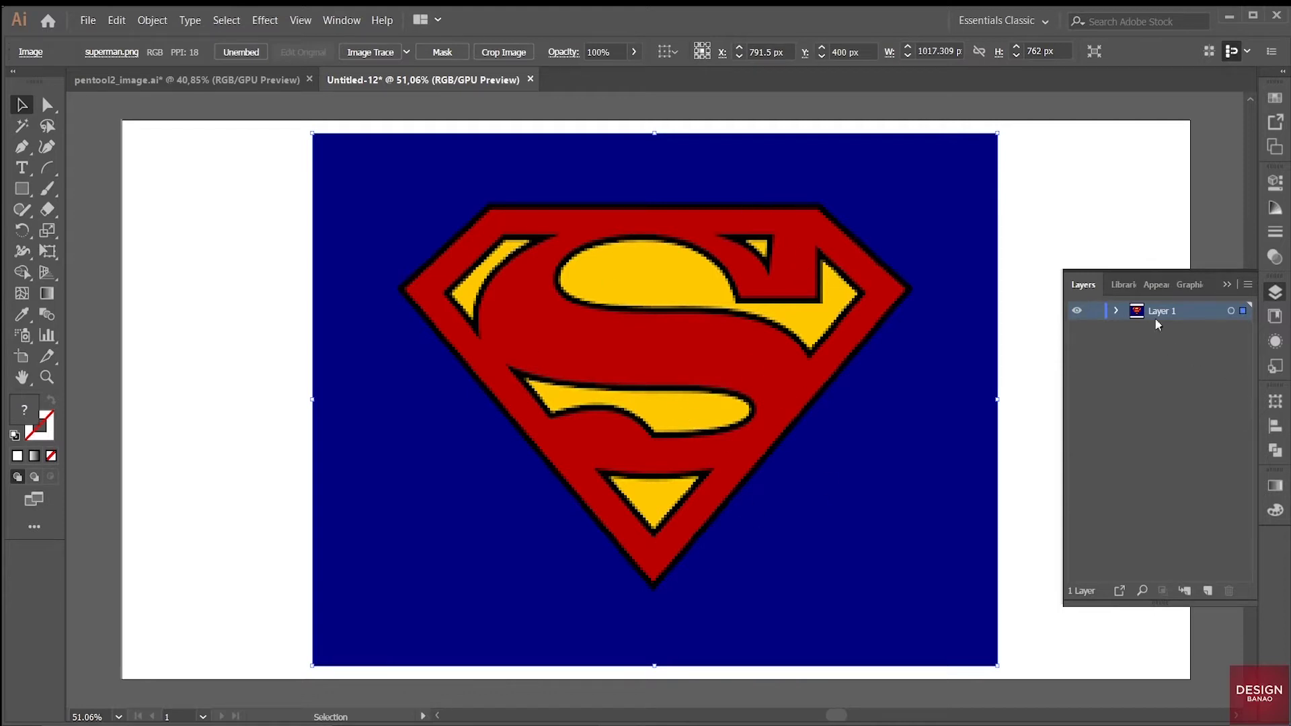
click(1116, 312)
click(1027, 402)
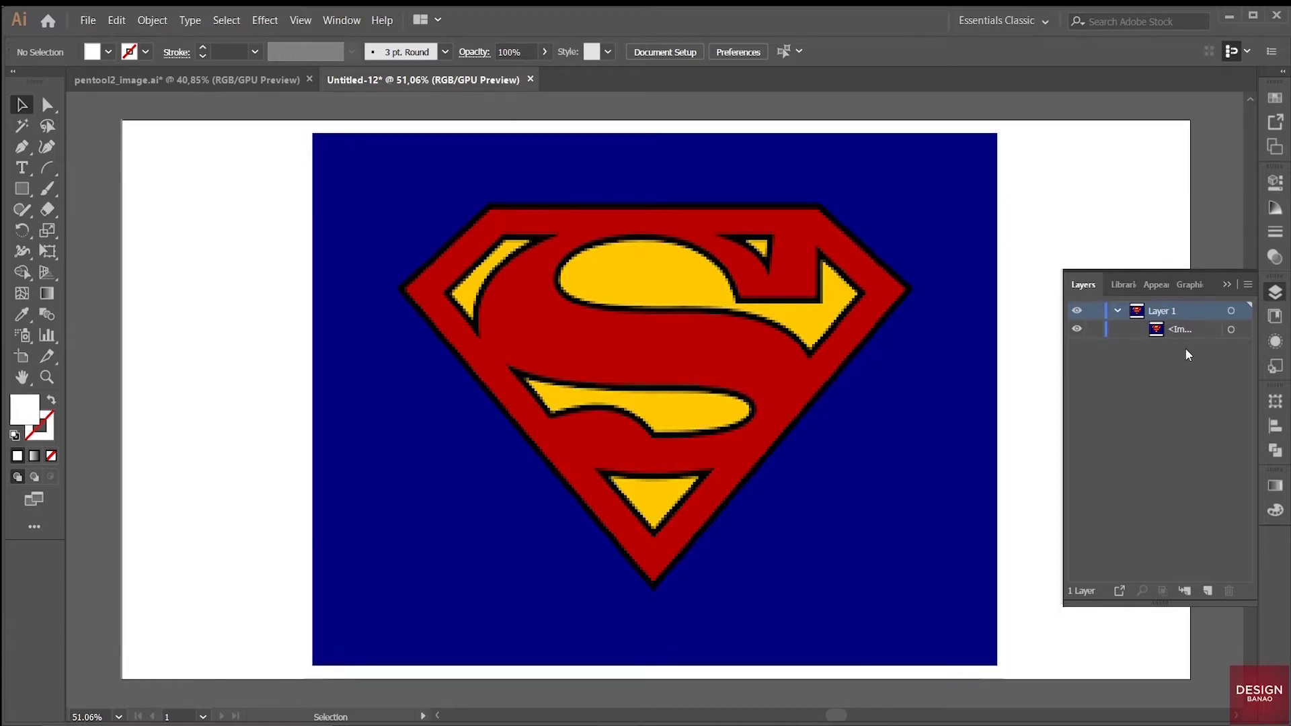
click(1117, 310)
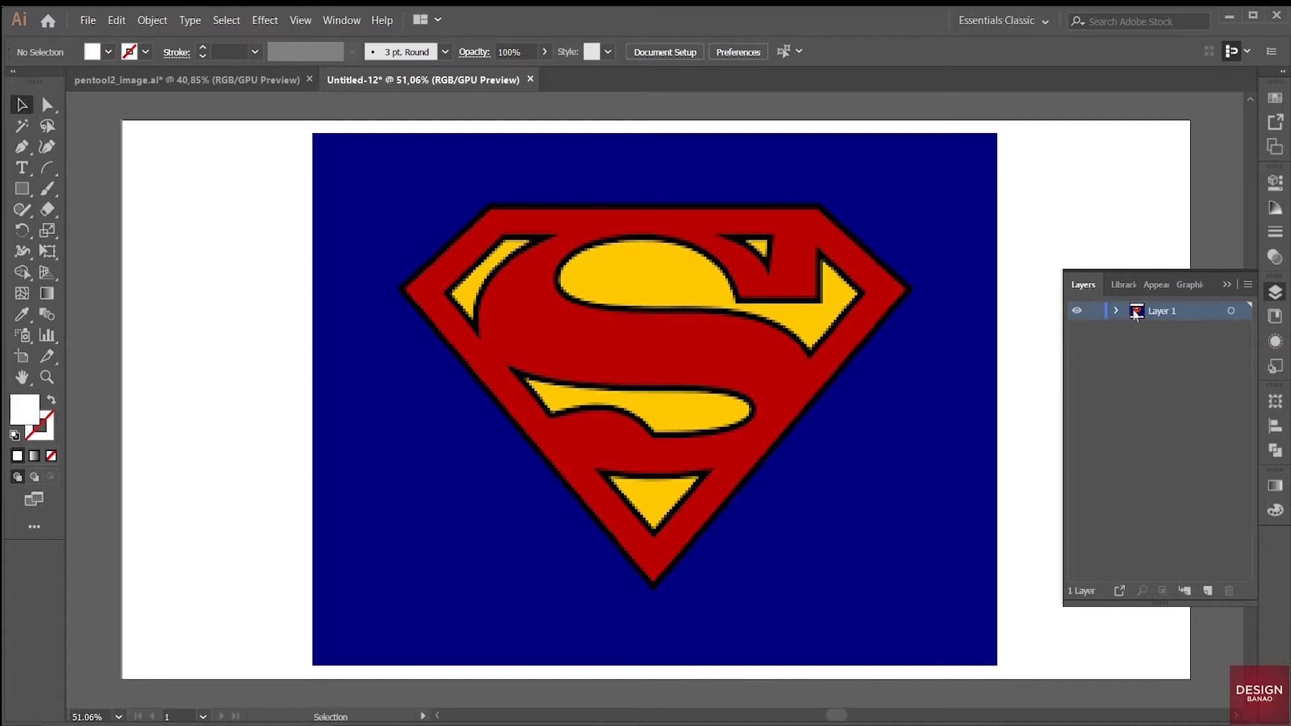
click(1247, 285)
- Make Layer 1 a locked template and add an empty Layer 2 above it
click(1142, 571)
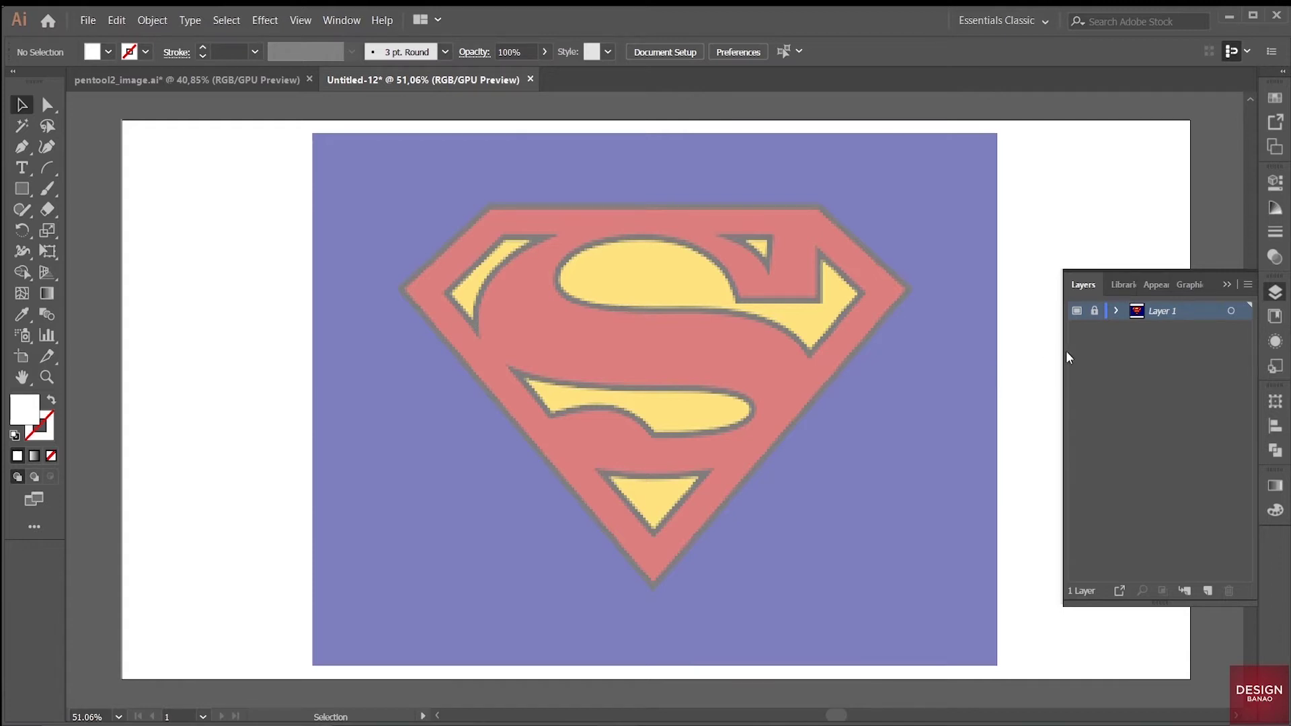
click(1099, 316)
click(1207, 591)
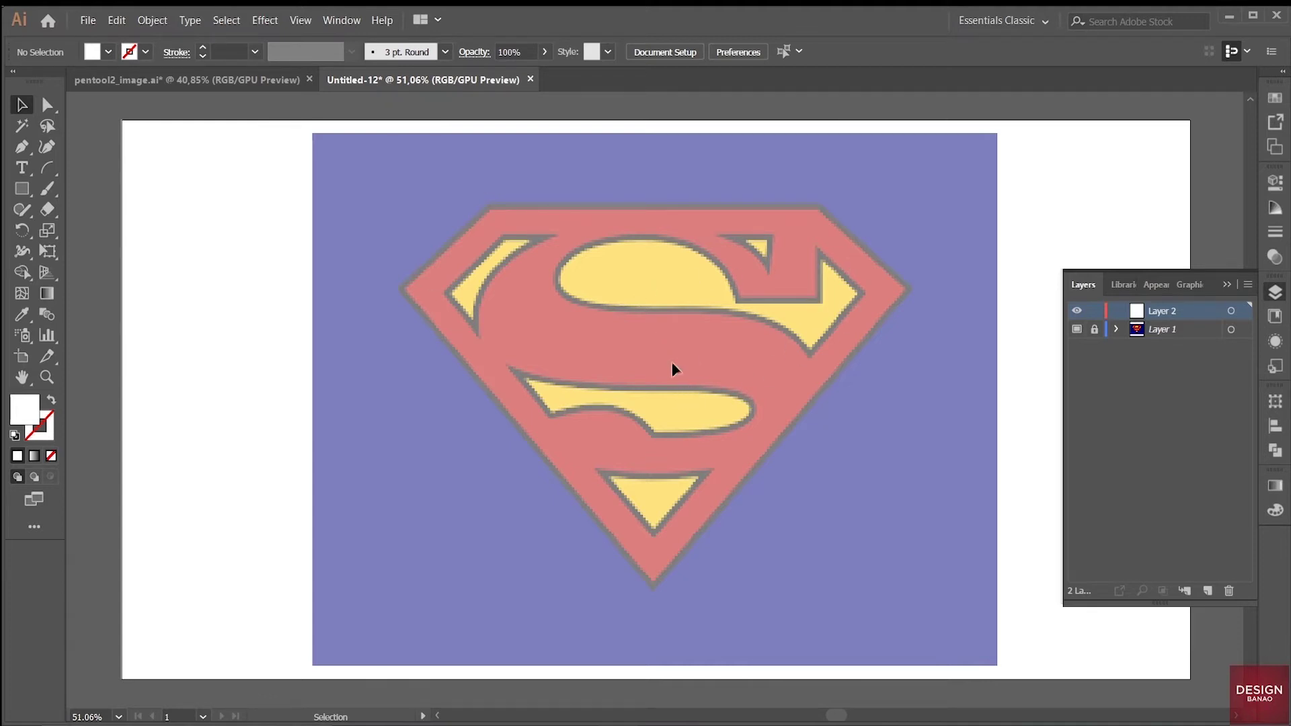
- With the Pen tool active, reset colours and set new paths to no fill with black stroke
click(22, 148)
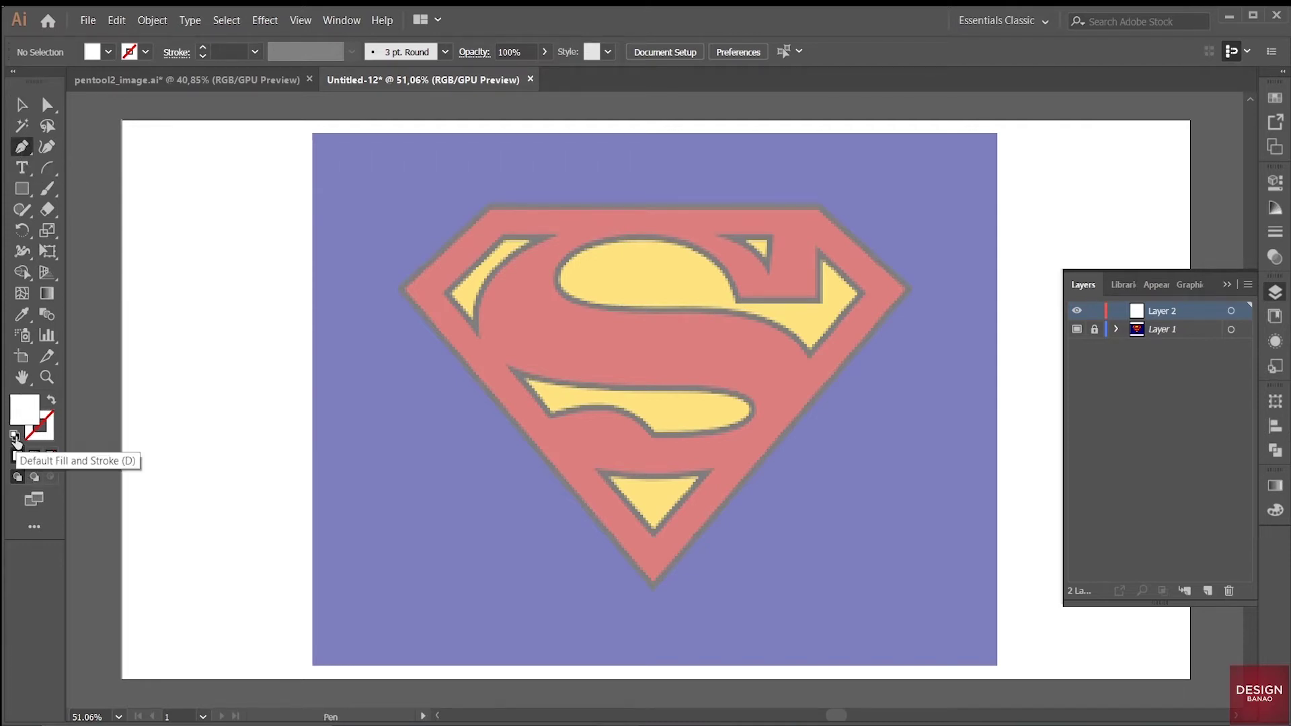
click(15, 437)
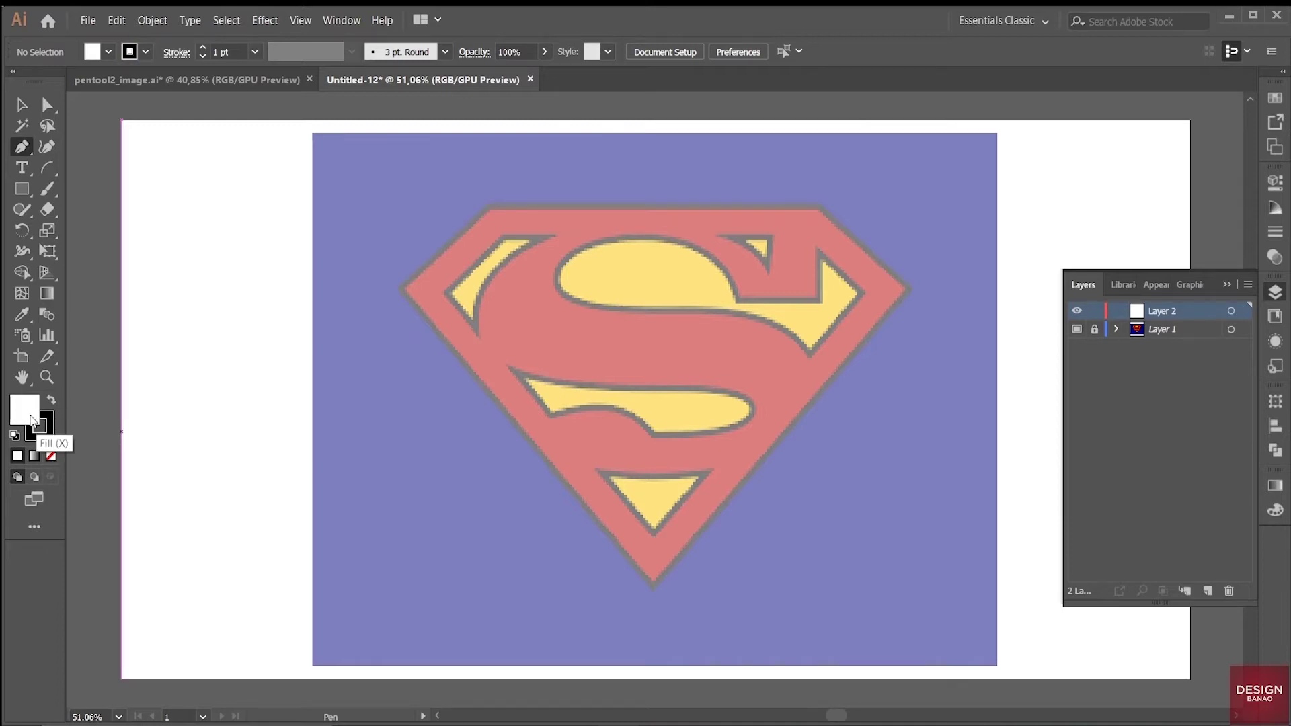
click(51, 456)
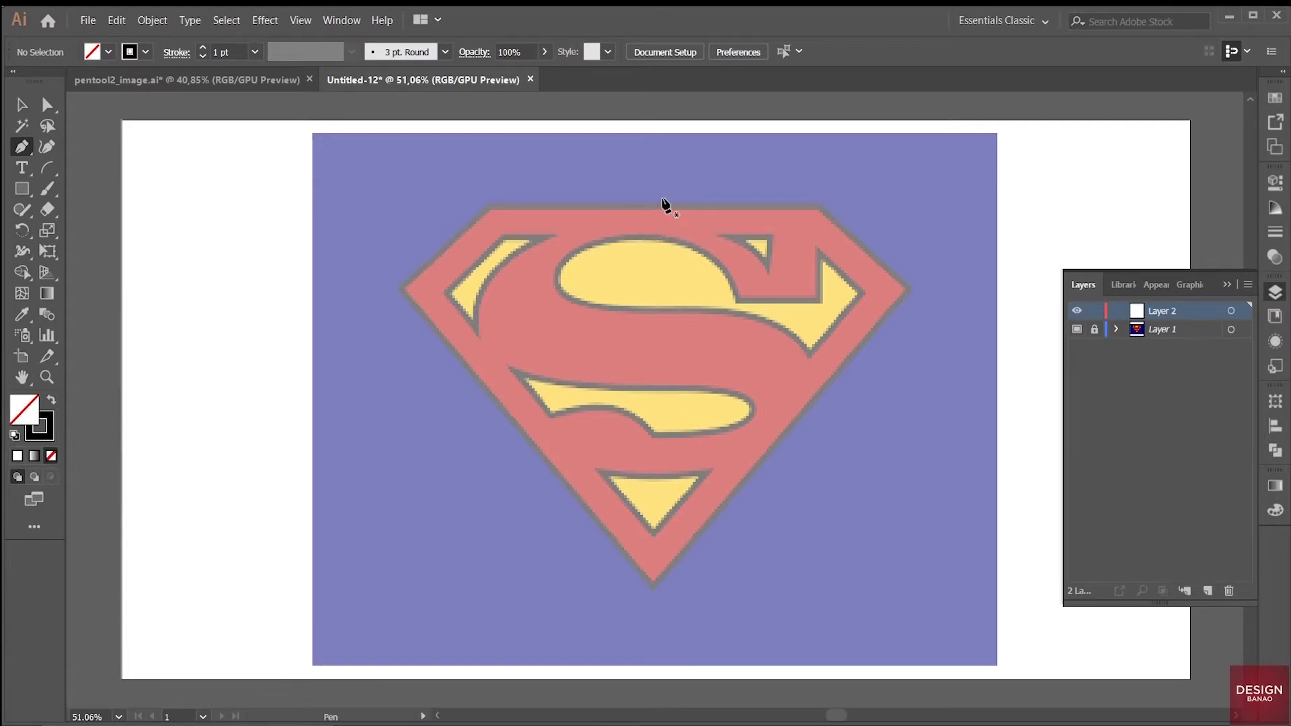
click(310, 23)
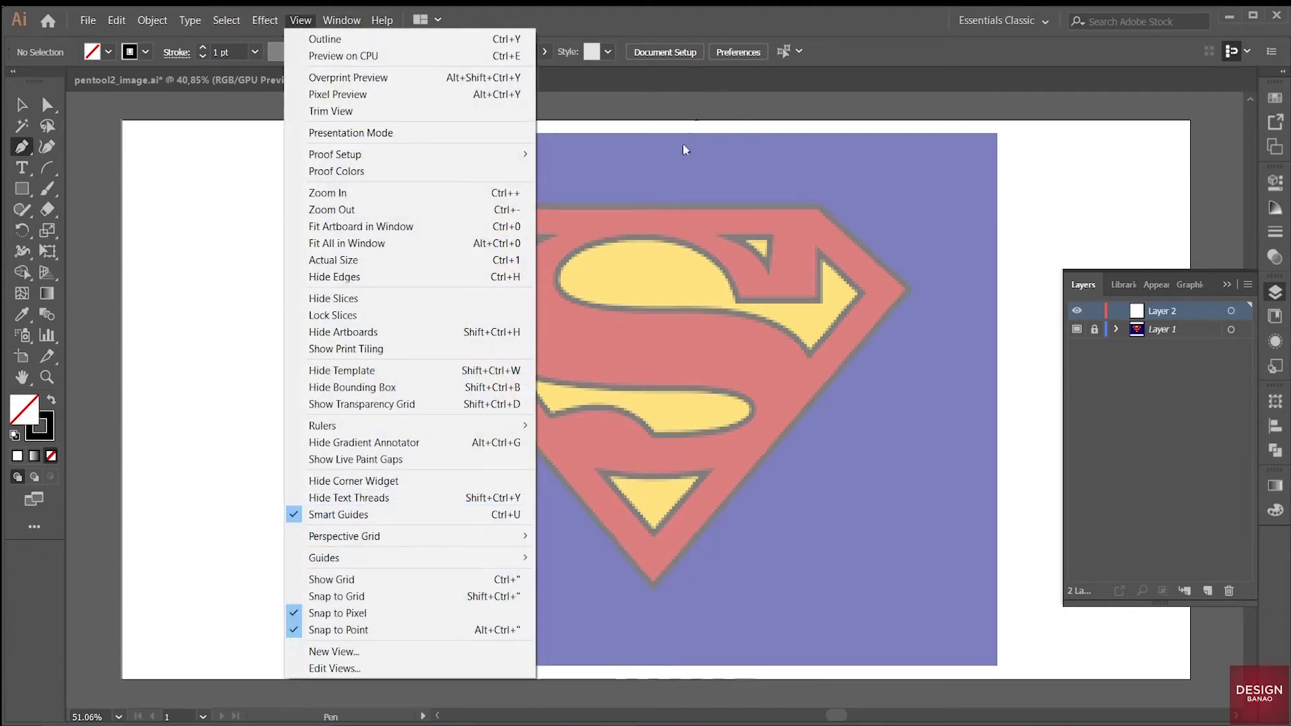
click(597, 78)
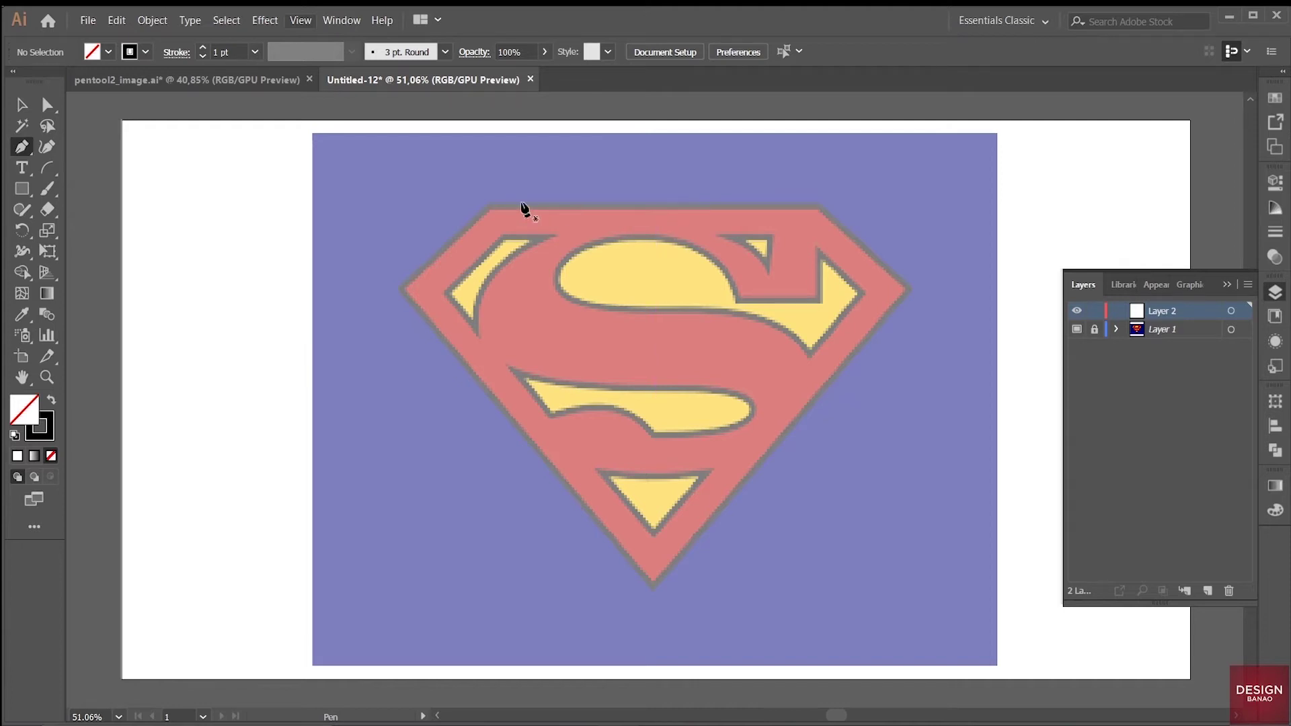
- Trace the shield with anchors at top-left, top-right, right, bottom tip and left, closing at the start
click(490, 208)
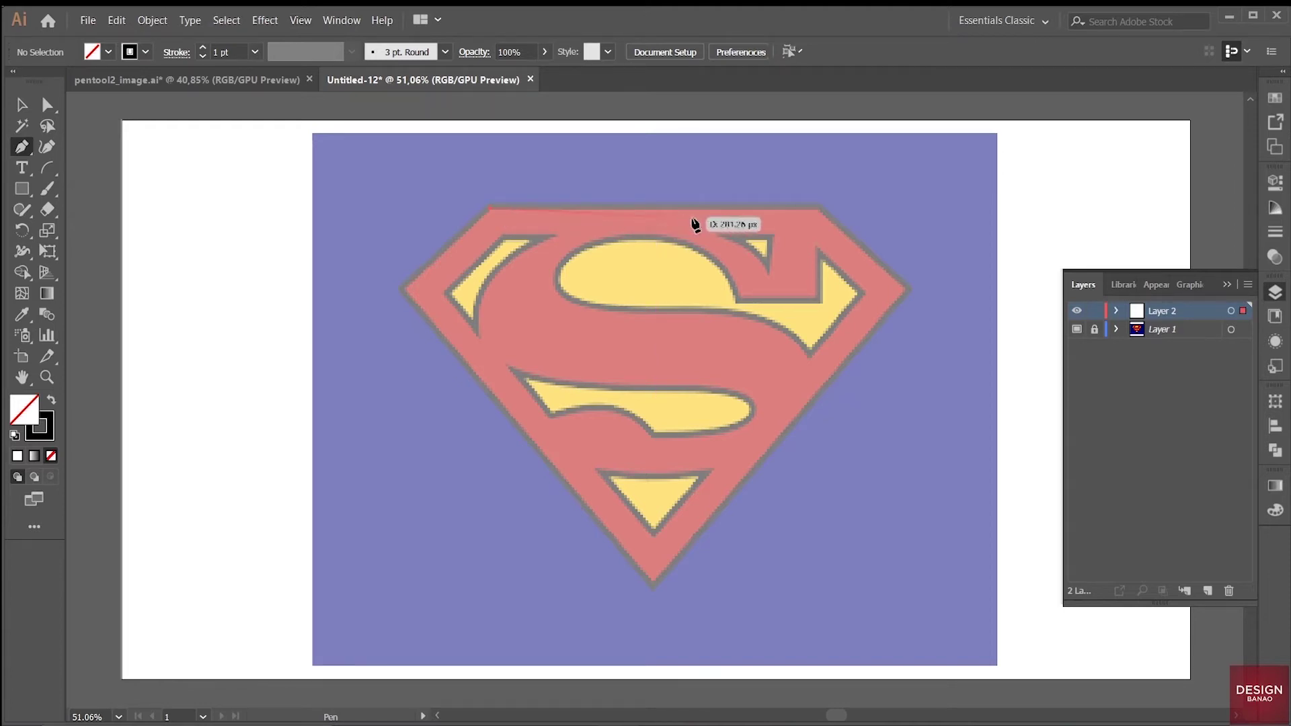
click(819, 209)
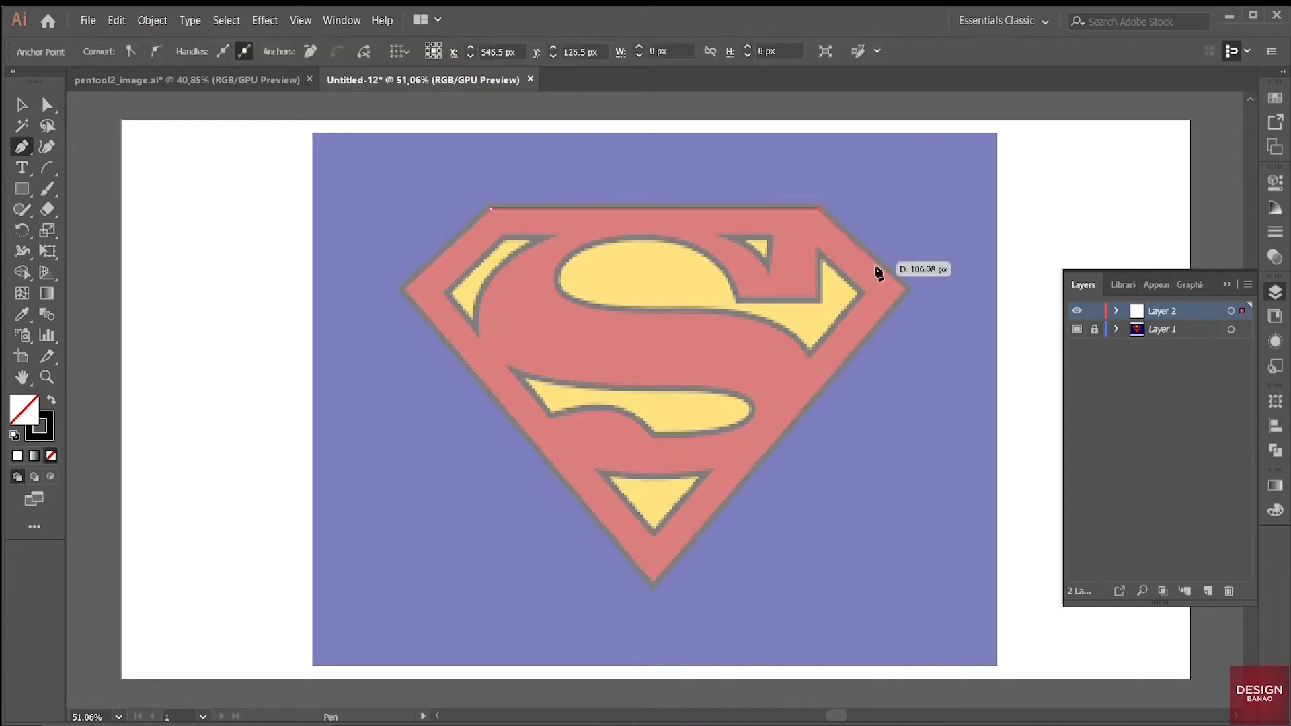
click(908, 292)
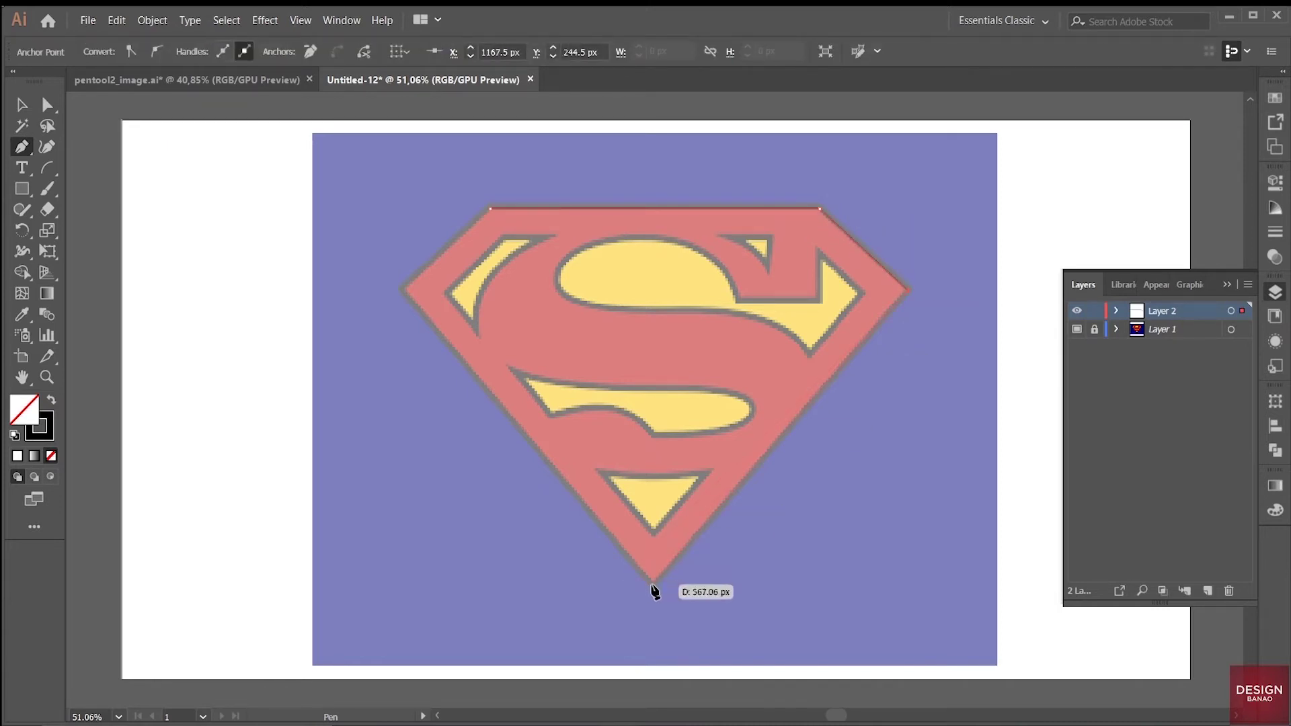
click(653, 587)
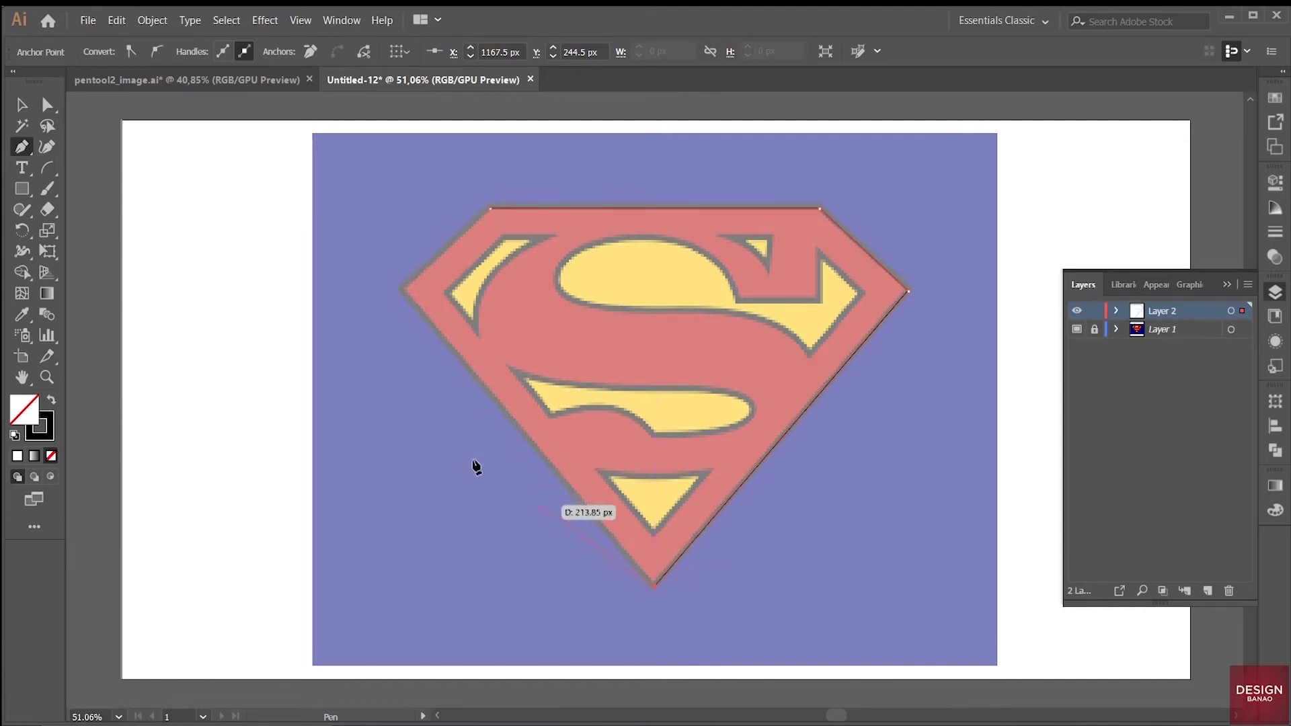
click(400, 290)
click(490, 209)
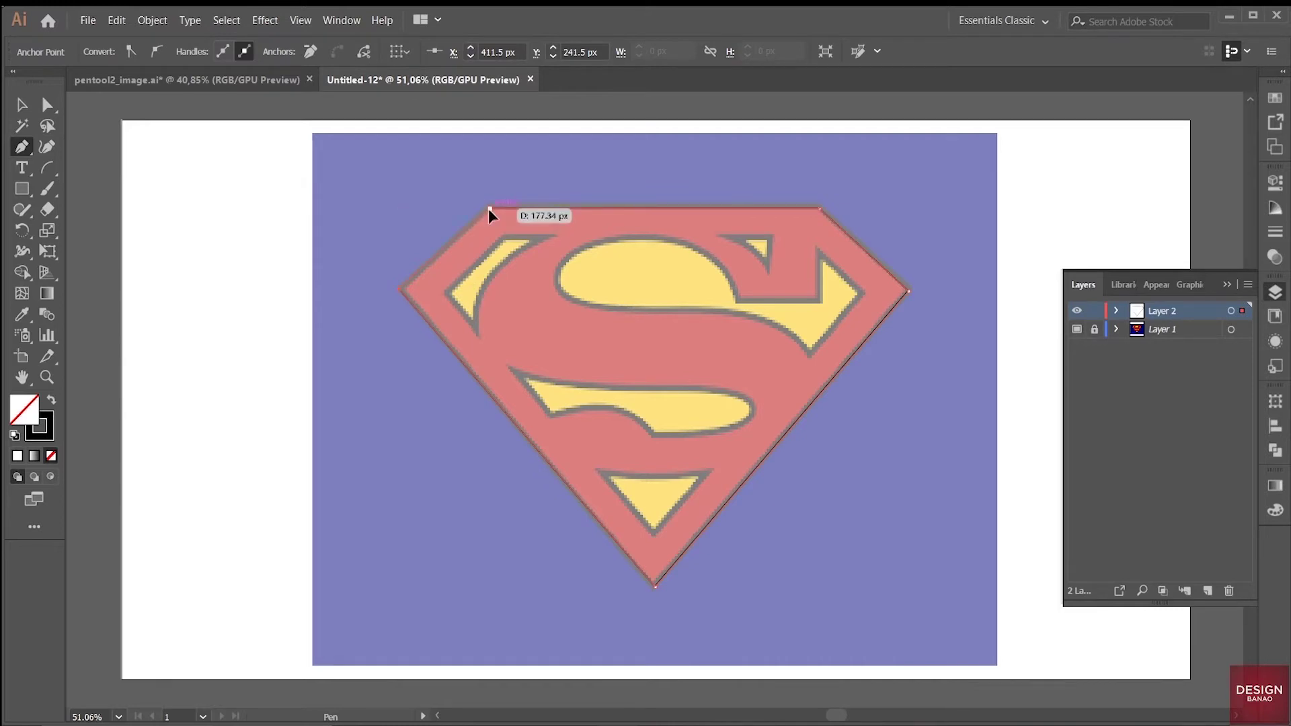
key(v)
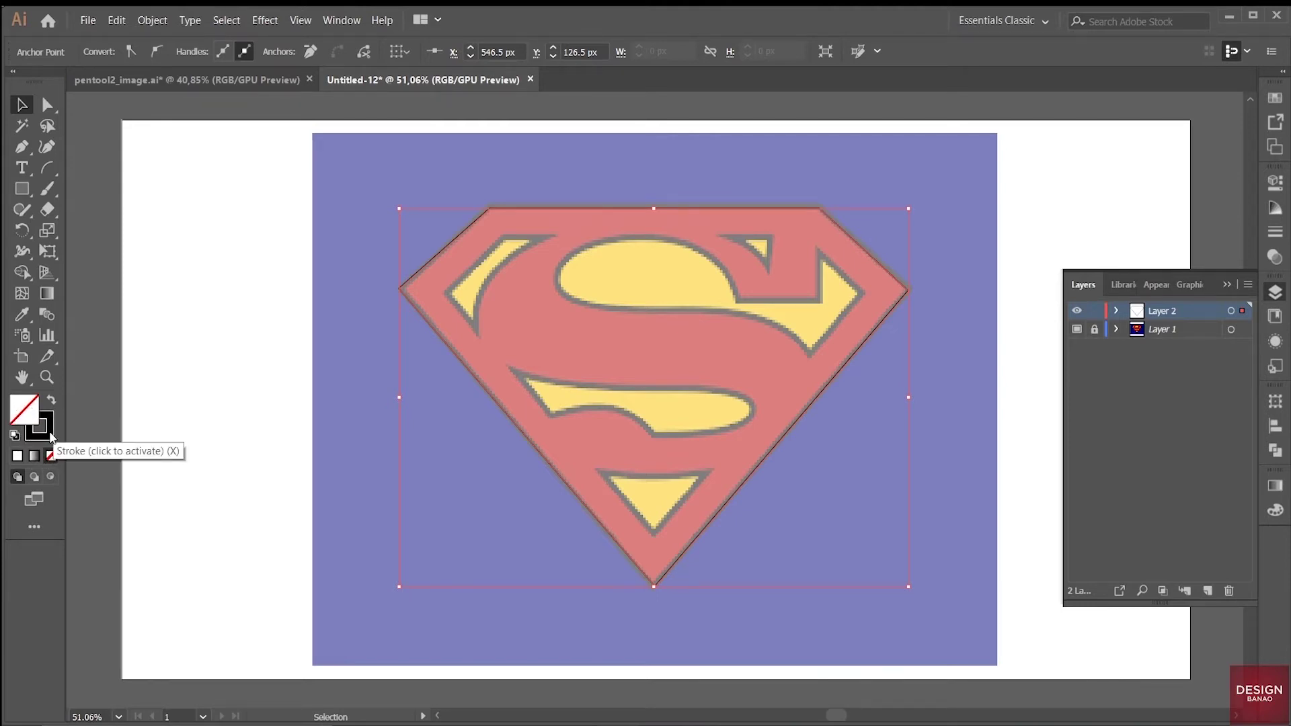
- Bring up the Color panel for the traced outline, toggling between its fill and stroke swatches
click(50, 435)
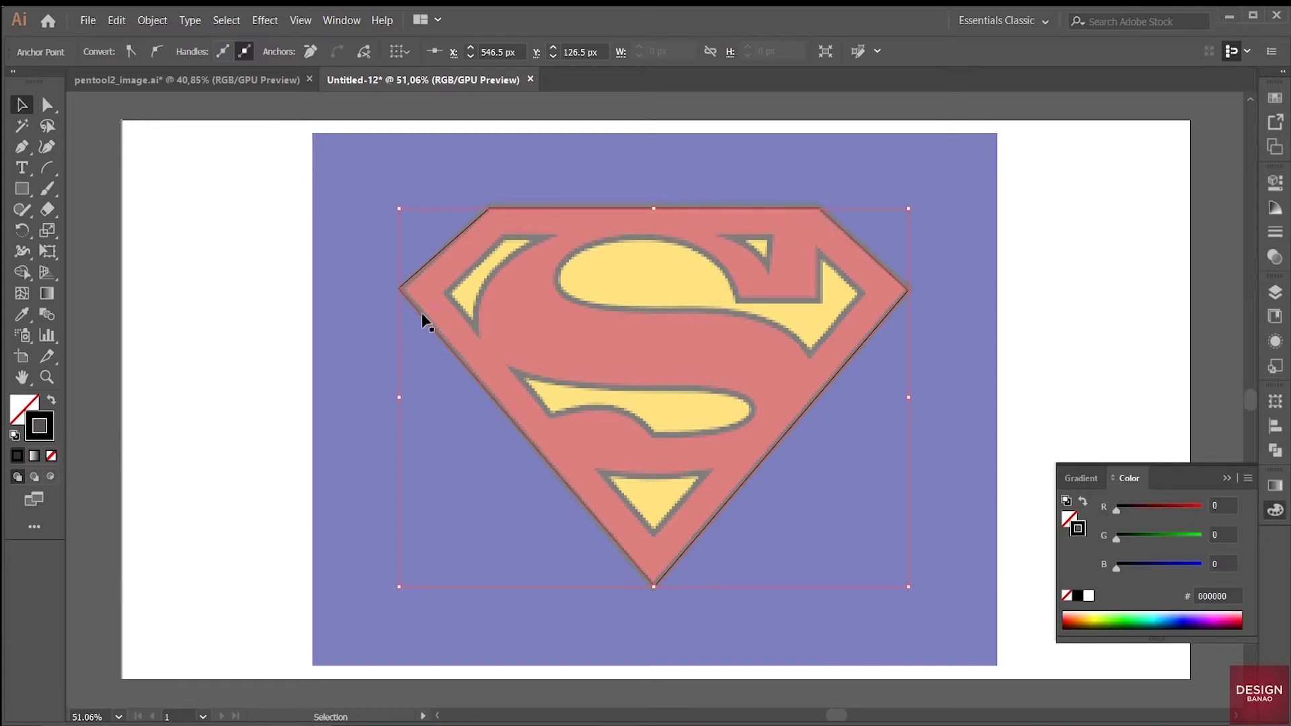
click(27, 410)
click(46, 432)
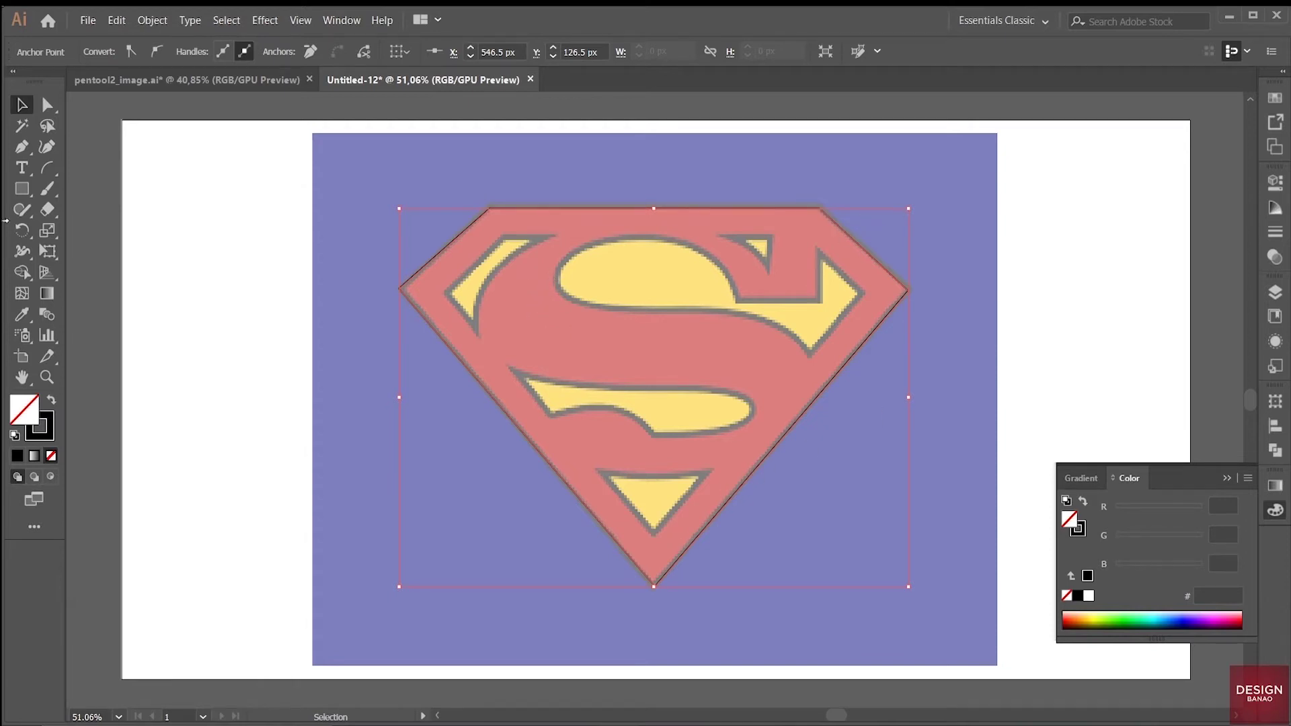
- Sample the template's red (BA0000) with the Eyedropper to fill the traced shield
click(24, 317)
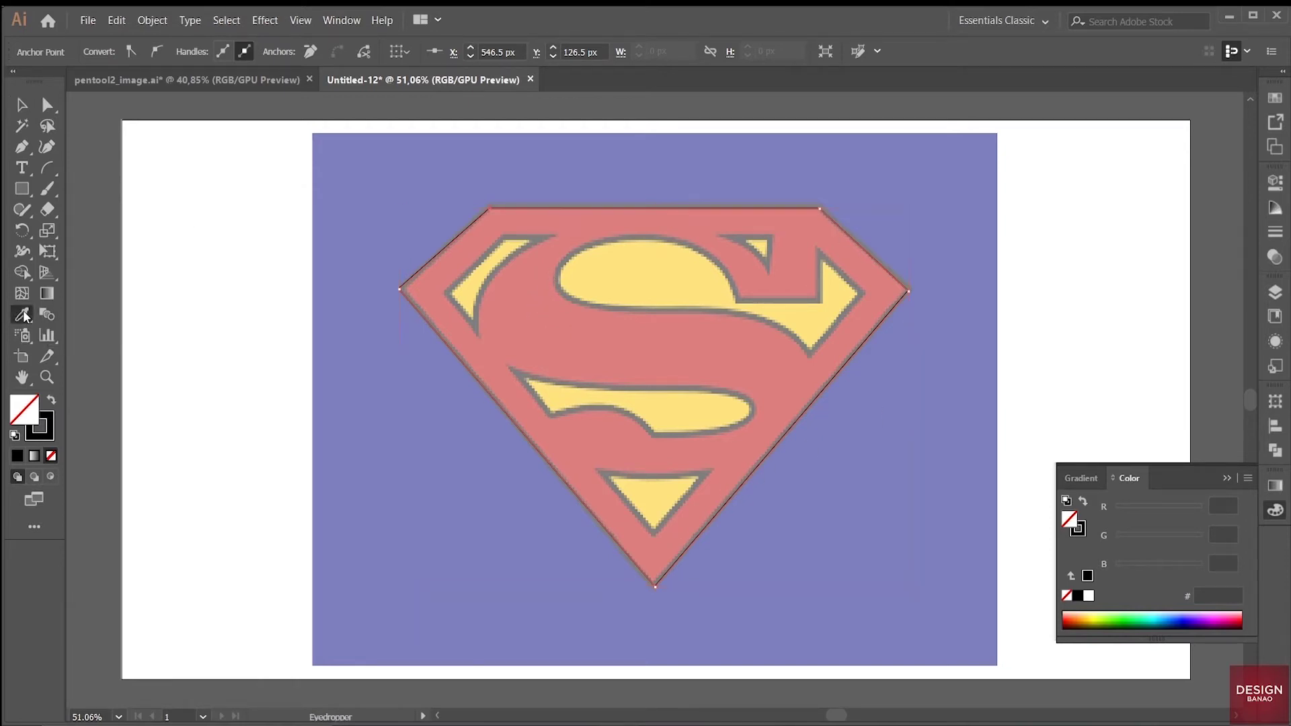
click(537, 309)
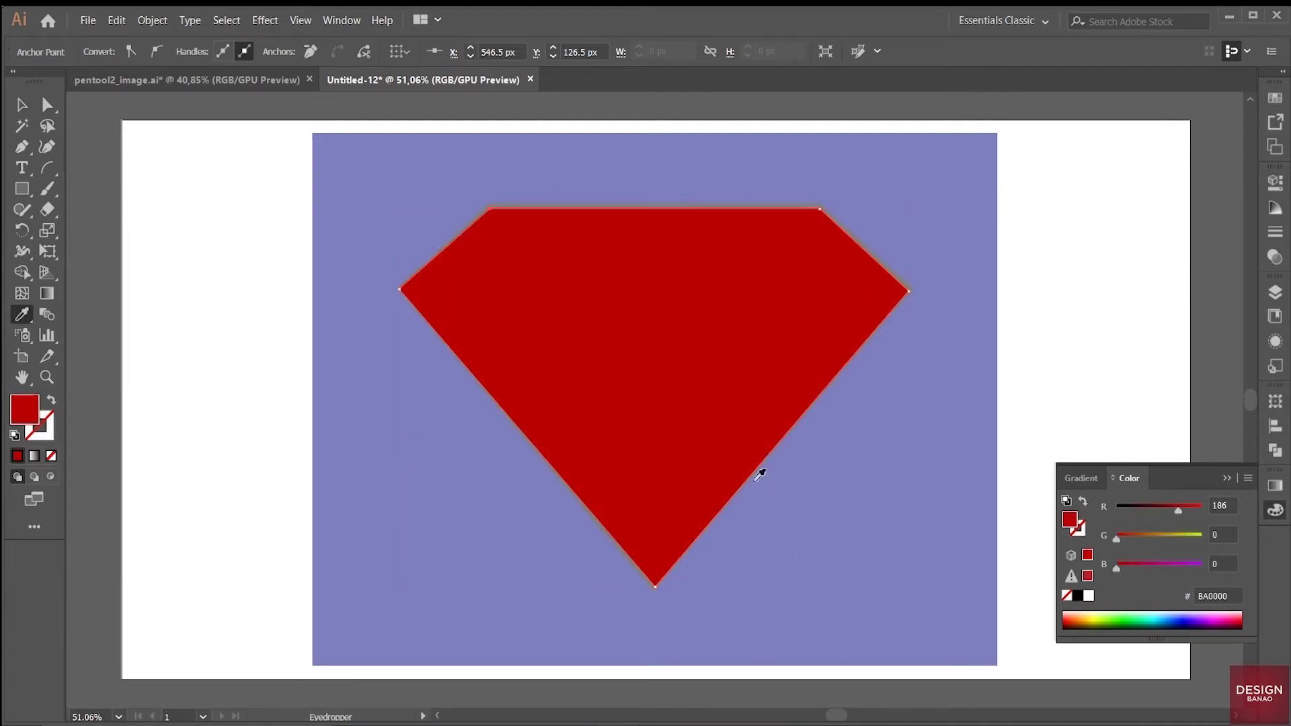
click(22, 105)
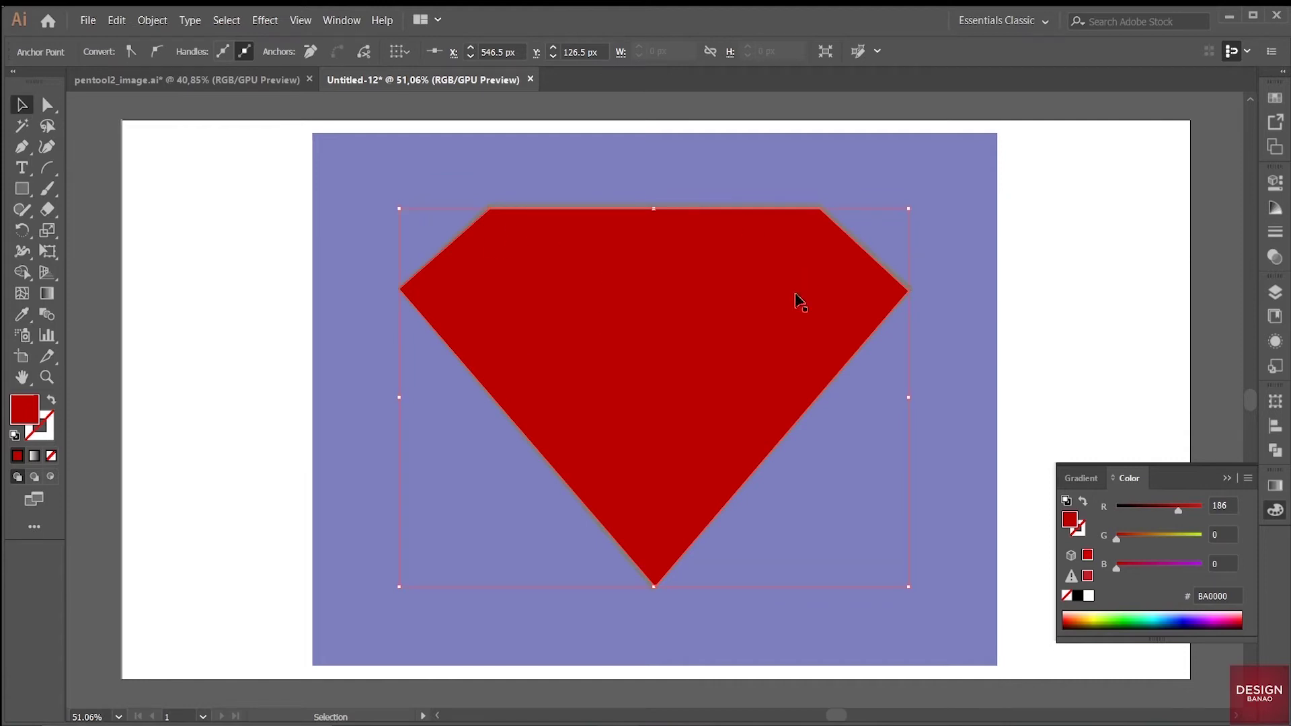
click(1274, 292)
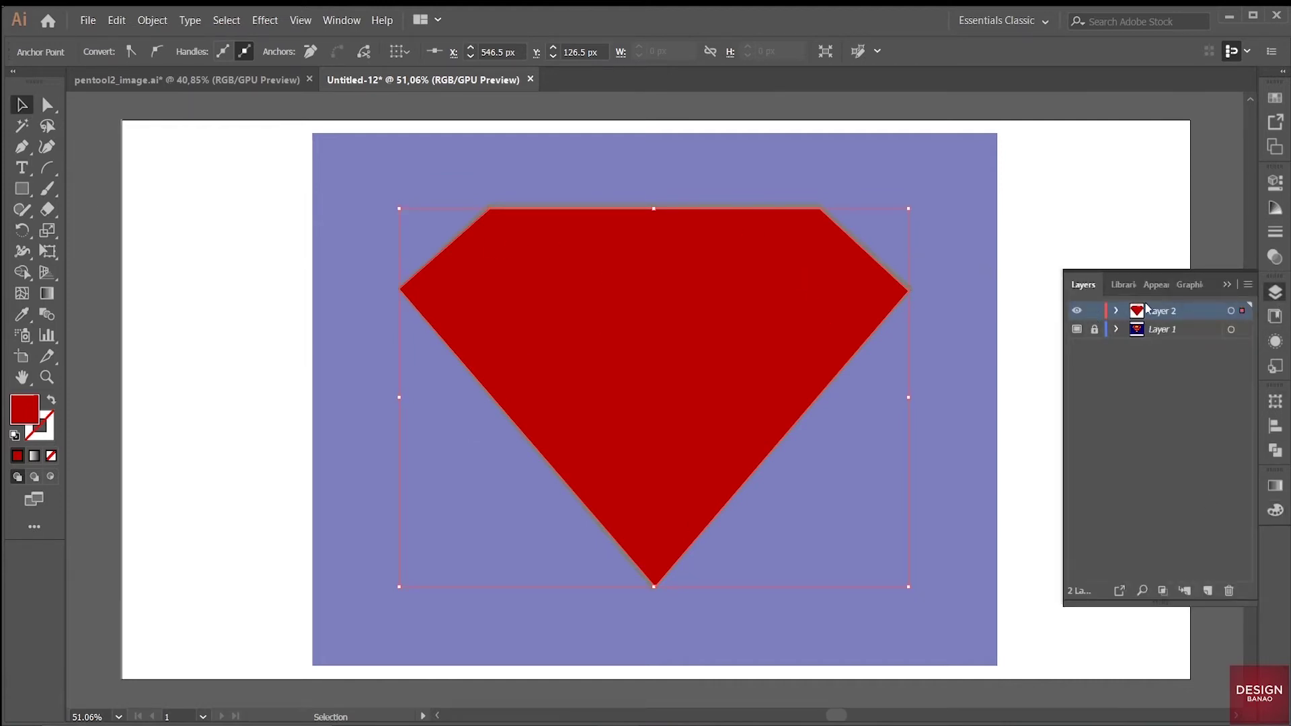
- Lock and hide the red shield's Layer 2, and add a new Layer 3 for tracing
click(1094, 311)
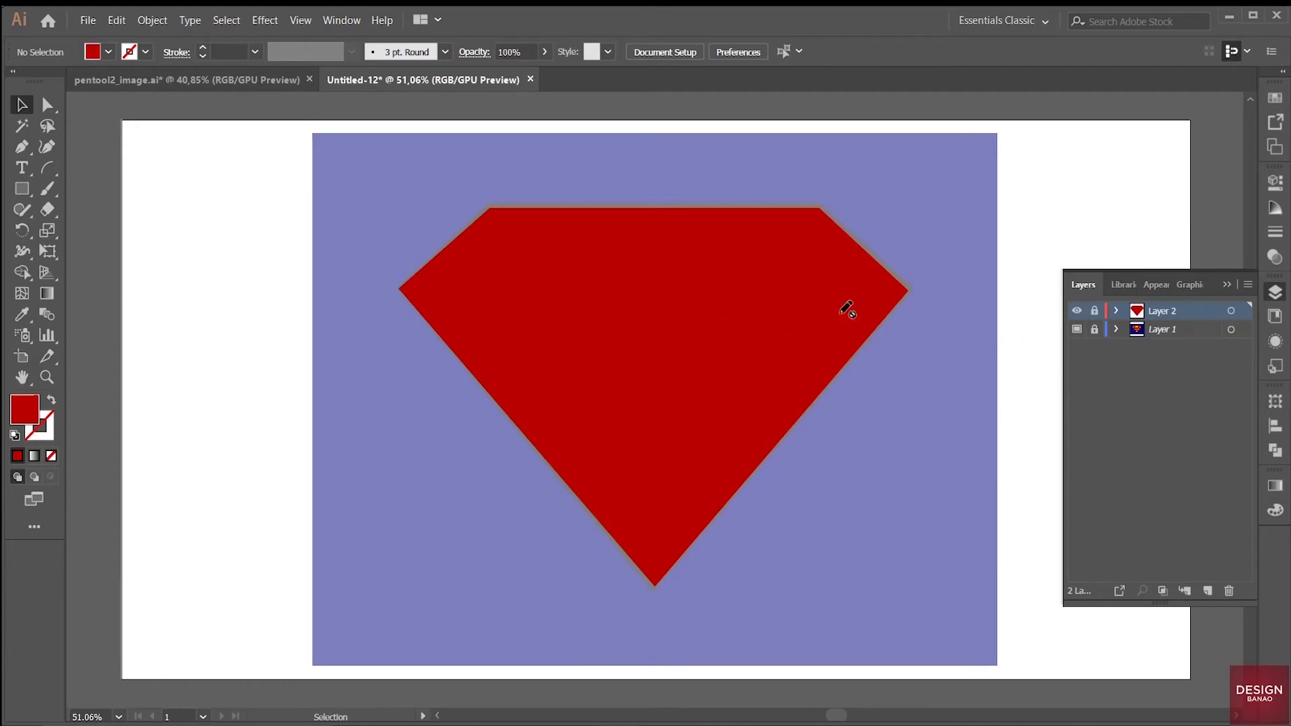
click(1207, 592)
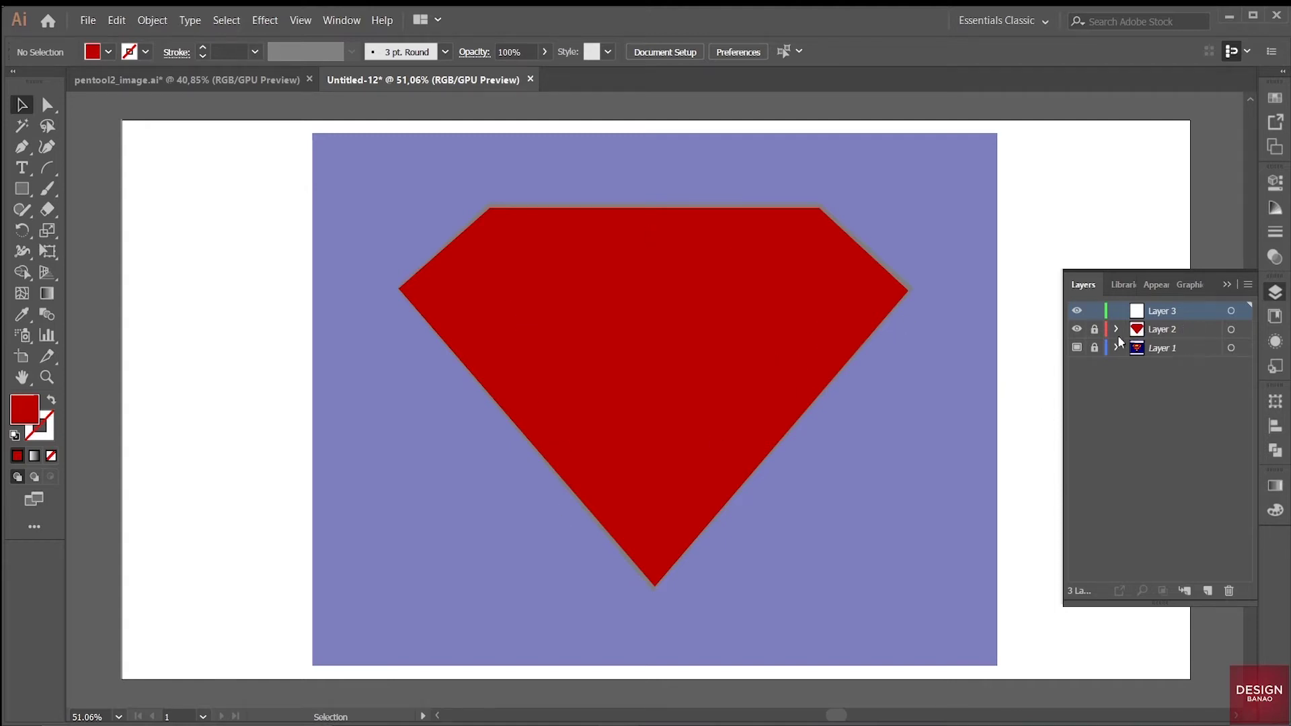
click(1077, 329)
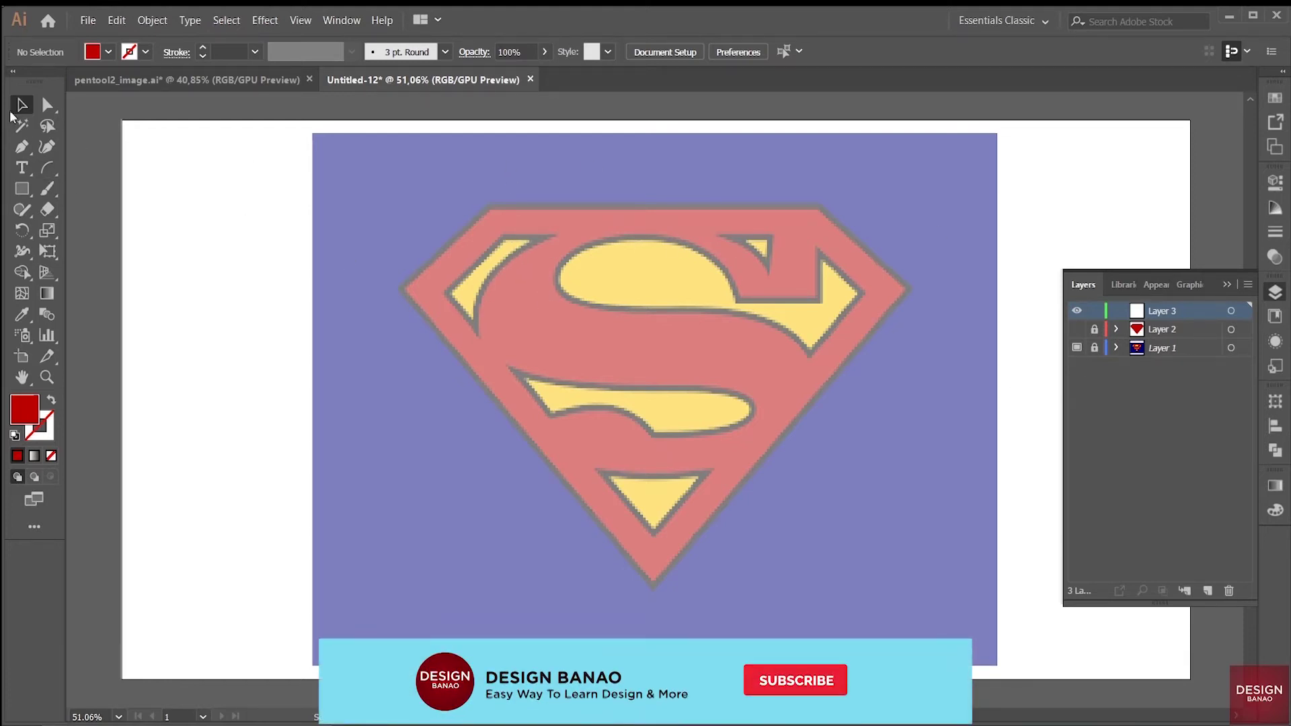
- Zoom to 100% on the logo's upper half; with the Pen tool, reset to white fill and black stroke
key(ctrl+plus)
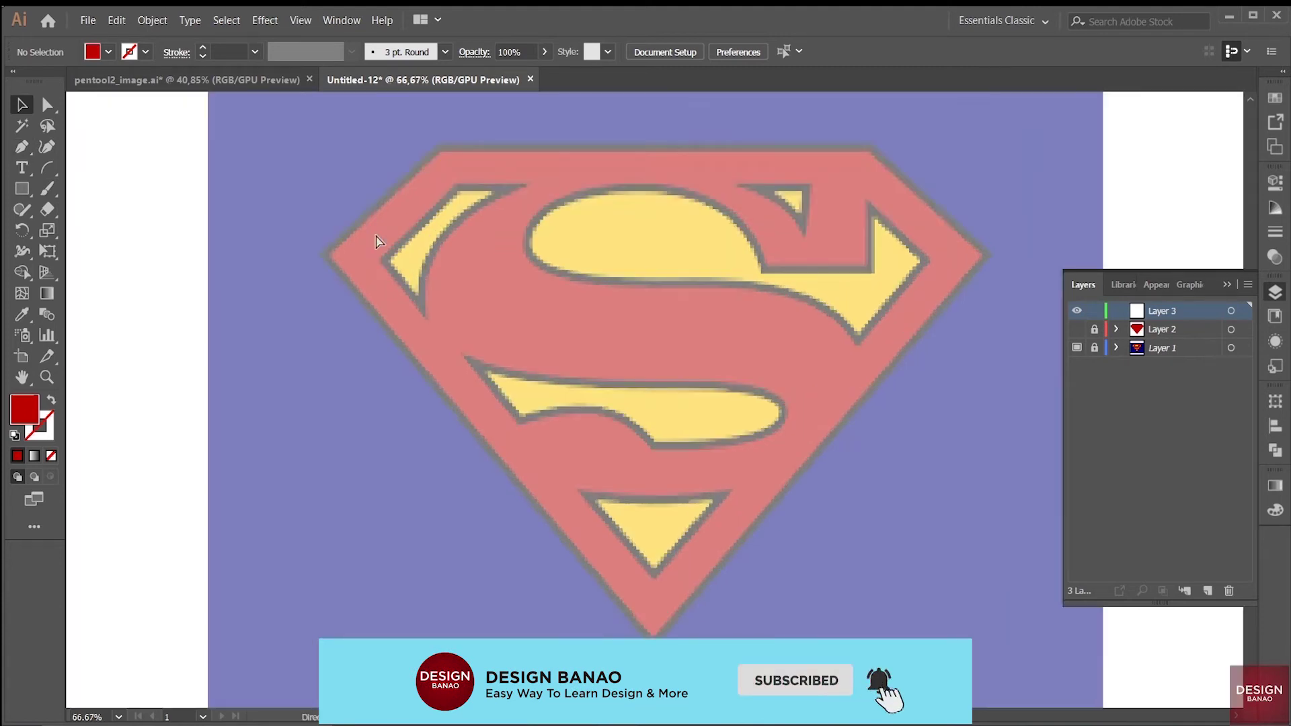
key(ctrl+plus)
key(h)
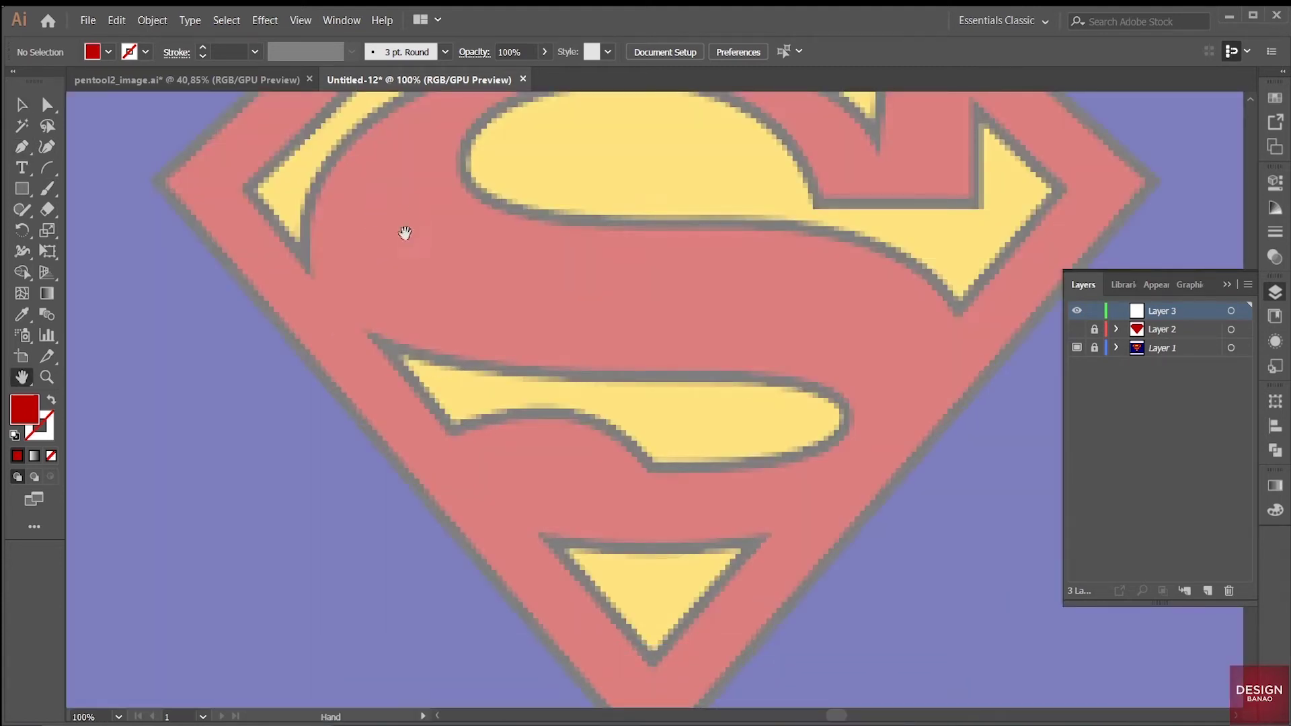
drag(403, 233, 437, 383)
click(22, 148)
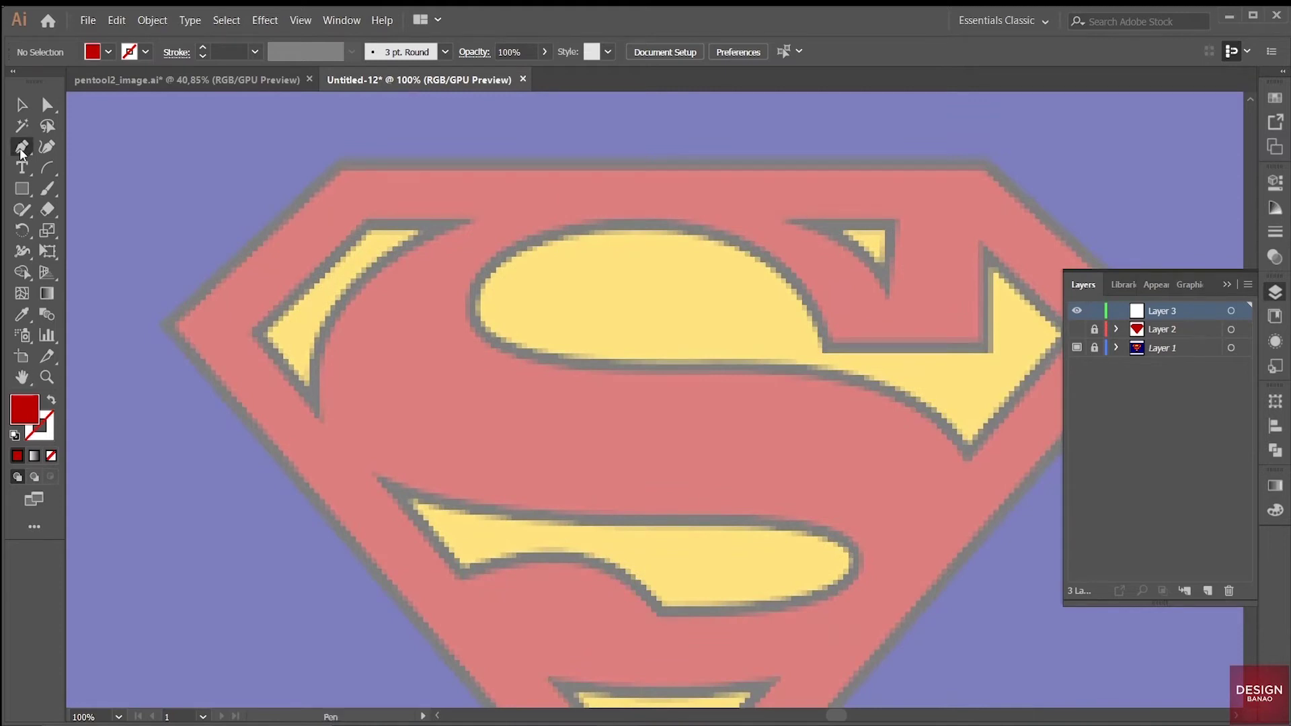
key(d)
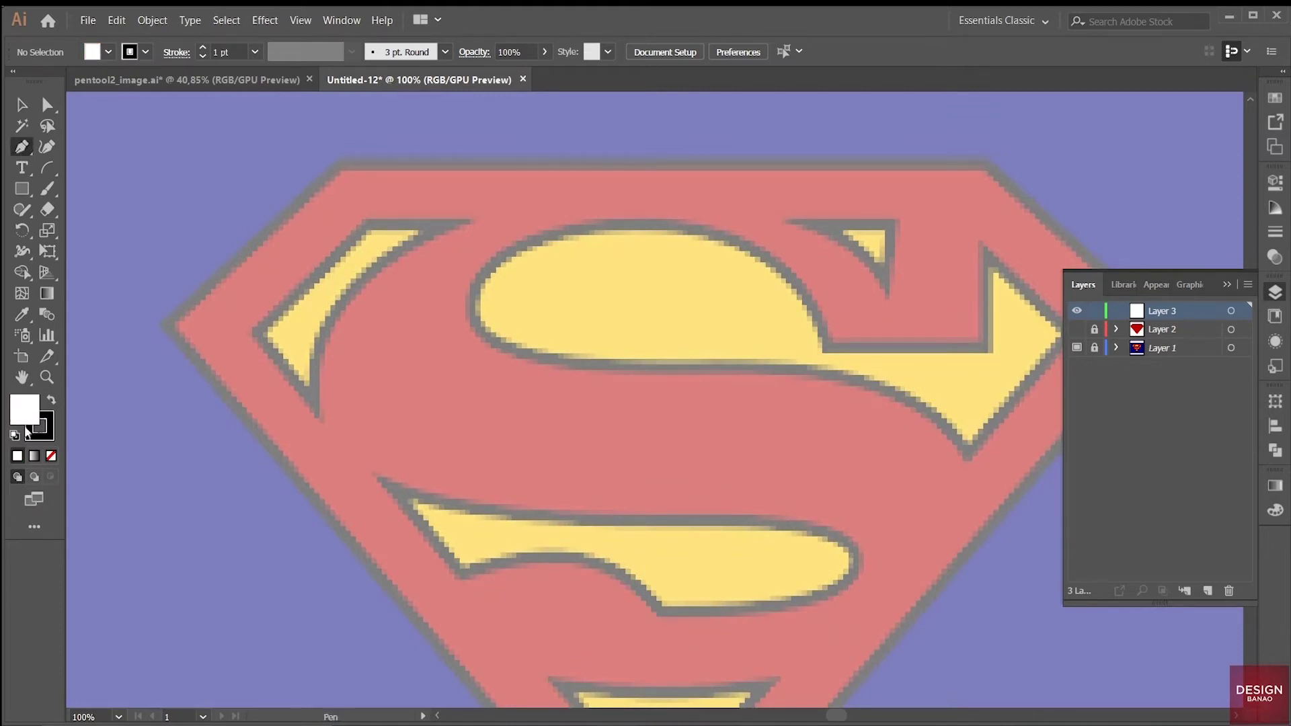
- With Fill set to None, trace the upper-left yellow sliver as a closed curved path, then start the upper S
click(51, 456)
click(365, 224)
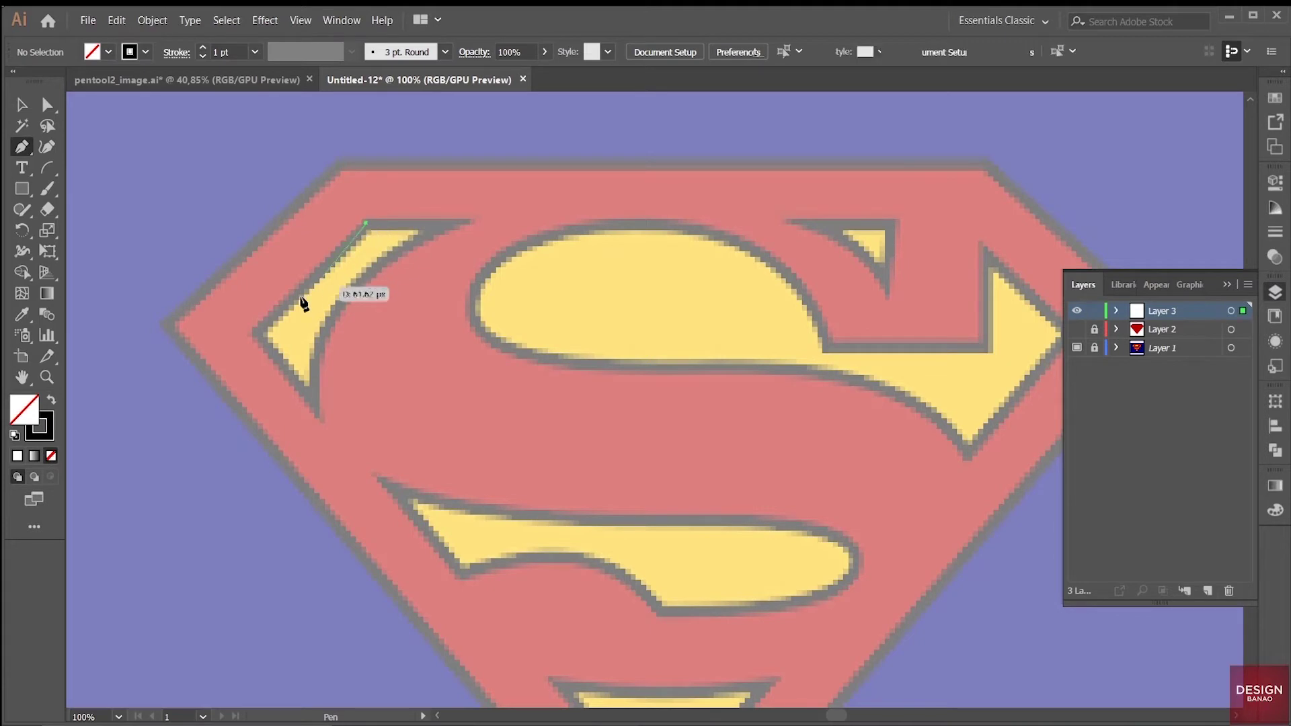
click(256, 330)
click(319, 416)
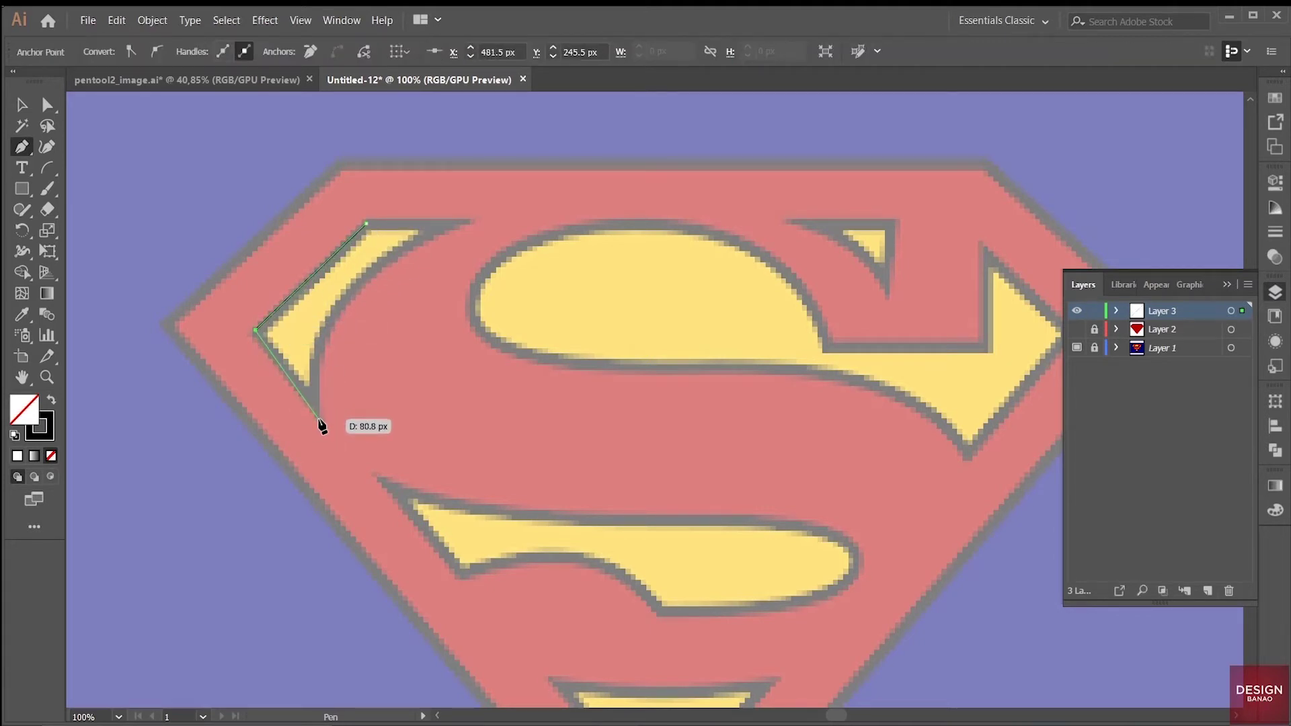
drag(466, 222, 648, 180)
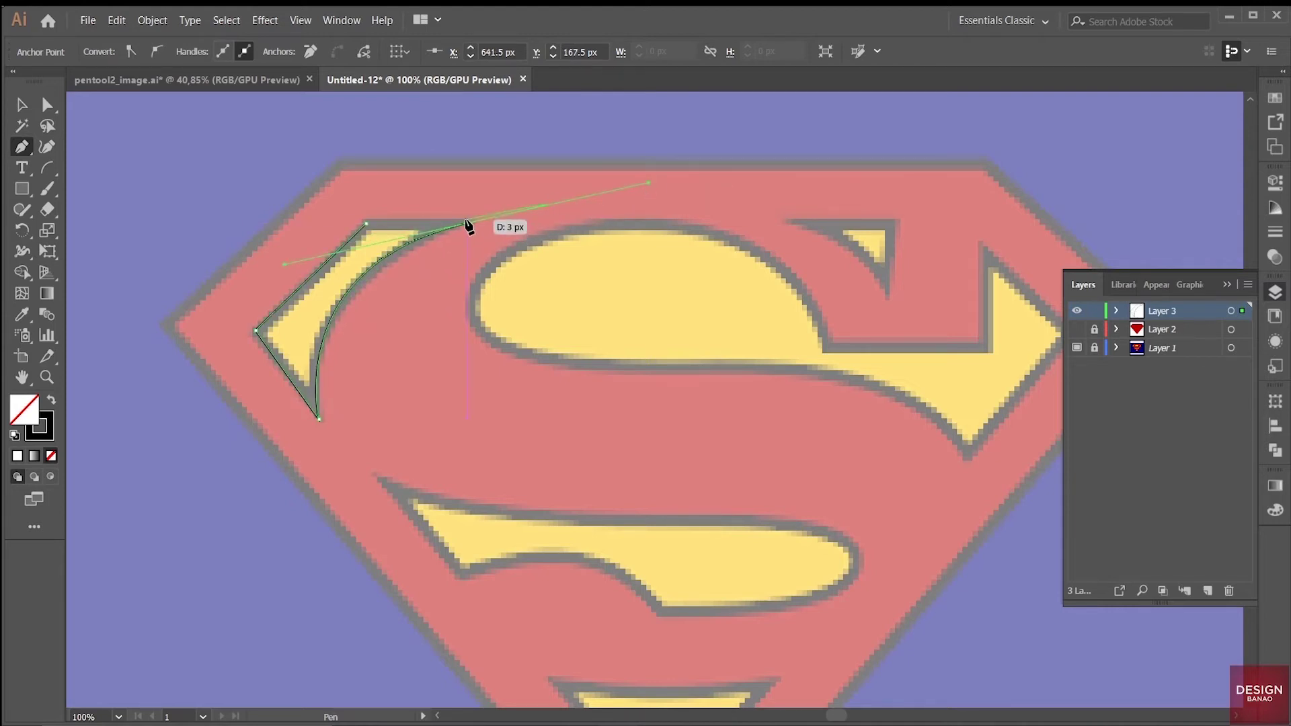
mouse_move(363, 224)
mouse_down()
mouse_move(398, 229)
mouse_move(476, 356)
mouse_move(427, 216)
mouse_up()
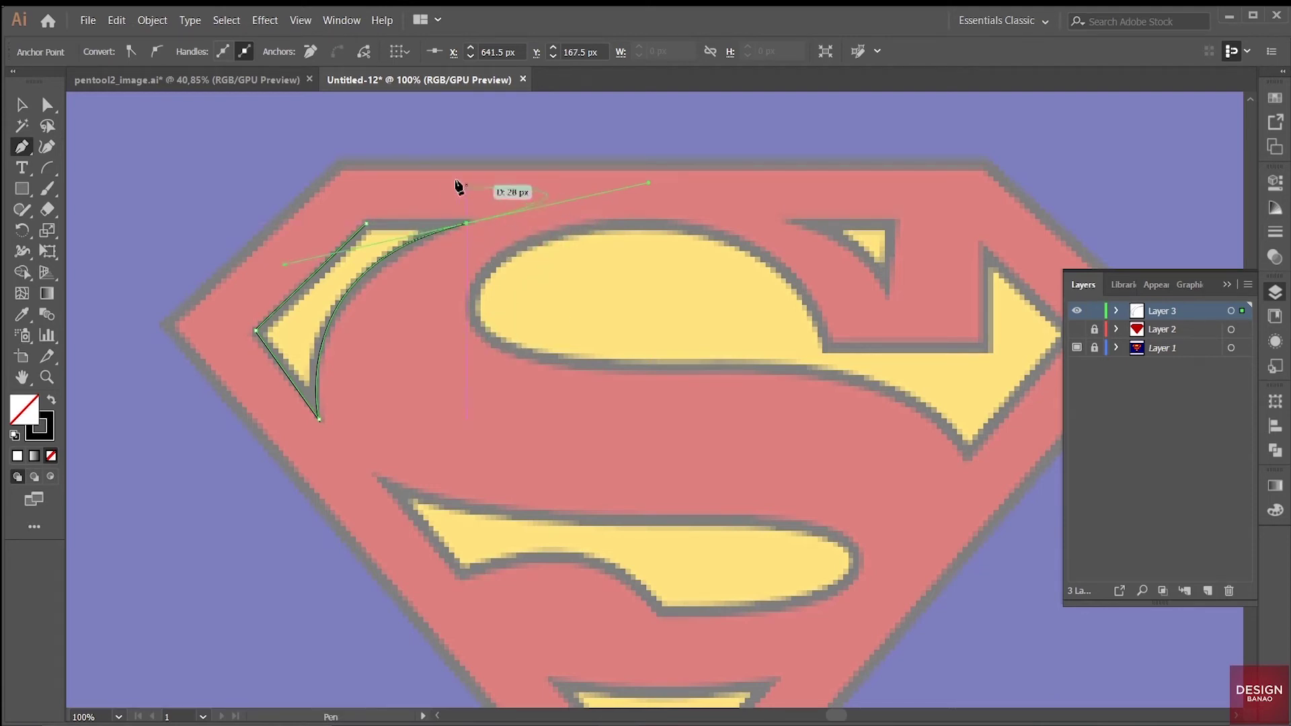
drag(427, 215, 468, 230)
click(466, 224)
click(367, 223)
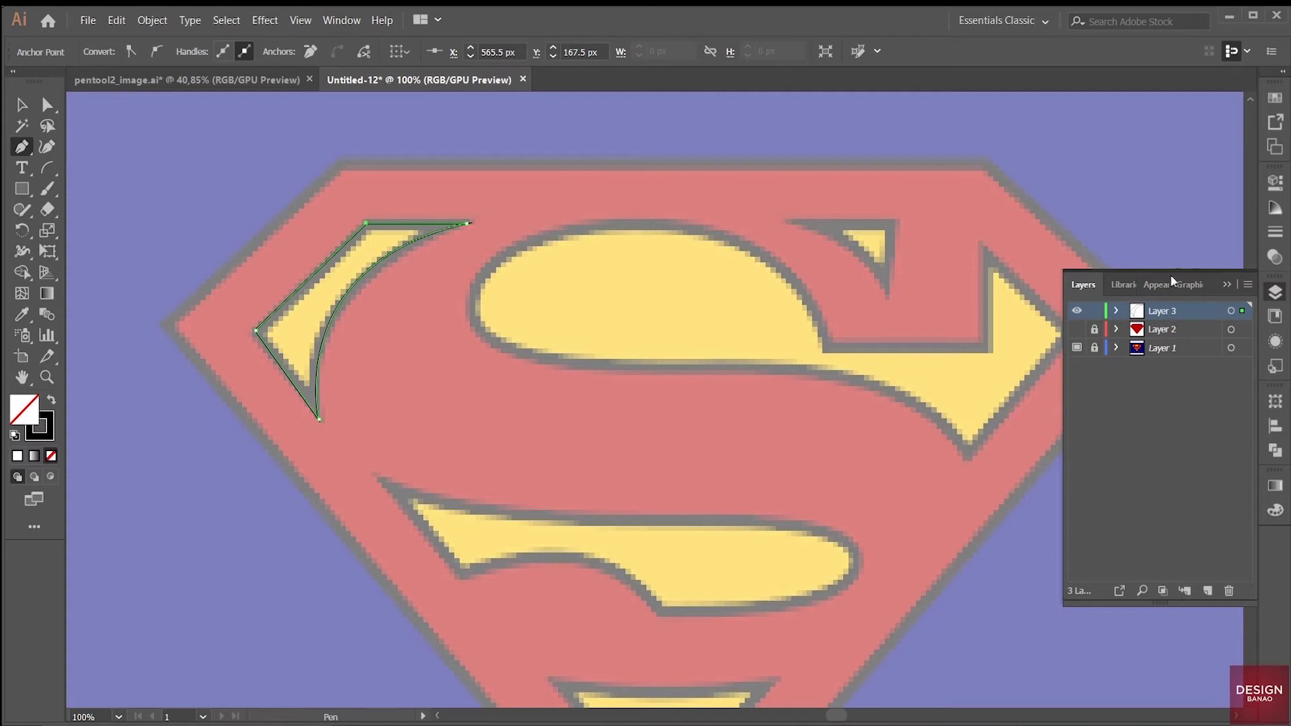
click(827, 348)
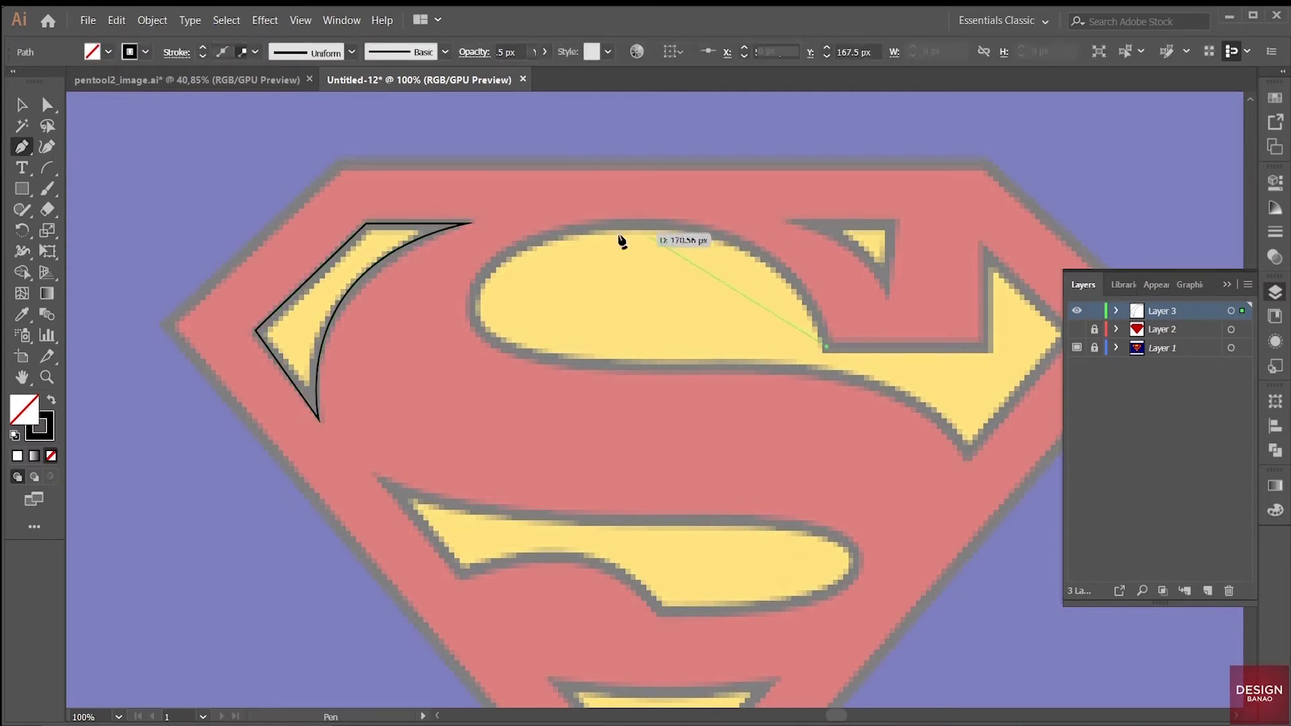
- Curve the S outline over the upper yellow bowl, down its left side and along the bottom edge
drag(632, 225, 469, 240)
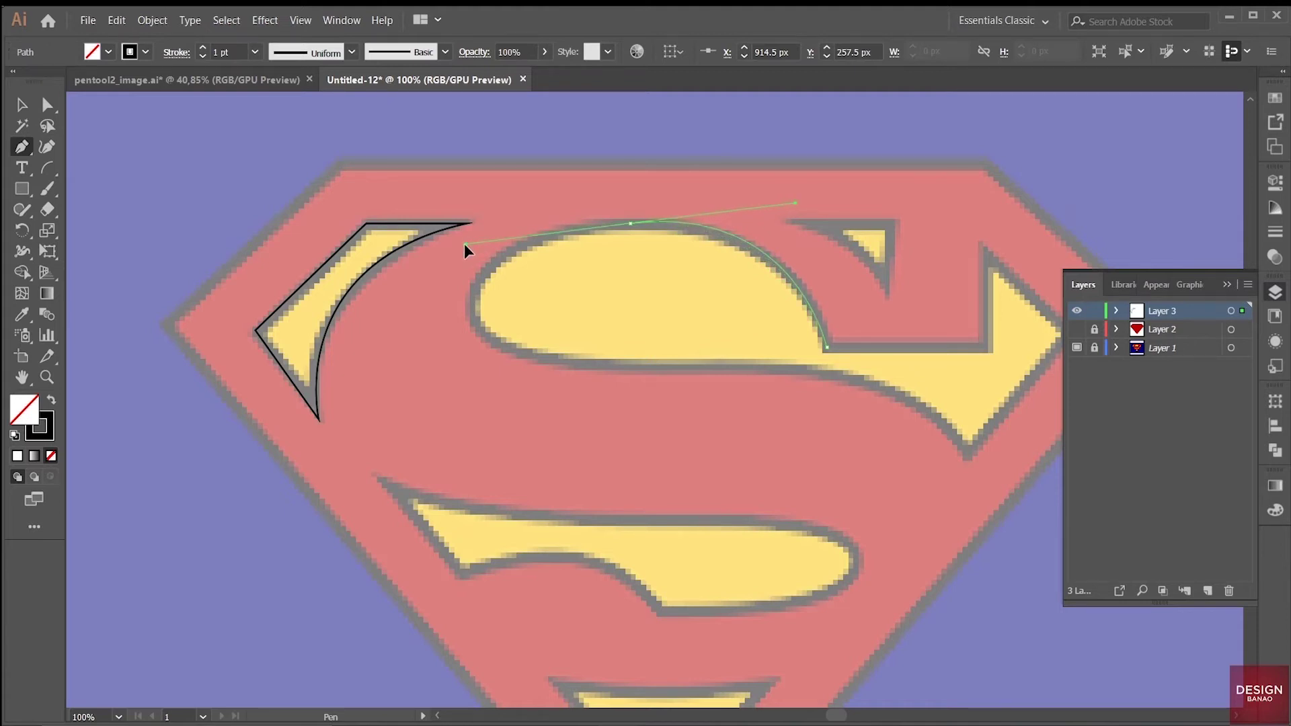
mouse_move(467, 295)
mouse_down()
mouse_move(638, 231)
mouse_move(475, 319)
mouse_up()
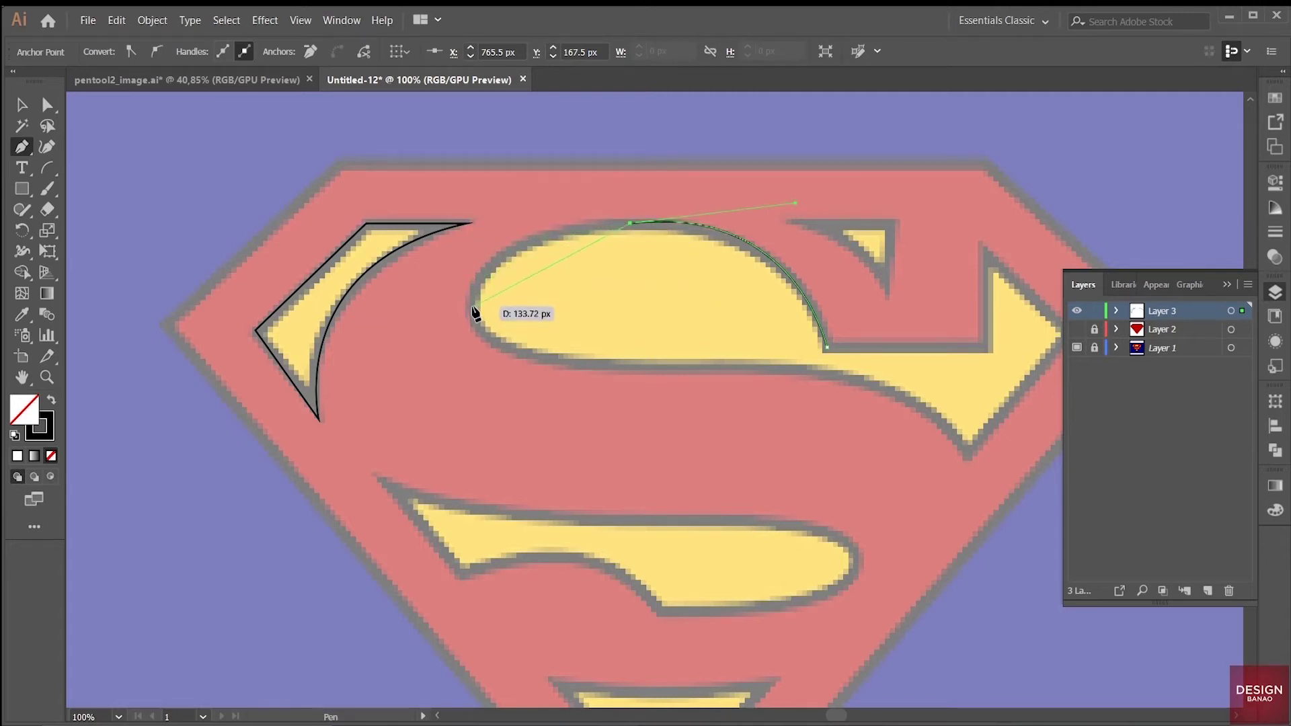
drag(474, 320, 481, 332)
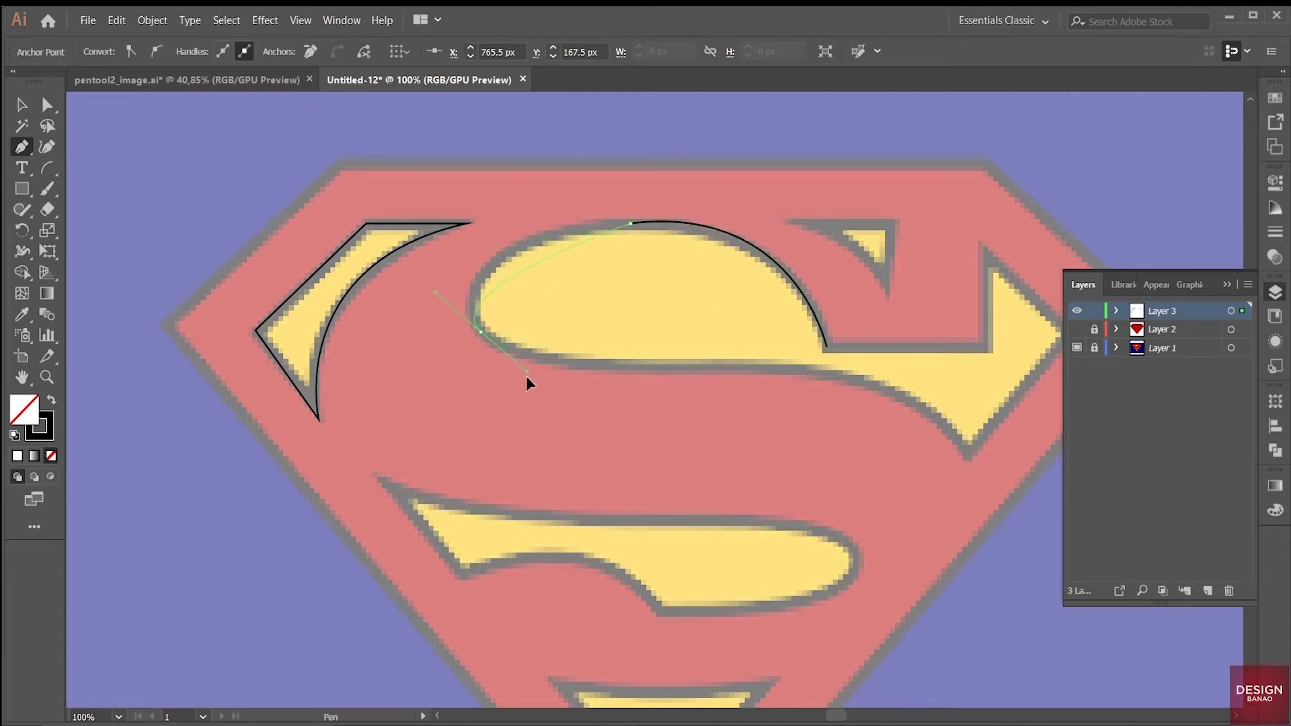
drag(515, 423, 506, 442)
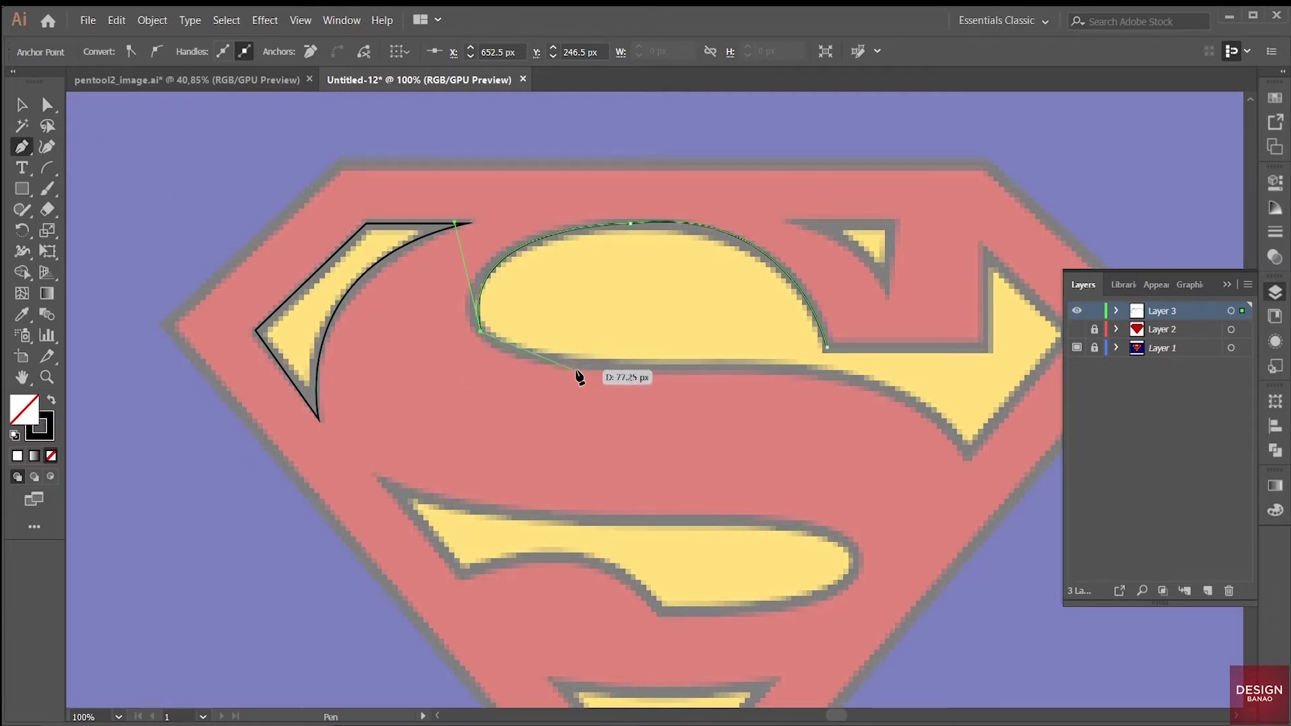
drag(613, 367, 659, 368)
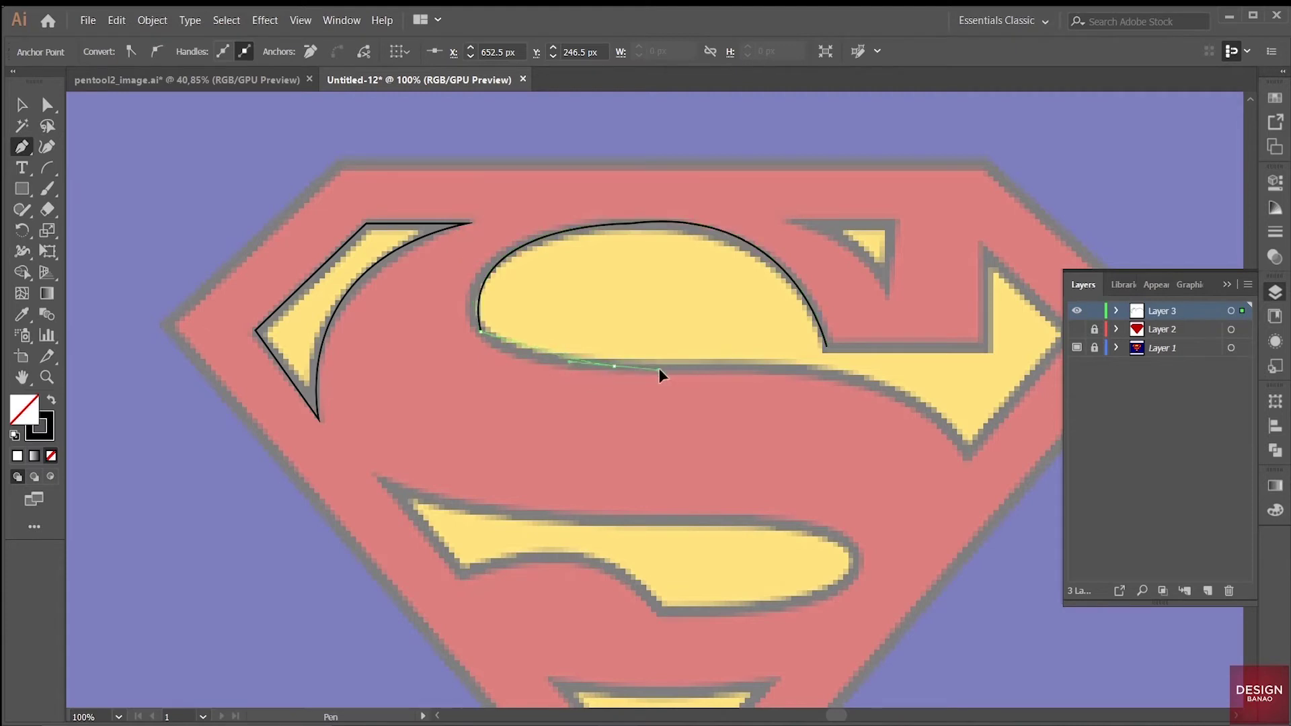
drag(748, 370, 766, 383)
key(ctrl+z)
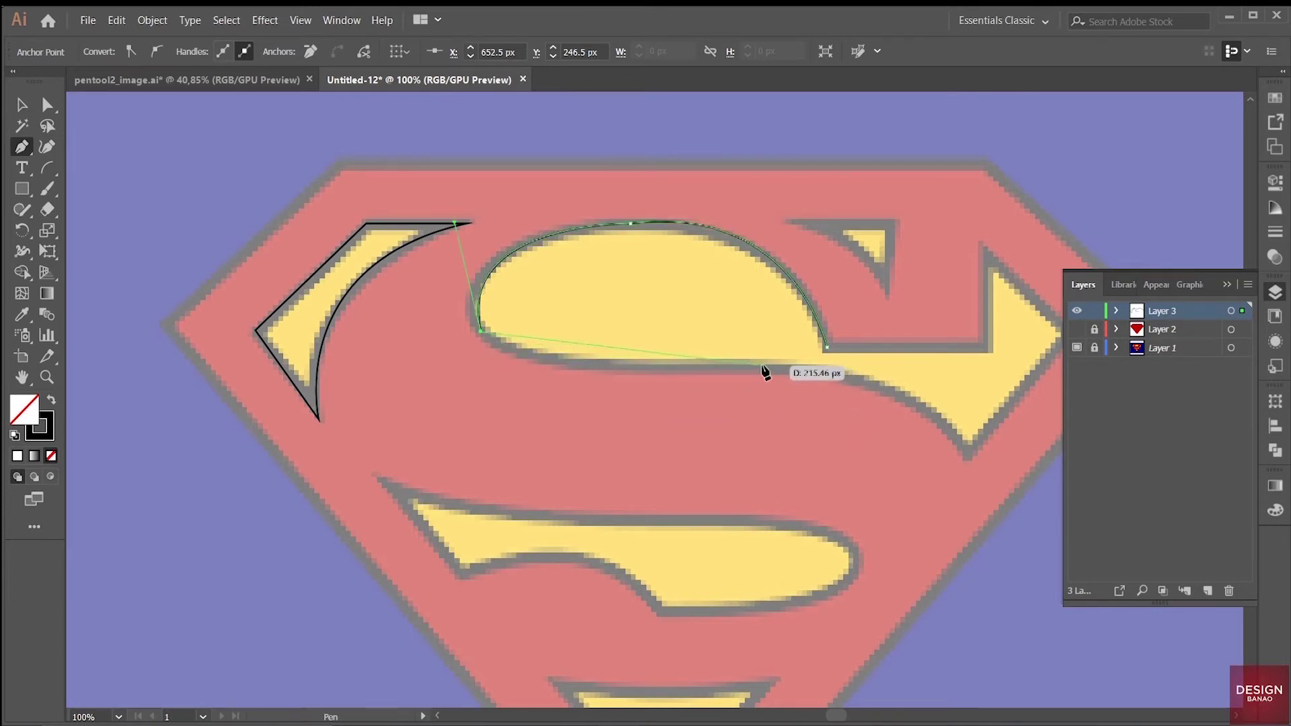
mouse_move(749, 367)
mouse_down()
mouse_move(927, 362)
mouse_move(991, 336)
mouse_up()
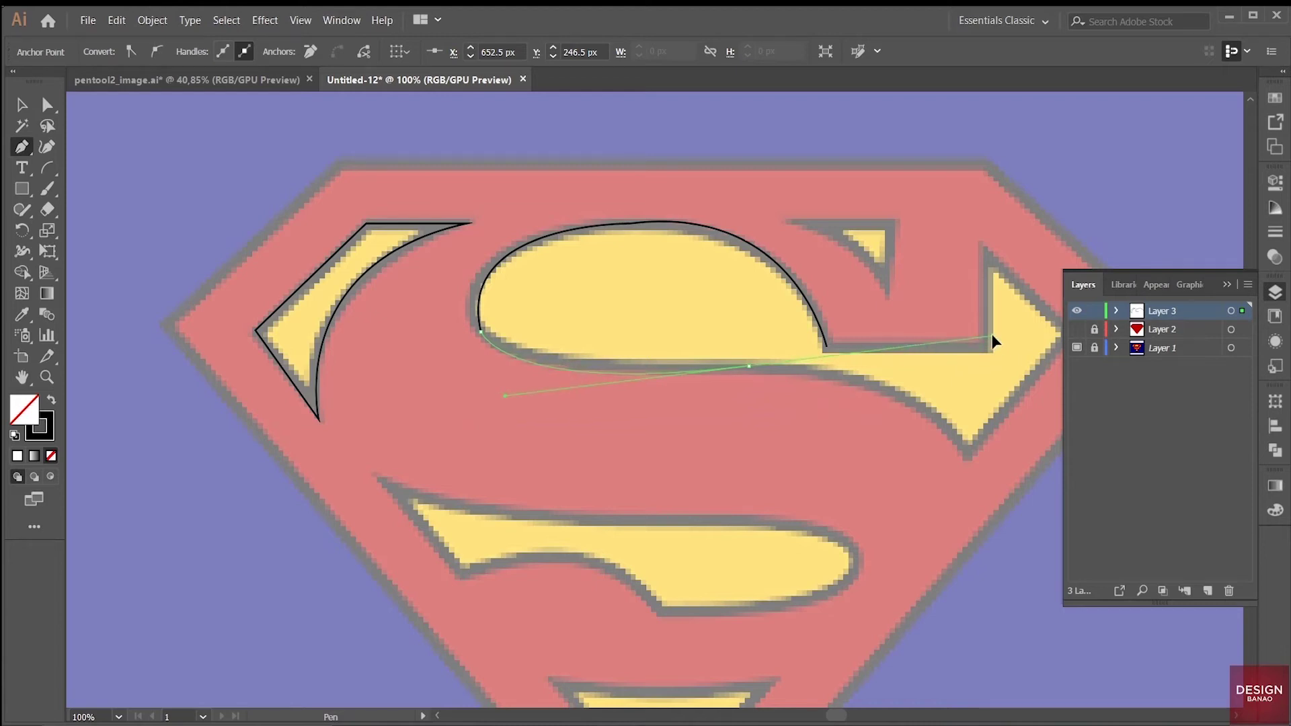
drag(749, 367, 901, 410)
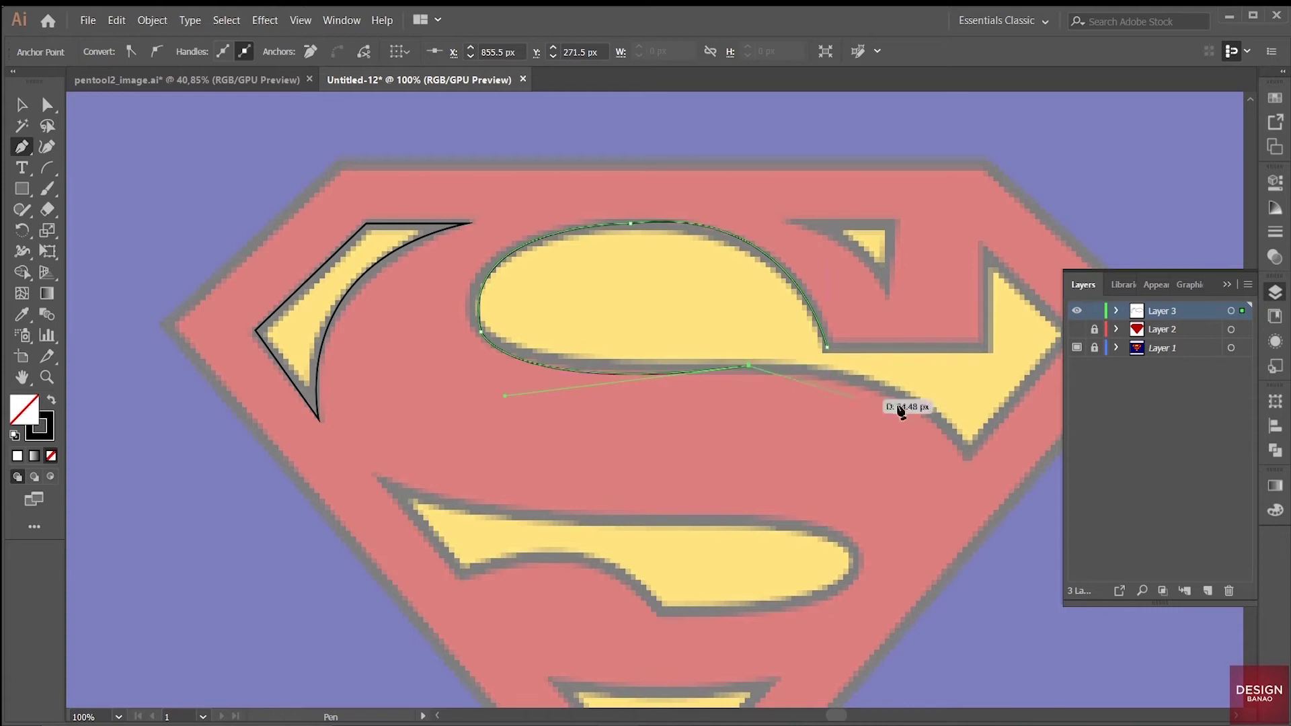
- Shape the arrow's lower tip, add corners at its right, top and inner points, and close the path
drag(966, 455, 981, 482)
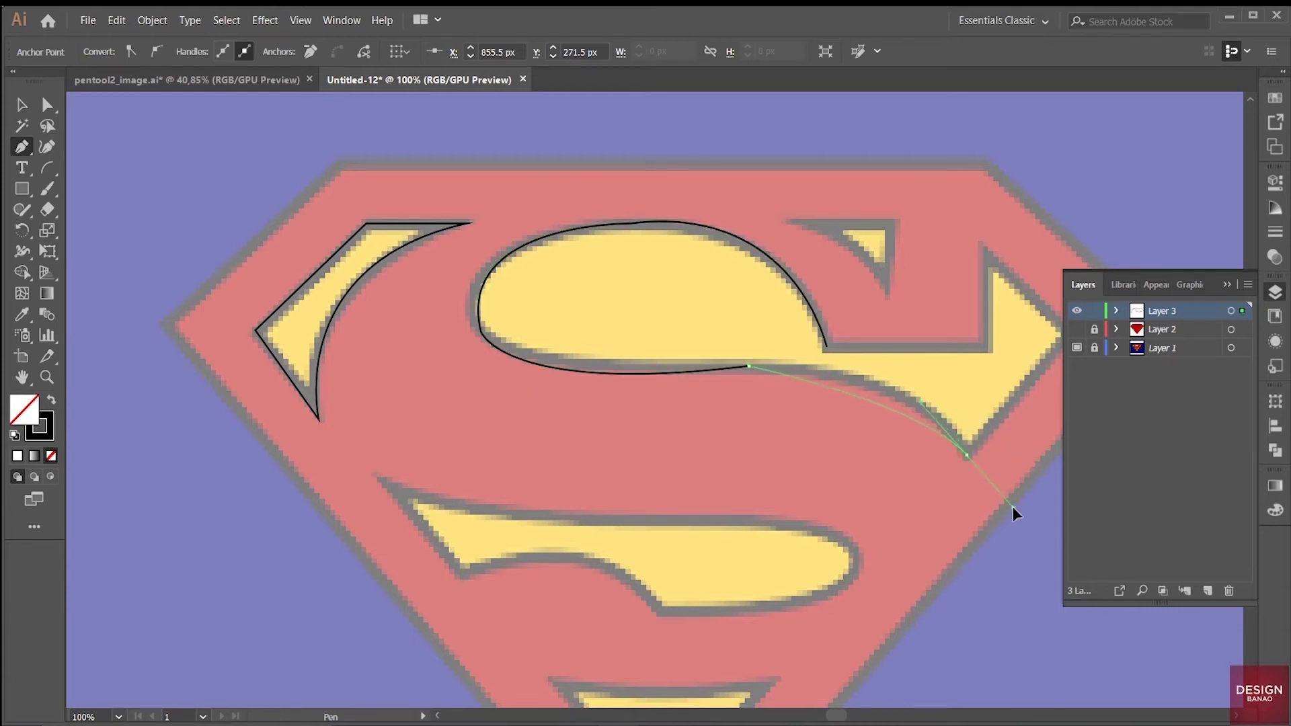
drag(1035, 527, 1050, 558)
drag(967, 455, 980, 447)
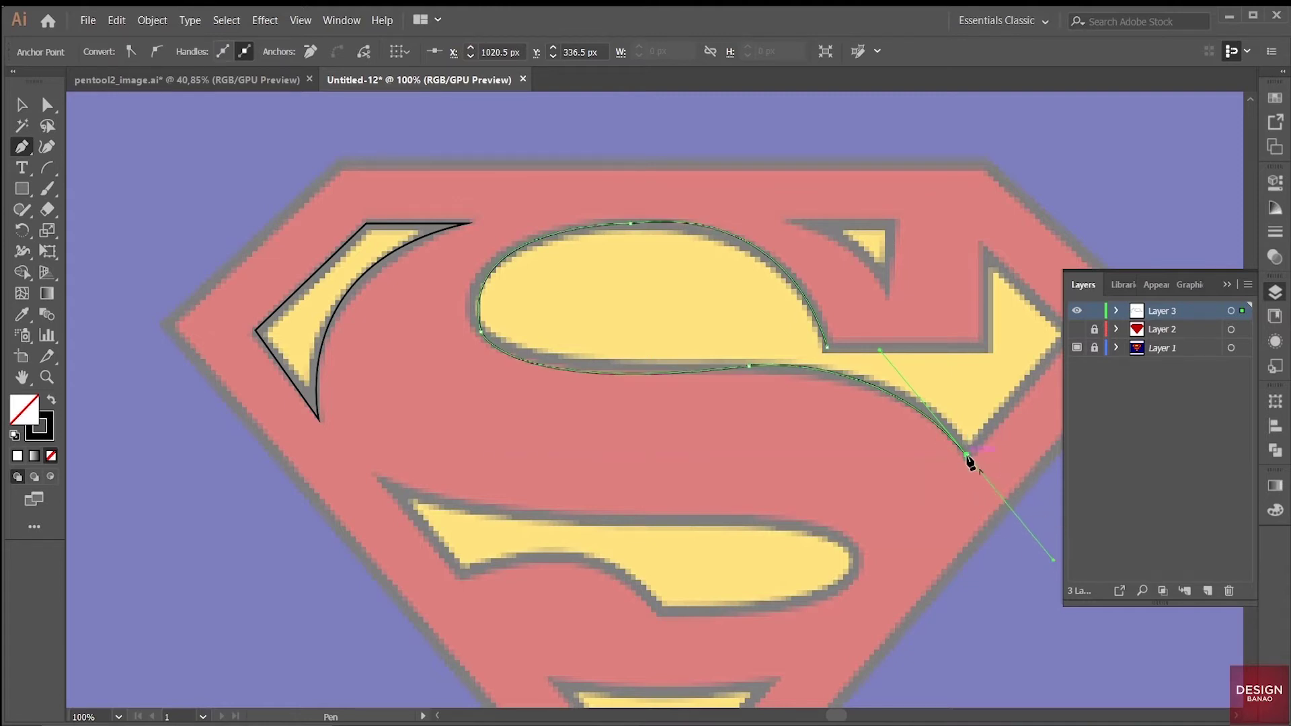
click(1225, 285)
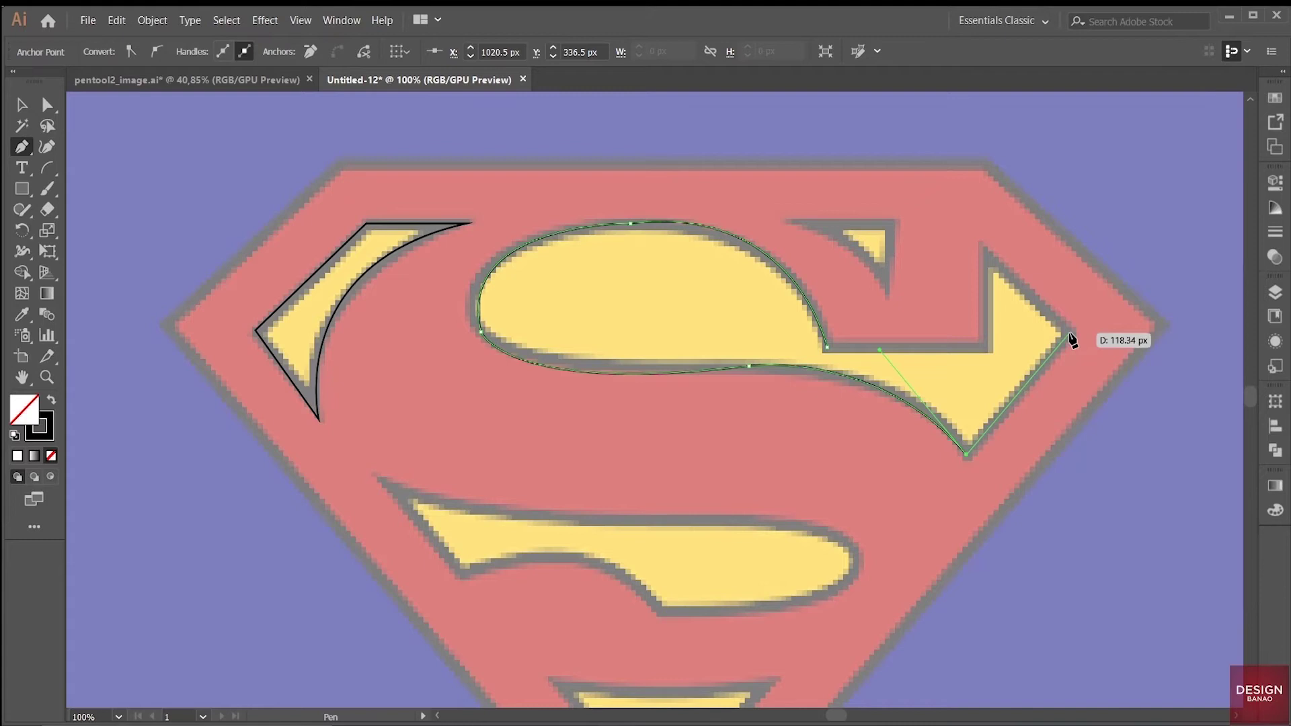
click(1069, 333)
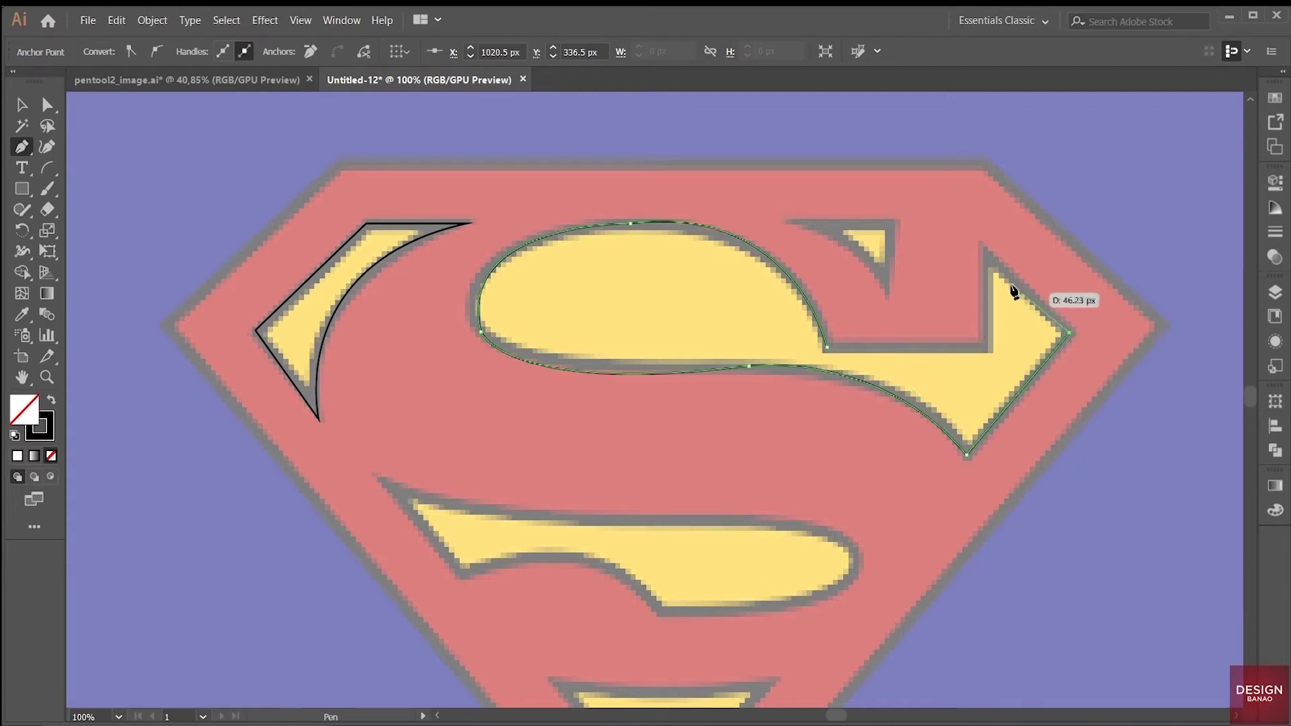
click(984, 249)
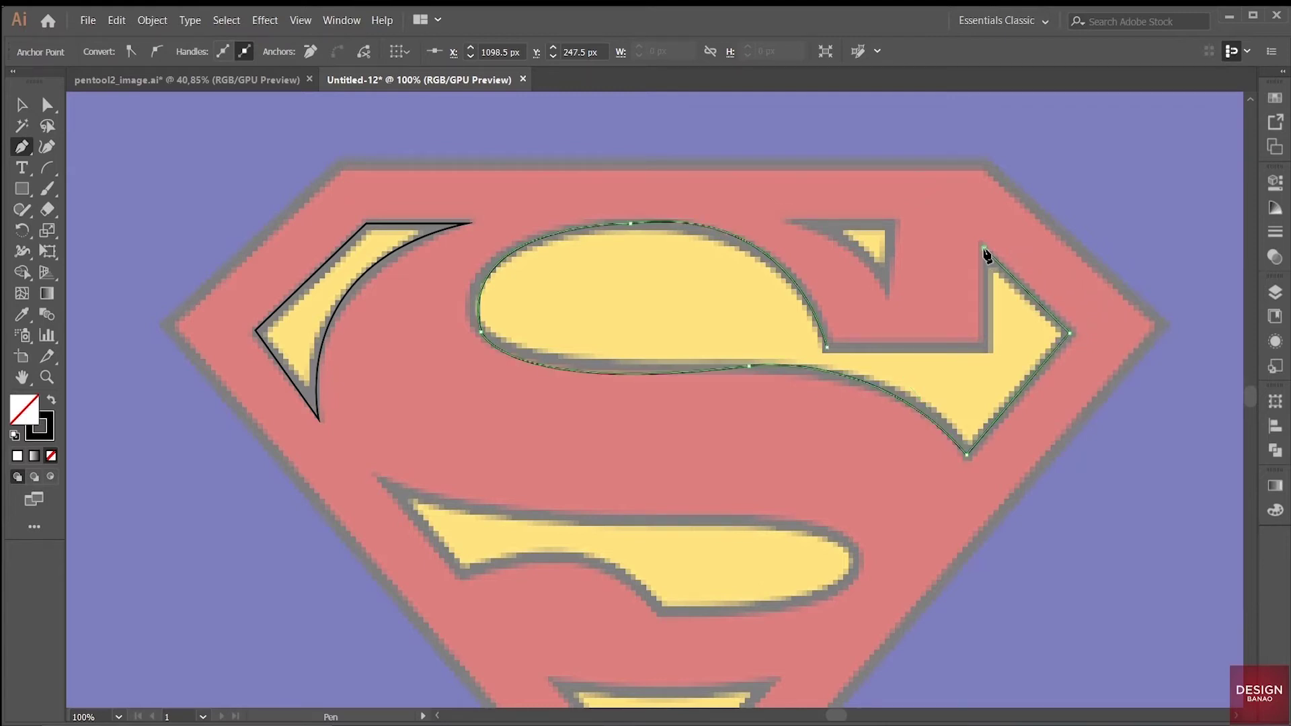
click(985, 350)
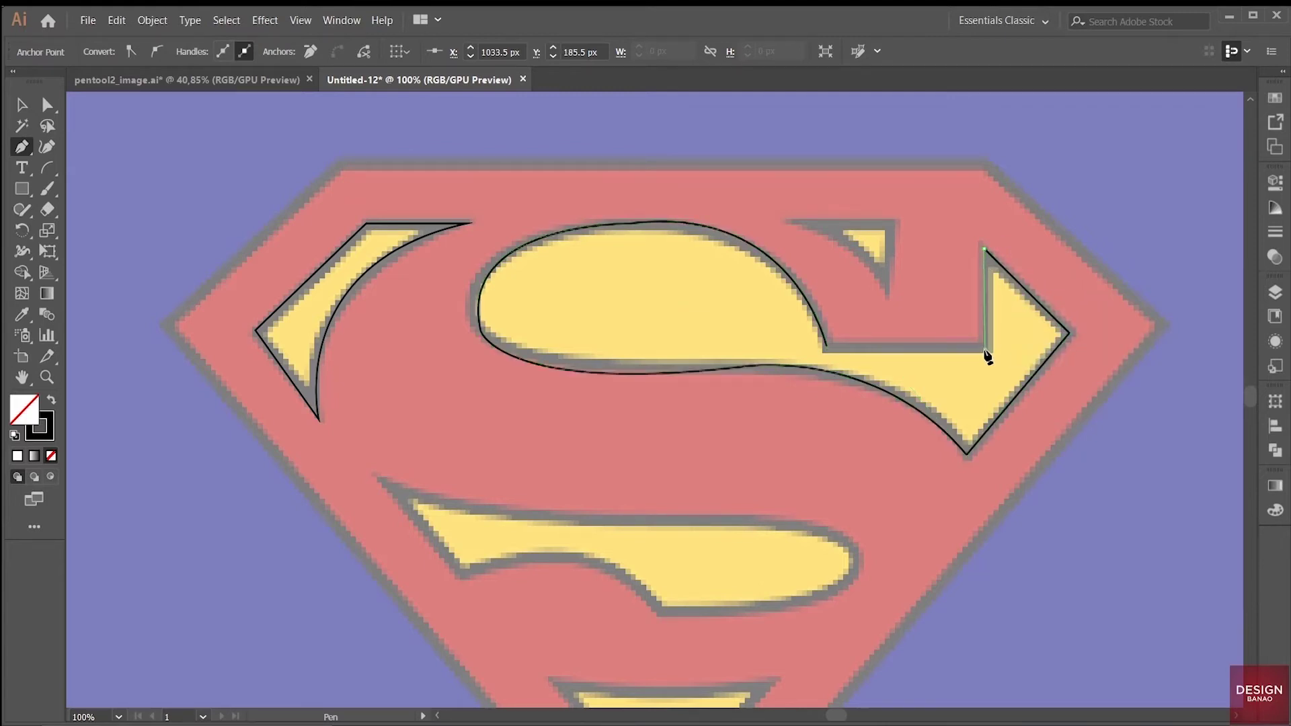
click(826, 348)
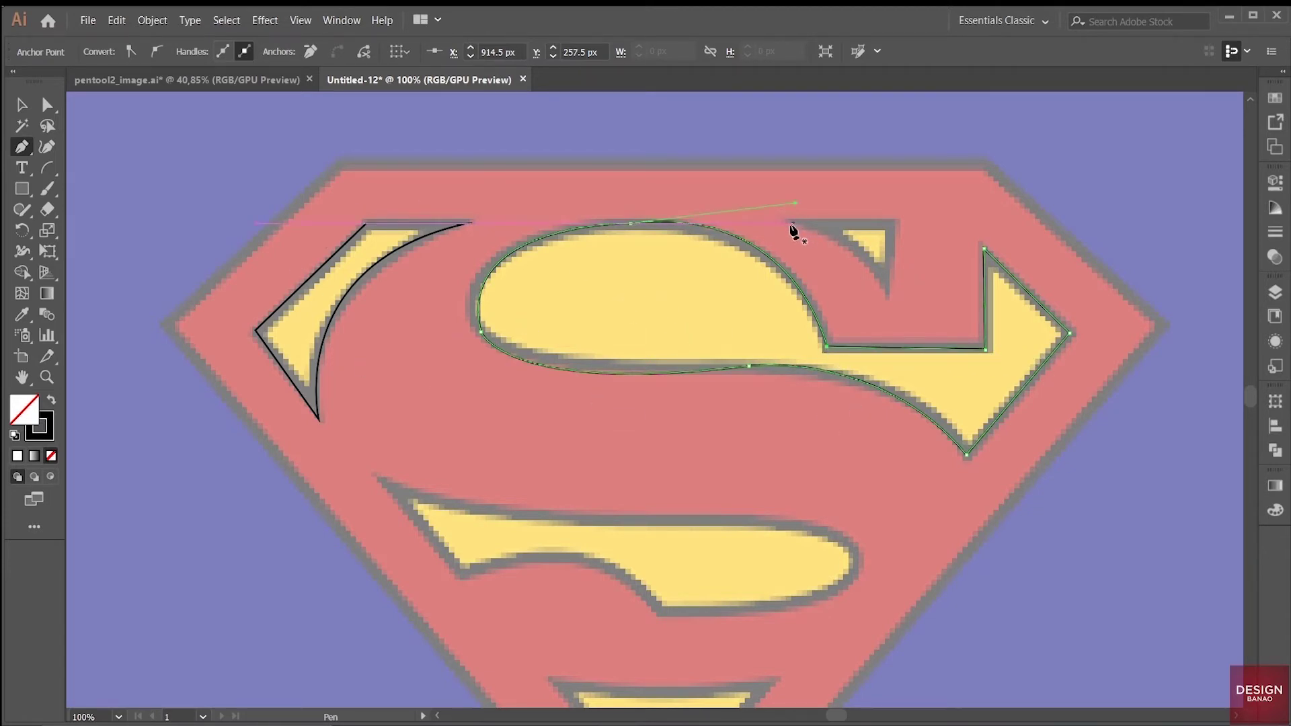
- Outline the tiny yellow triangle beside the S's top notch with a closed path and a curved left corner
click(886, 295)
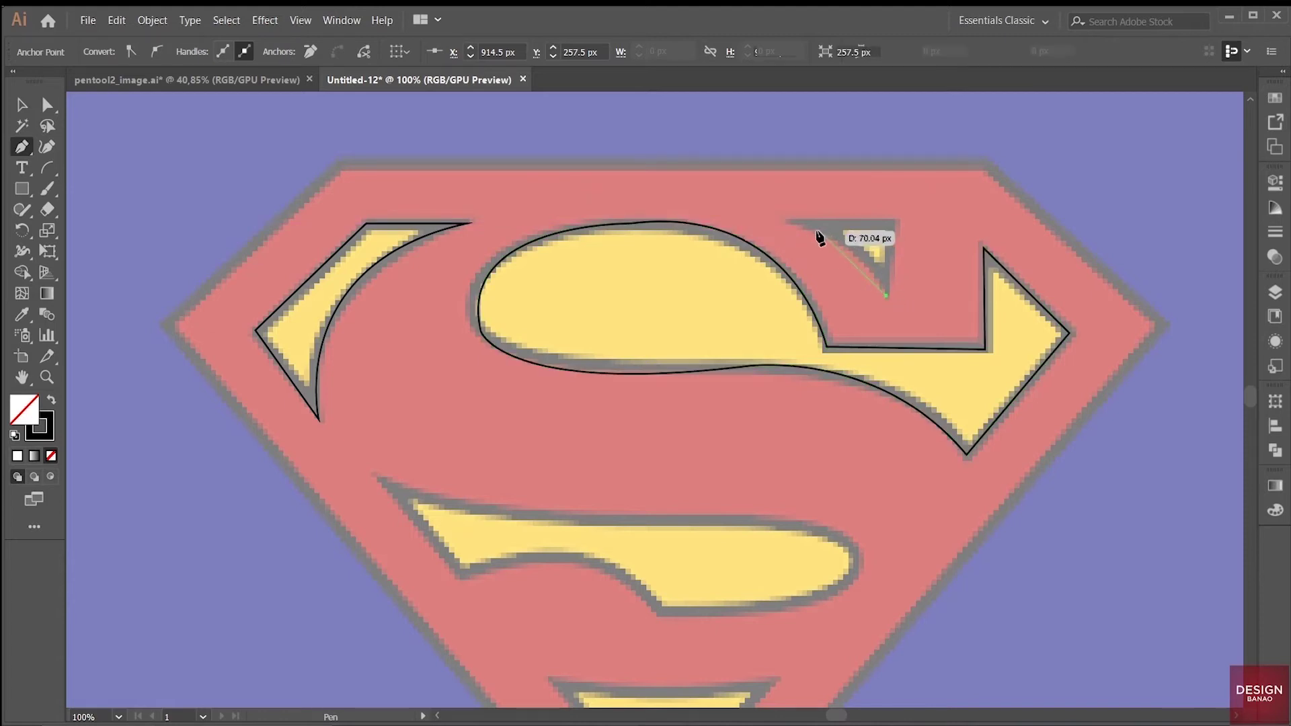
mouse_move(751, 224)
mouse_down()
mouse_move(734, 224)
mouse_move(894, 228)
mouse_up()
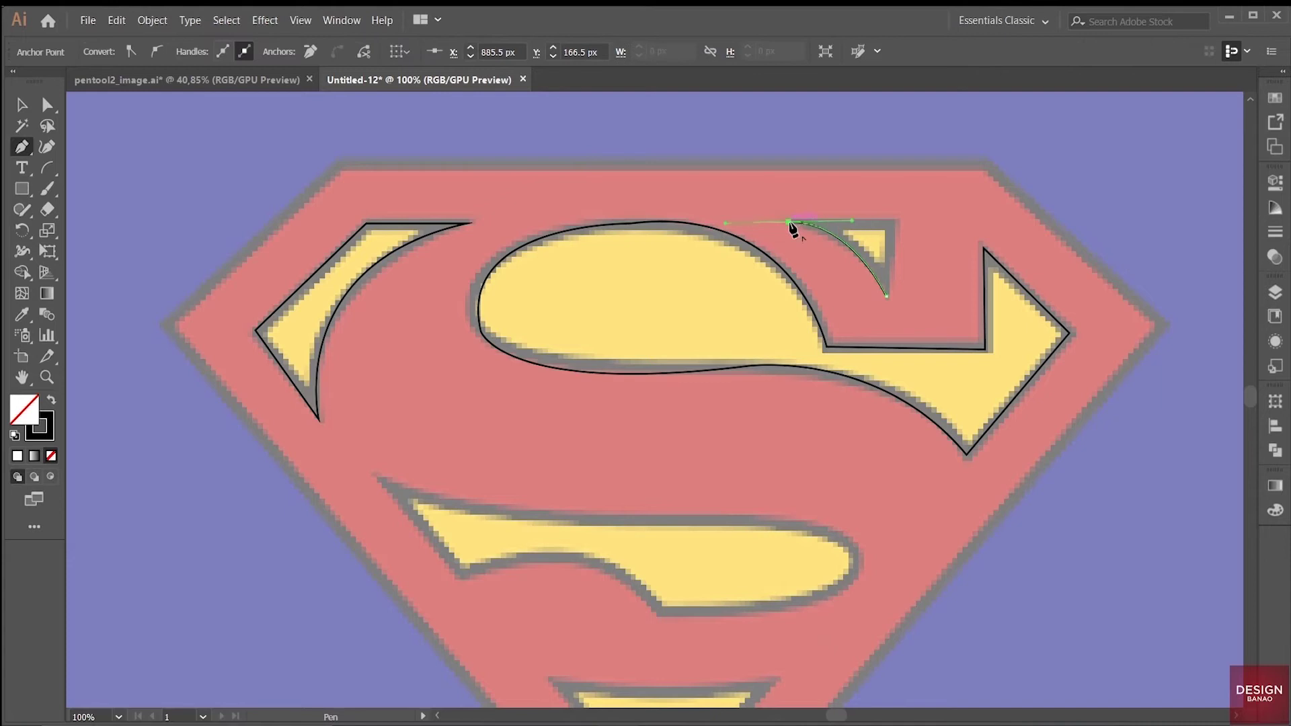
click(895, 222)
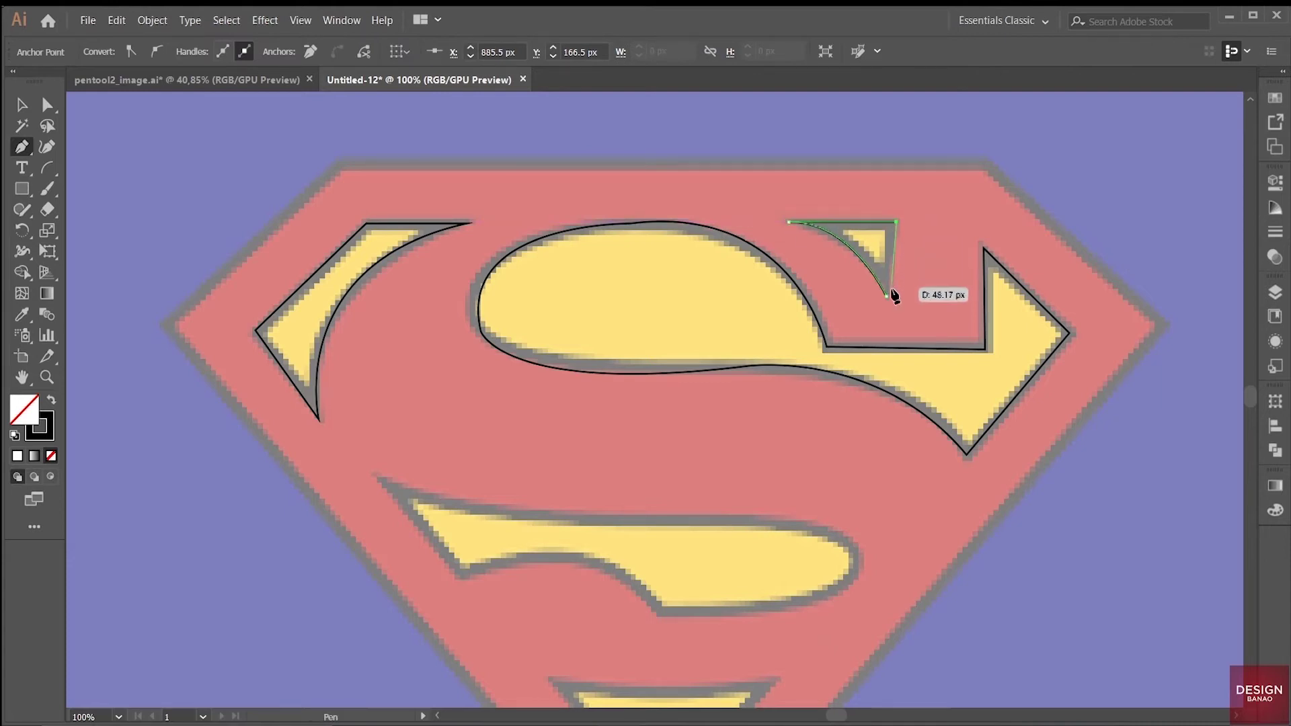
drag(888, 296, 899, 304)
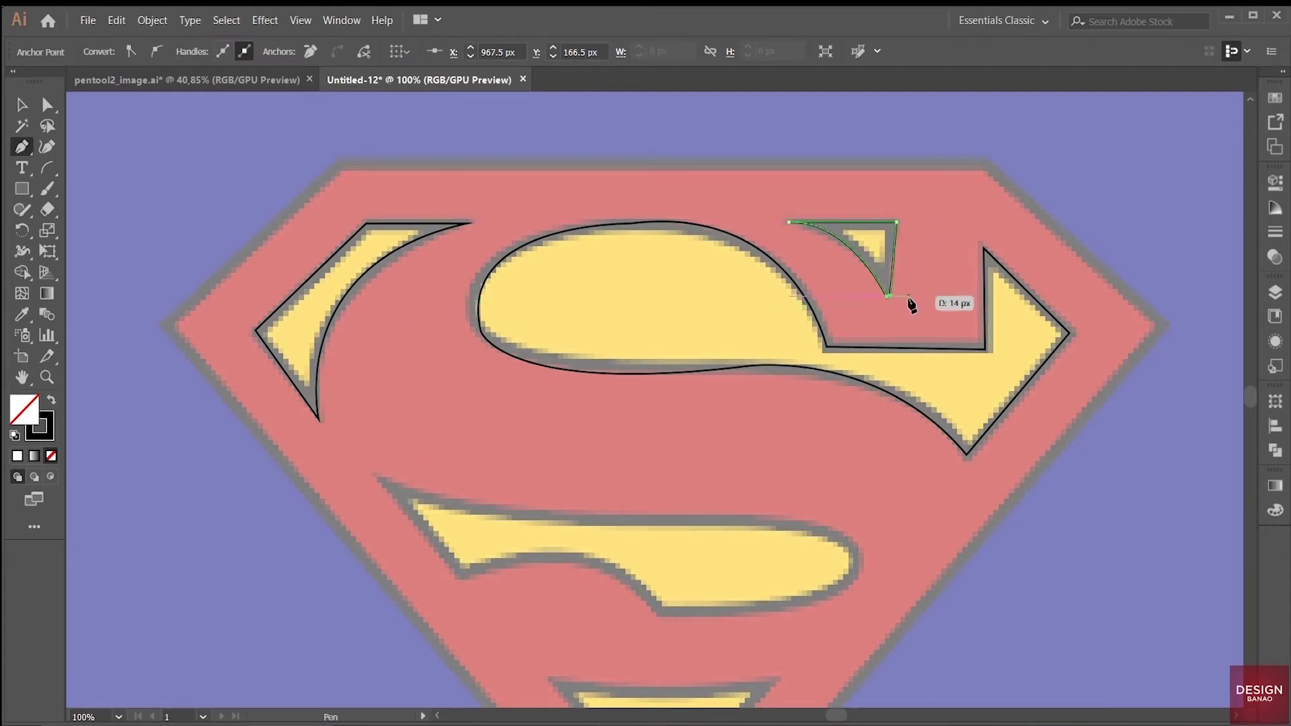
drag(900, 304, 887, 295)
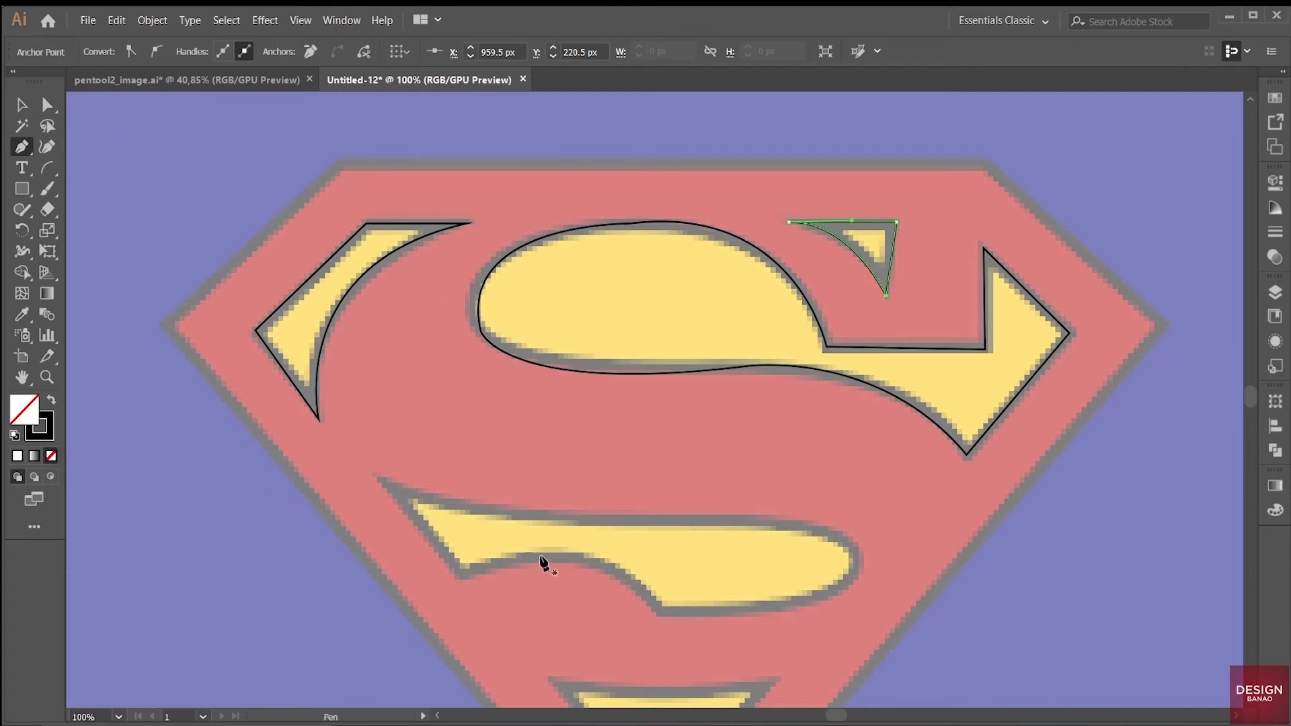
key(space)
- Pan down to the lower swoosh and start its outline at the left tip, curving along the top edge
drag(626, 467, 631, 296)
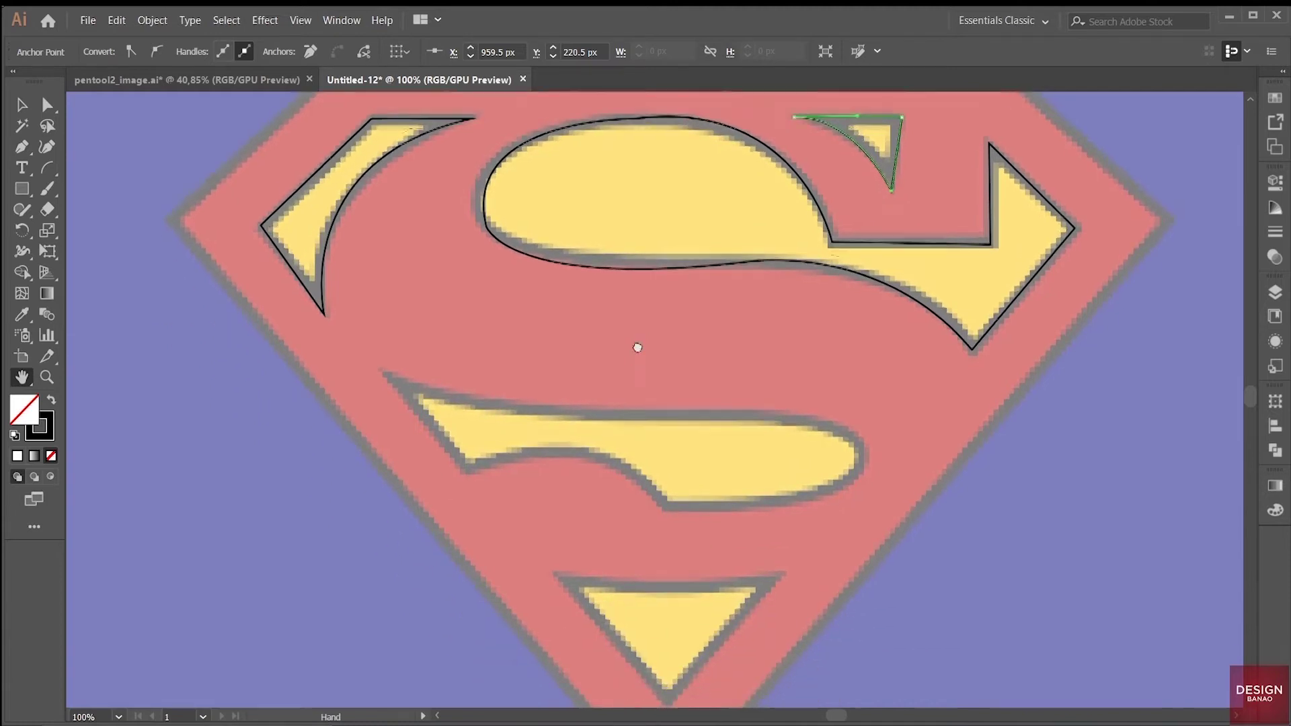
click(14, 146)
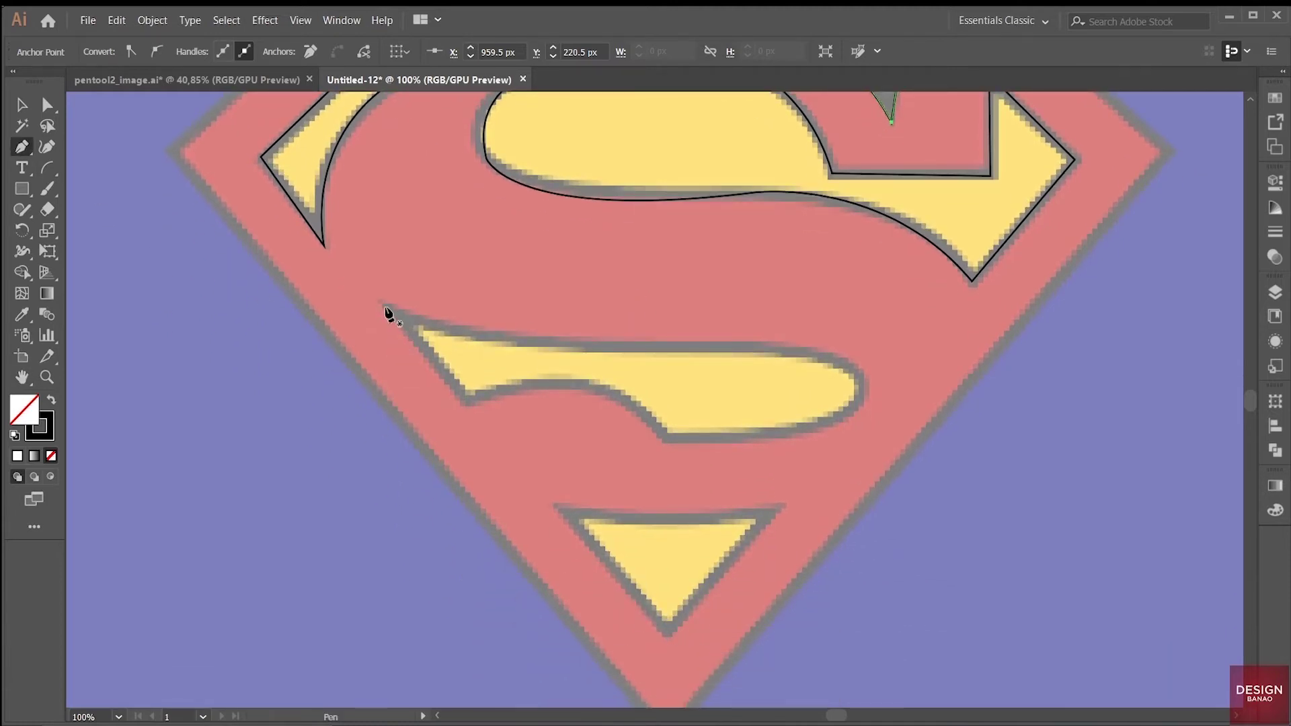
click(379, 305)
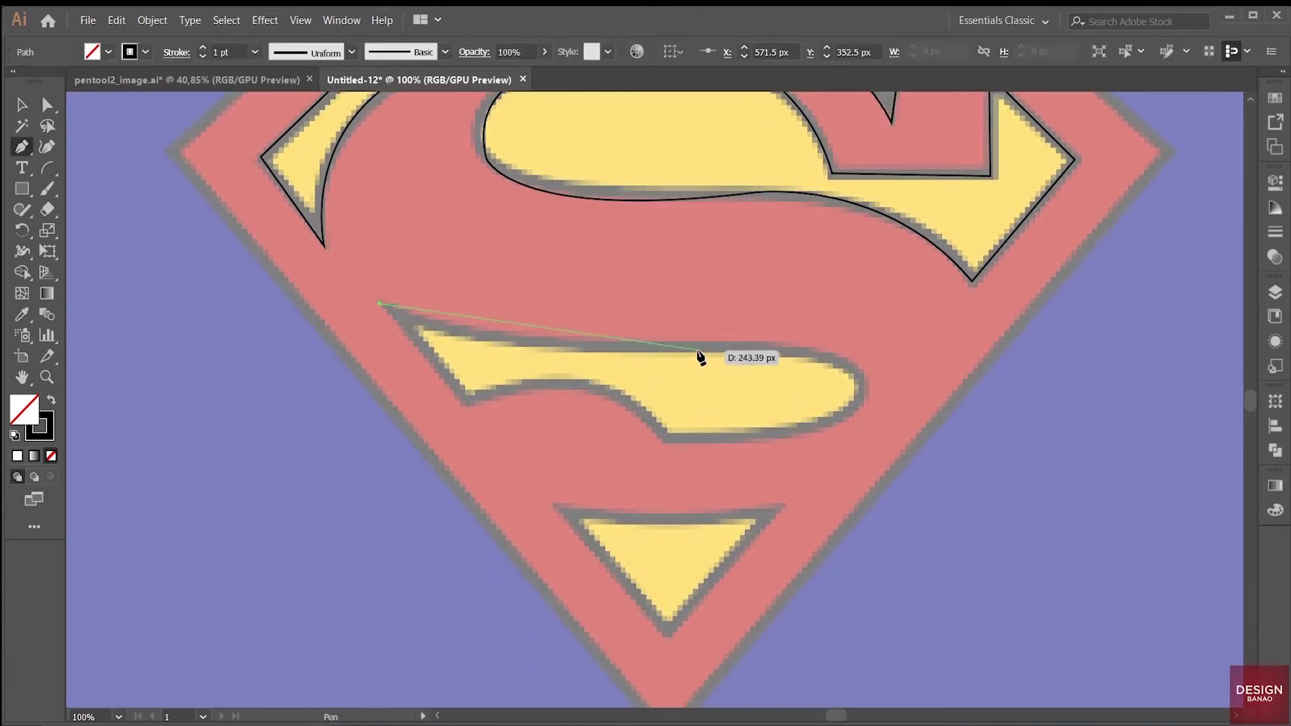
drag(856, 348, 948, 345)
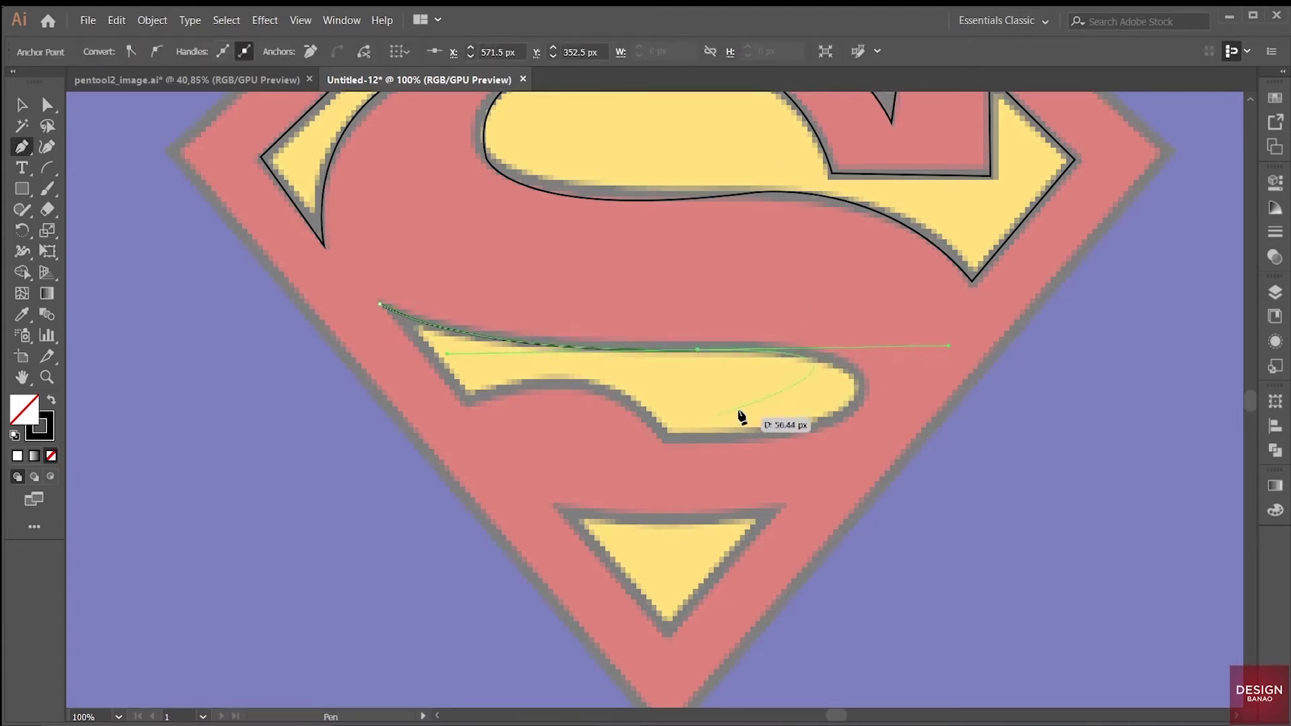
click(849, 366)
key(ctrl+z)
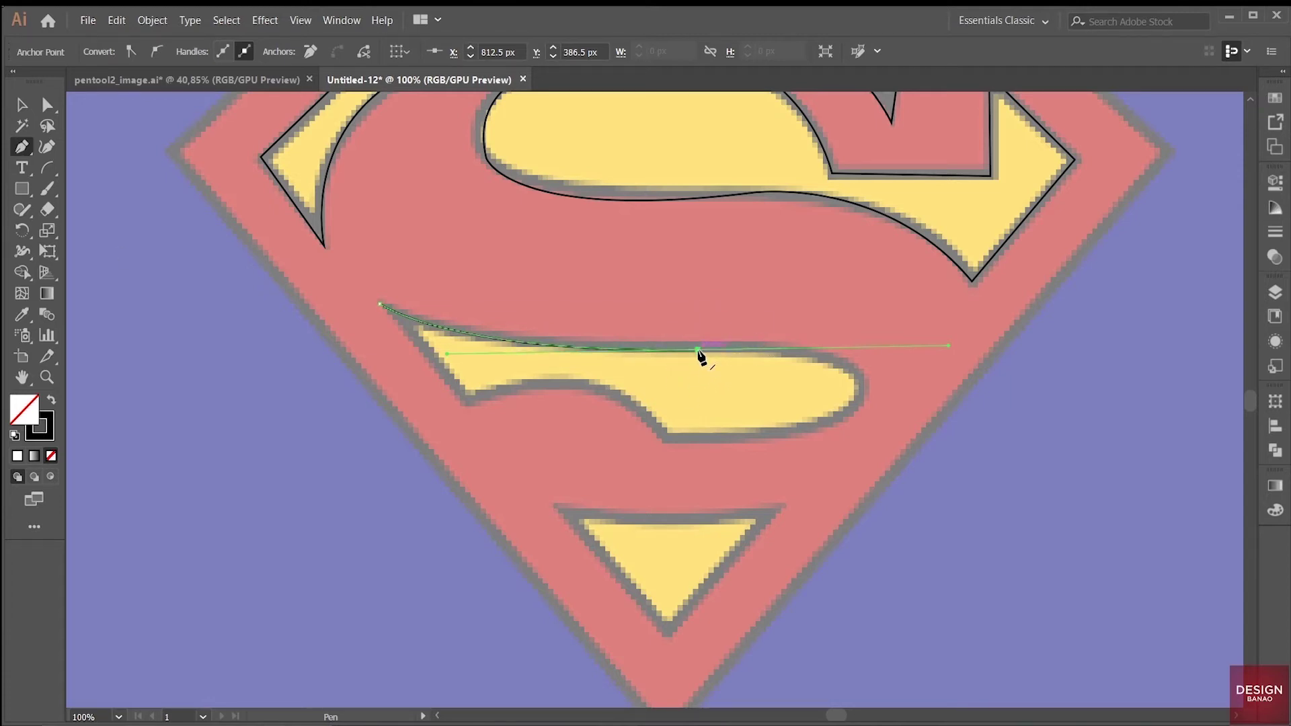
click(697, 350)
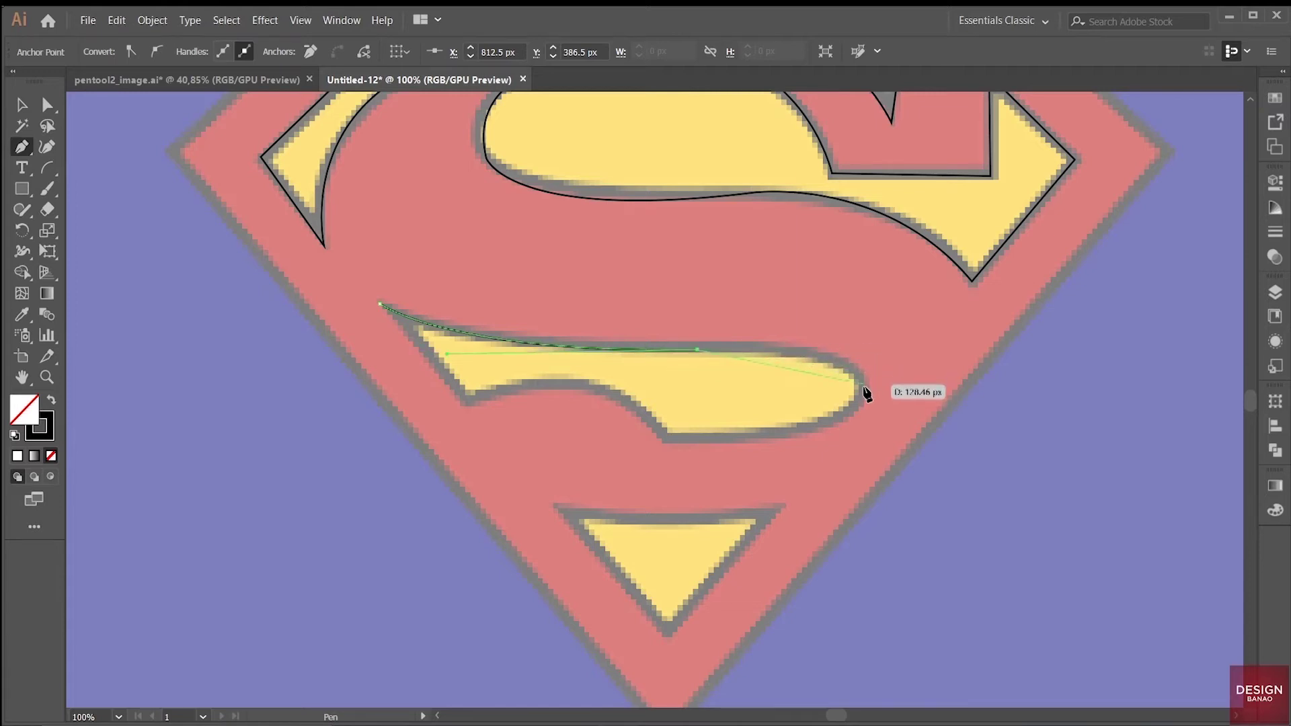
mouse_move(864, 393)
mouse_down()
mouse_move(862, 431)
mouse_move(866, 398)
mouse_up()
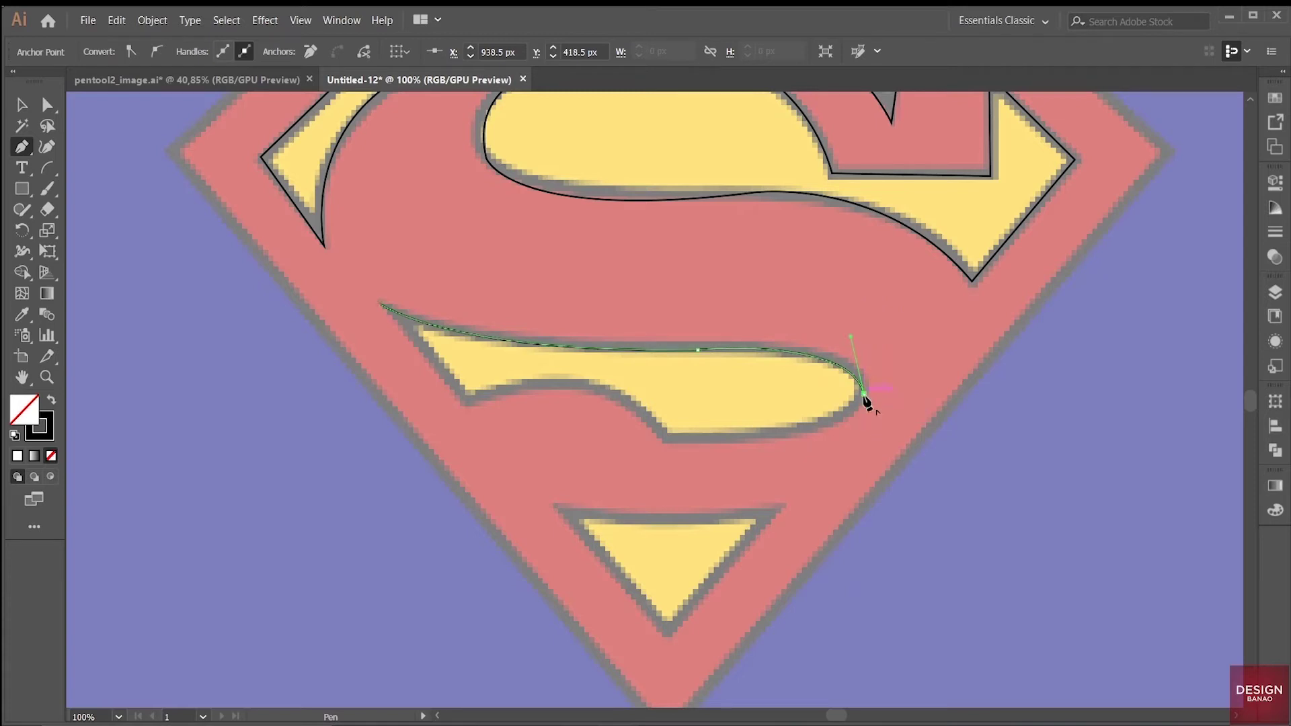
click(662, 440)
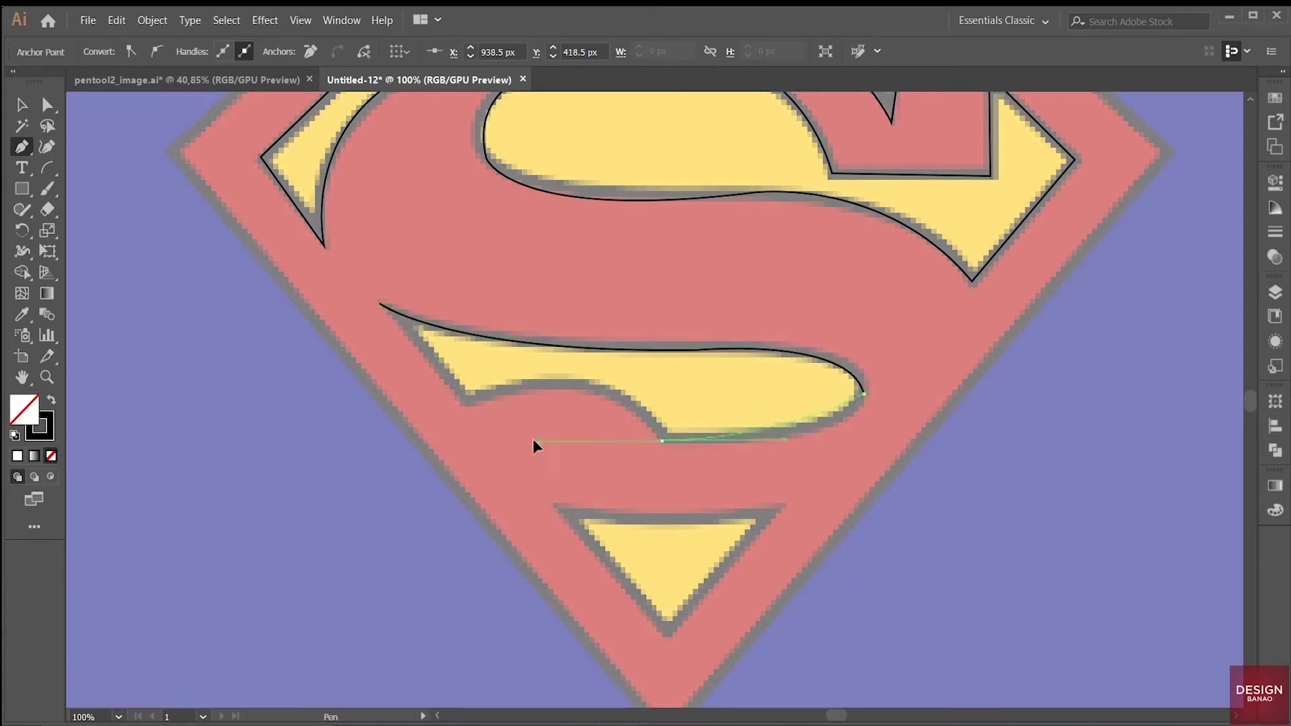
drag(461, 412, 453, 400)
key(ctrl+z)
- Undo the misplaced points and redraw the swoosh's top-edge curve
drag(863, 405, 865, 410)
key(ctrl+z)
drag(728, 363, 843, 367)
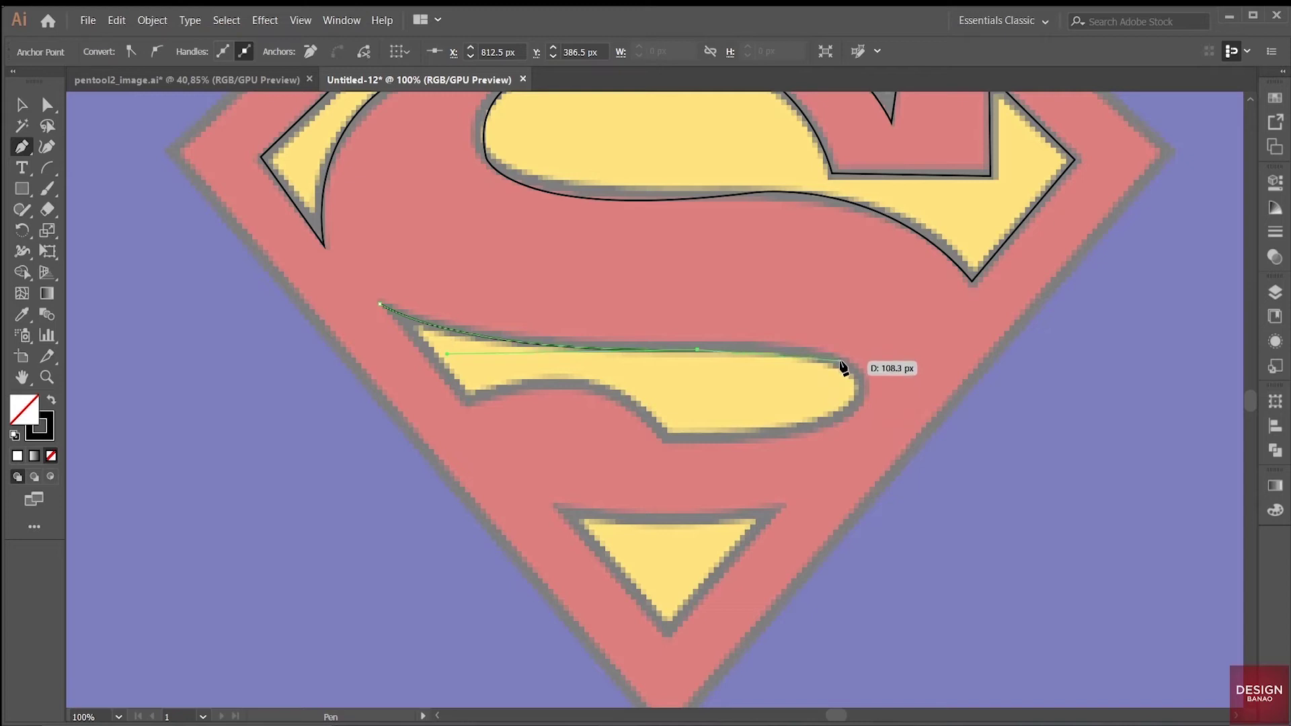
key(ctrl+z)
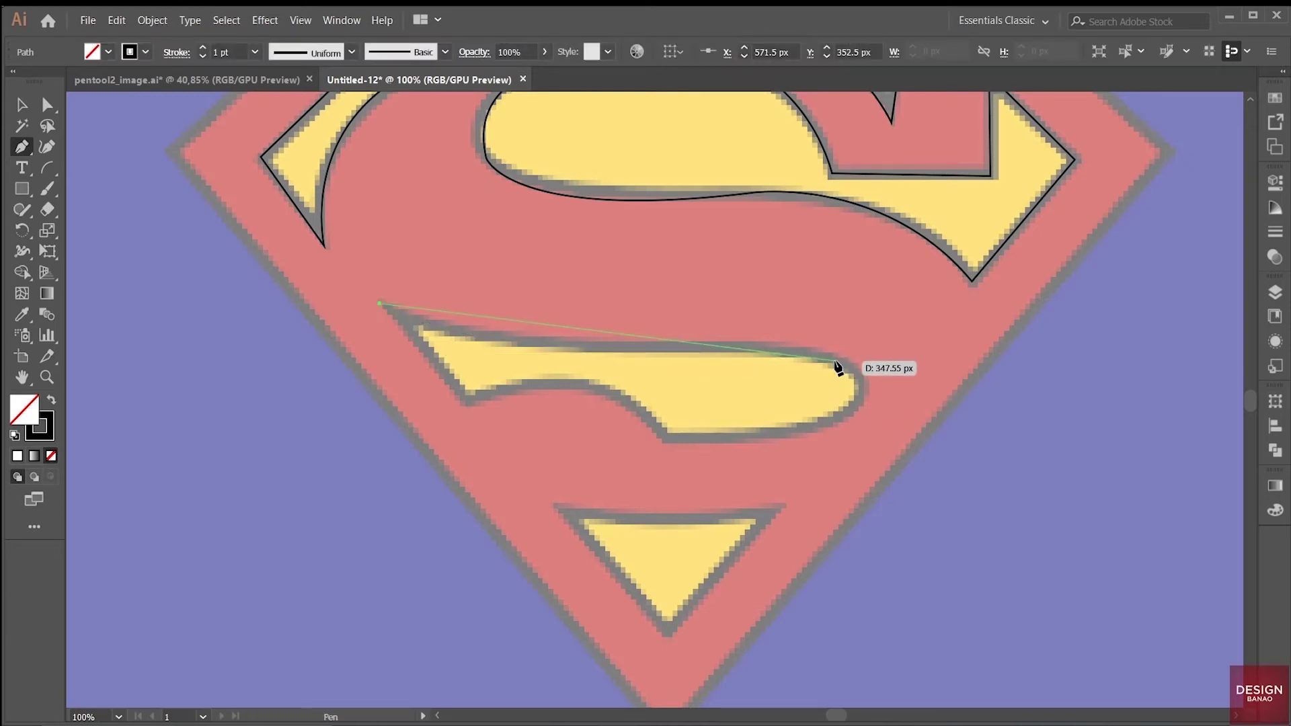
mouse_move(830, 363)
mouse_down()
mouse_move(1062, 378)
mouse_move(1218, 367)
mouse_up()
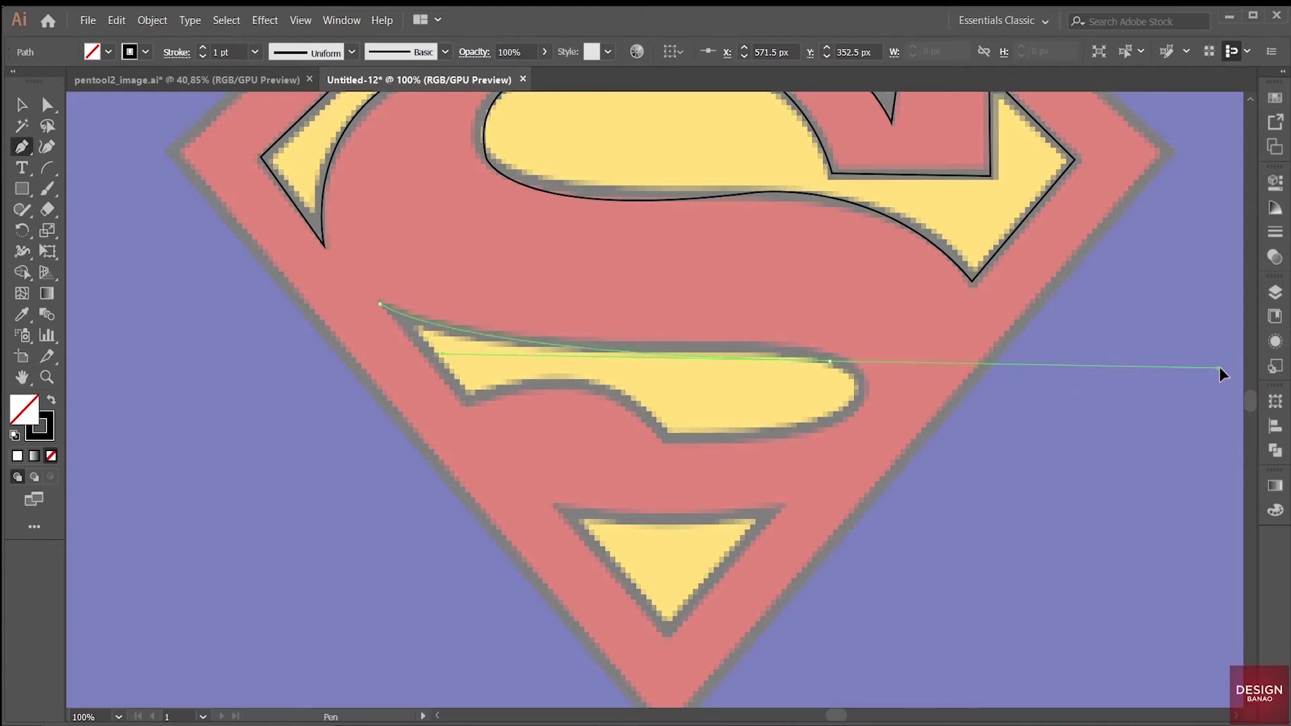
drag(1219, 368, 1215, 368)
click(831, 362)
ctrl+click(834, 420)
key(ctrl+z)
key(ctrl+z)
key(ctrl+z)
drag(622, 350, 765, 352)
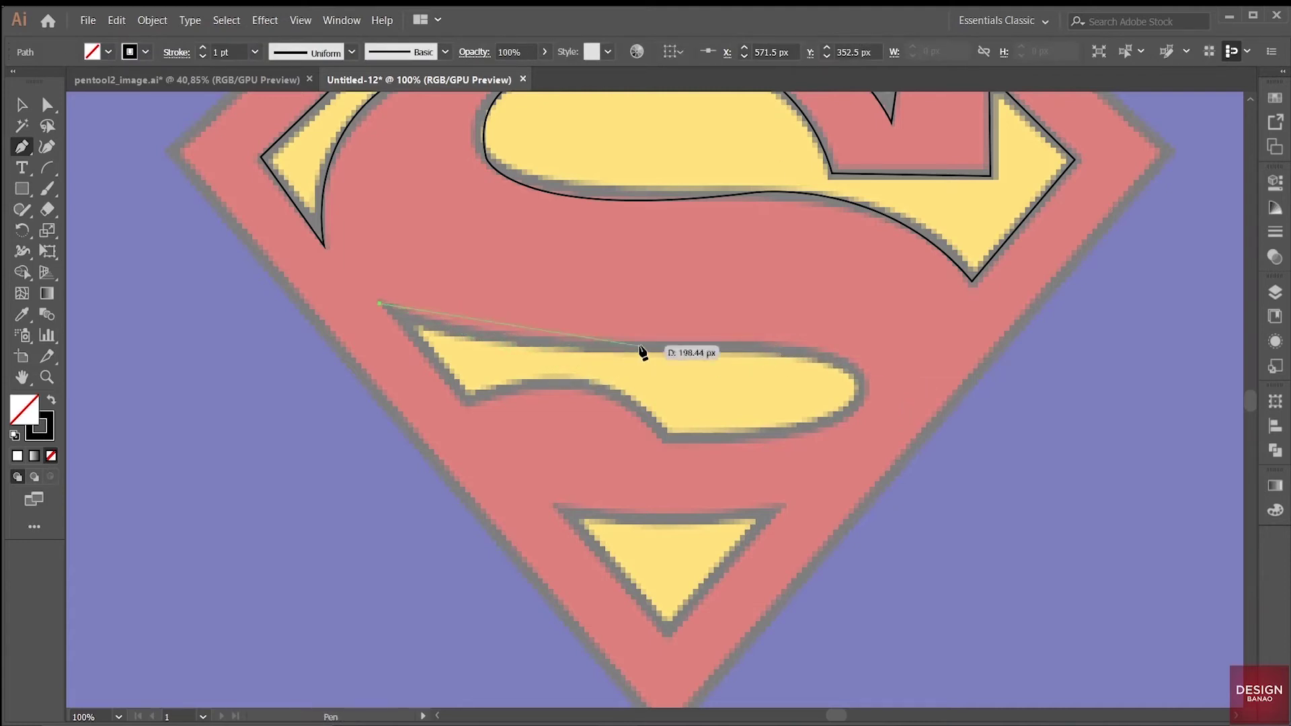
drag(854, 349, 906, 346)
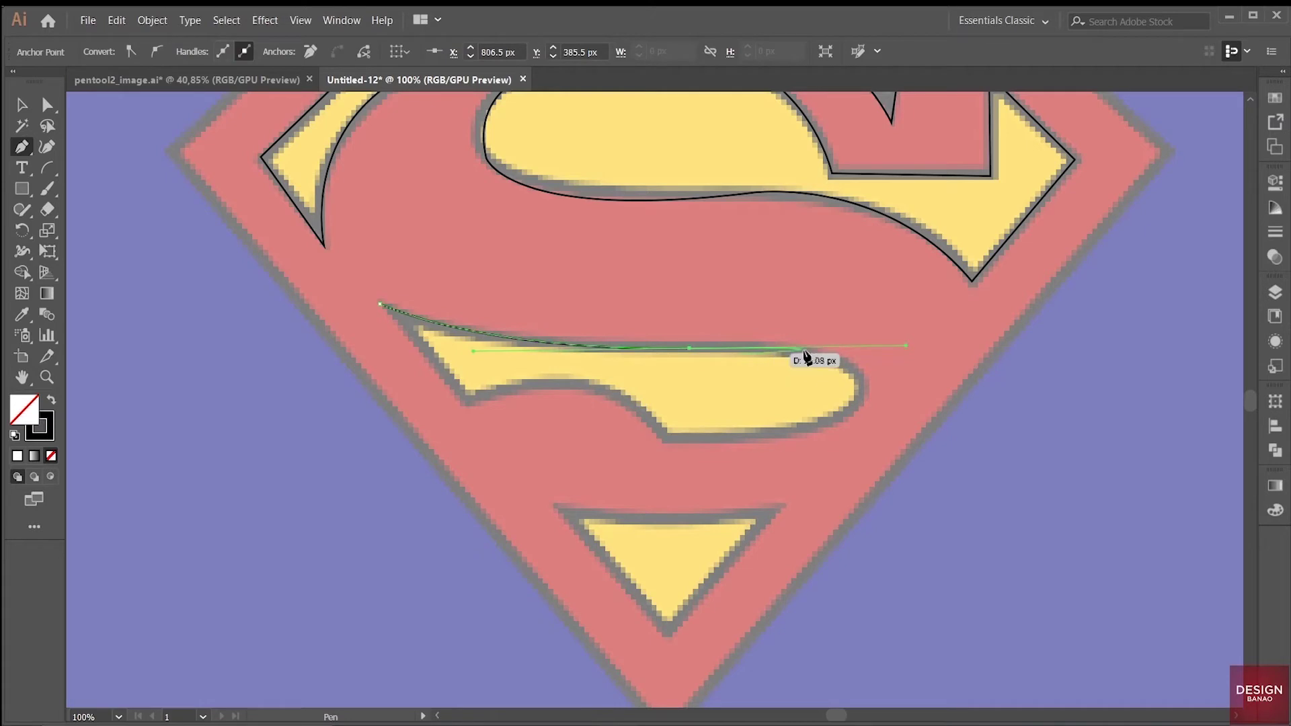
click(694, 350)
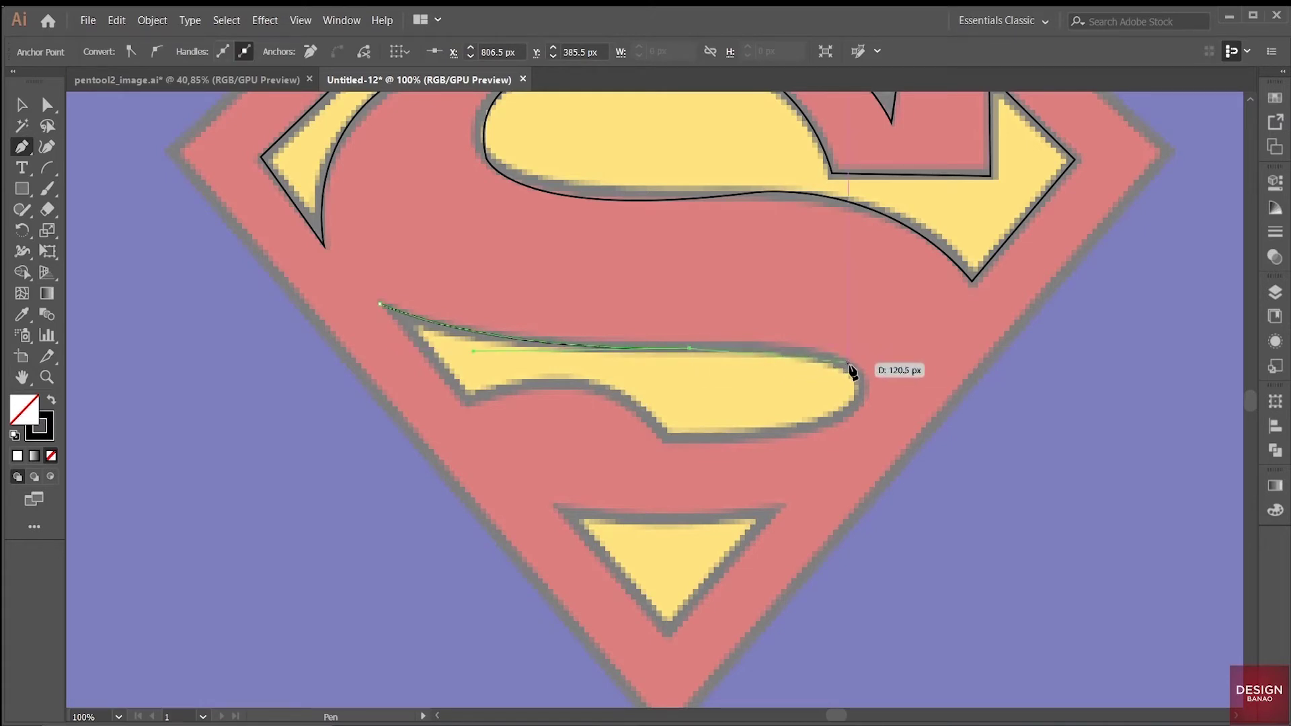
- Curve around the swoosh's rounded end, bottom edge and inner bend, closing the path at the left tip
drag(860, 375, 912, 413)
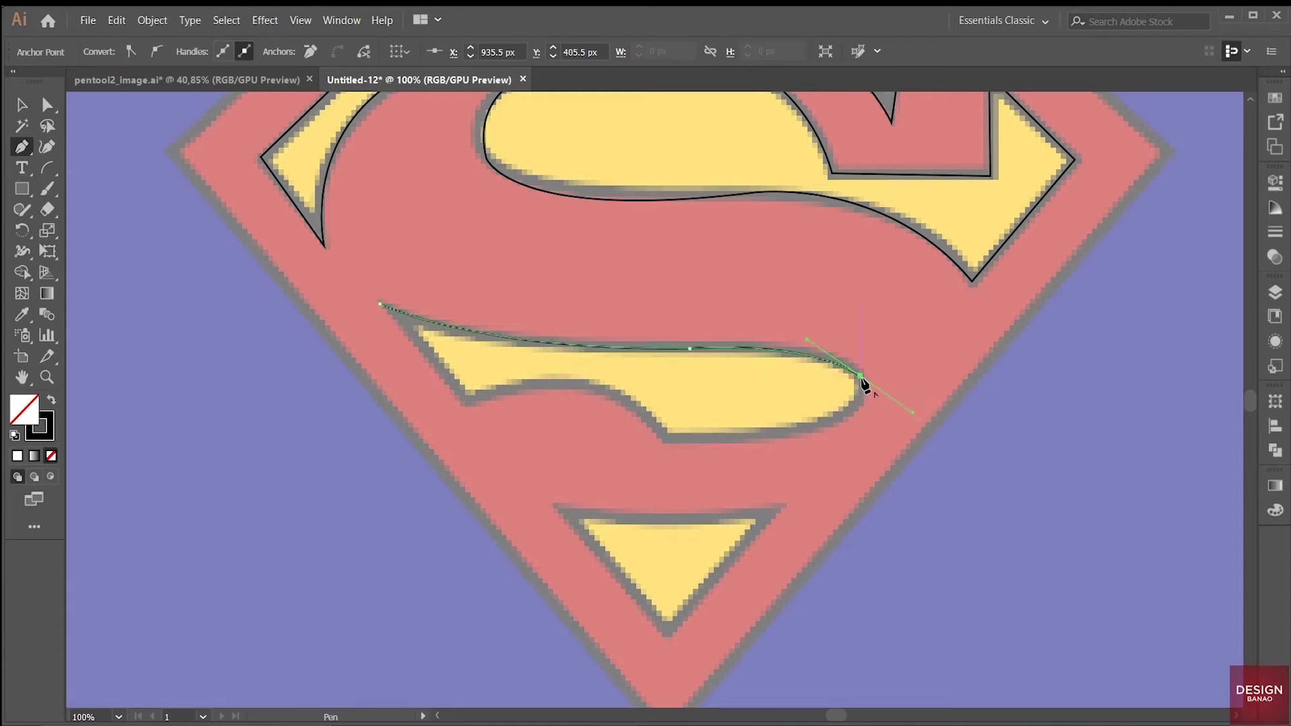
click(862, 376)
key(ctrl)
mouse_move(860, 377)
mouse_down()
mouse_move(858, 413)
mouse_move(807, 434)
mouse_up()
drag(725, 439, 667, 441)
ctrl+click(565, 387)
drag(540, 385, 469, 406)
click(466, 402)
click(380, 304)
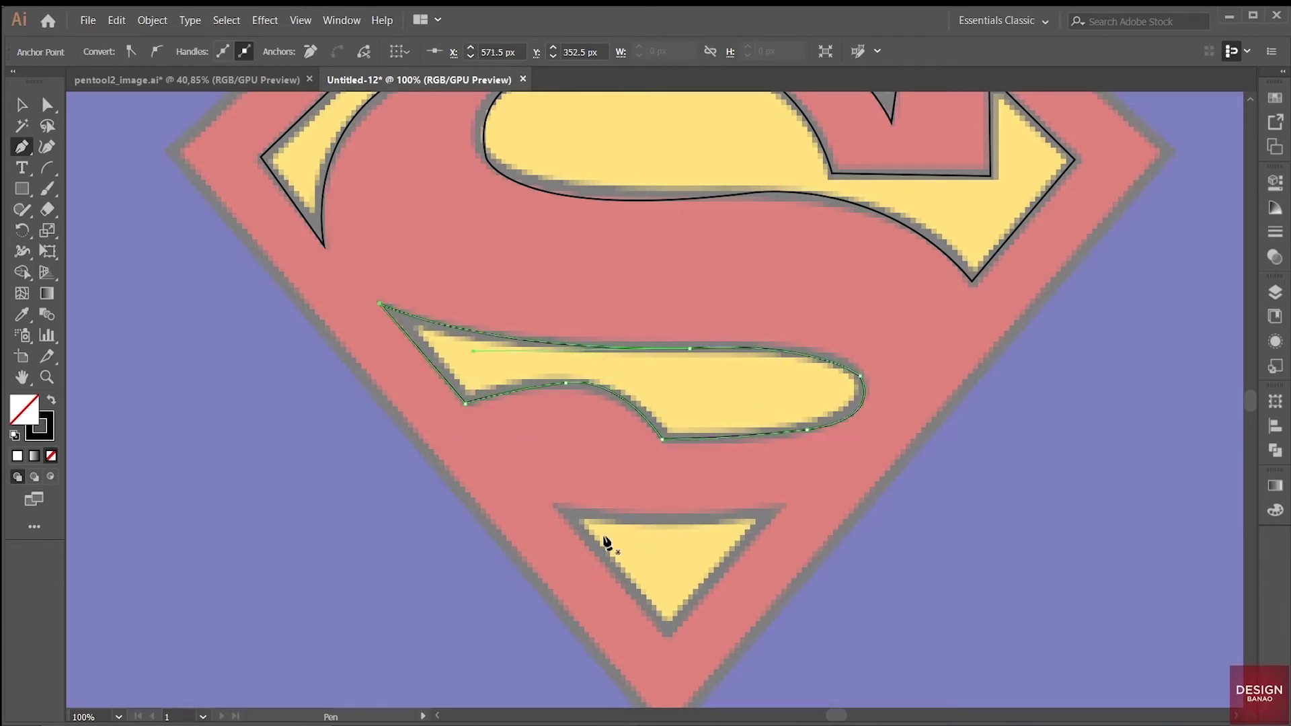
- Outline the bottom yellow triangle as a closed path with a slightly curved top edge
click(564, 514)
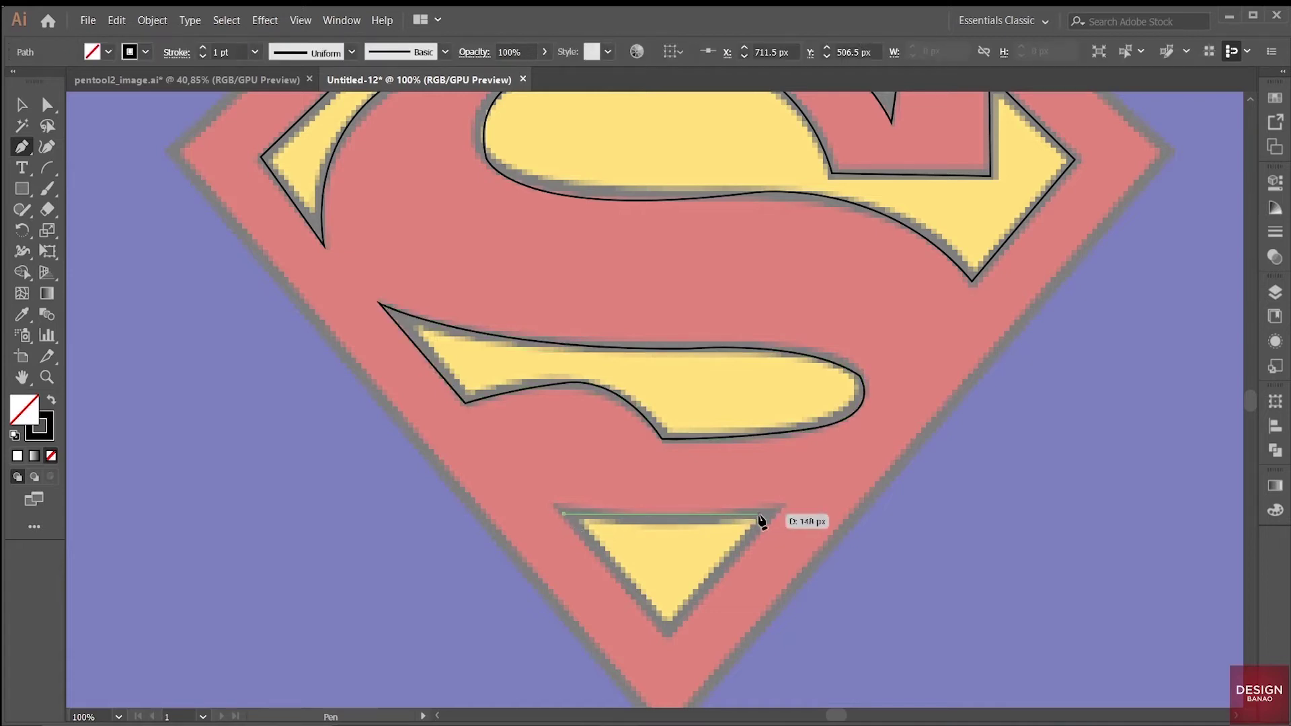
drag(861, 505, 869, 499)
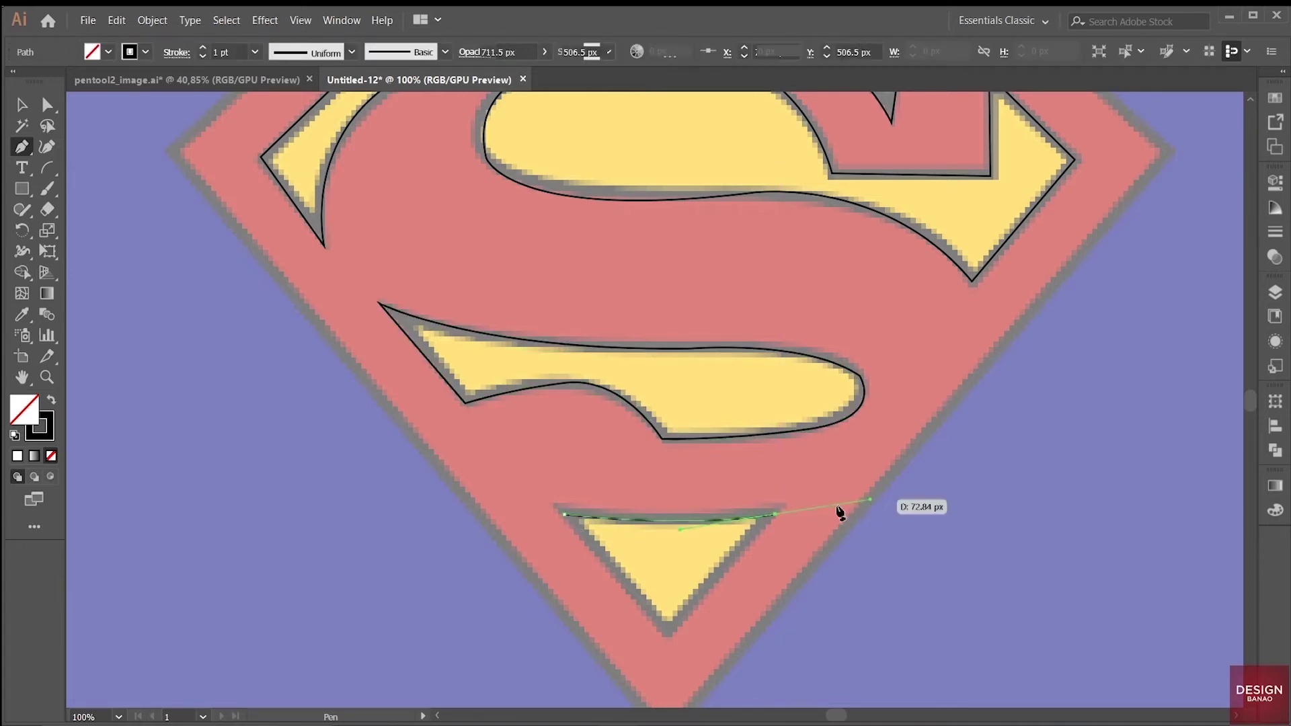
click(774, 514)
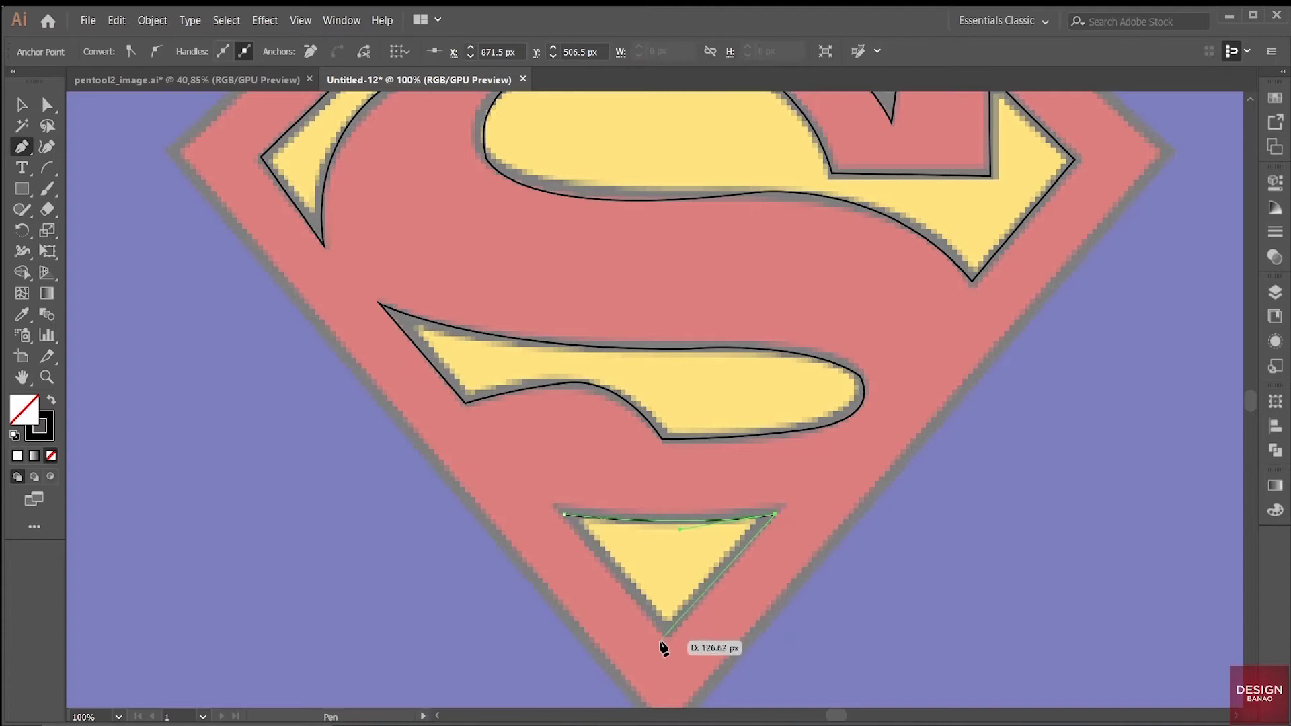
click(669, 635)
click(564, 515)
- With Direct Selection, select the anchor at the middle S shape's right tip
click(47, 104)
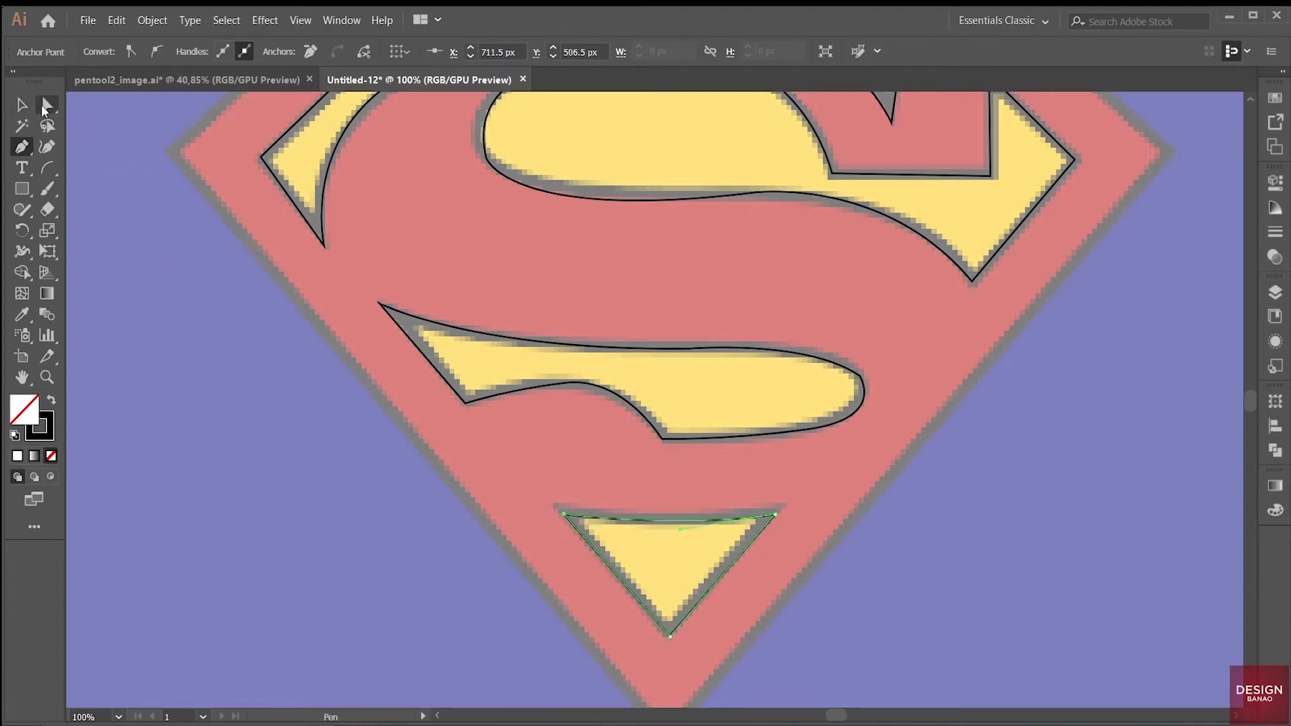
click(837, 355)
click(853, 385)
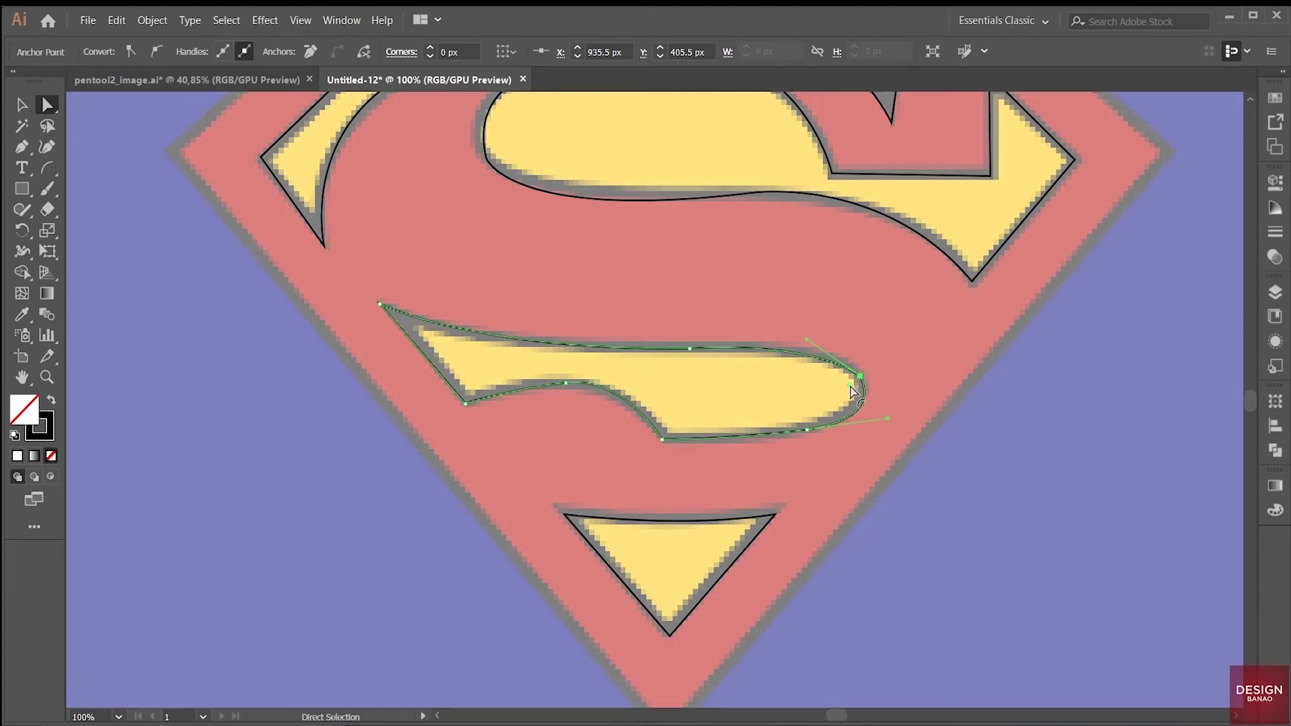
- Round the middle S shape's right tip and nudge its top anchor up 2 px
drag(850, 391, 807, 401)
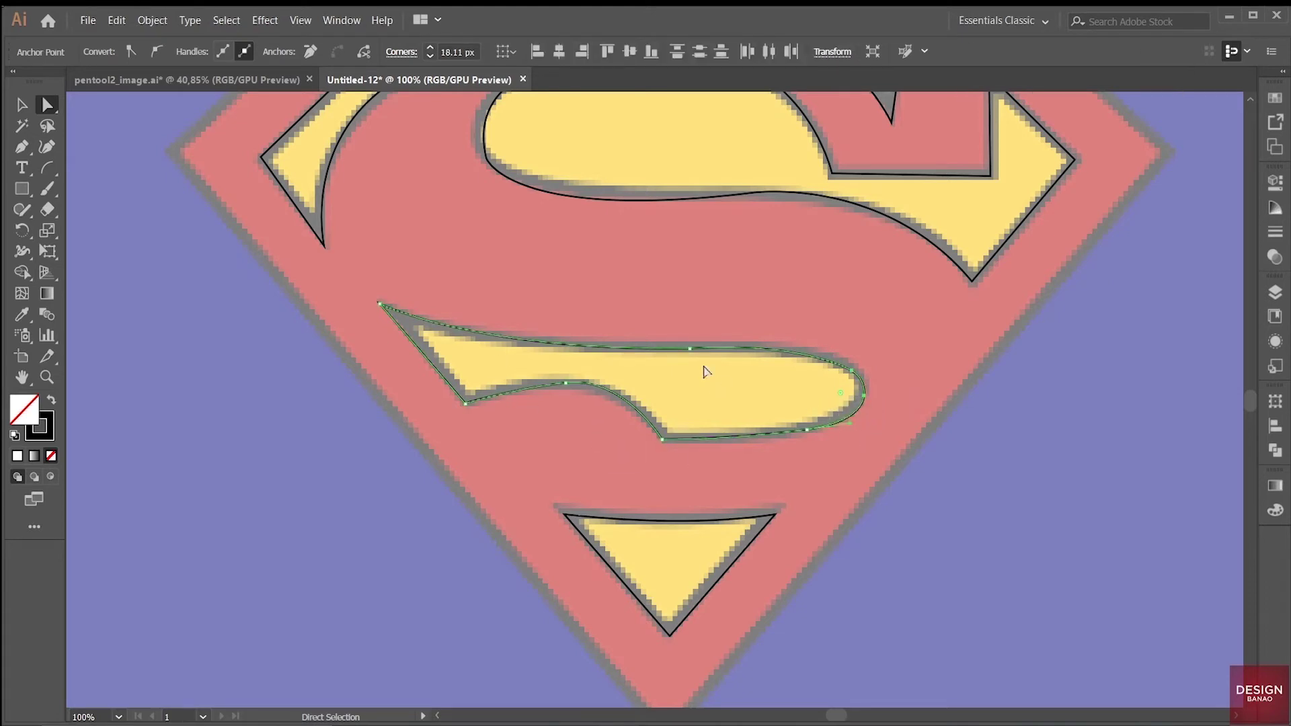
click(689, 348)
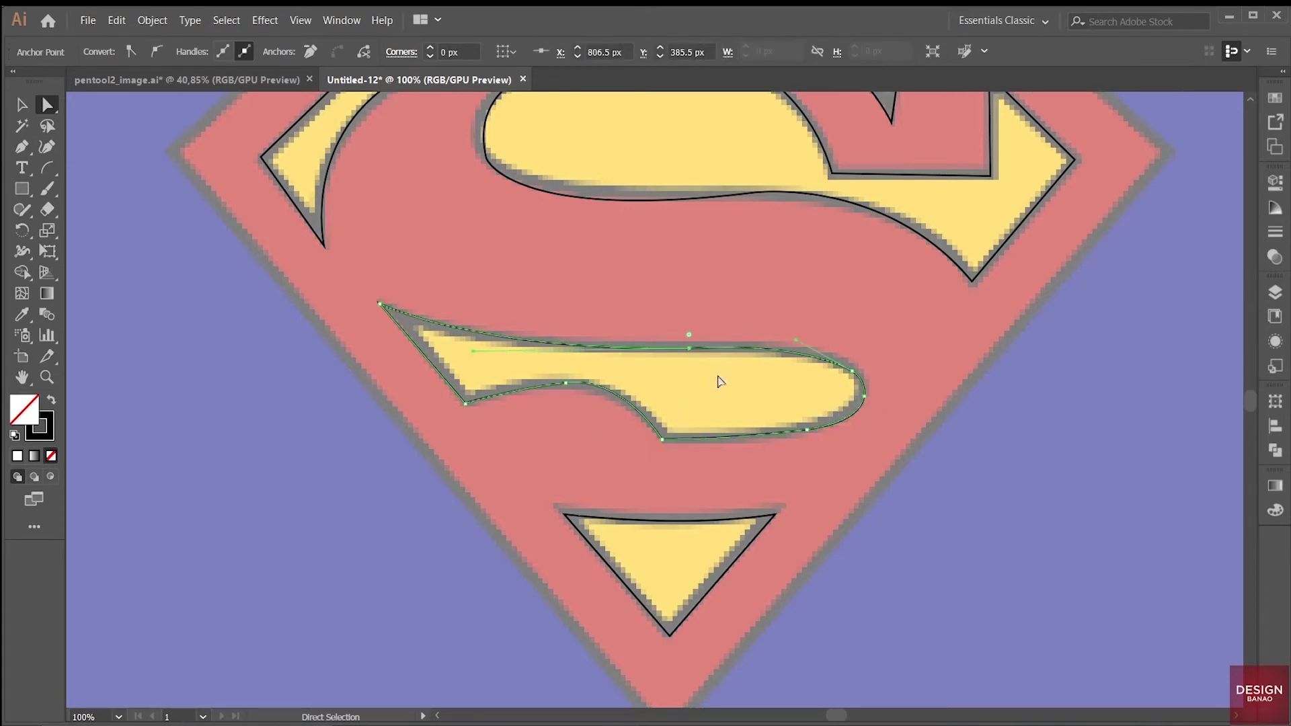
key(Up)
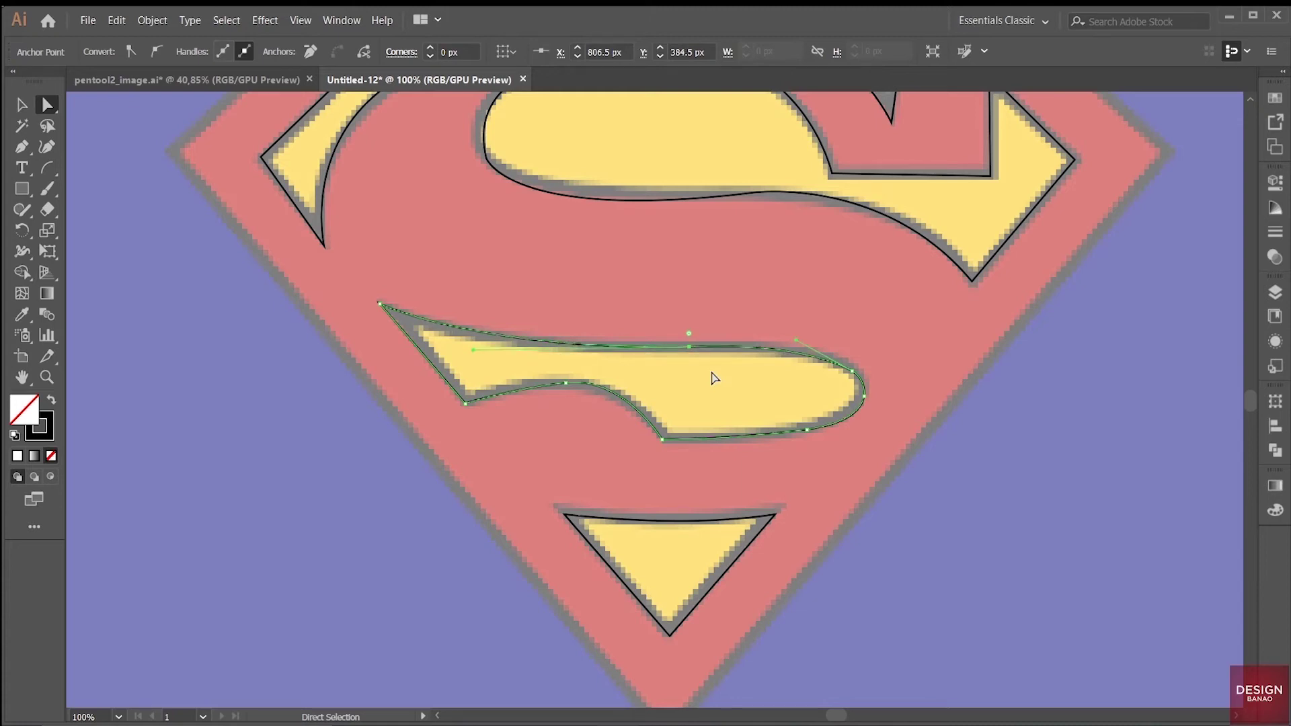
key(Up)
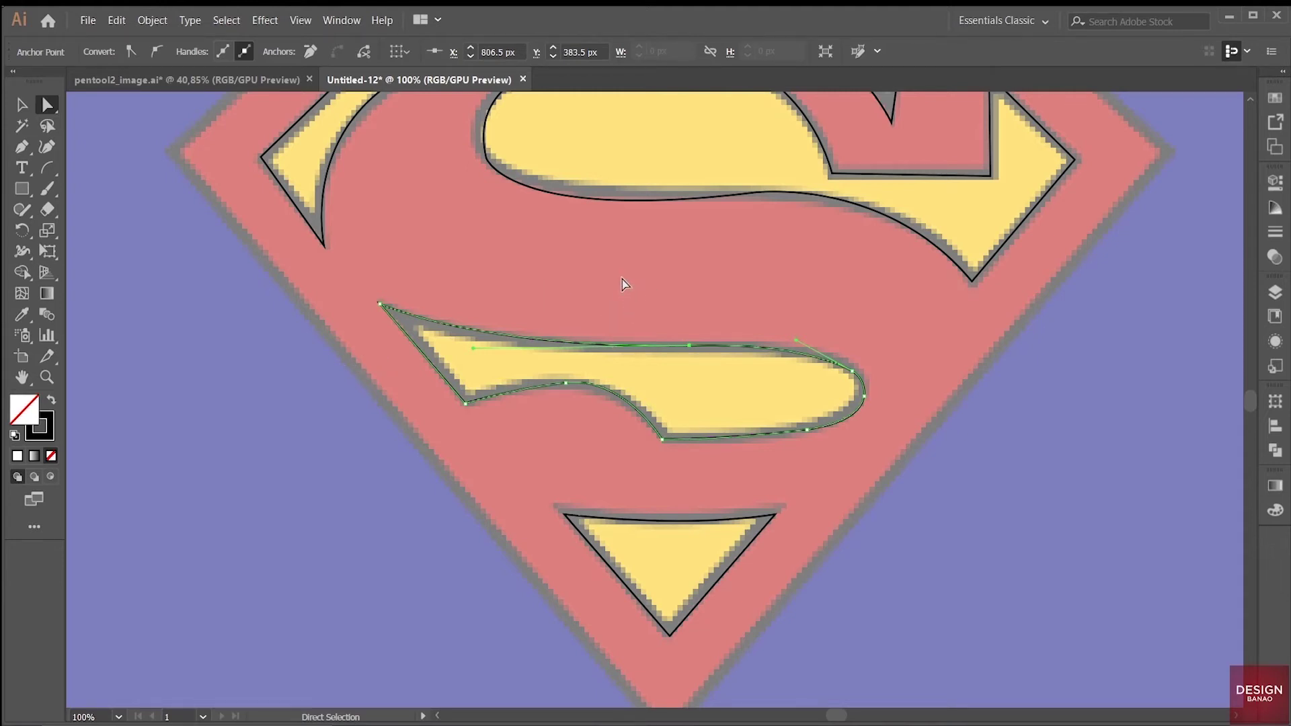
- Round the corner at the upper S shape's left-side anchor to match the template curve
key(h)
drag(625, 272, 671, 402)
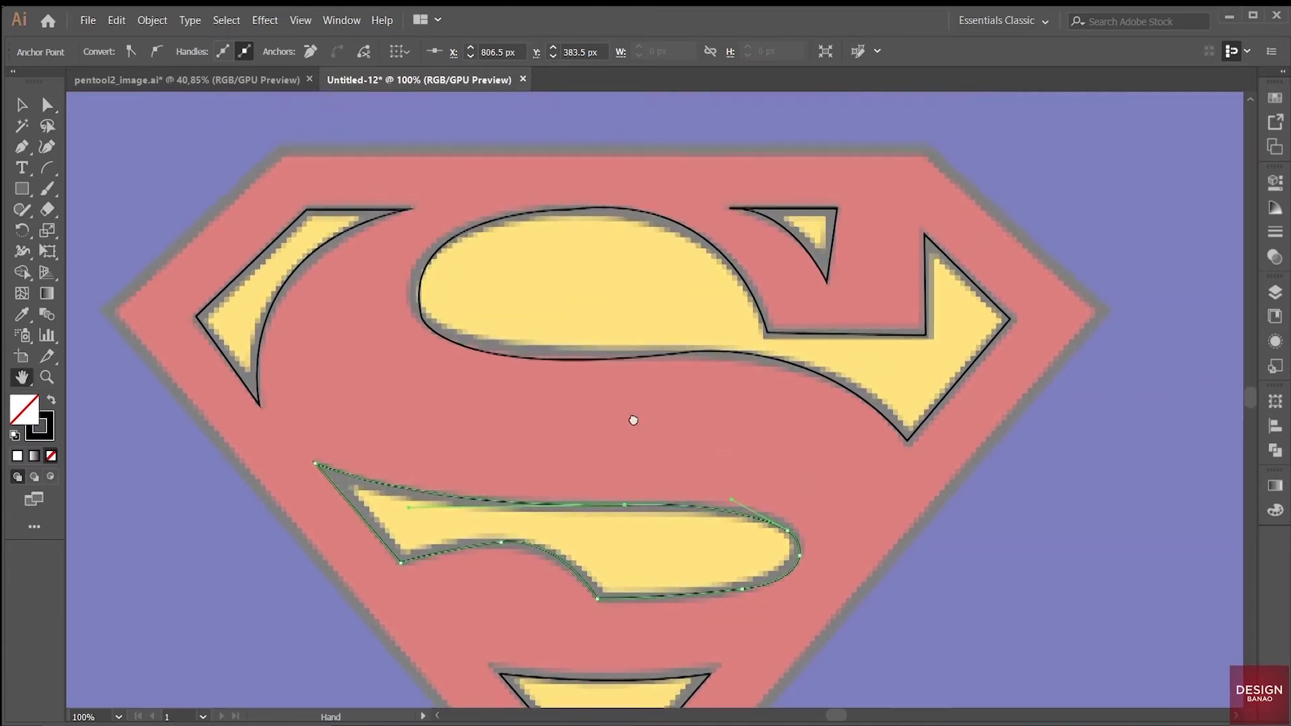
click(47, 104)
click(745, 267)
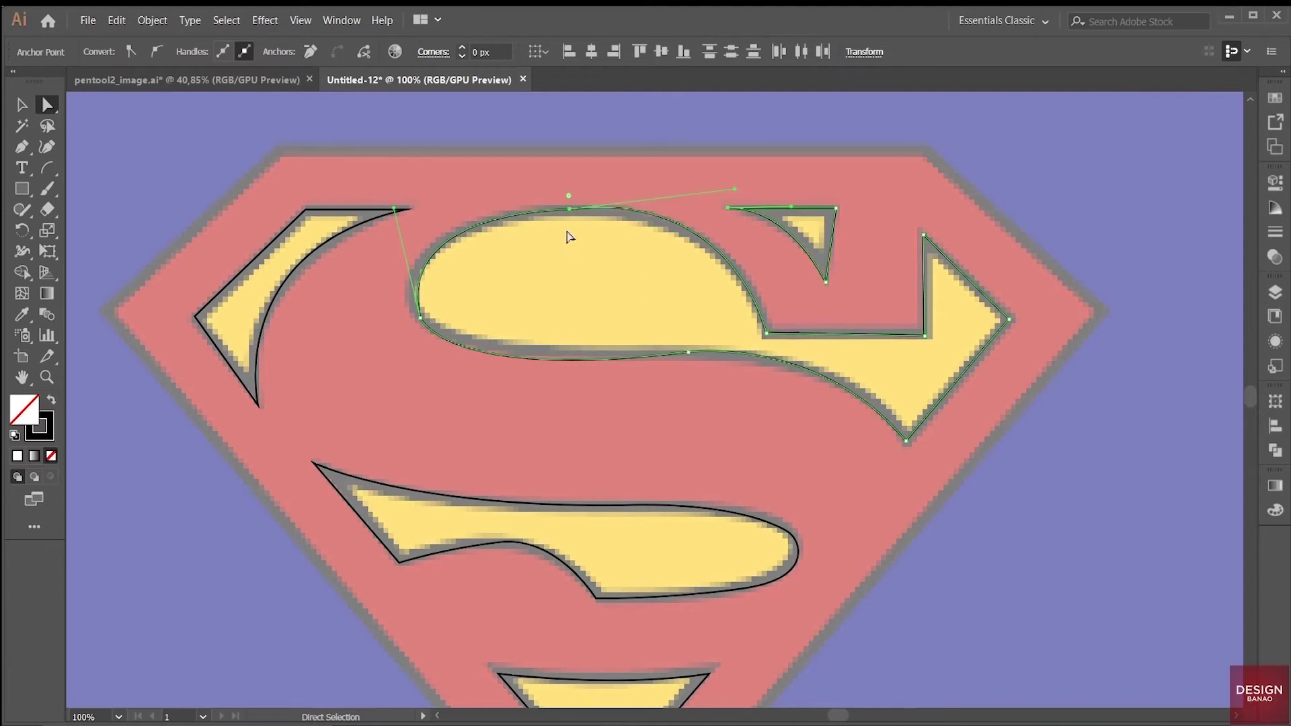
click(568, 199)
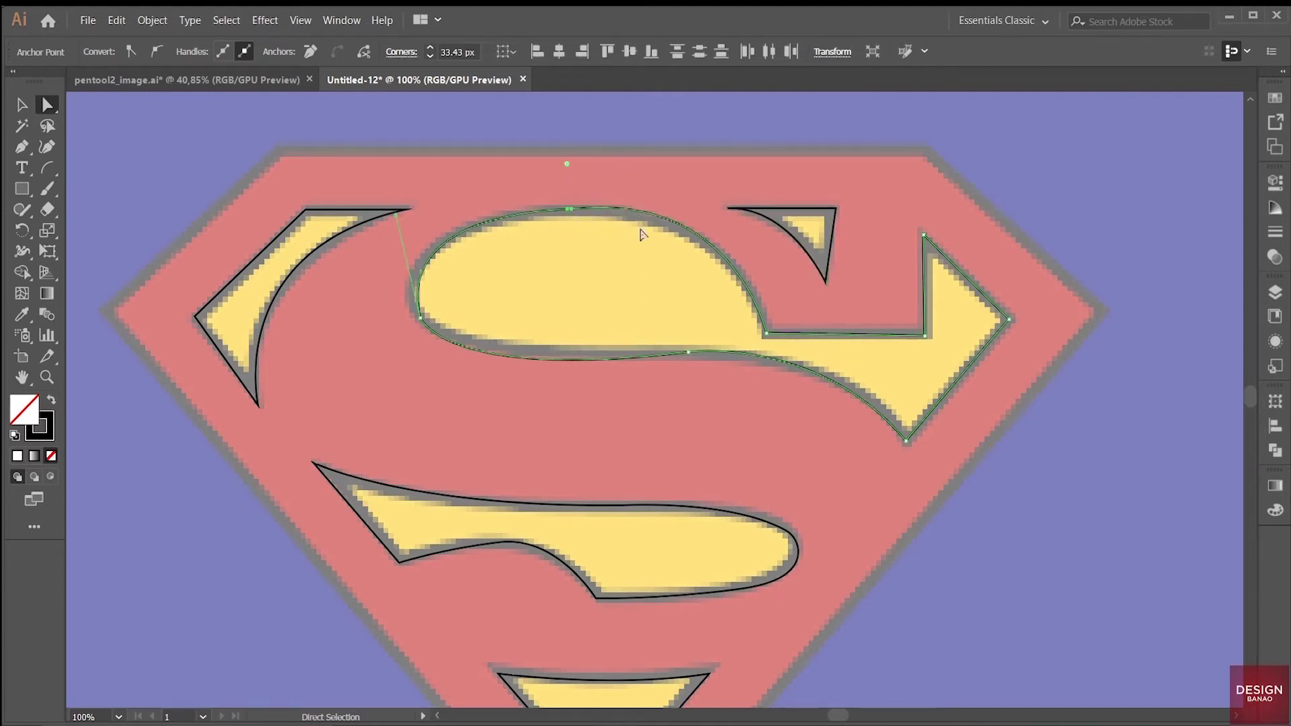
click(433, 314)
drag(434, 314, 456, 308)
key(h)
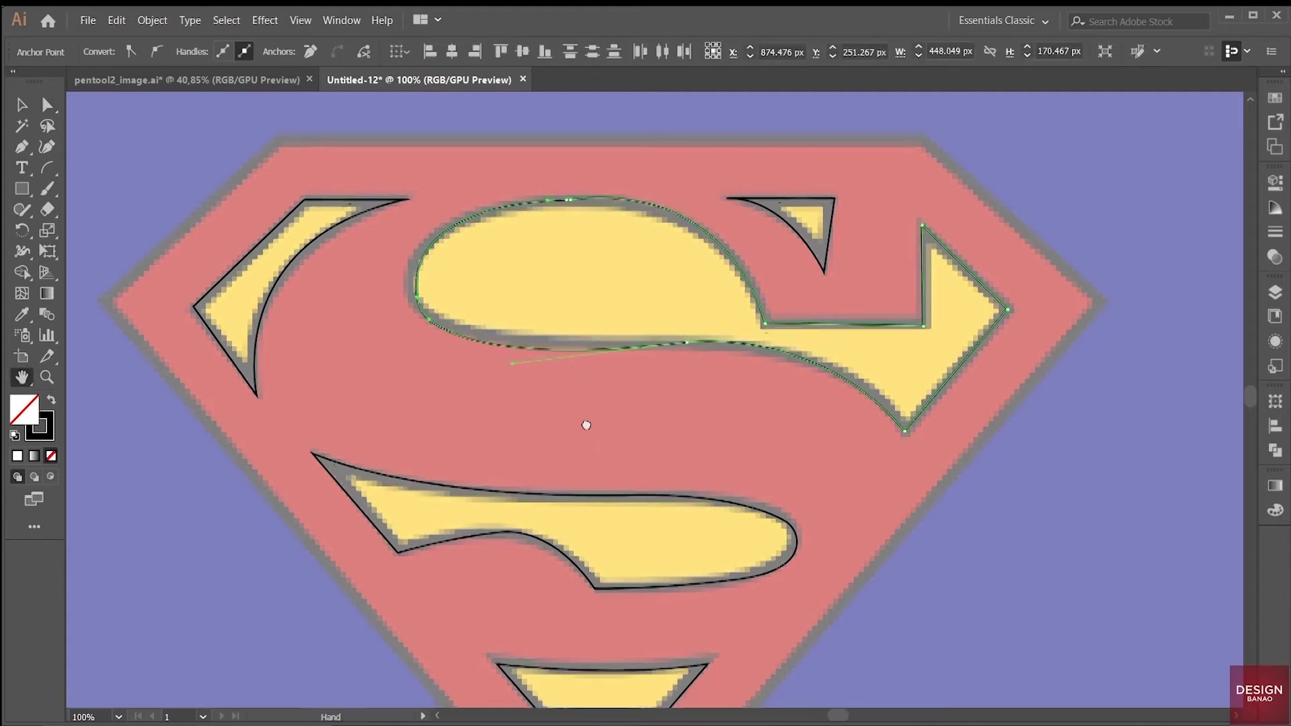
drag(582, 423, 591, 363)
click(22, 106)
key(ctrl+0)
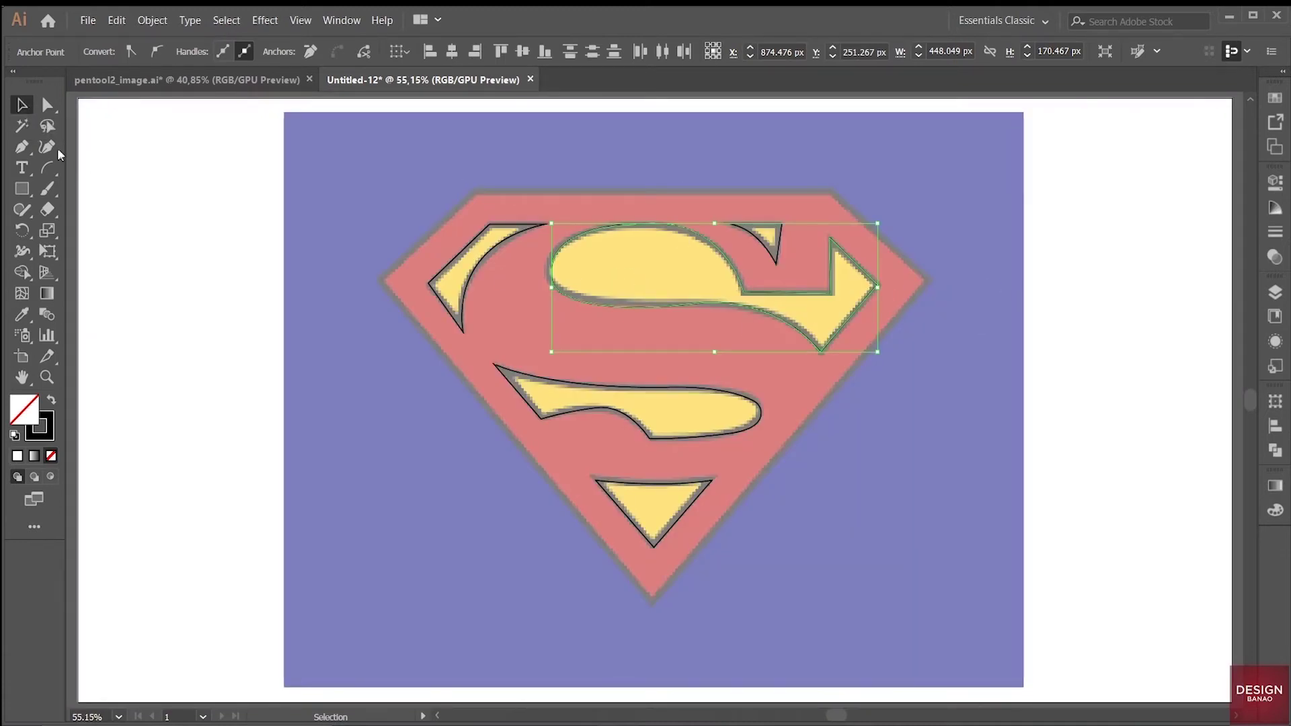
- Open the Layers panel and select all five traced yellow shapes on Layer 3 together
click(1275, 293)
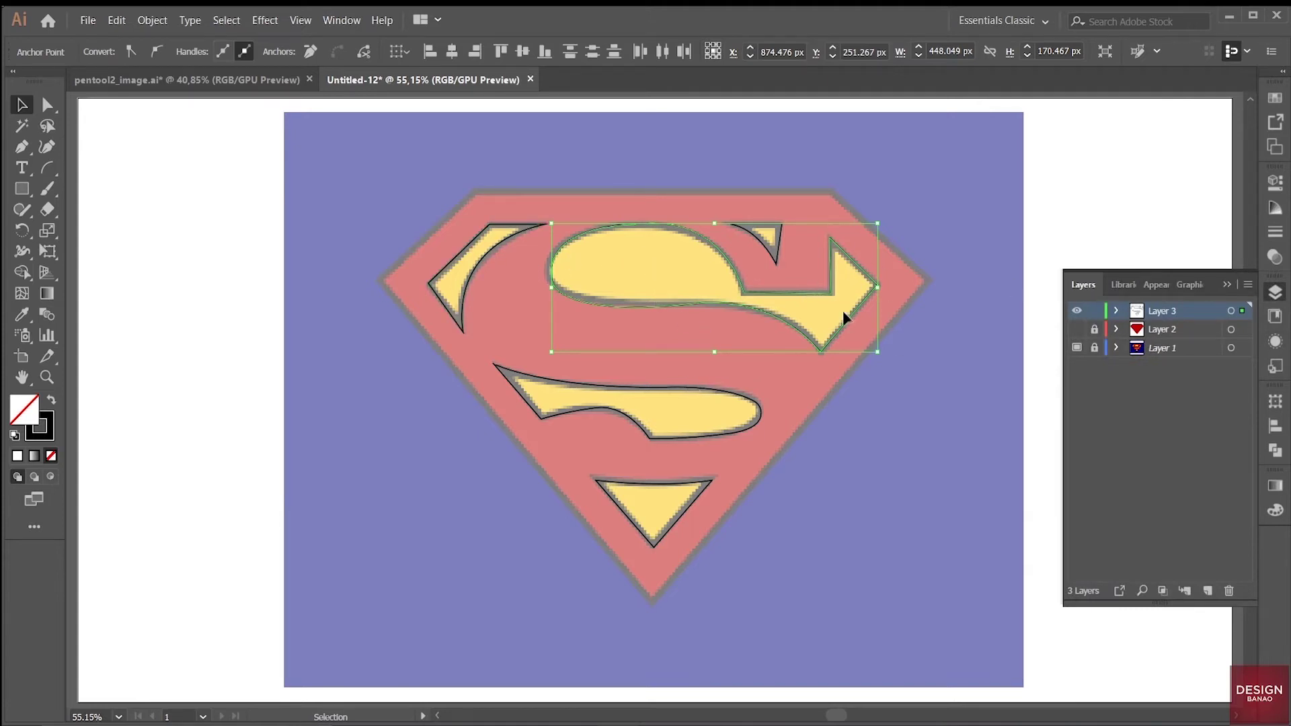
click(471, 262)
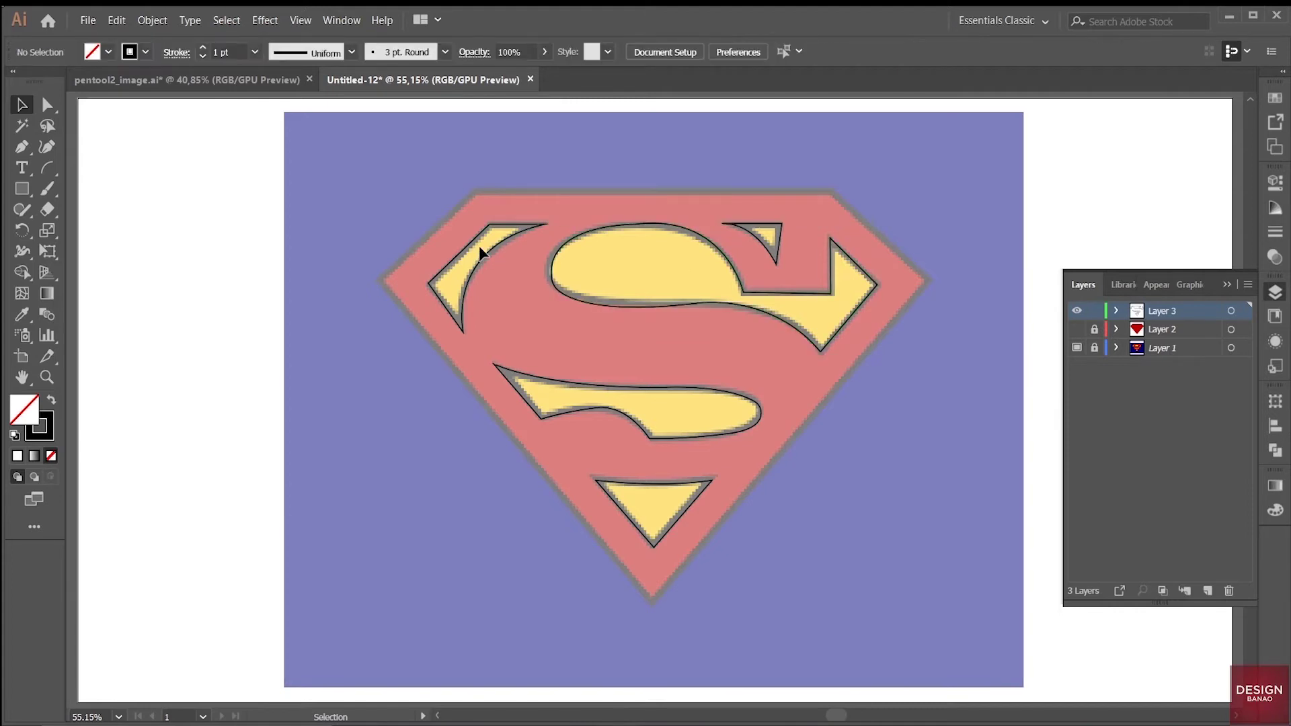
click(472, 256)
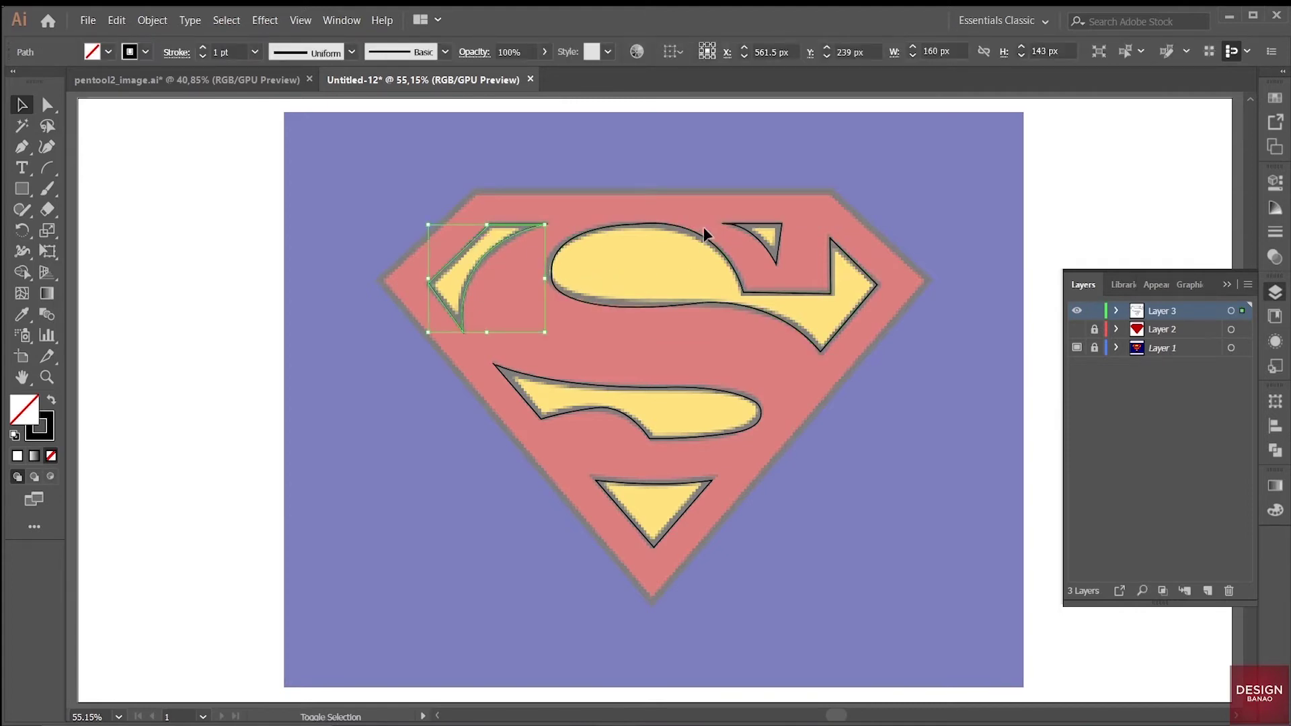
shift+click(675, 232)
shift+click(776, 243)
shift+click(711, 389)
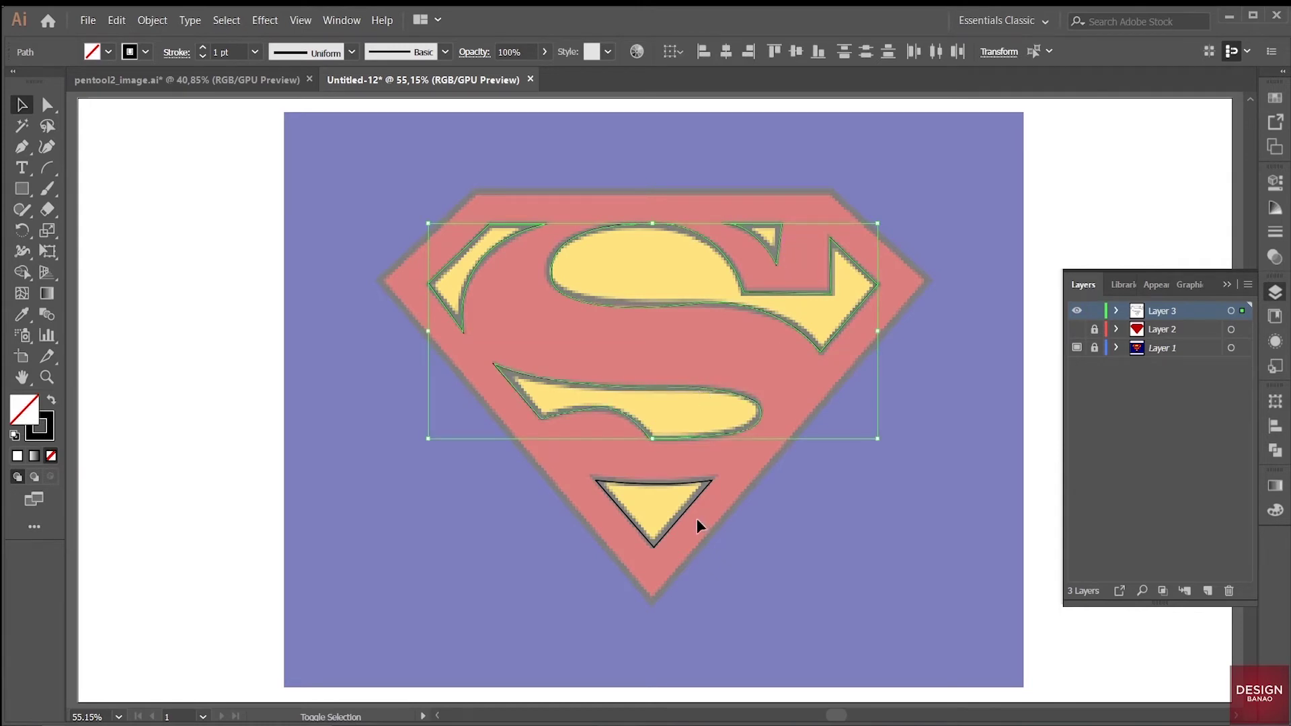
shift+click(669, 494)
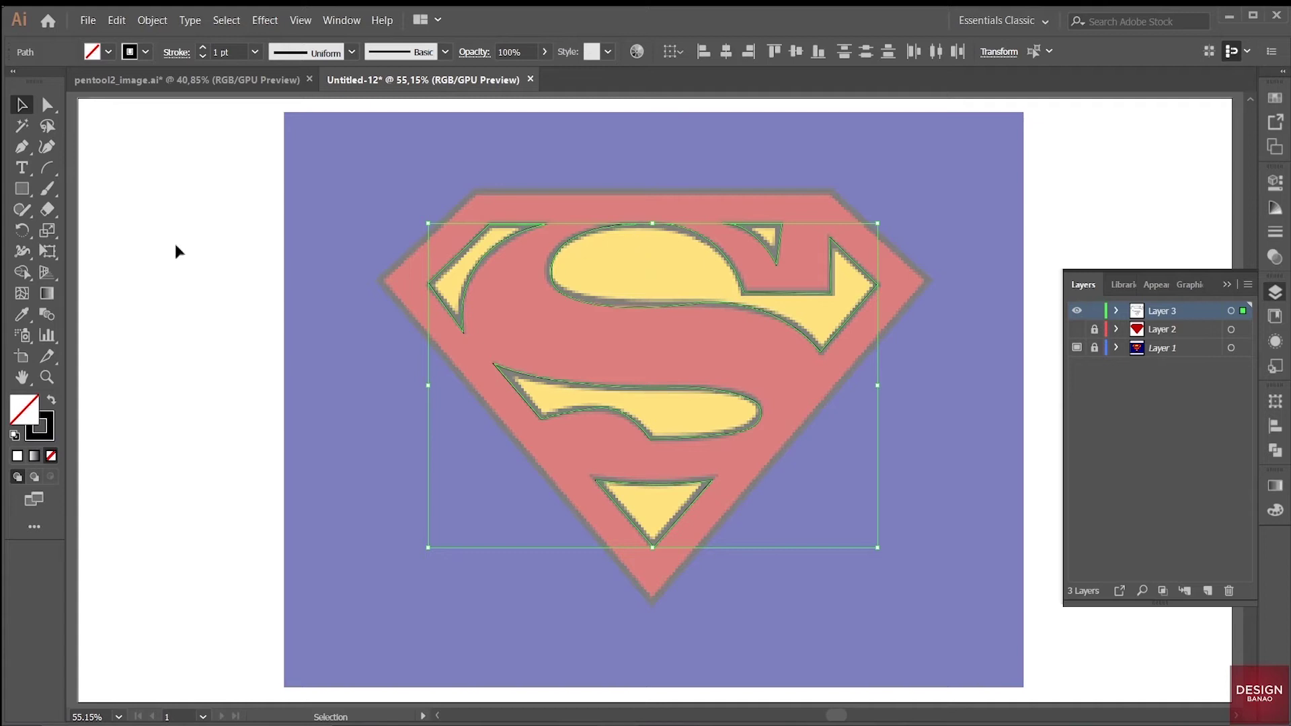
- Fill the selected pieces with the template's yellow via the Eyedropper and make their stroke black
click(22, 321)
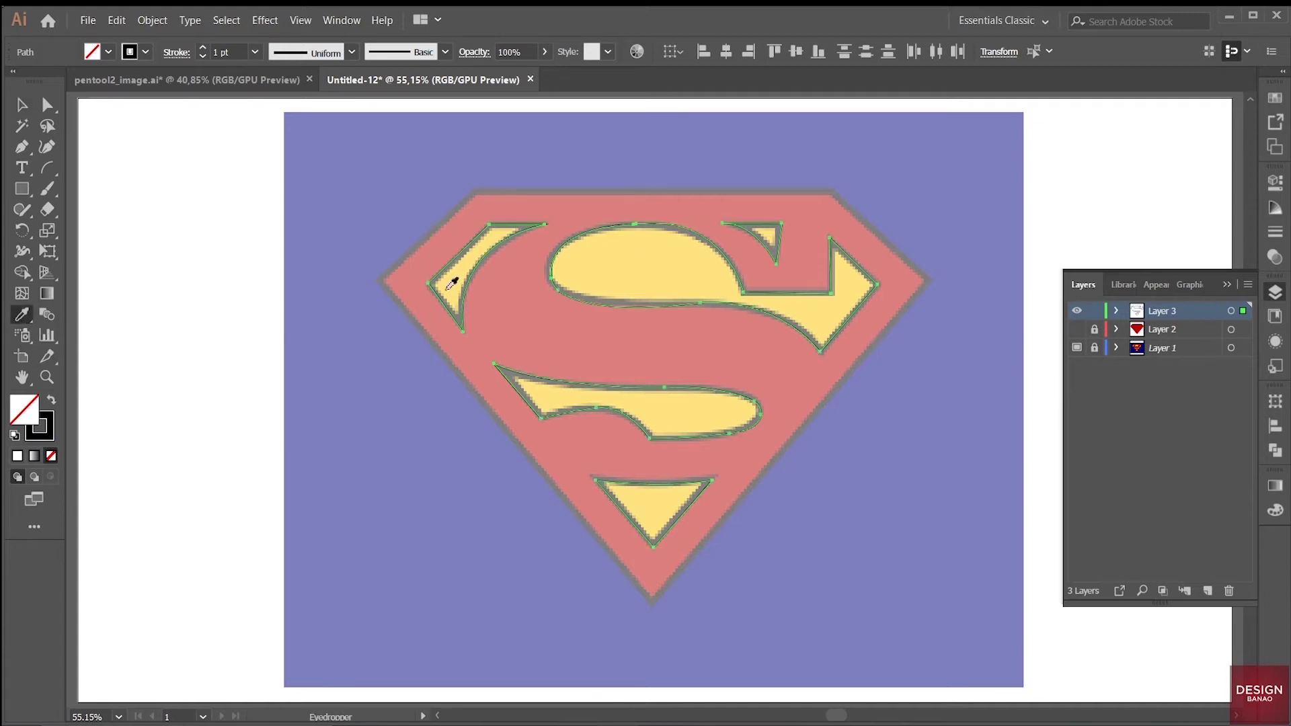
click(611, 274)
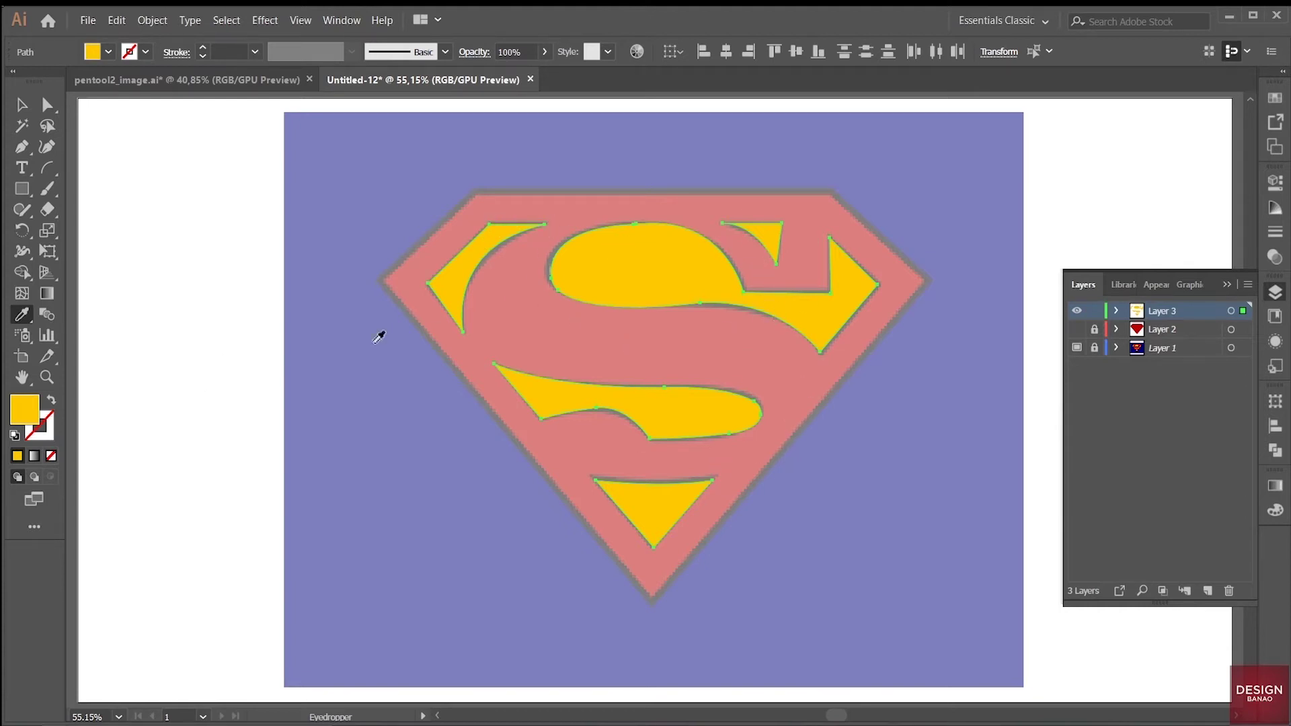
click(53, 436)
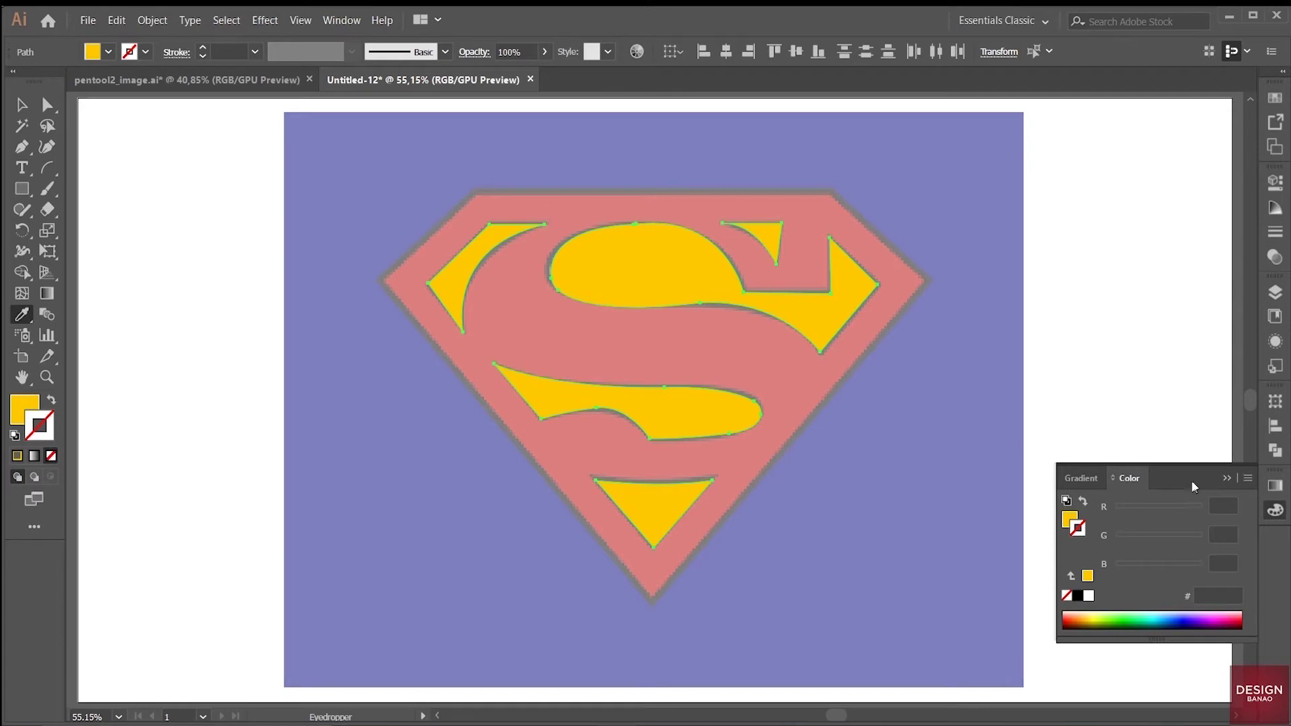
click(145, 52)
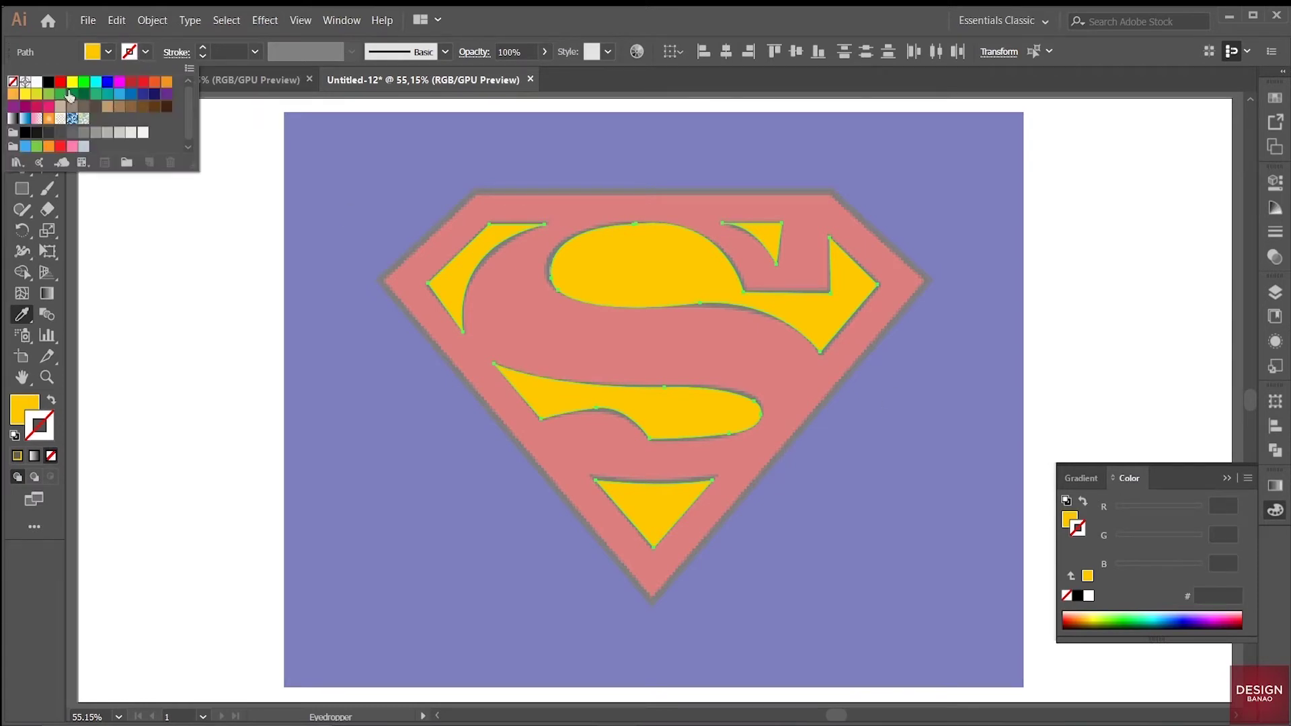
click(49, 82)
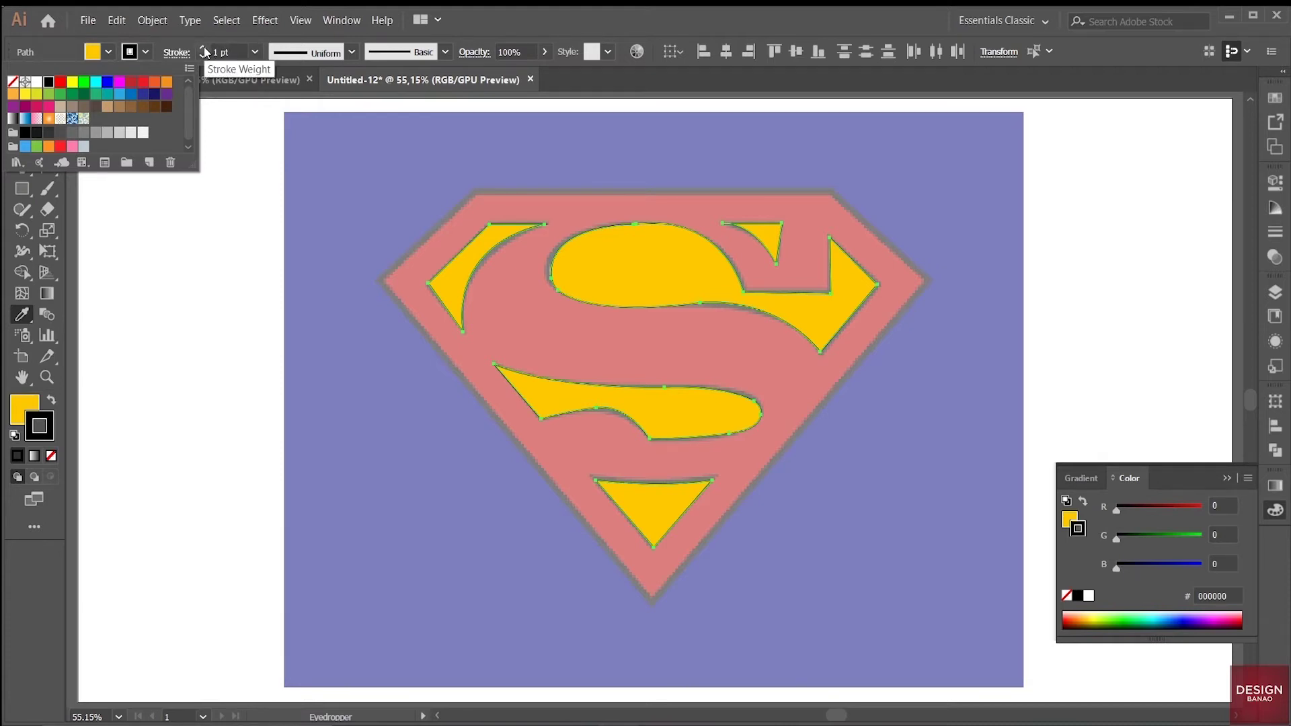
- Set the stroke weight to 4 pt and deselect all the pieces
click(203, 49)
click(203, 49)
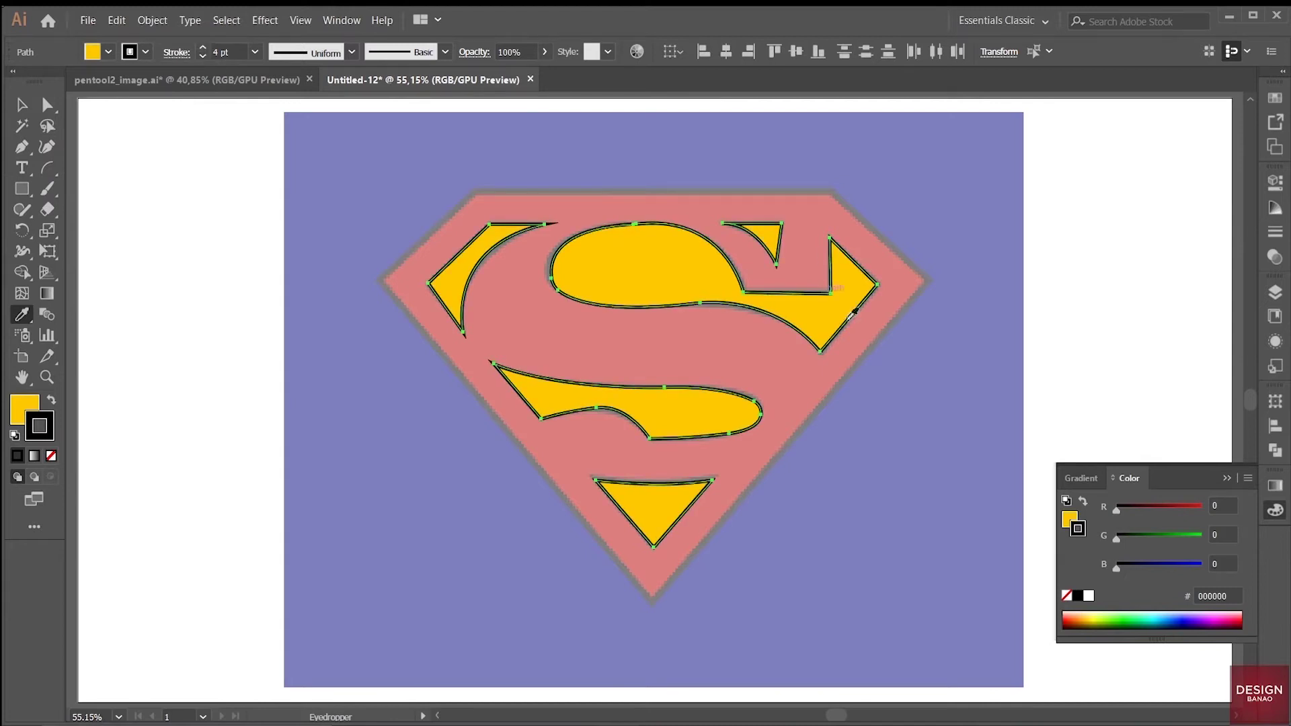
click(22, 104)
click(304, 264)
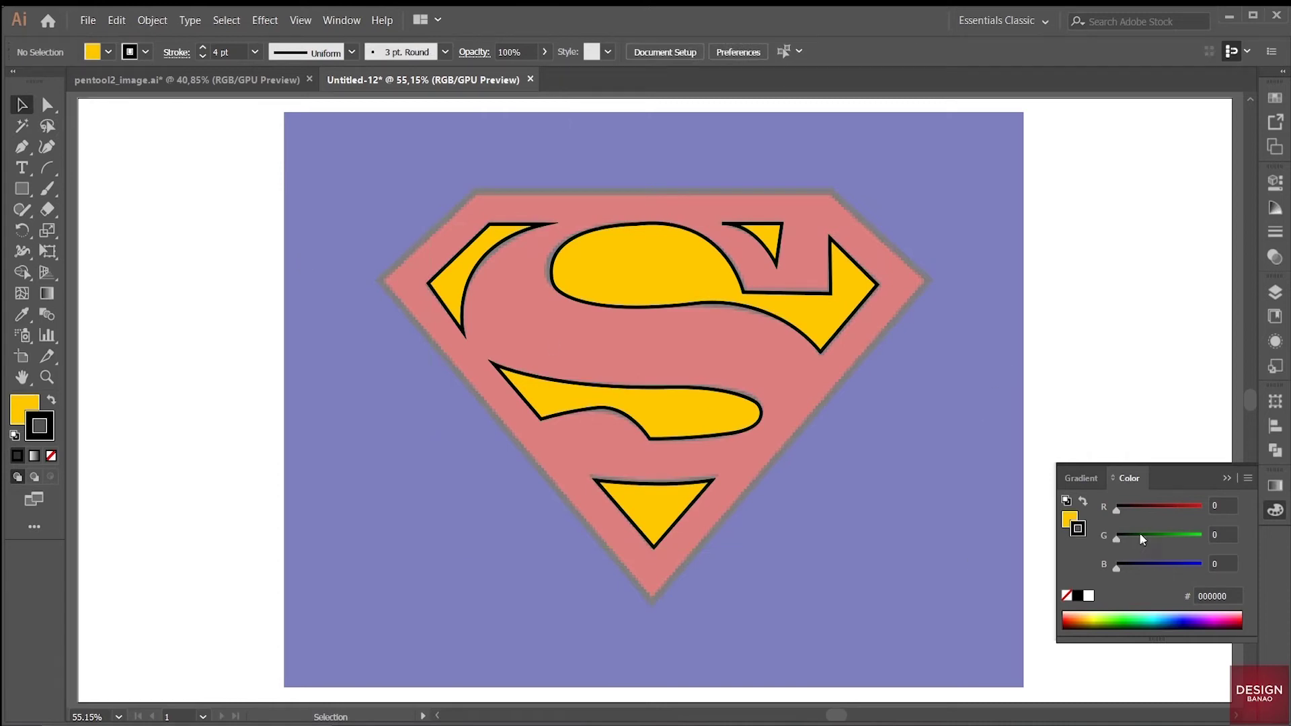
click(1226, 477)
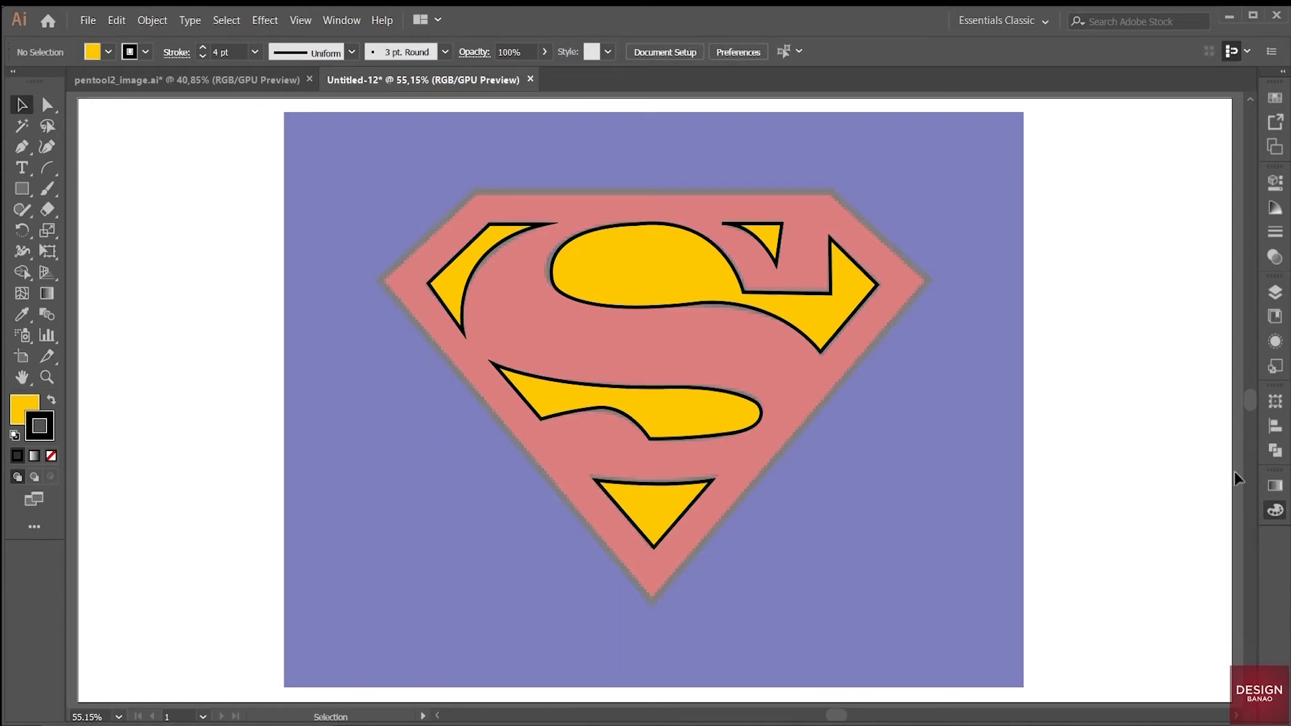
click(1275, 293)
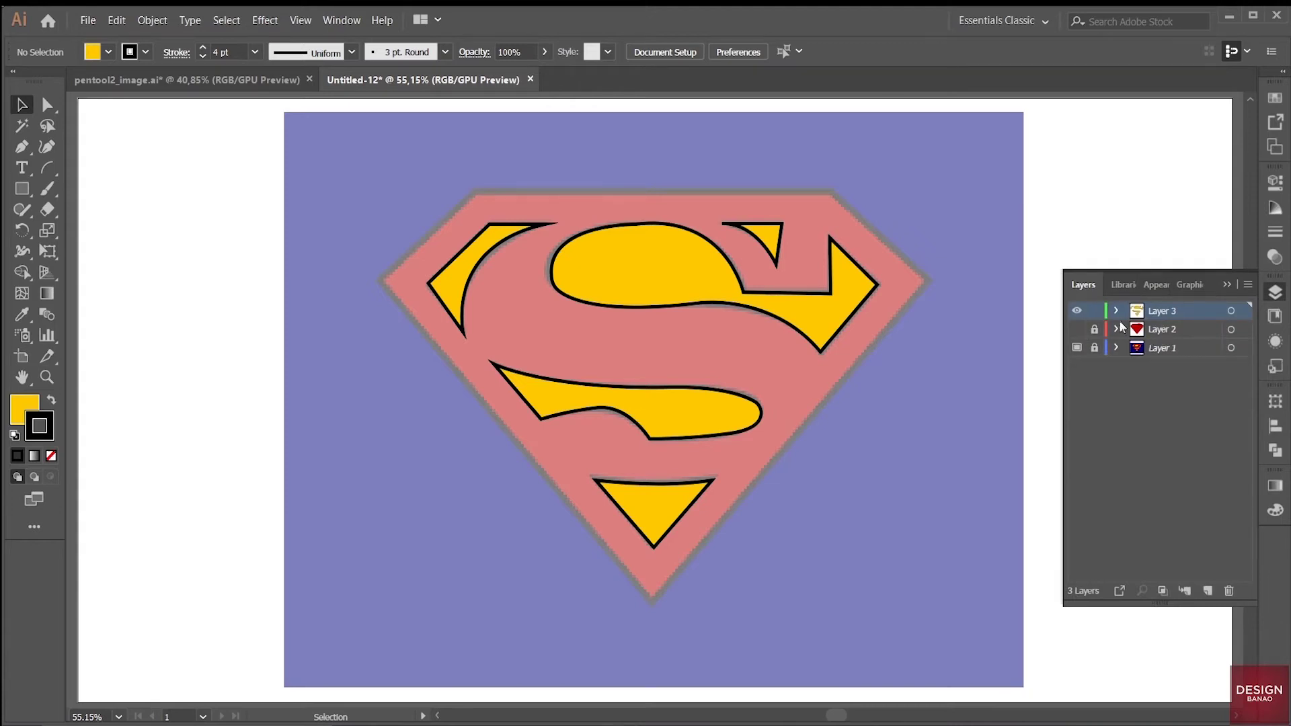
click(1077, 329)
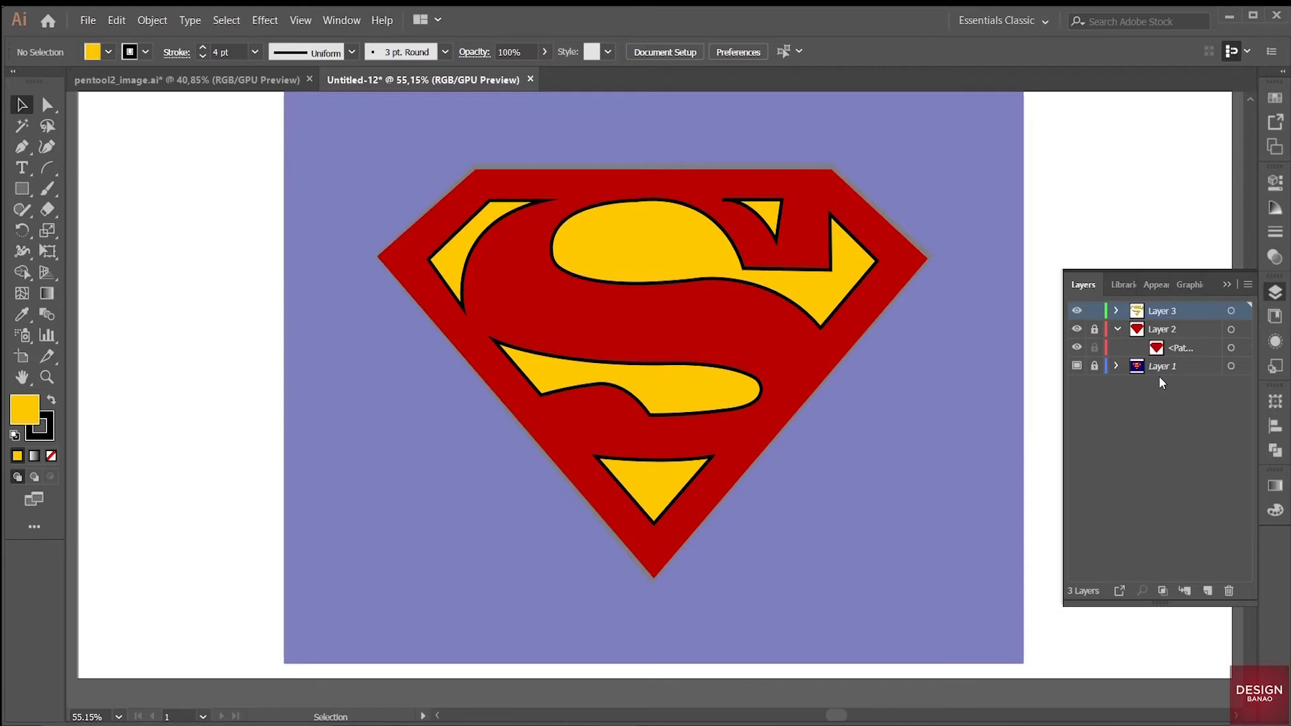
click(1116, 329)
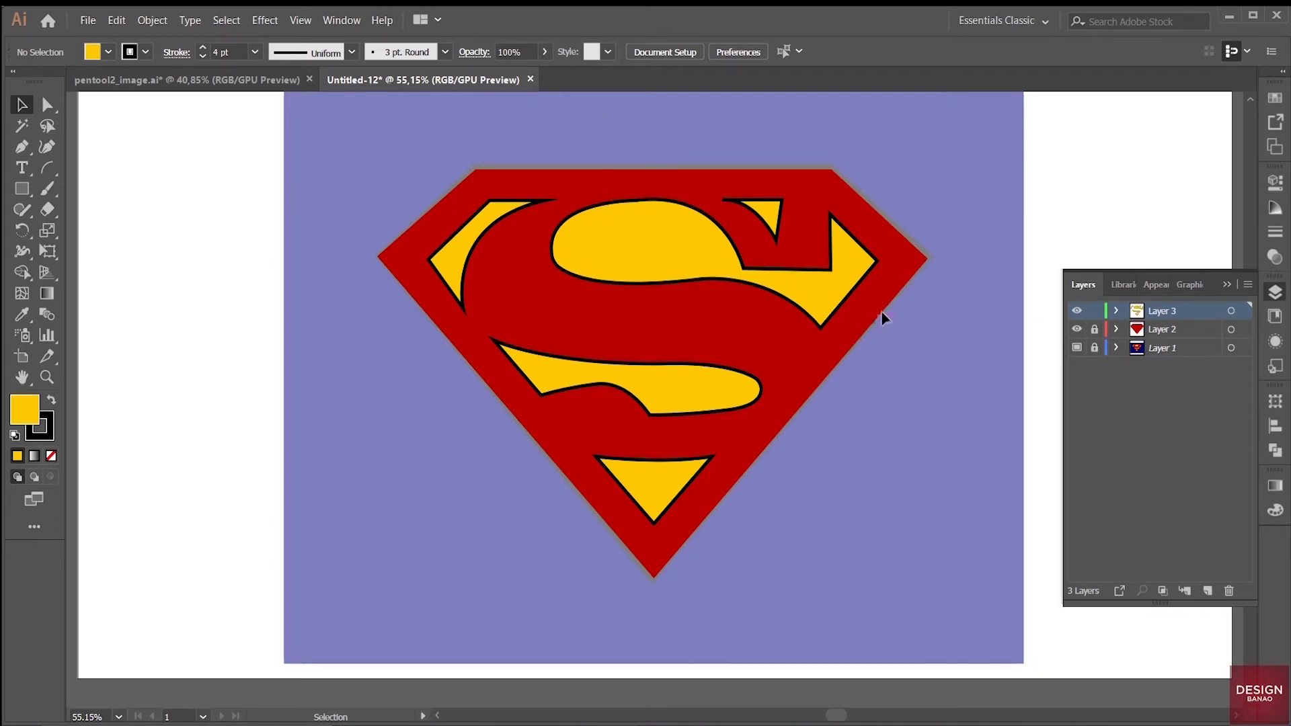
click(1116, 329)
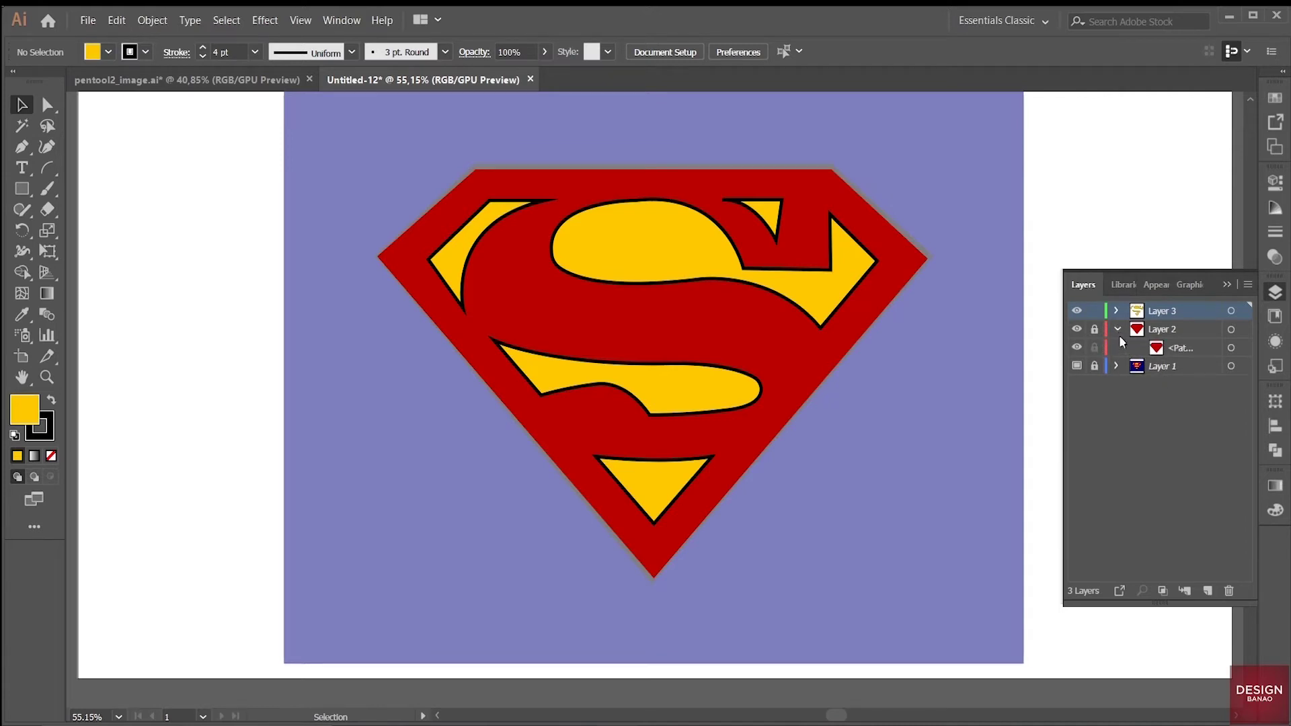
click(1116, 330)
click(1116, 310)
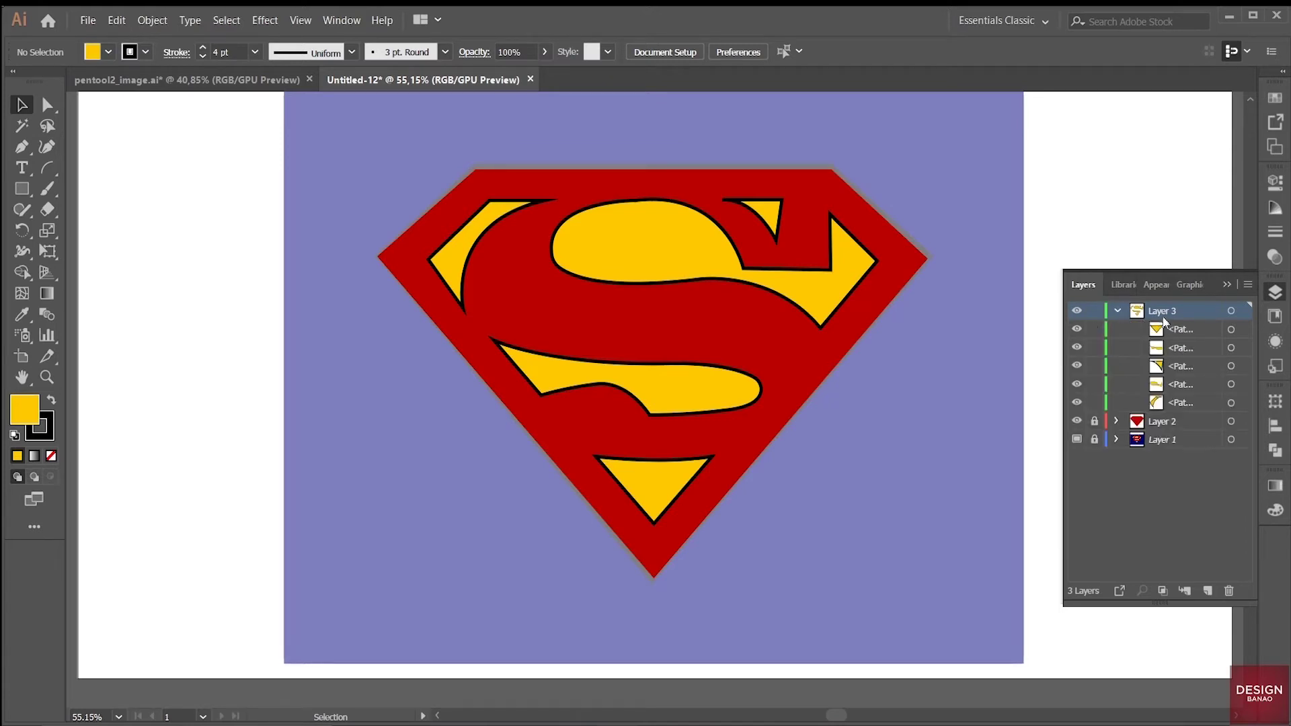
click(1116, 311)
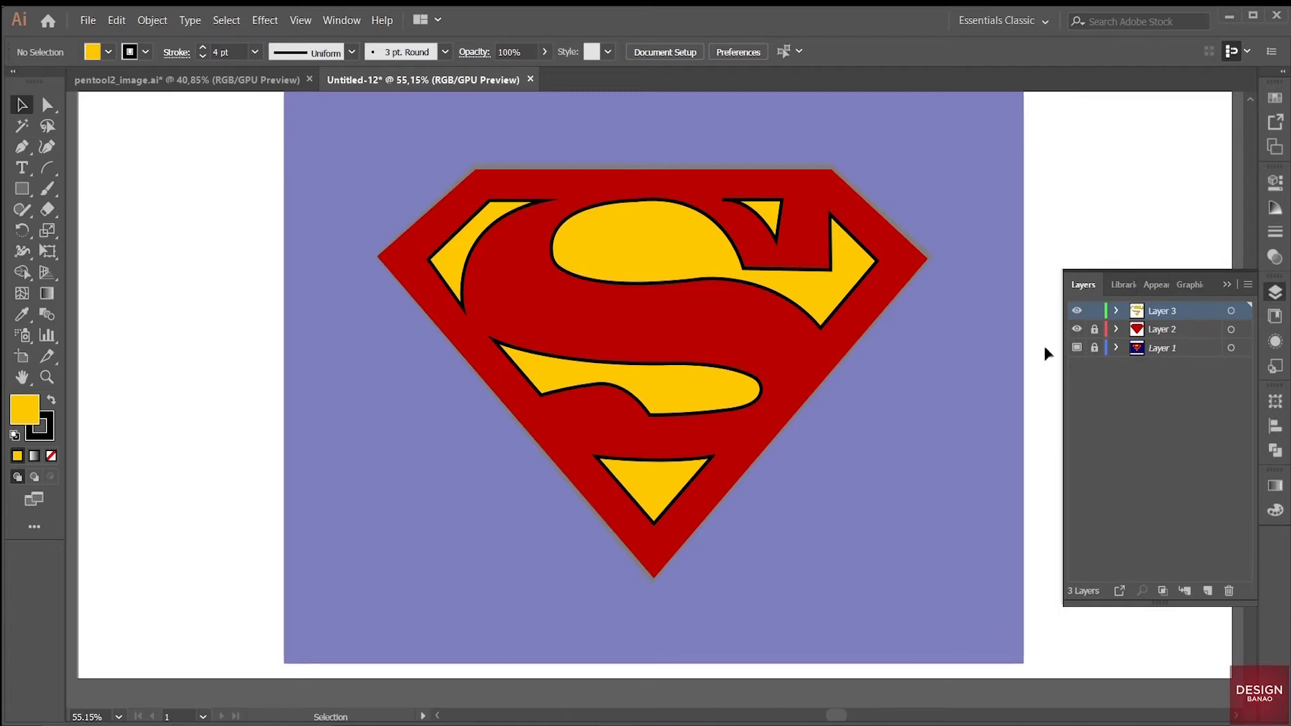
- Unlock Layer 2, add Layer 4 and move it beneath Layer 2, just above Layer 1
click(1095, 329)
click(1202, 332)
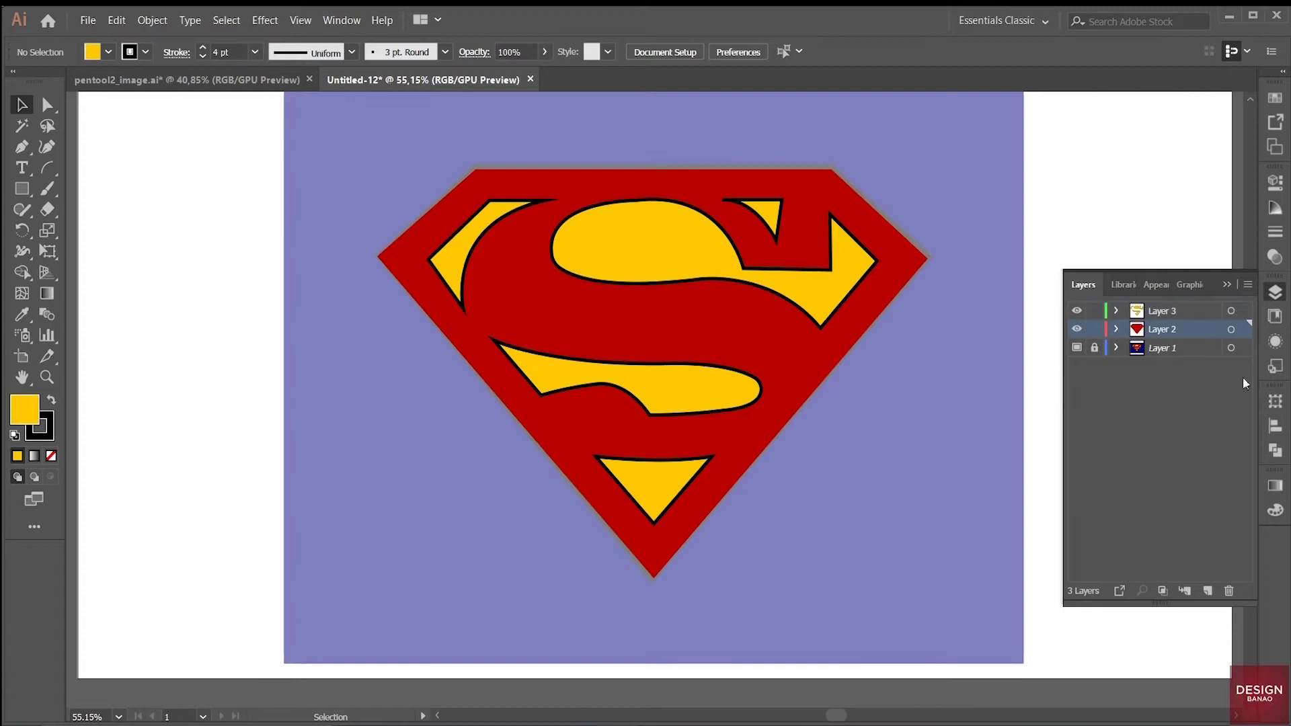
click(1207, 590)
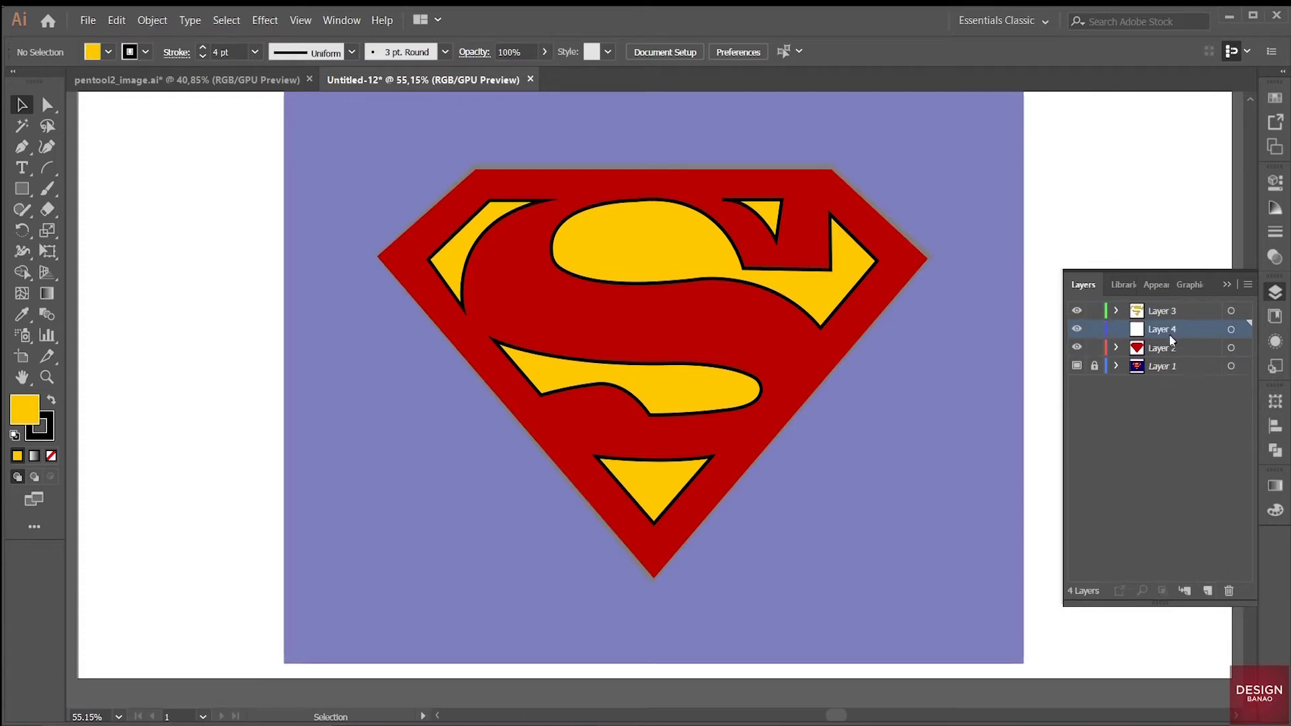
drag(1165, 333, 1164, 350)
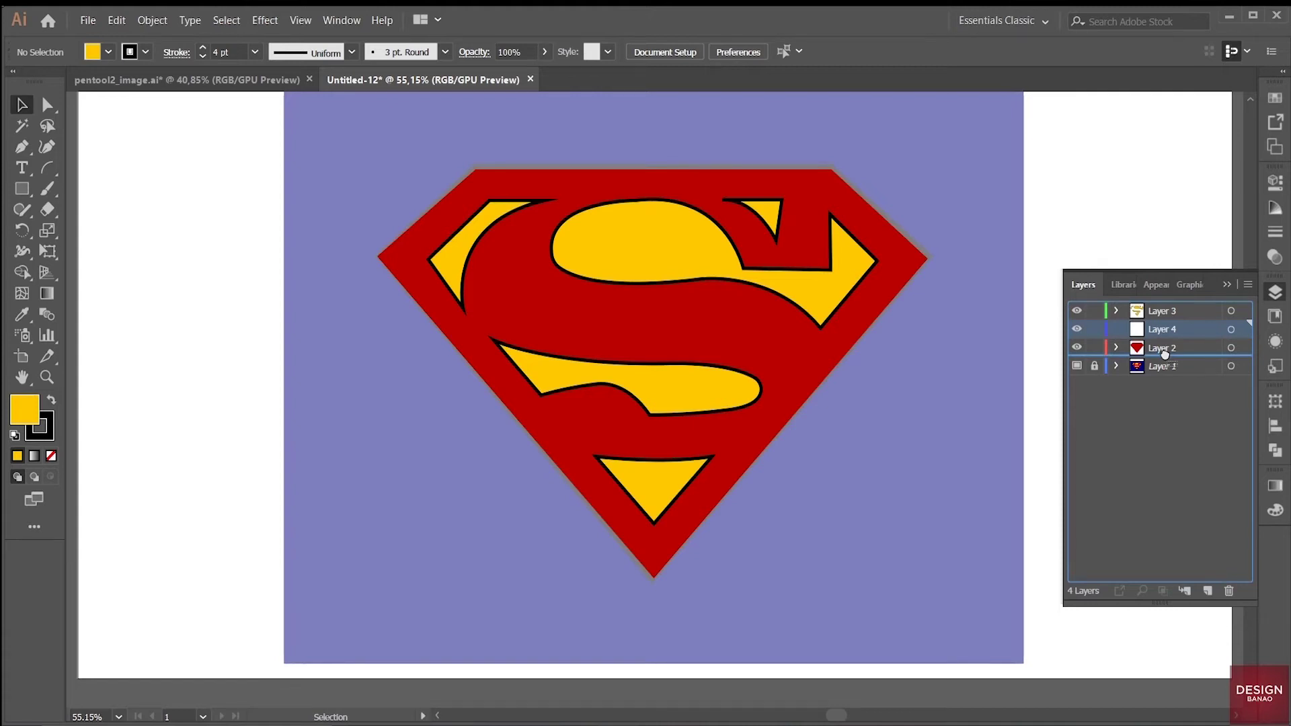
drag(1164, 355, 1158, 365)
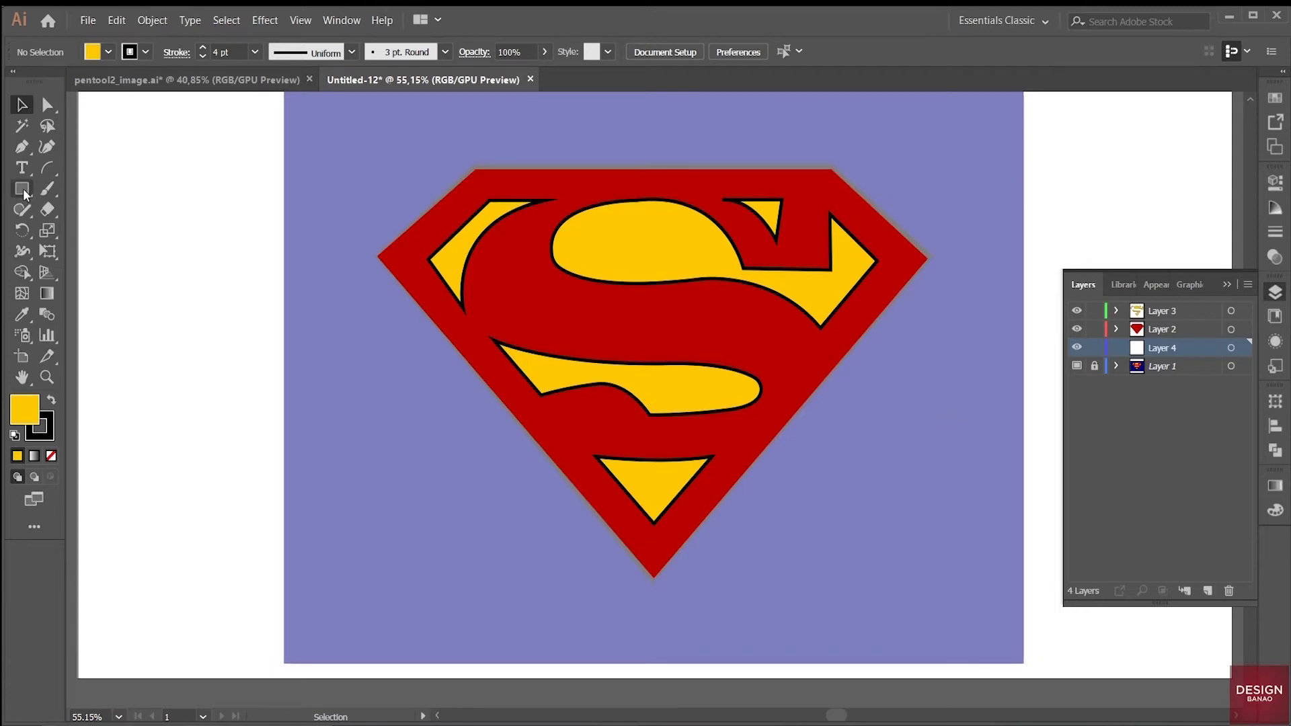
- Draw a rectangle covering the whole artboard and give it no stroke
scroll(24, 195, up, 1)
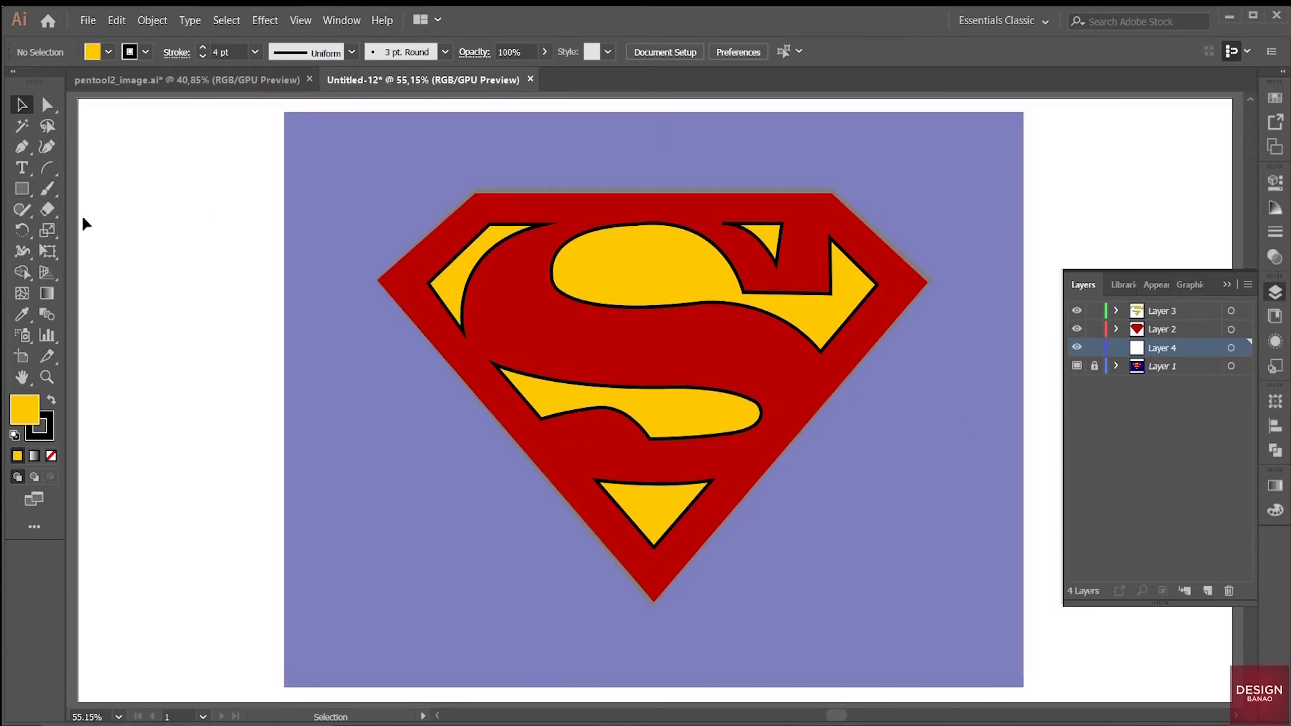
click(21, 190)
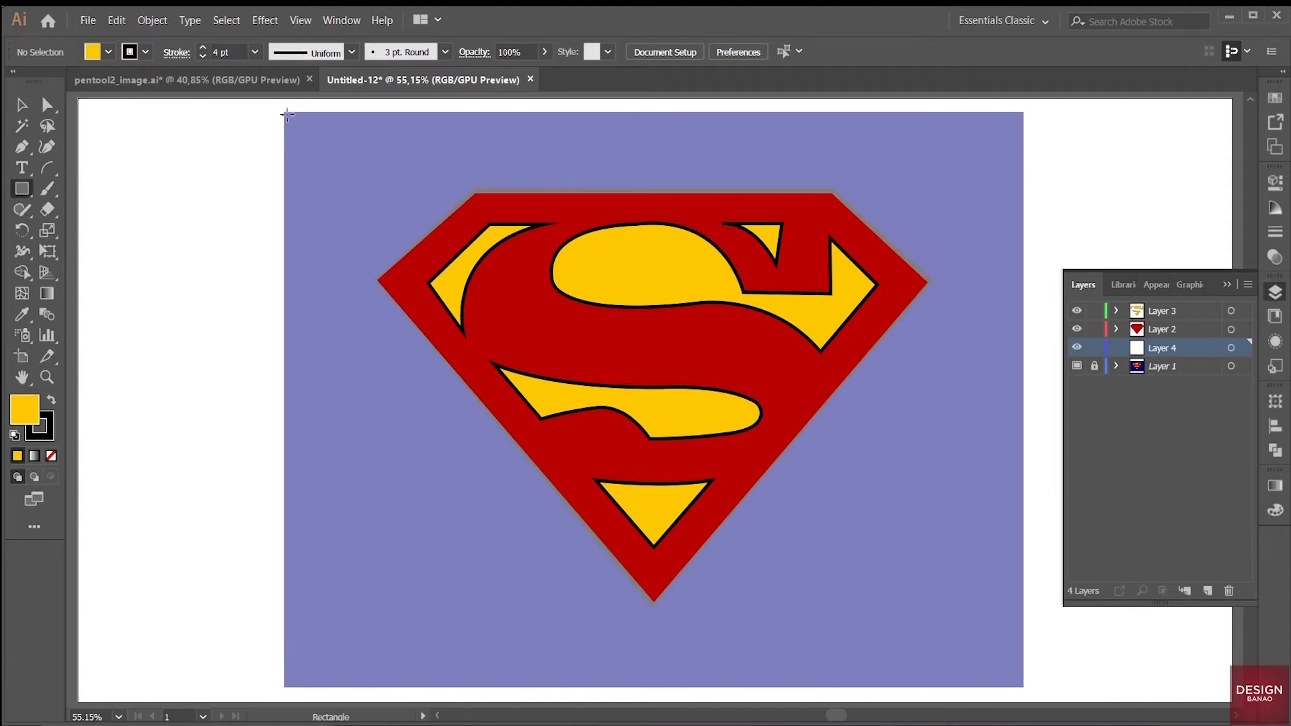
drag(283, 113, 1020, 687)
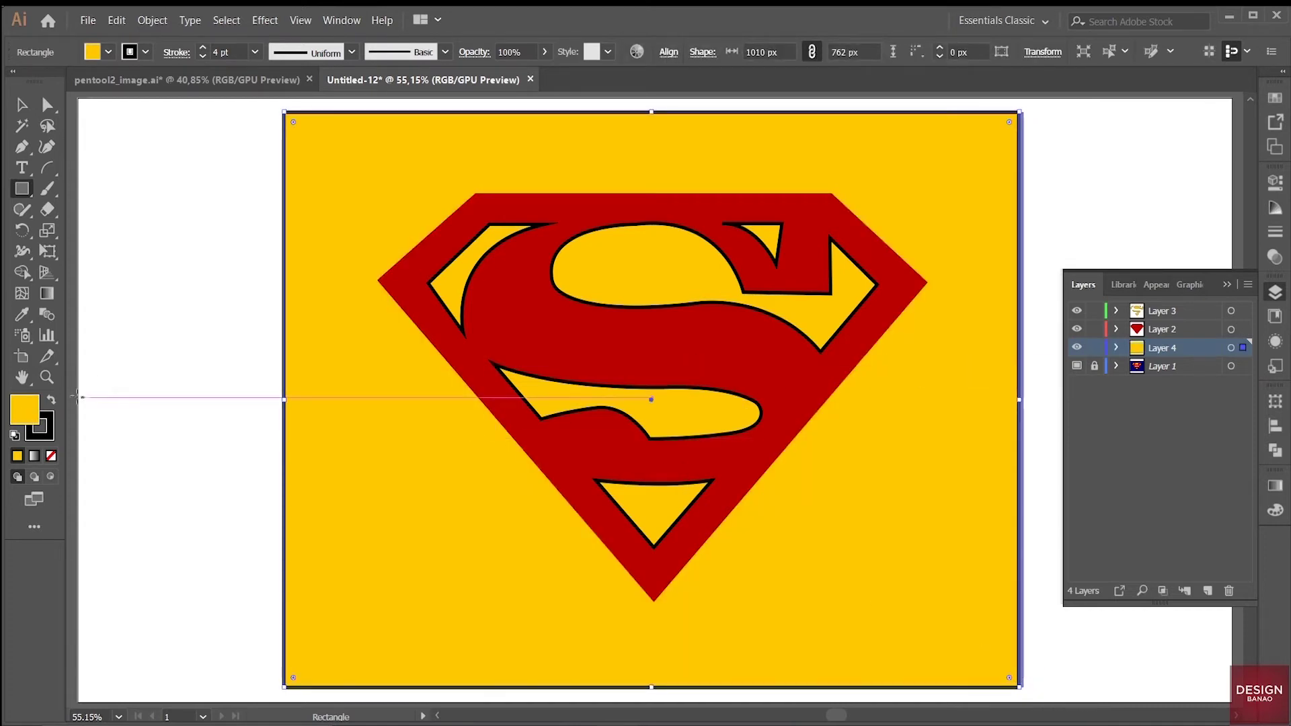
click(39, 426)
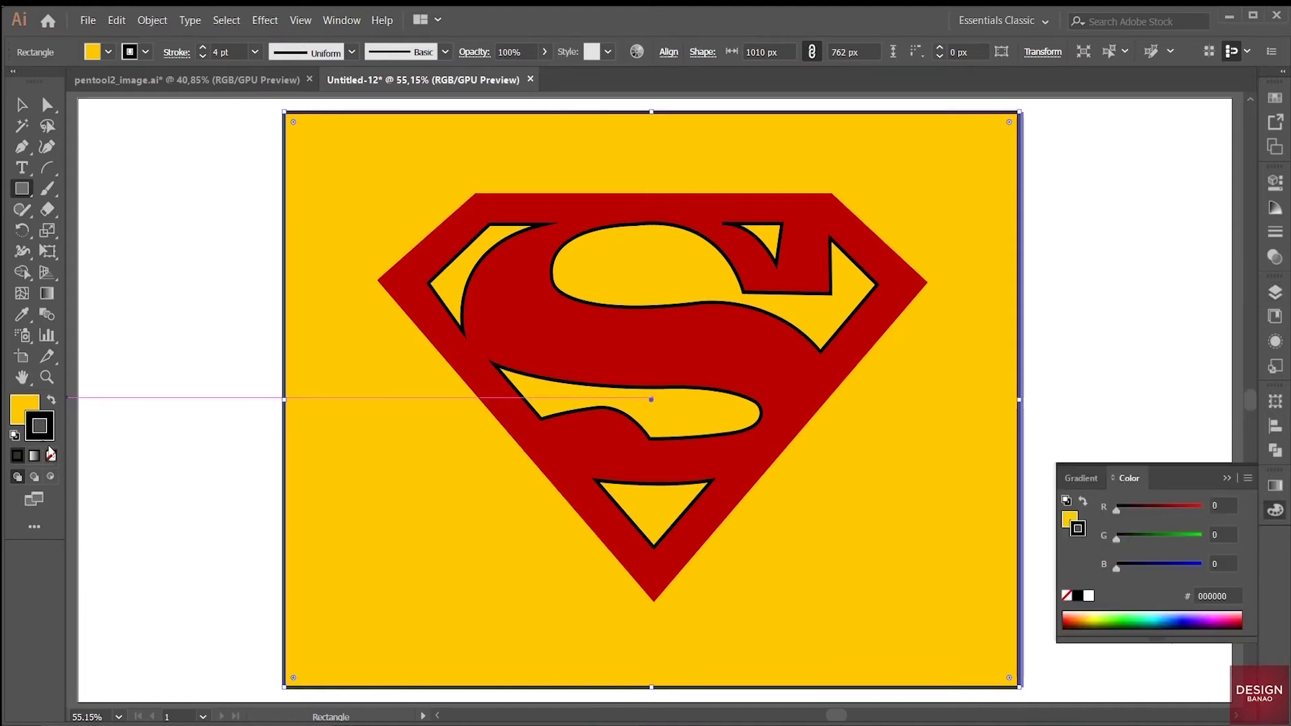
click(51, 456)
- Fill the rectangle with blue (R0 G113 B188) from the swatches, then deselect it
click(20, 405)
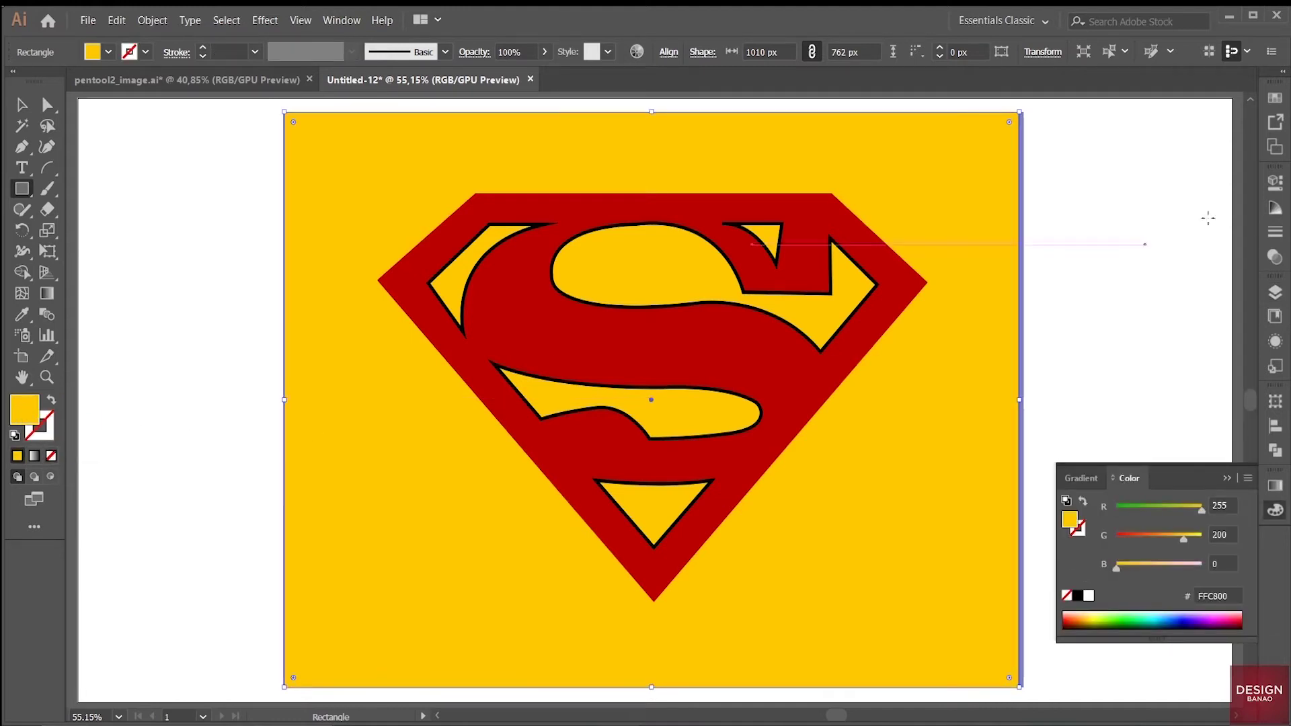
click(1275, 99)
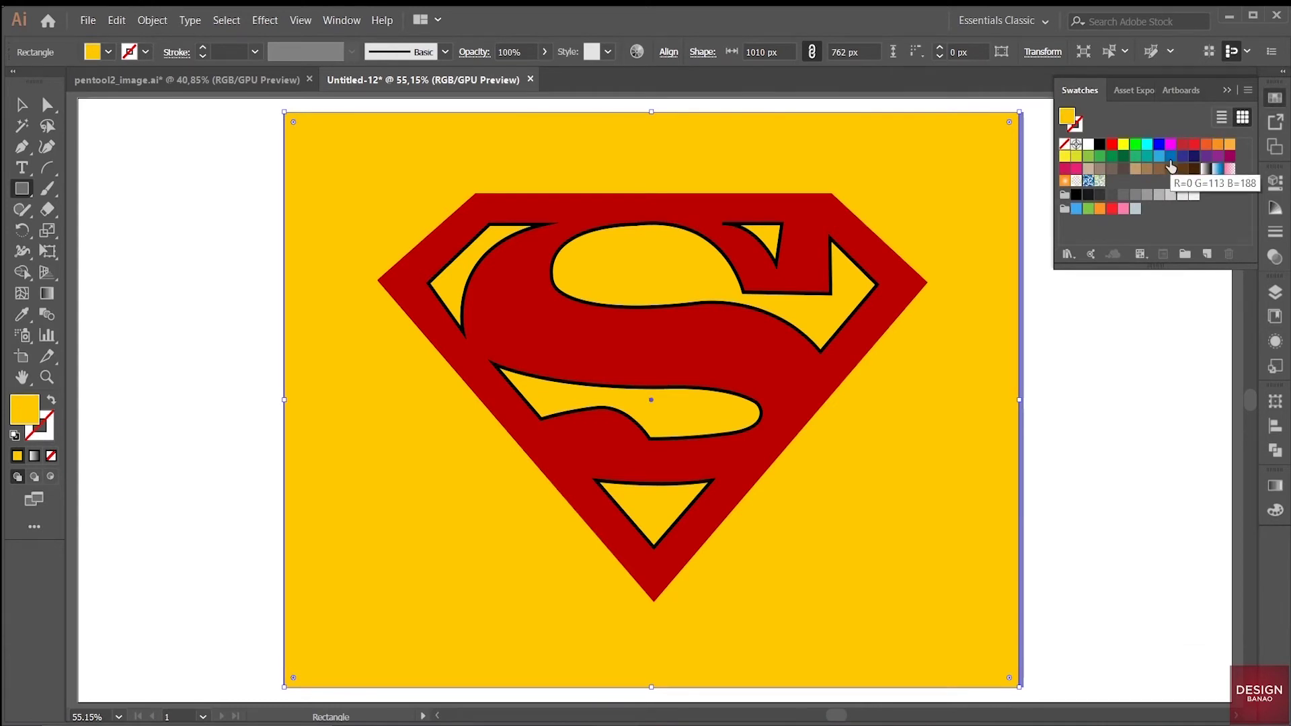
click(1170, 156)
click(21, 106)
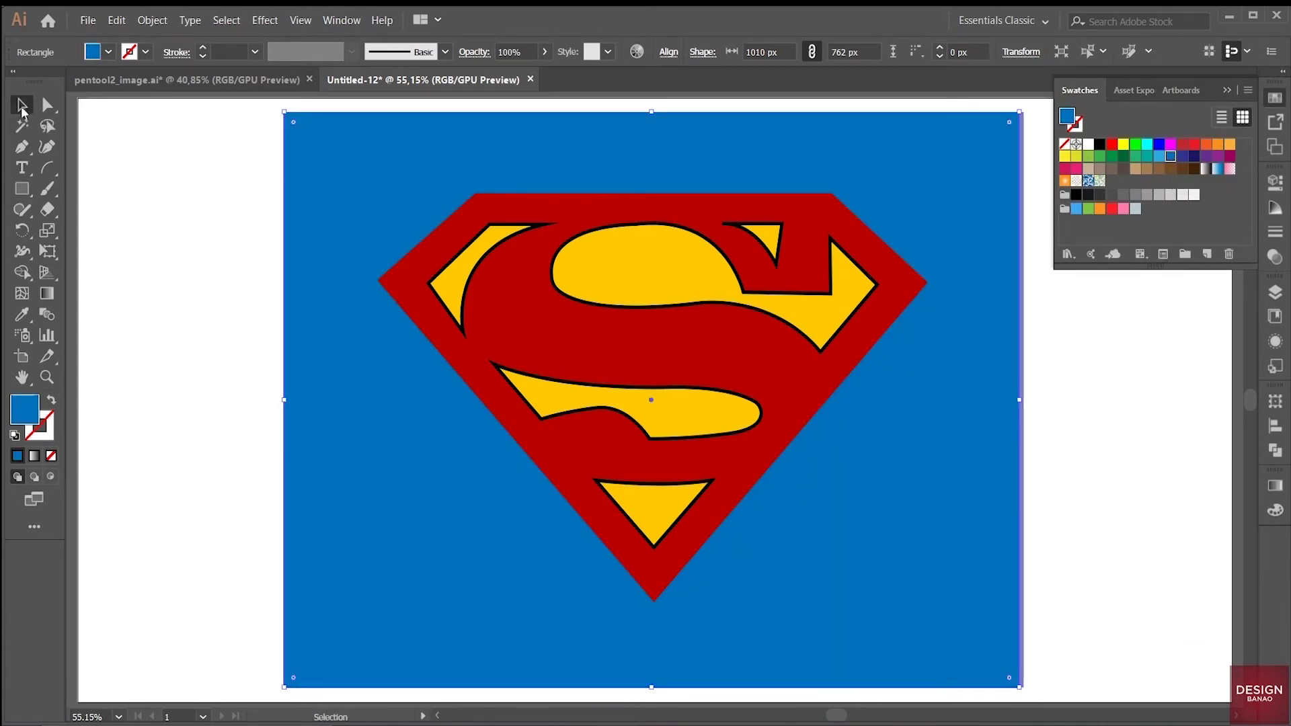
click(1275, 292)
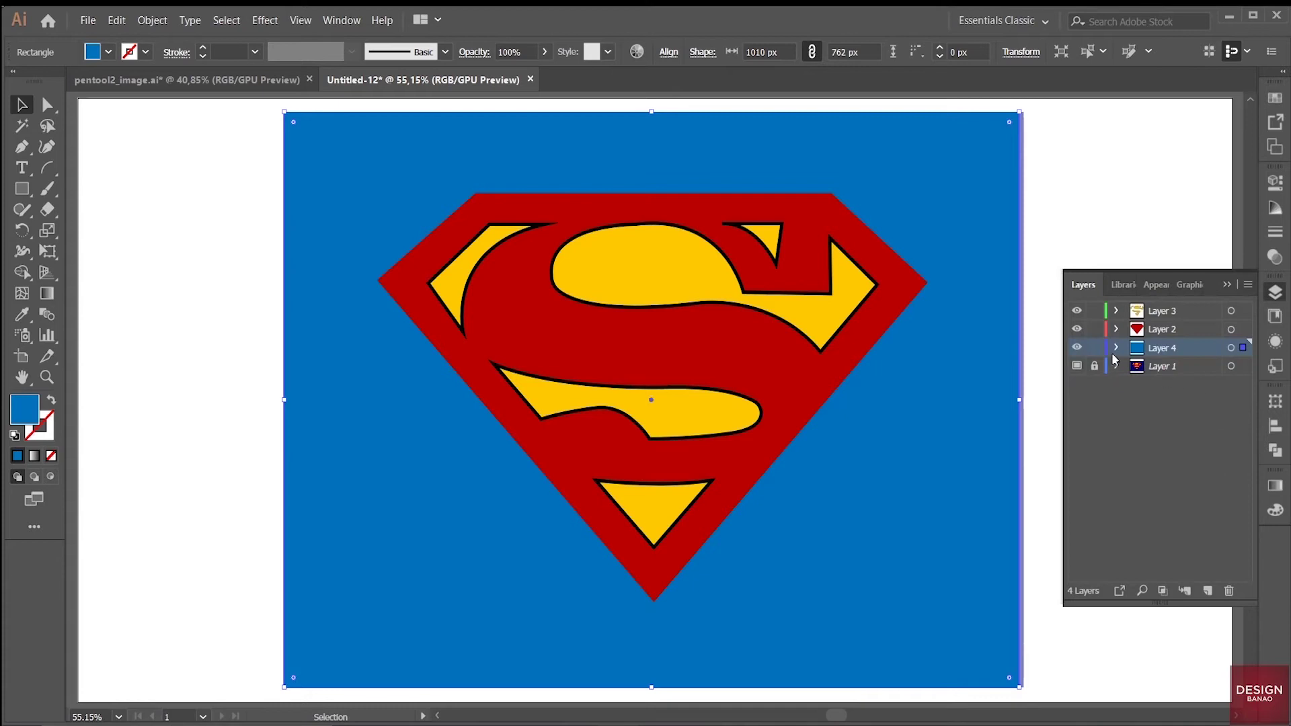
click(1118, 232)
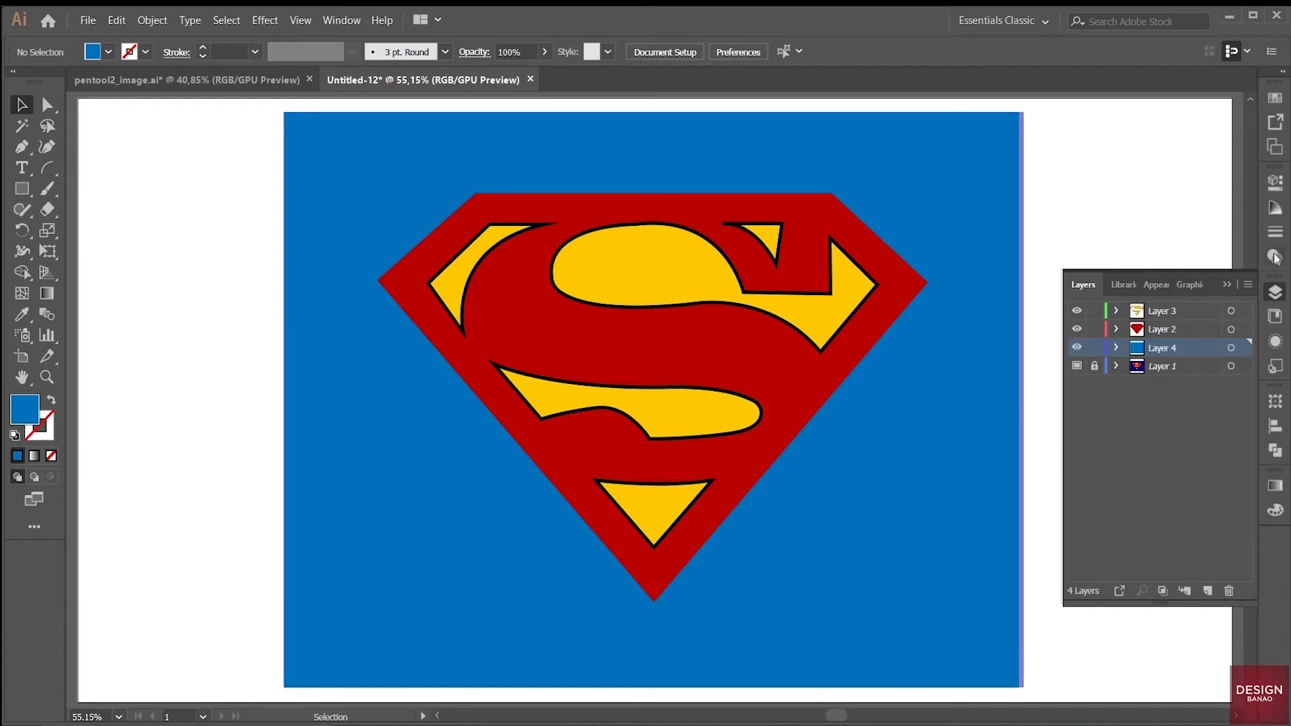
- Unlock Layer 1, select all artwork and scale it to 233 × 174.5 px in the top-left corner
click(1226, 285)
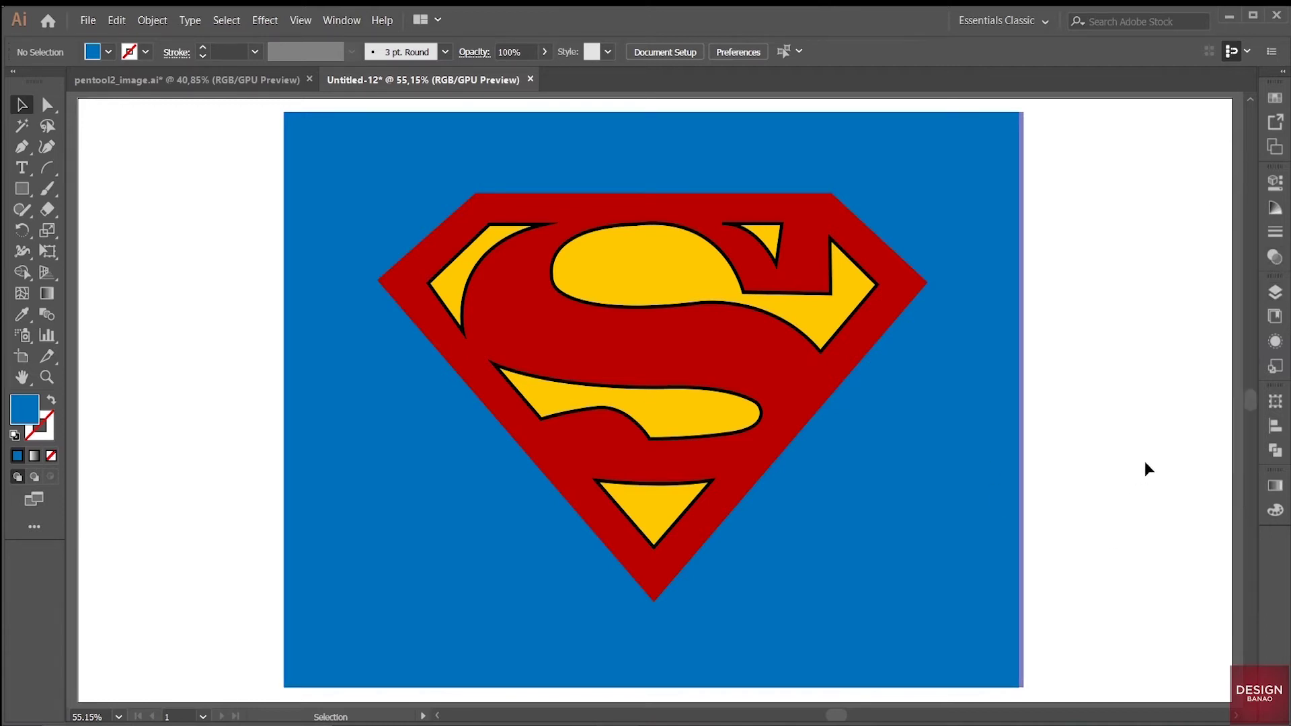
key(ctrl+a)
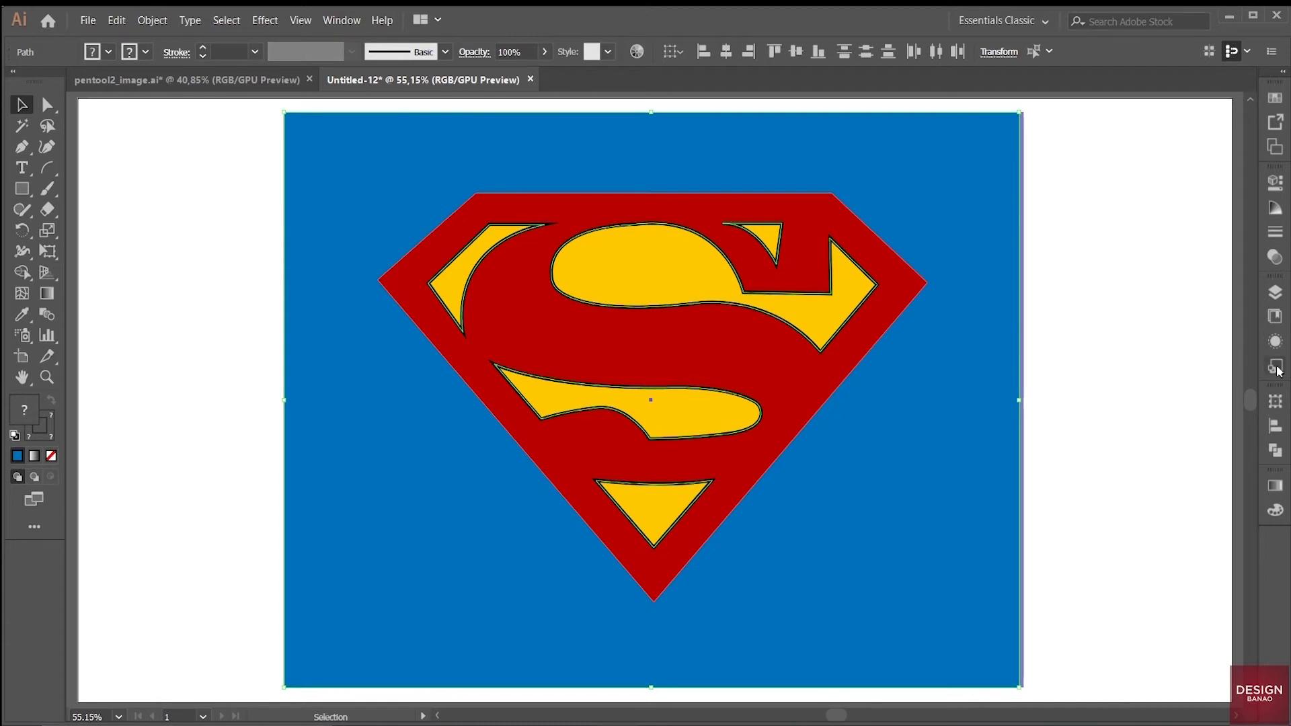
click(1276, 292)
click(1094, 366)
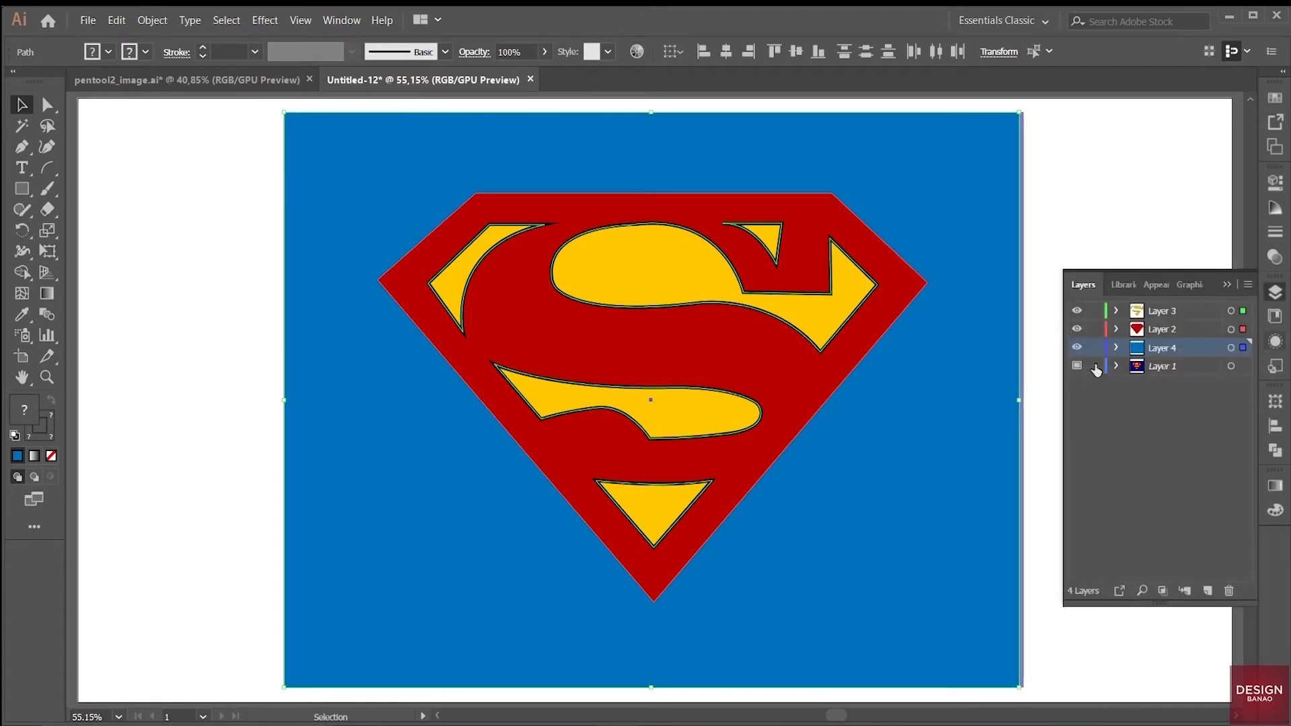
click(1039, 417)
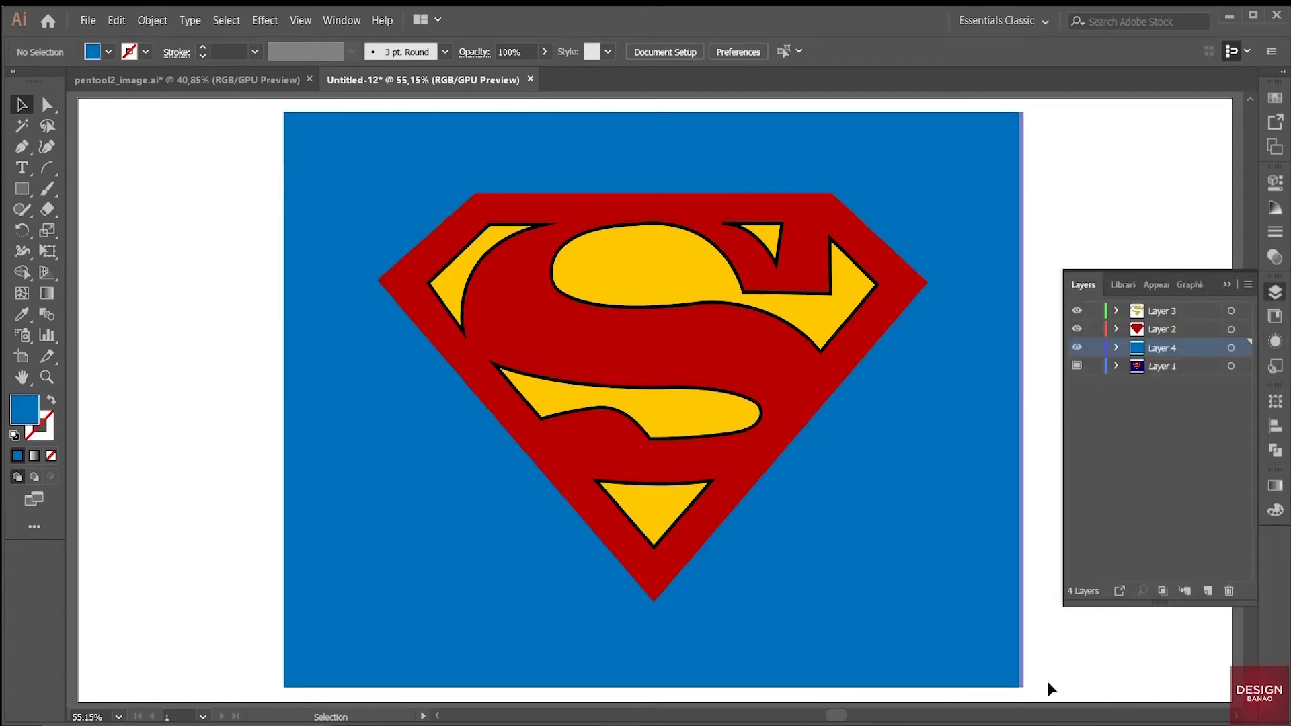
key(ctrl+a)
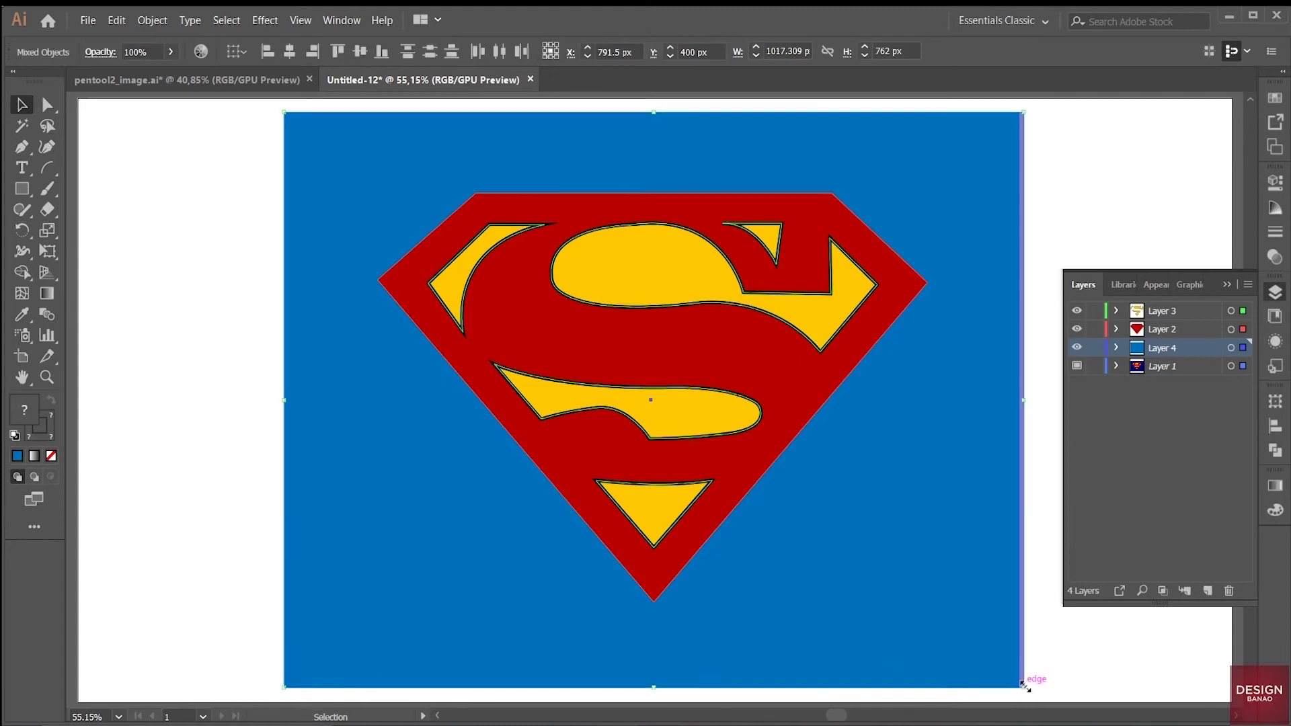
mouse_move(1022, 686)
mouse_down()
mouse_move(705, 431)
mouse_move(203, 199)
mouse_up()
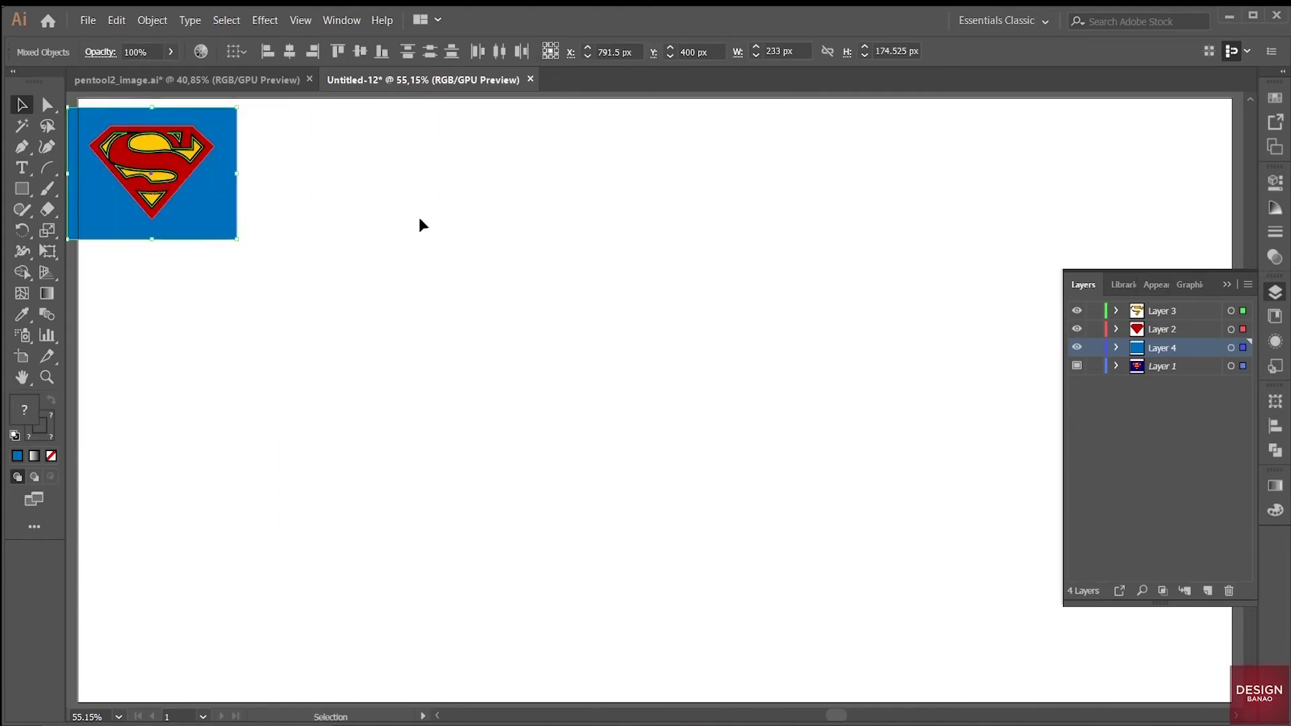
click(419, 216)
click(1225, 285)
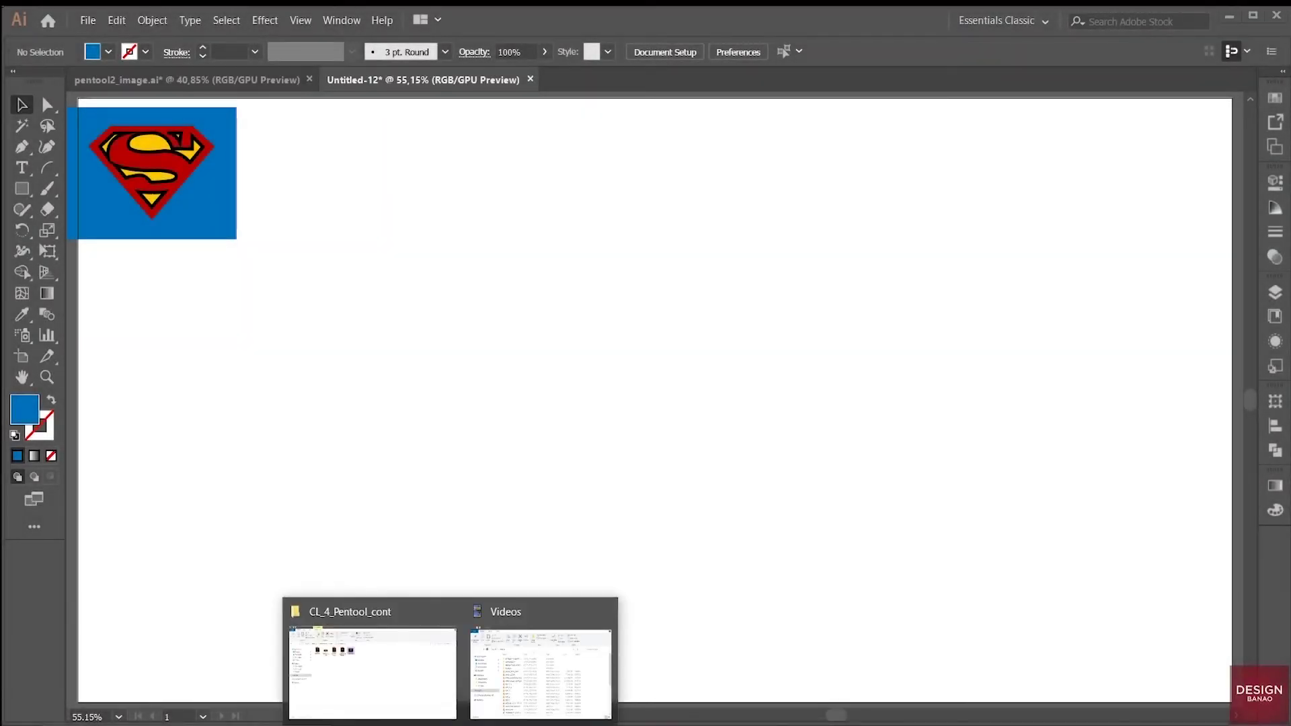
- Drag batman_logo.jpg from the CL_4_Pentool_cont folder onto the artboard as a linked image
click(412, 687)
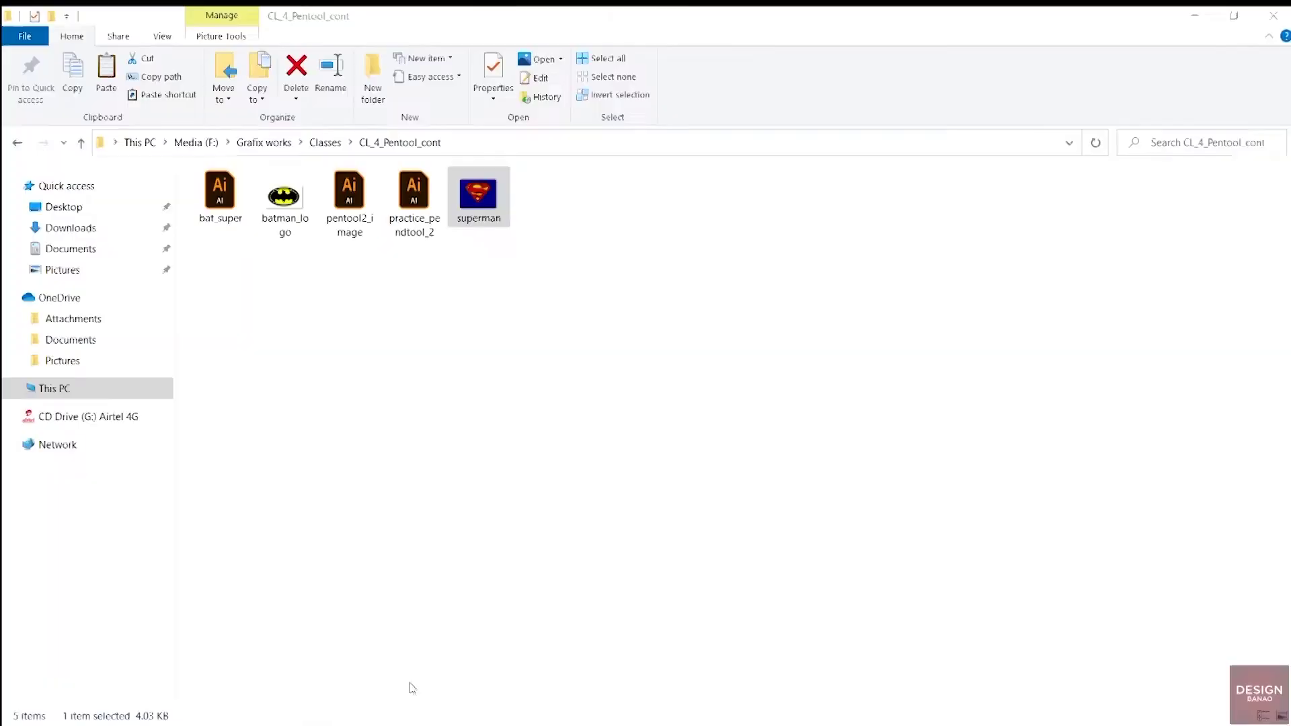
click(289, 223)
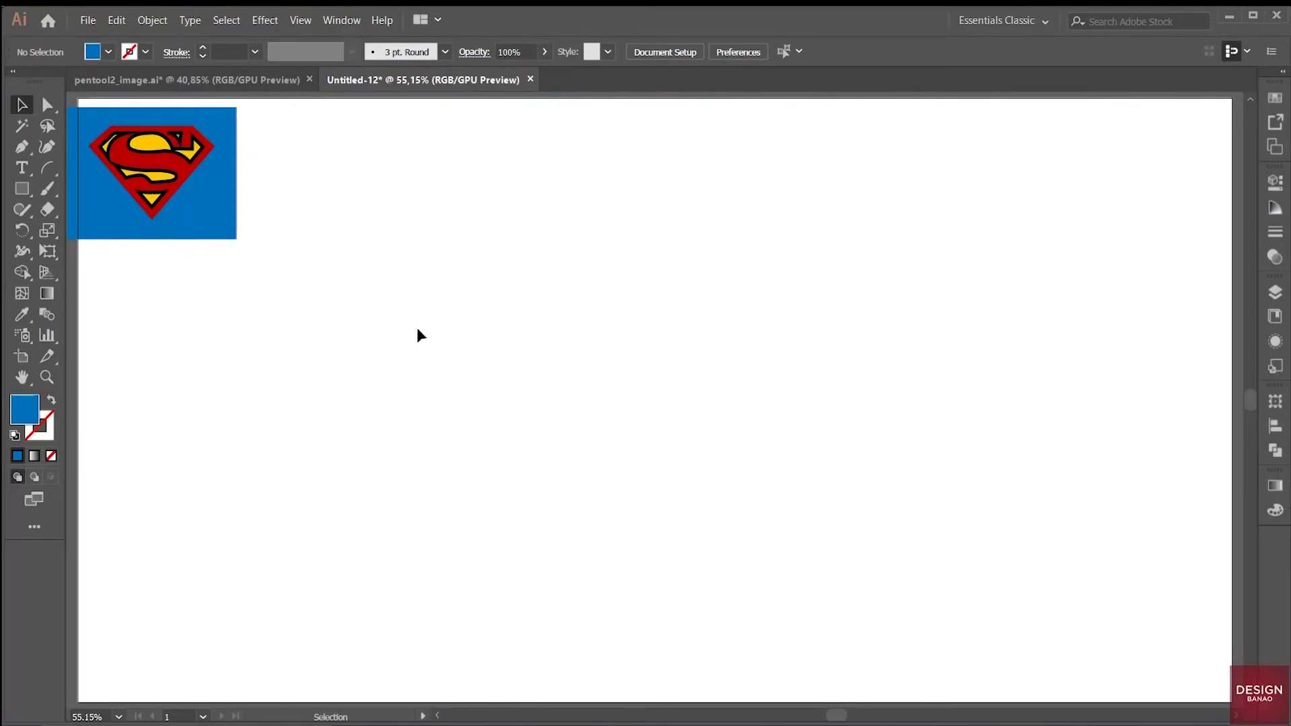
drag(422, 336, 422, 335)
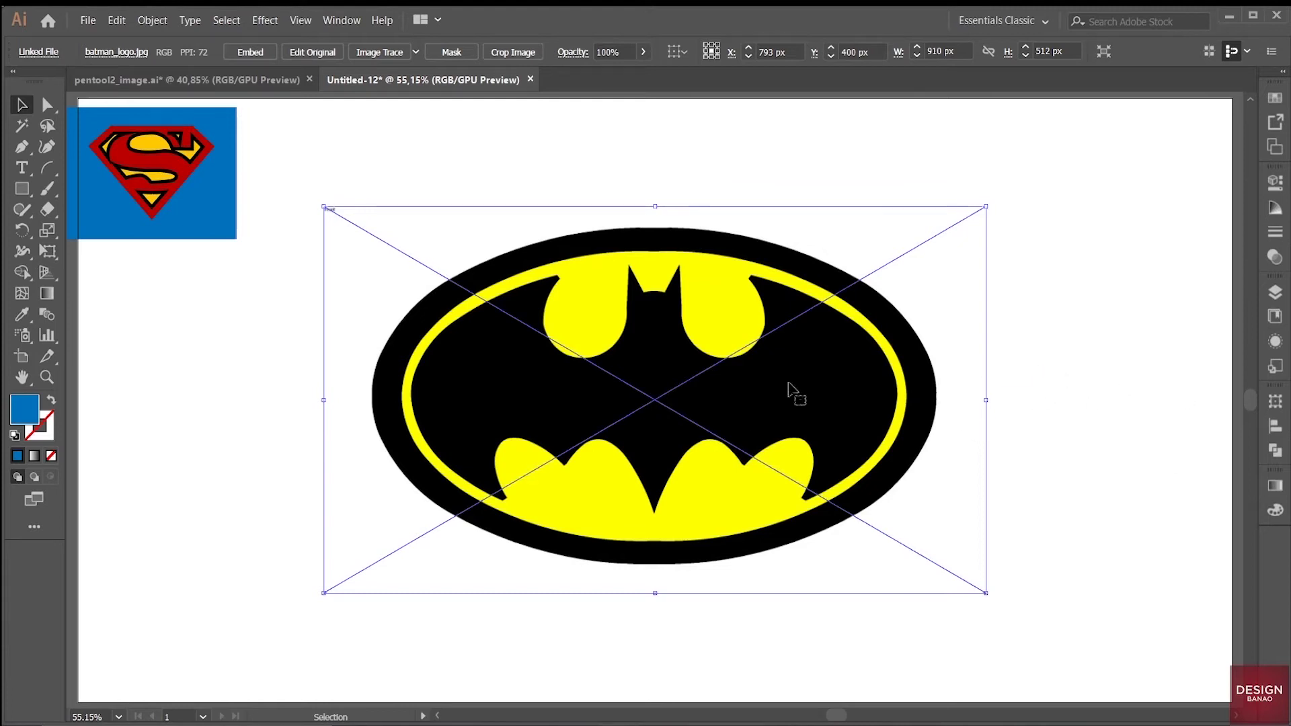
- Create a new blank 800 × 800 px document
key(a)
key(v)
key(ctrl+n)
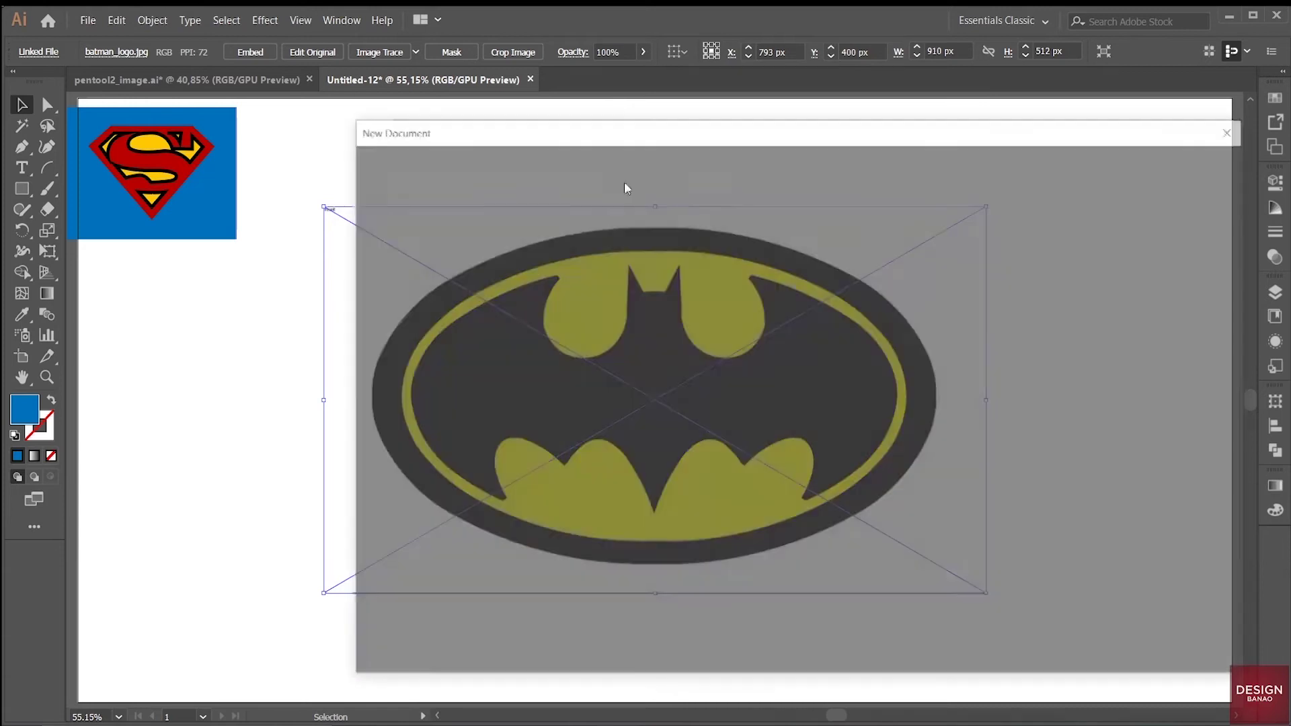
double_click(423, 449)
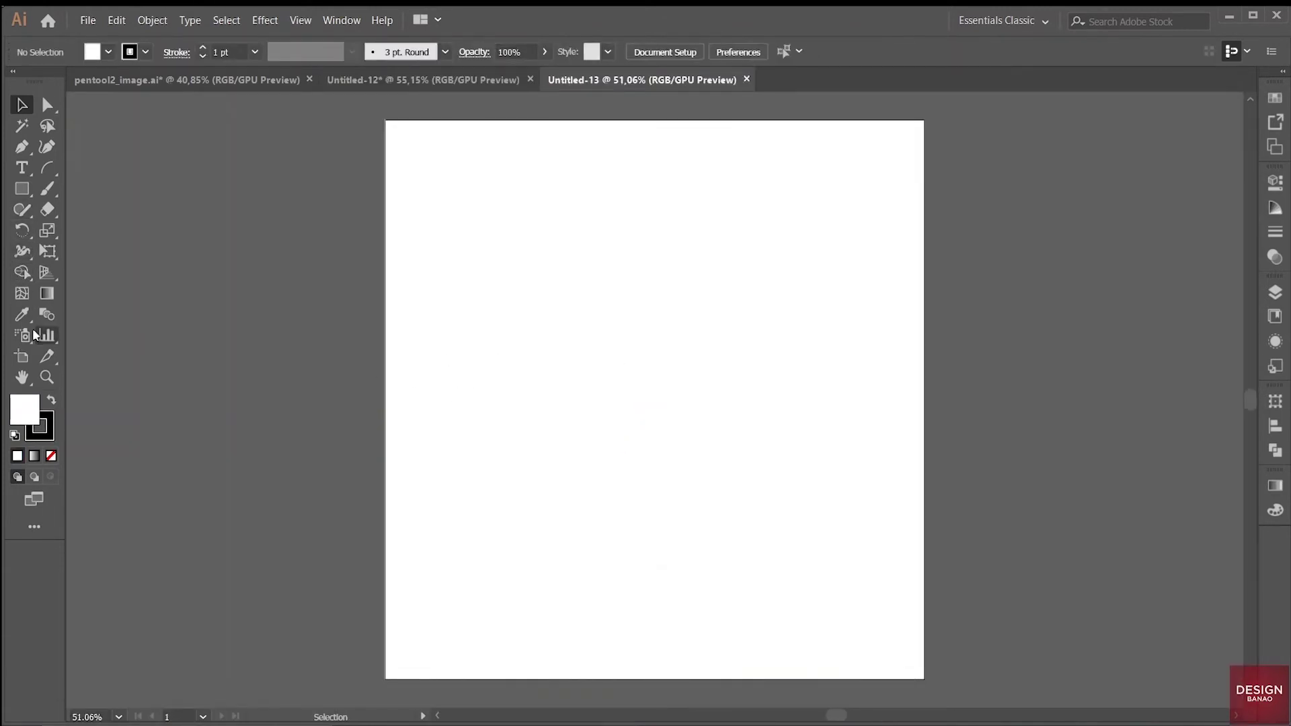
- Widen Artboard 1 to 1482 × 800 px, undoing an accidental extra artboard
click(21, 357)
drag(162, 398, 390, 411)
key(ctrl+z)
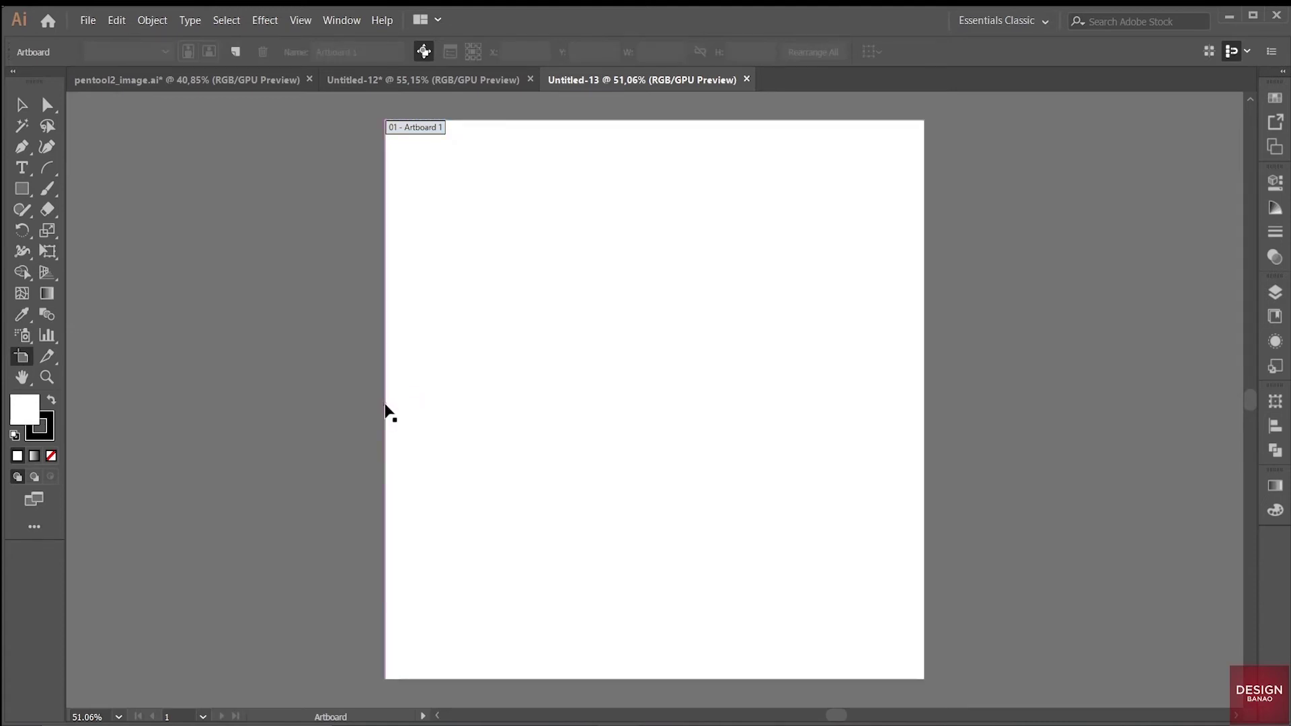
click(387, 408)
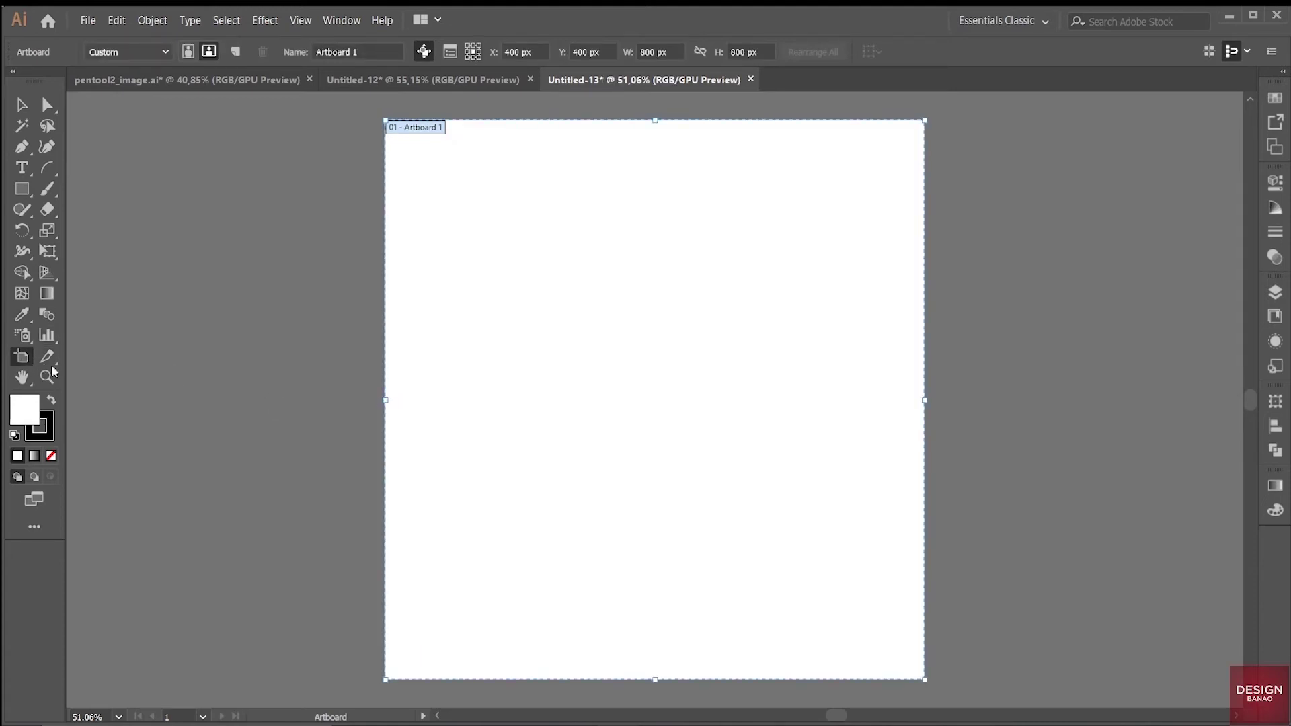
mouse_move(388, 403)
mouse_down()
mouse_move(418, 404)
mouse_move(144, 403)
mouse_up()
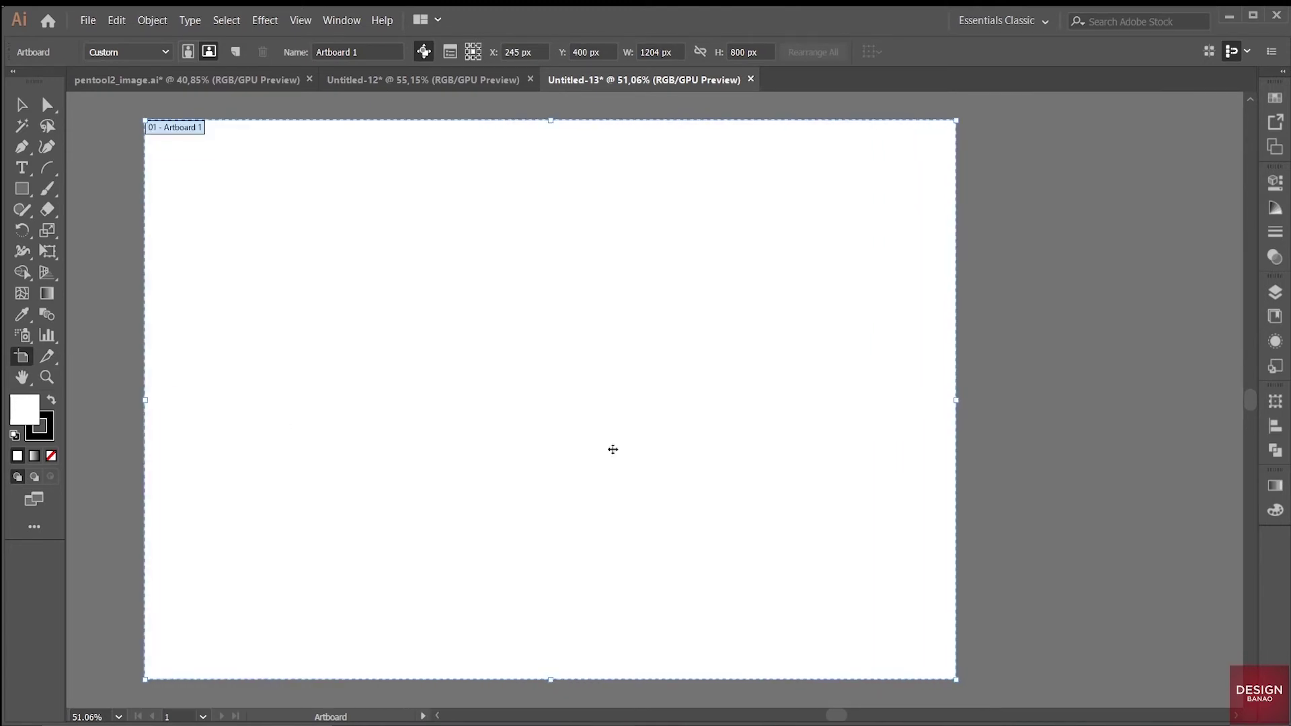
mouse_move(956, 402)
mouse_down()
mouse_move(1157, 397)
mouse_move(1143, 400)
mouse_up()
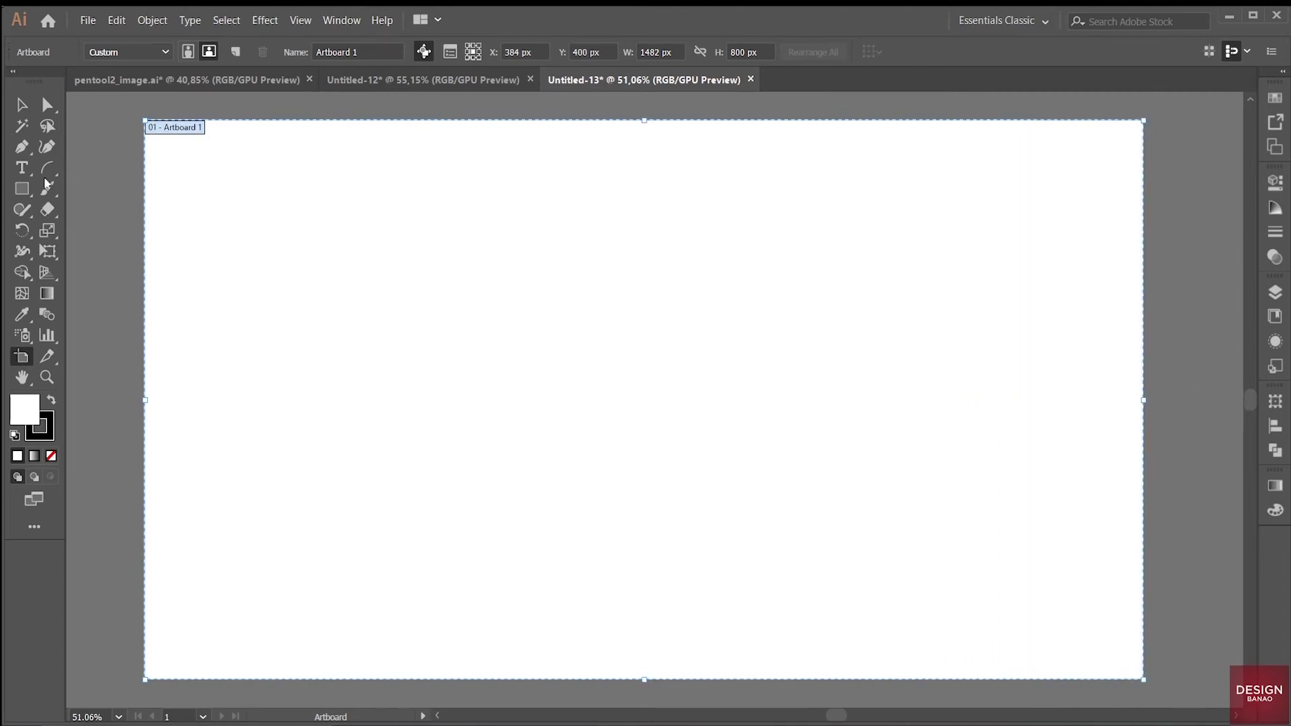
click(21, 104)
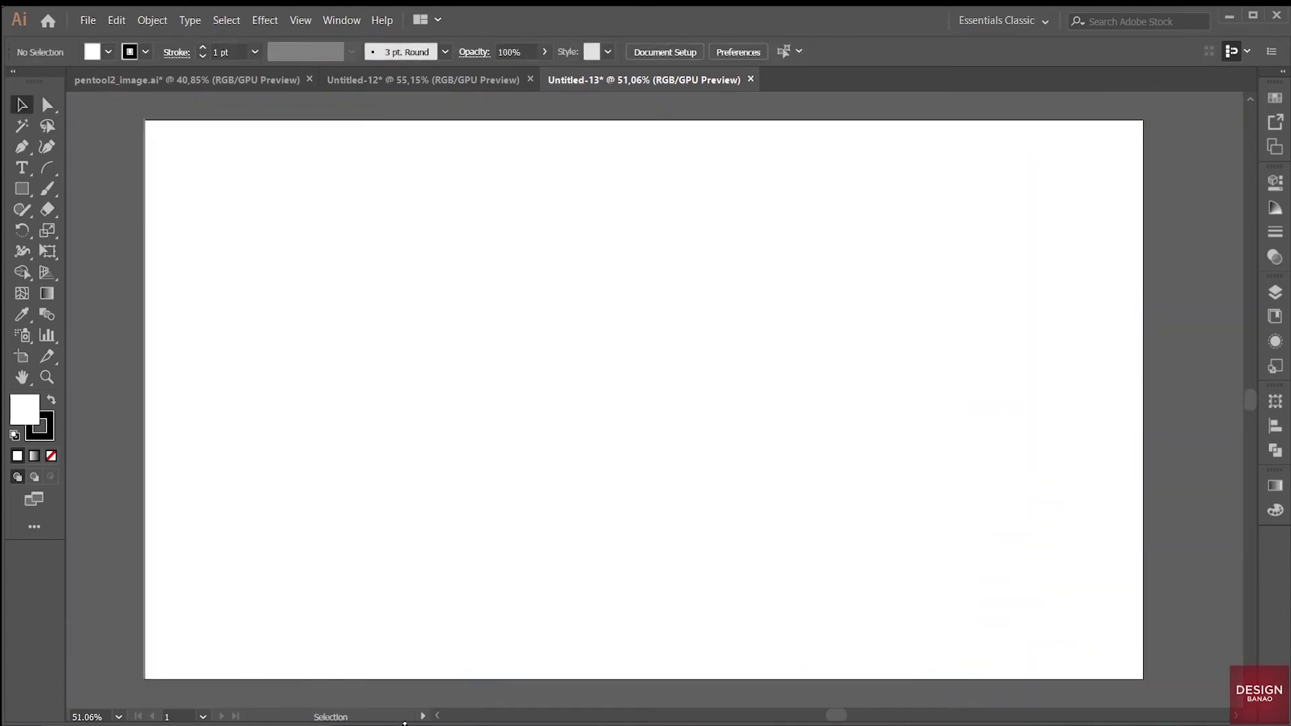
- Place batman_logo.jpg, enlarge it to 1380 × 776.44 px and embed it in the document
click(374, 683)
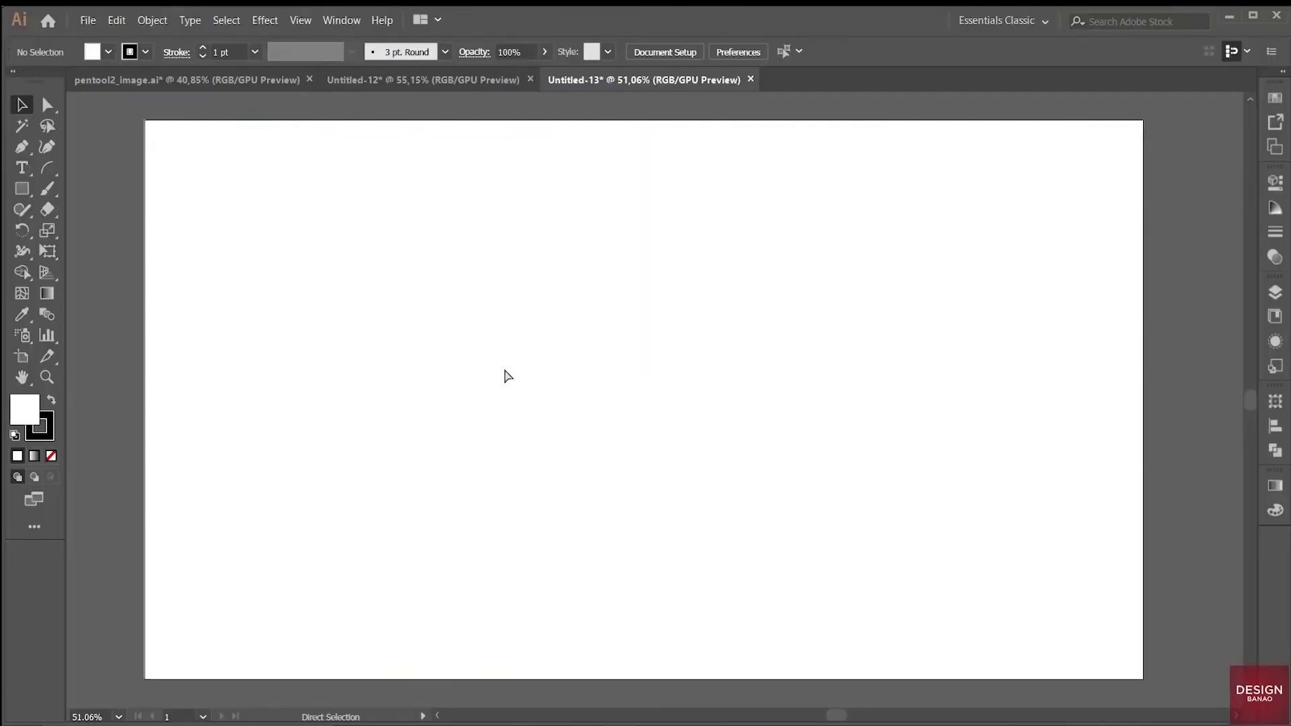
click(503, 374)
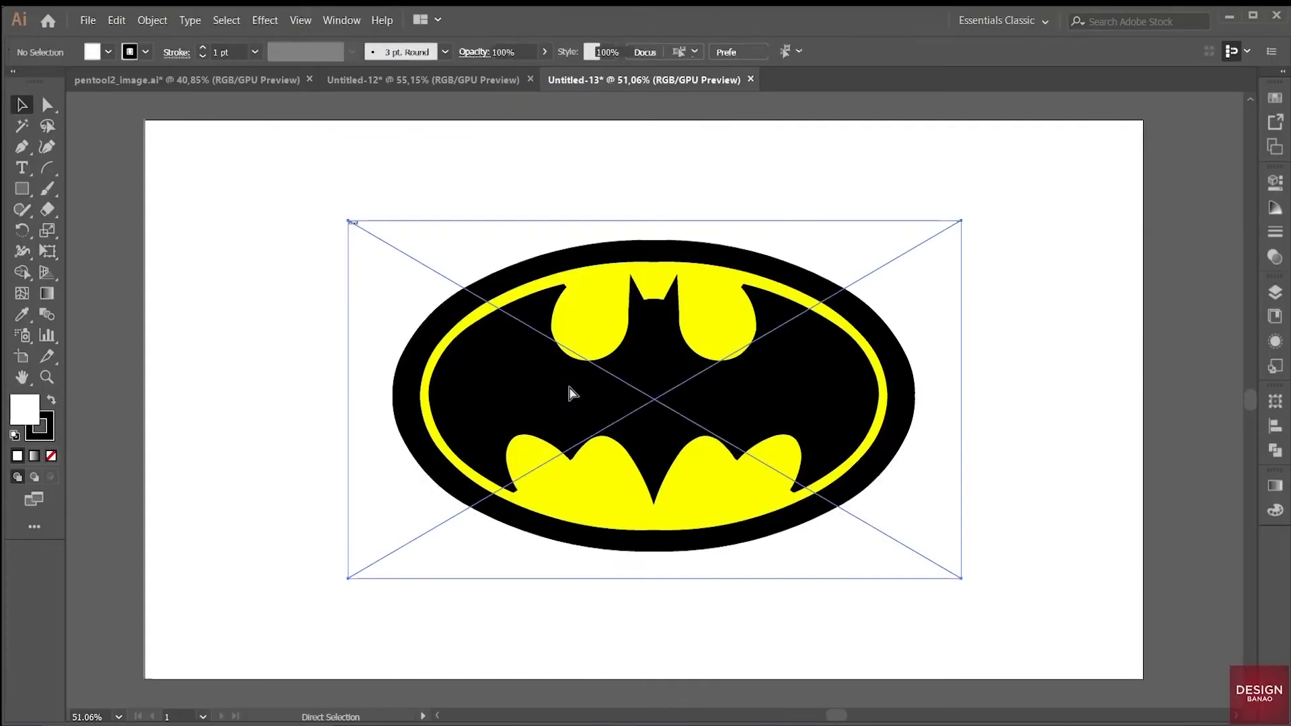
drag(959, 578, 1017, 634)
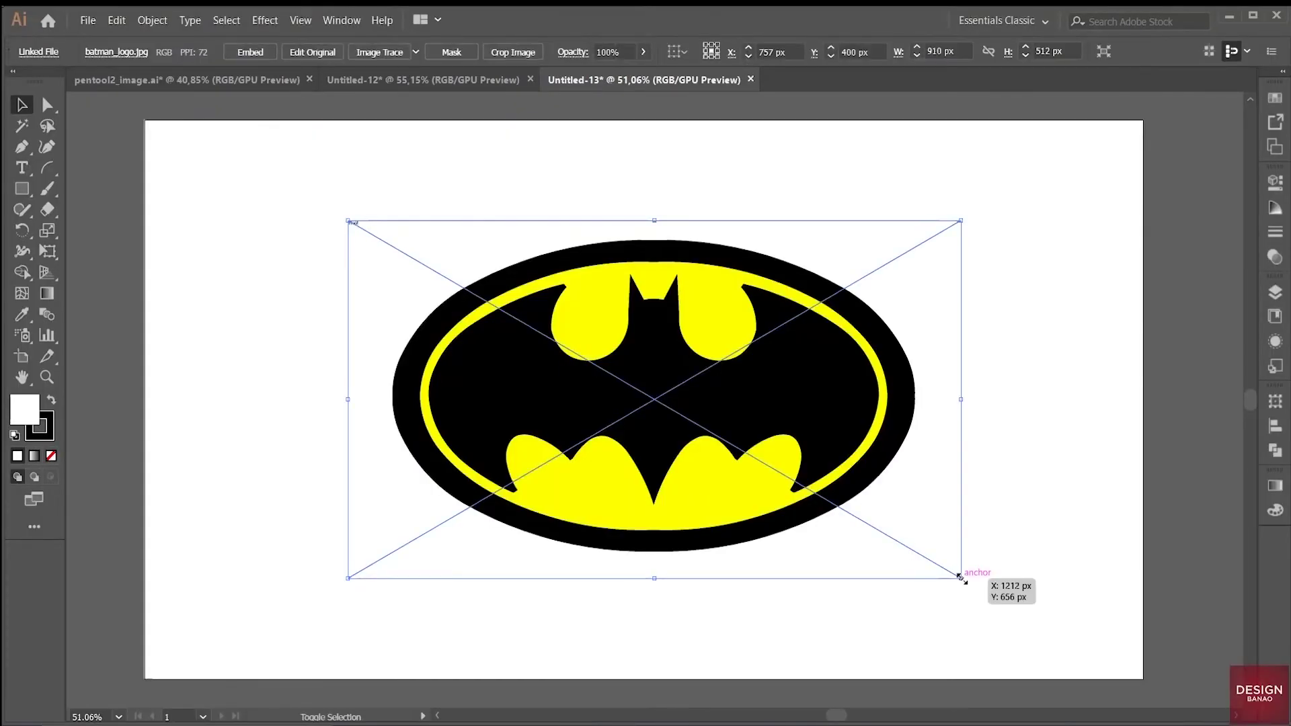
drag(1017, 634, 1119, 707)
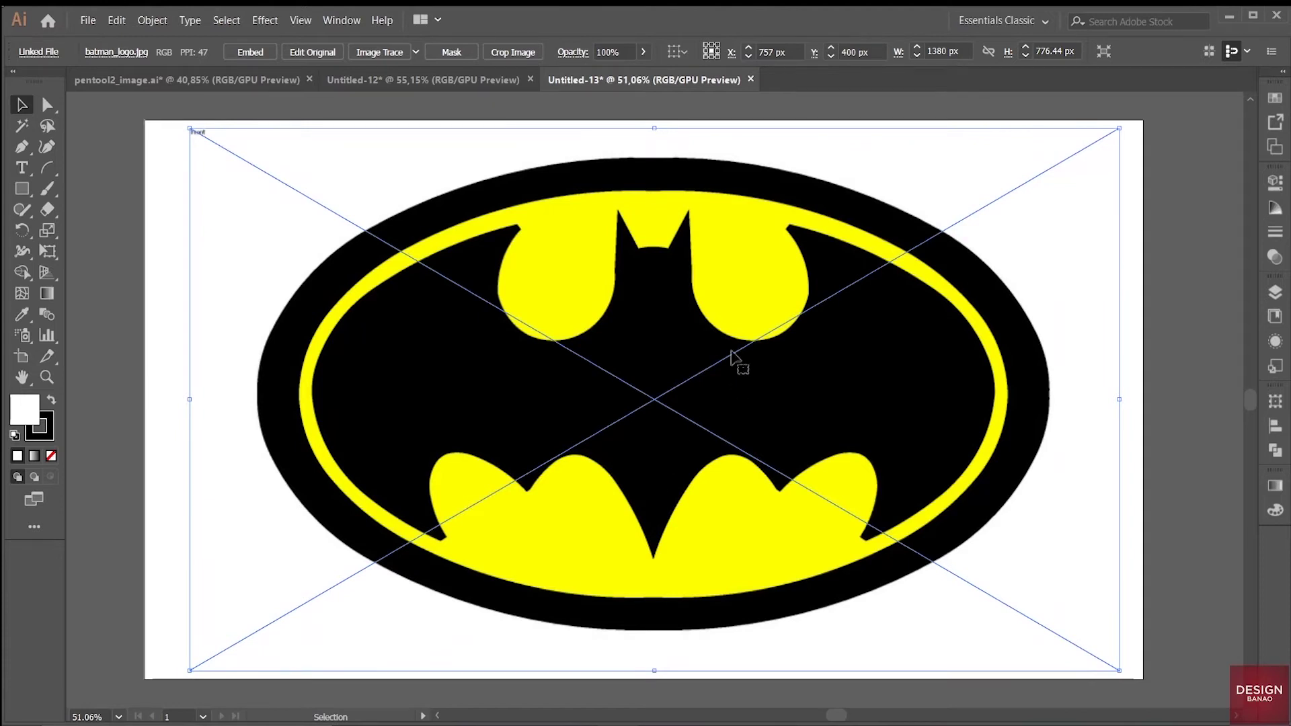
click(260, 51)
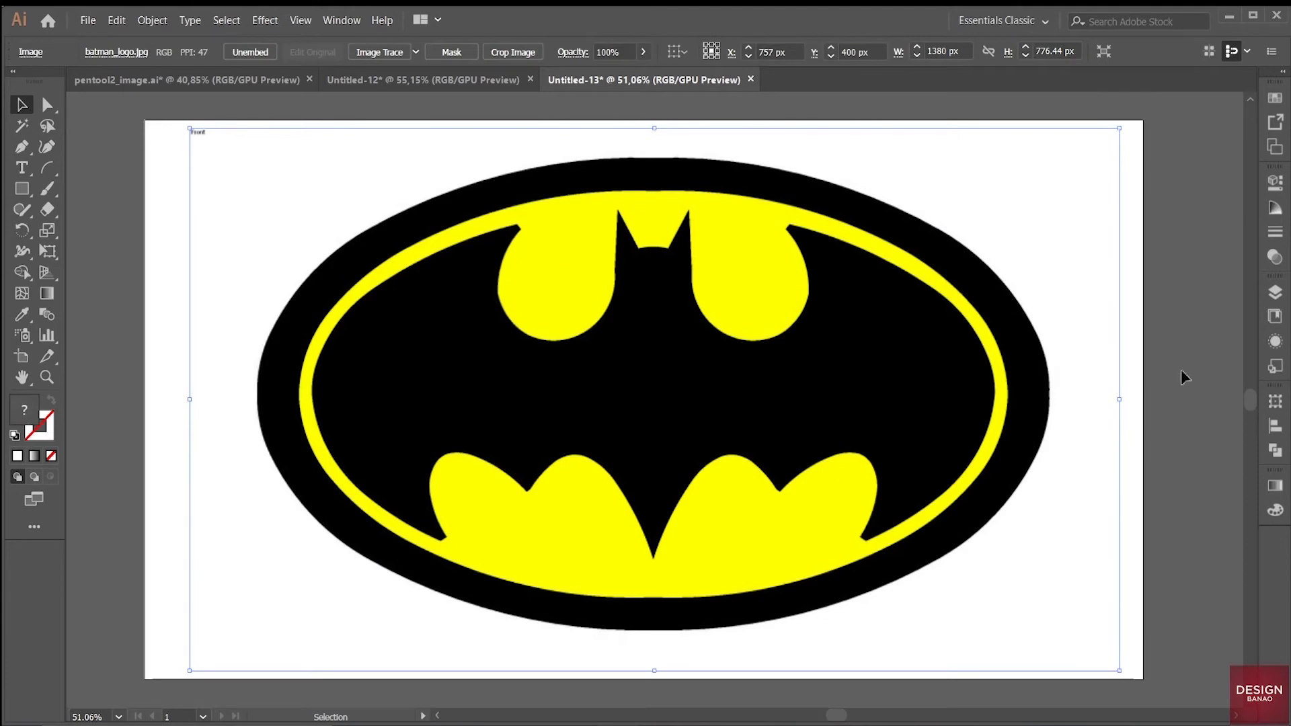
click(1274, 292)
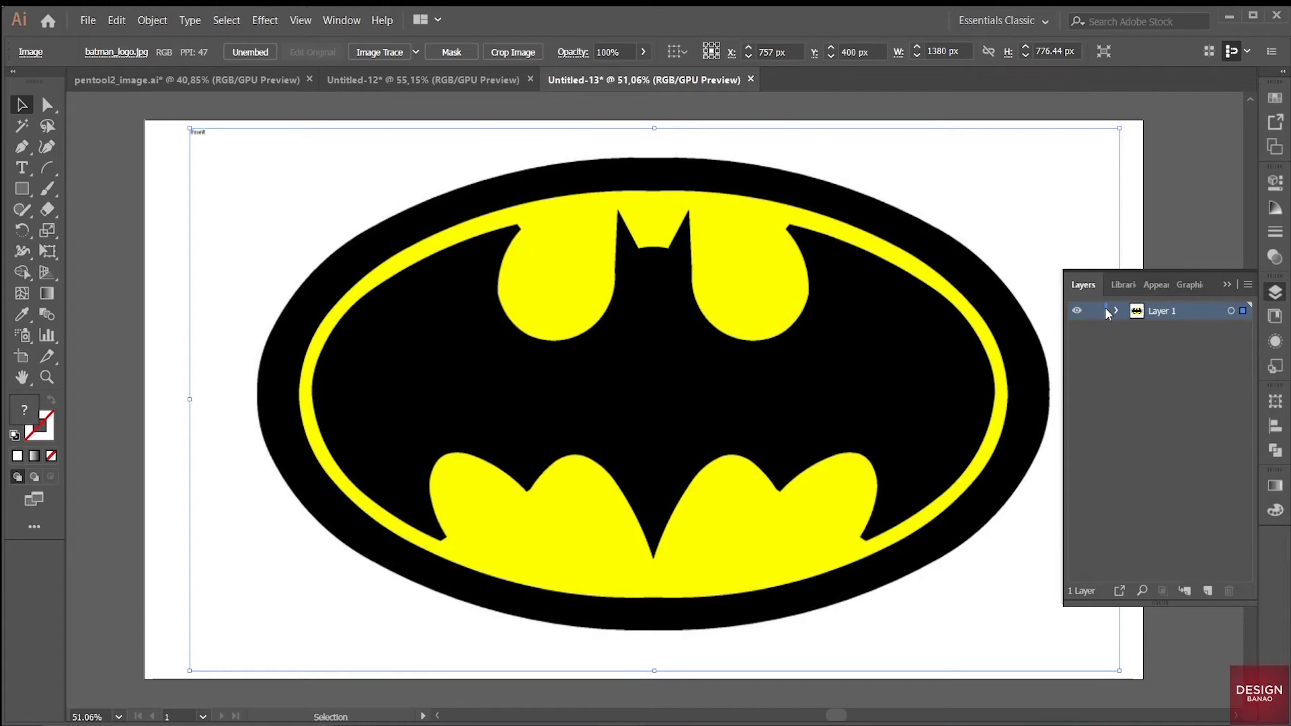
- Make Layer 1 a dimmed locked template, add Layer 2, and reset fill and stroke to defaults
click(1245, 287)
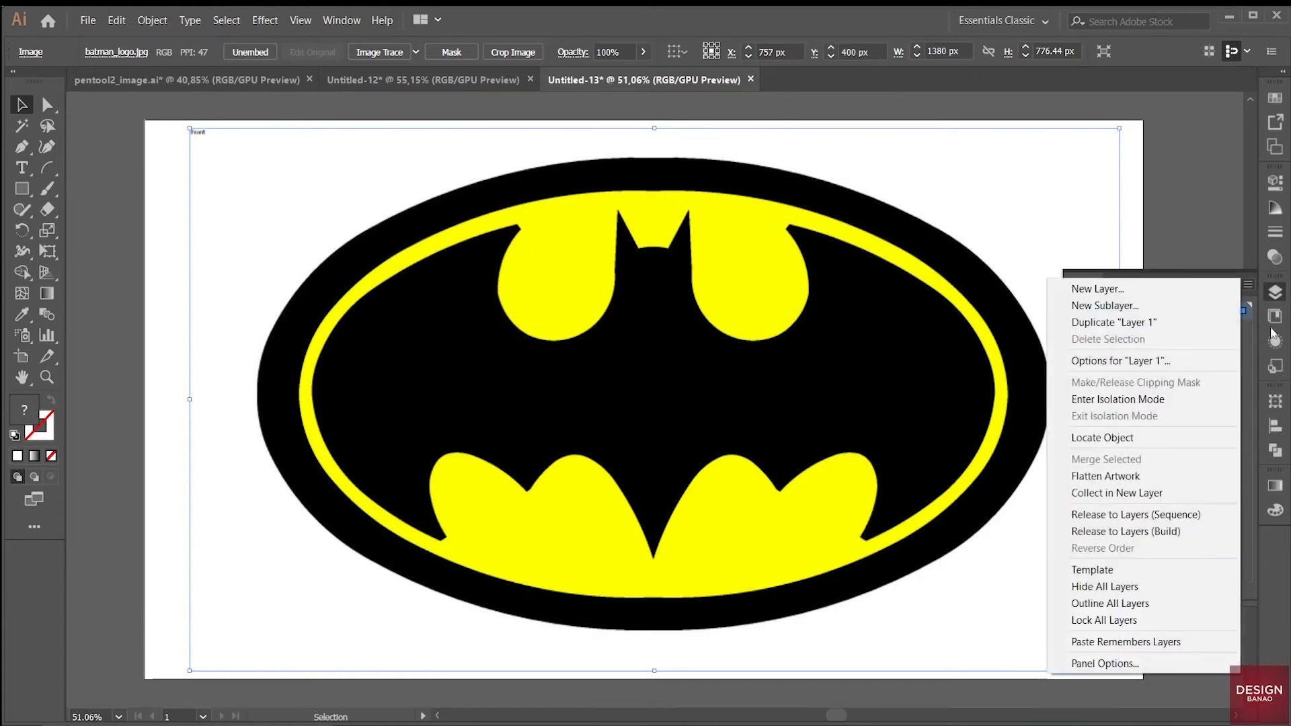
click(1120, 569)
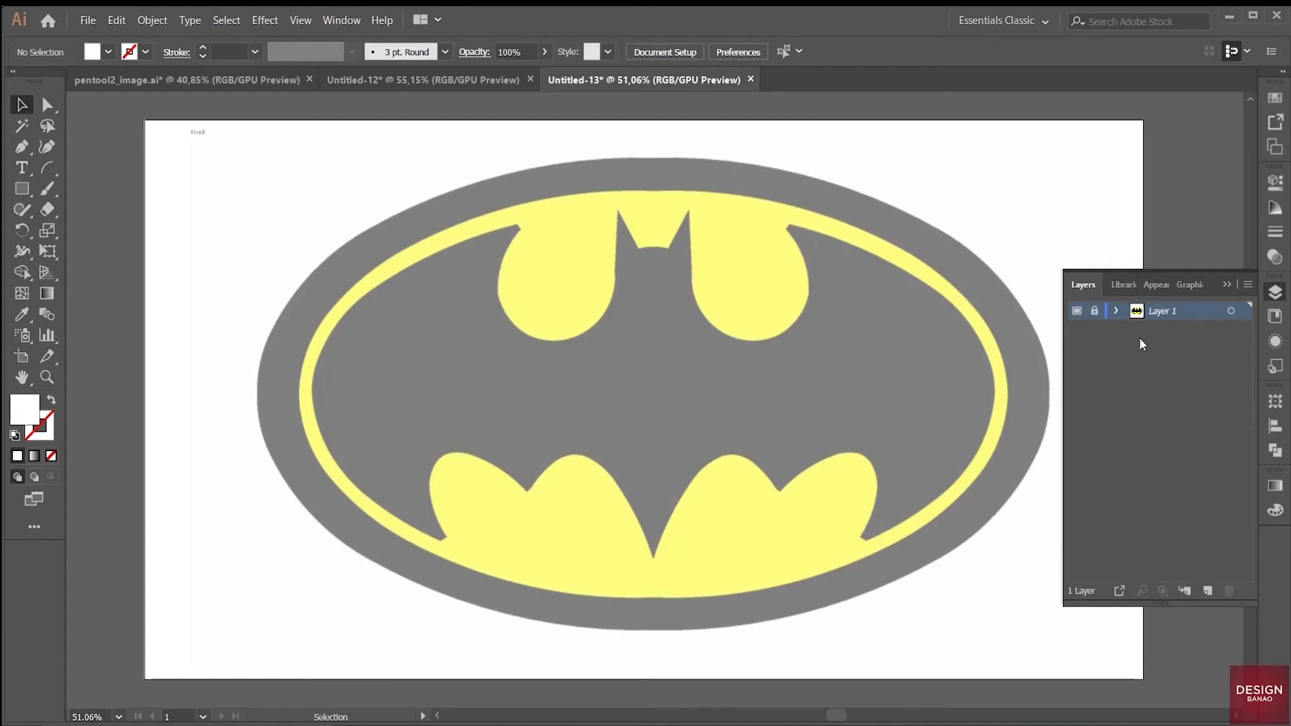
click(1208, 590)
click(14, 436)
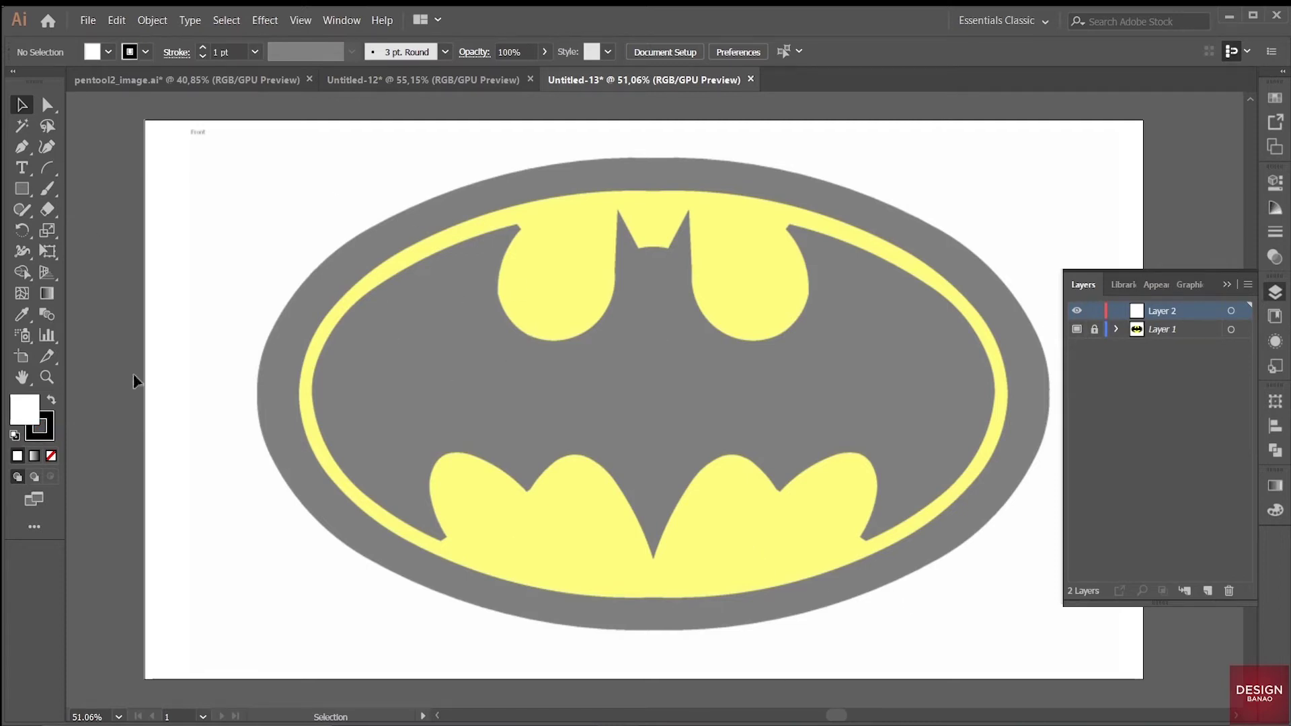
click(22, 148)
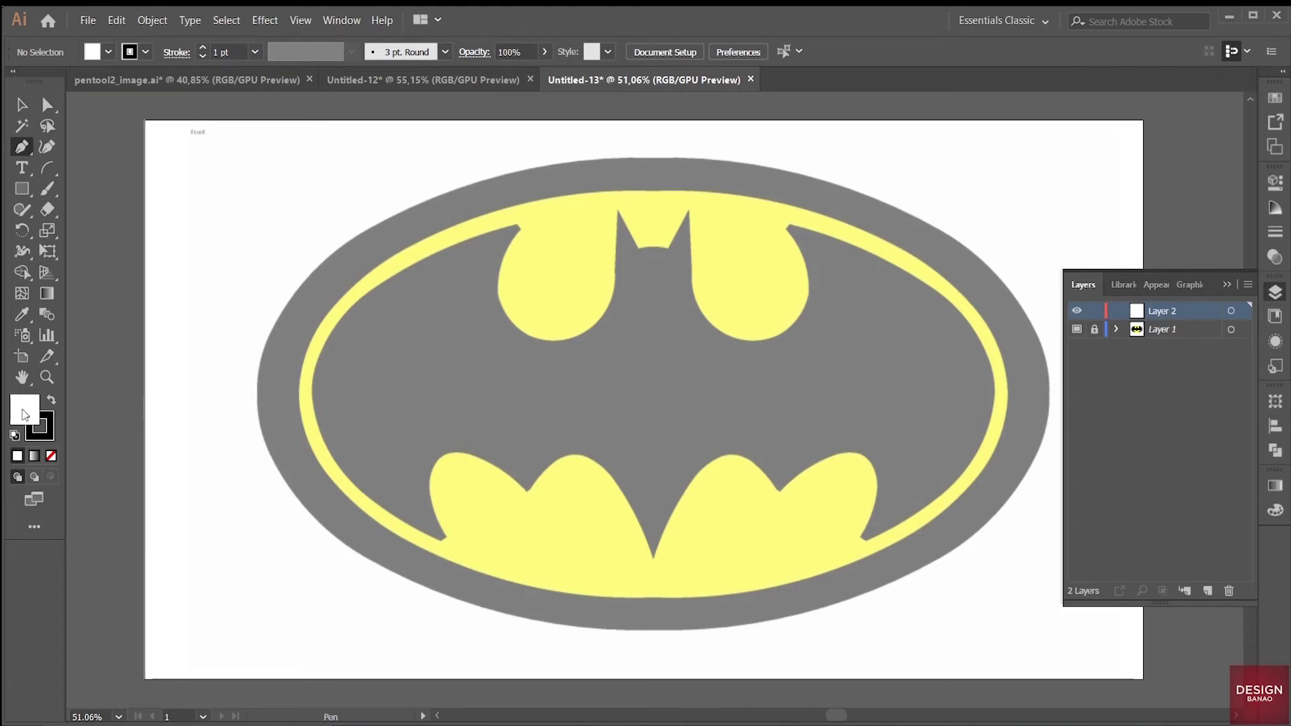
- With fill set to None, place curved Pen anchors from the oval's top centre down its left edge to the bottom centre
click(51, 457)
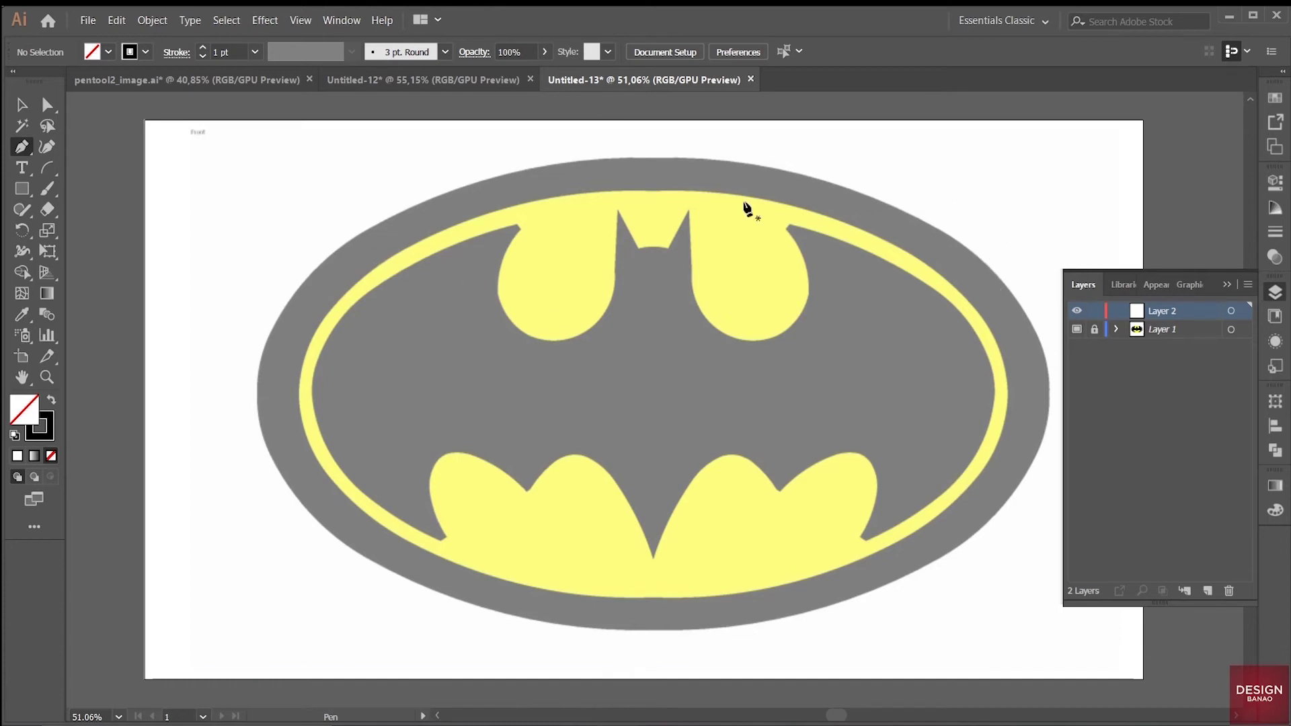
click(653, 158)
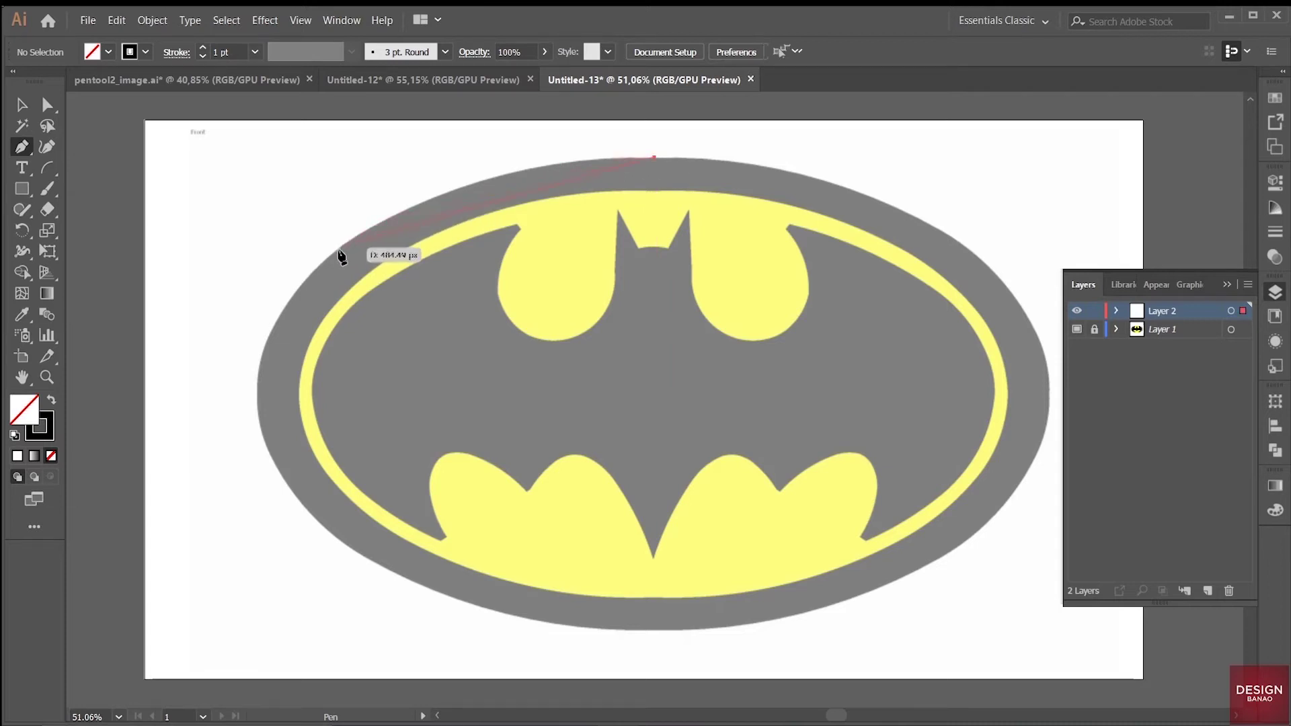
drag(302, 284, 182, 414)
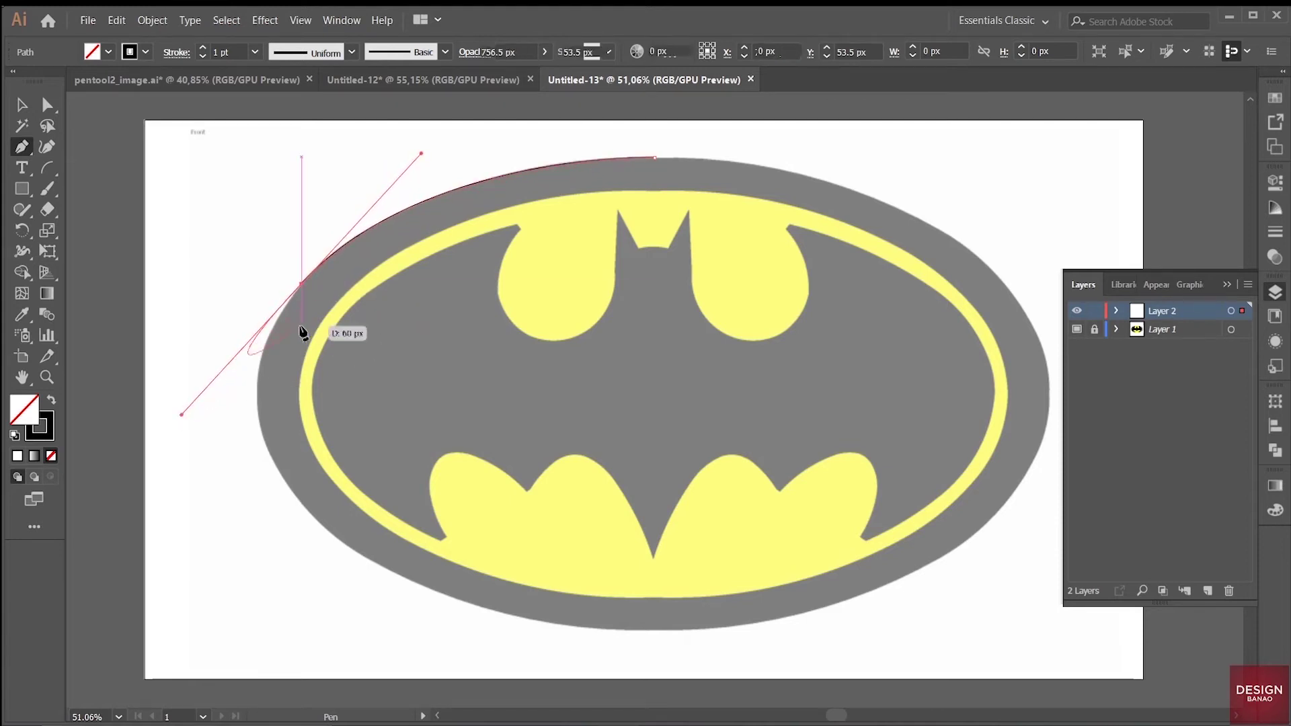
click(343, 549)
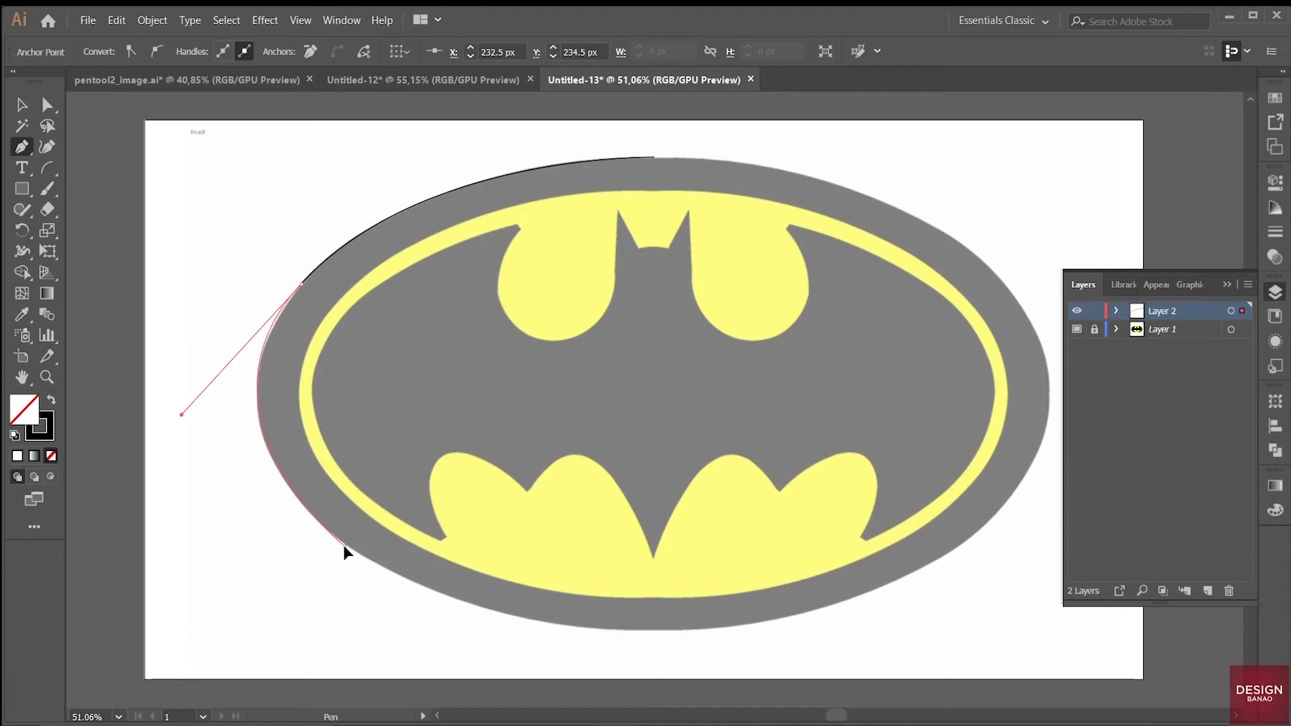
drag(350, 556, 348, 551)
drag(343, 550, 359, 554)
mouse_move(356, 553)
mouse_down()
mouse_move(415, 610)
mouse_move(657, 635)
mouse_up()
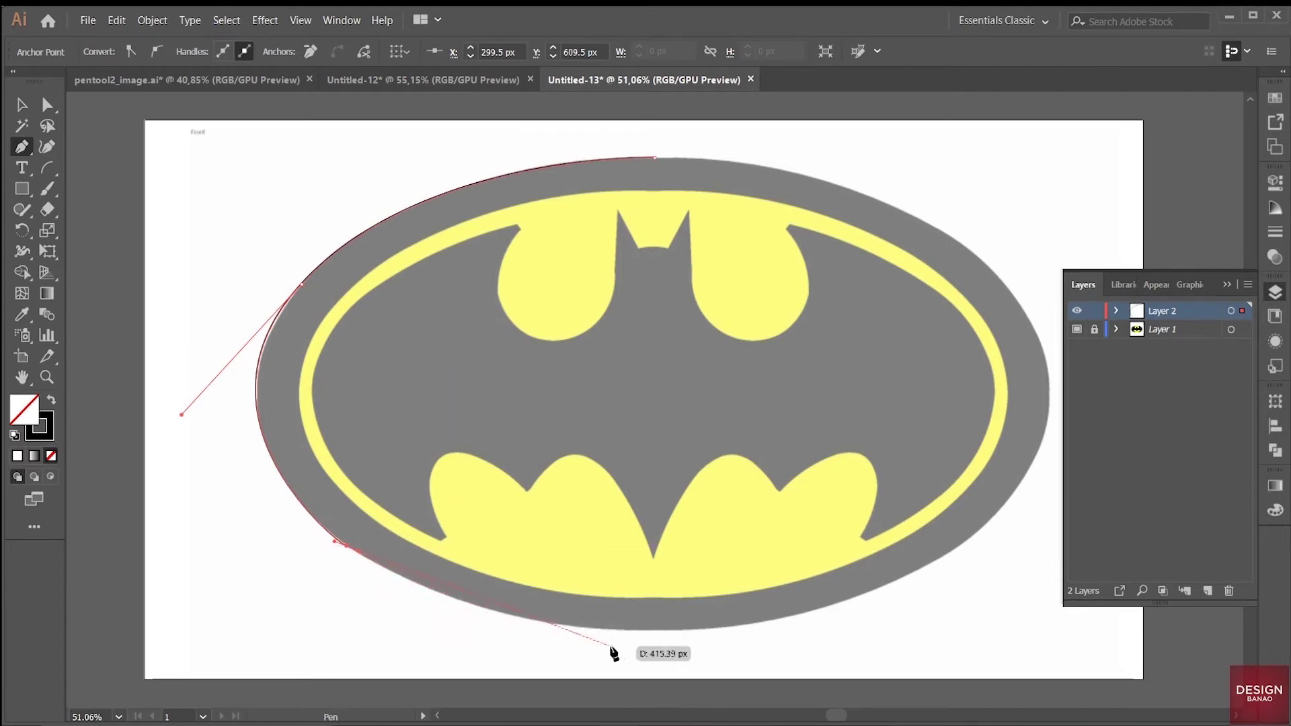
drag(655, 631, 749, 626)
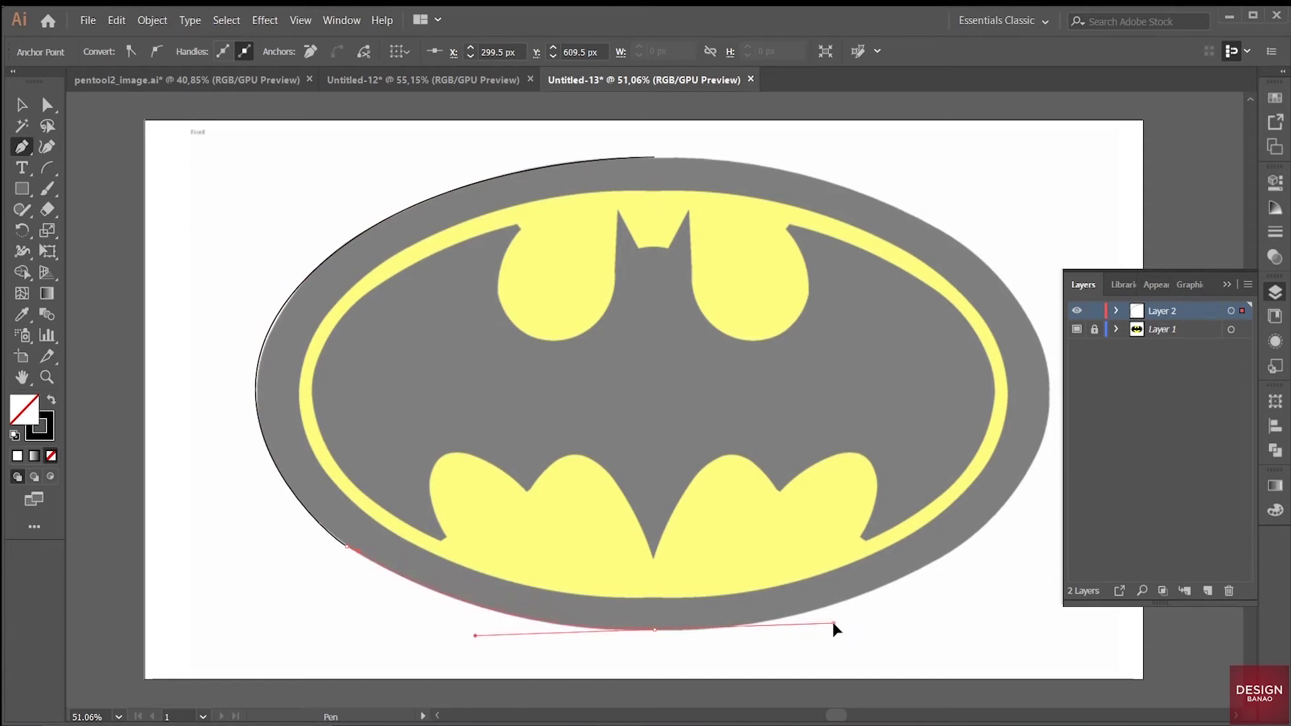
drag(832, 623, 832, 622)
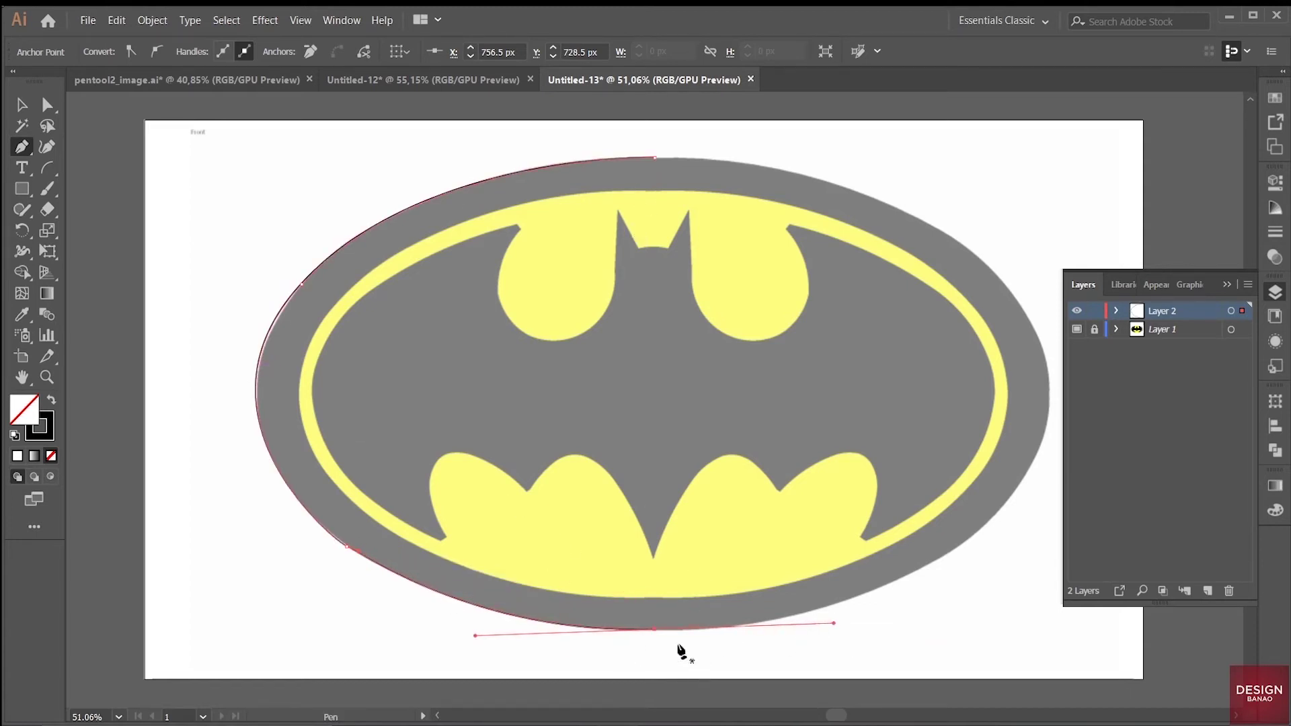
- Reflect a vertical copy of the half-oval path and align it with the oval's right edge
key(v)
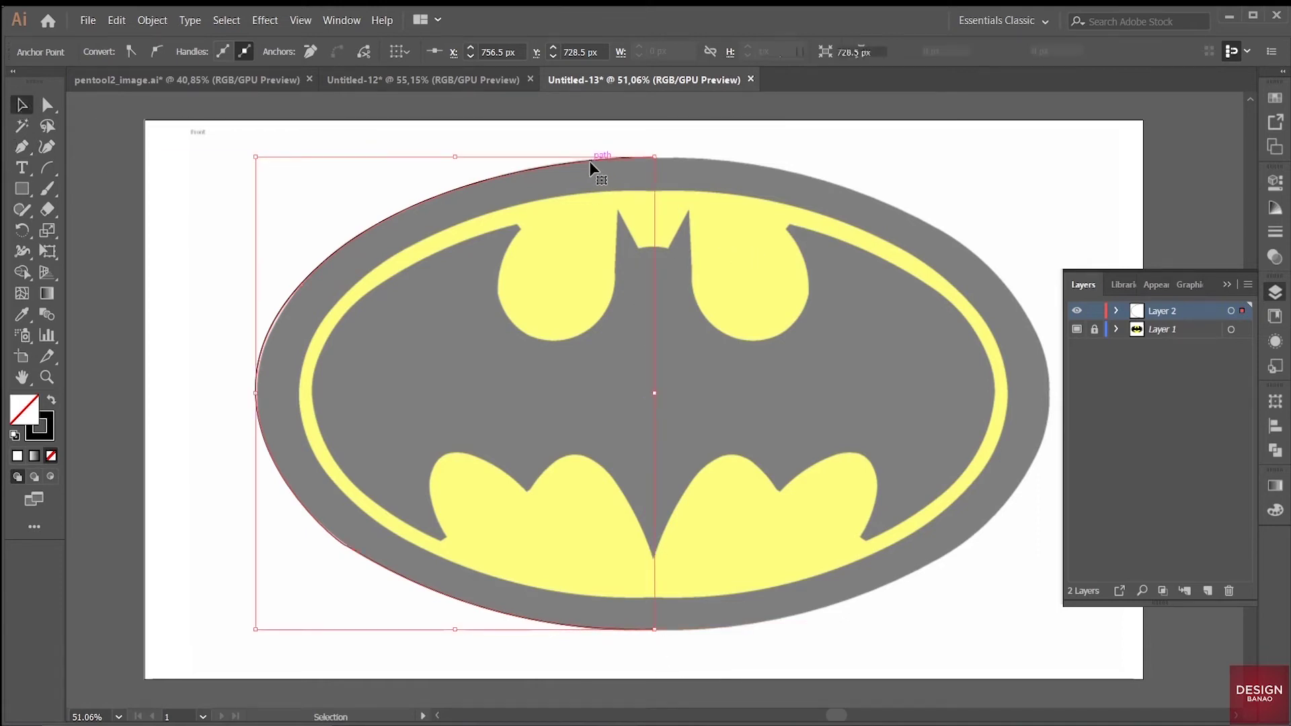
click(595, 148)
click(574, 162)
right_click(574, 161)
mouse_move(622, 383)
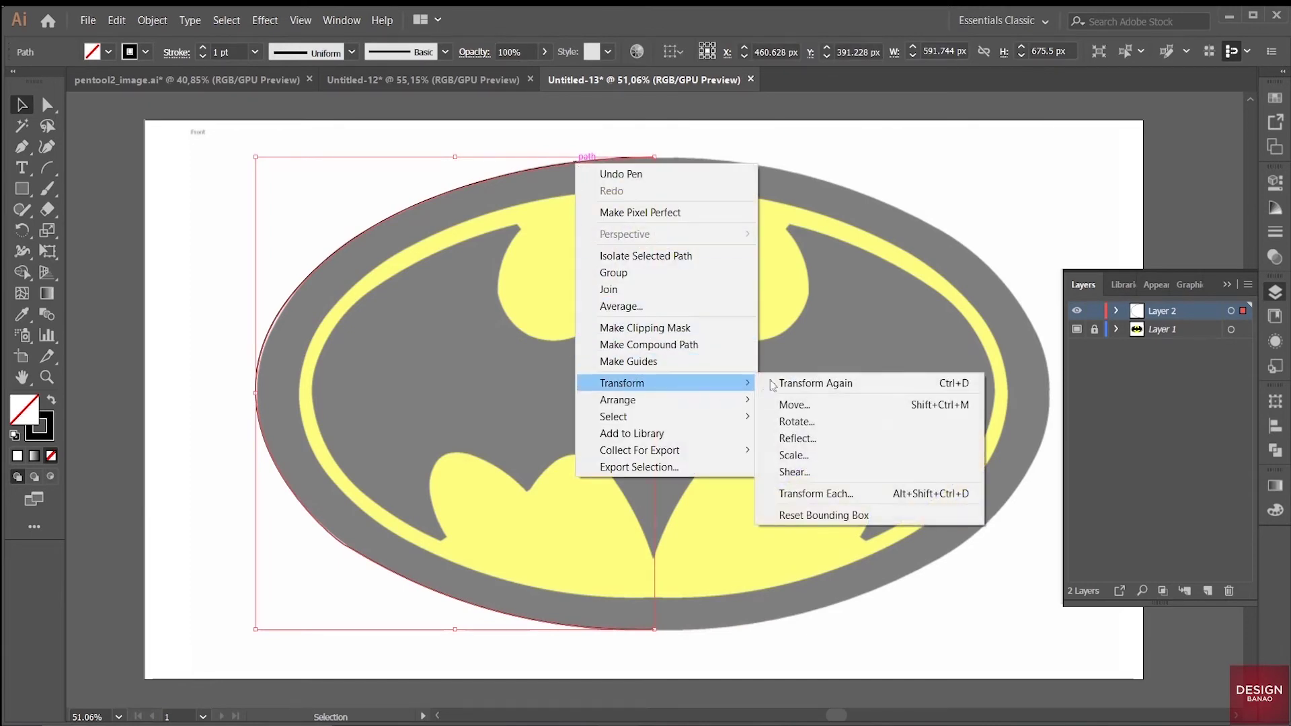
click(797, 438)
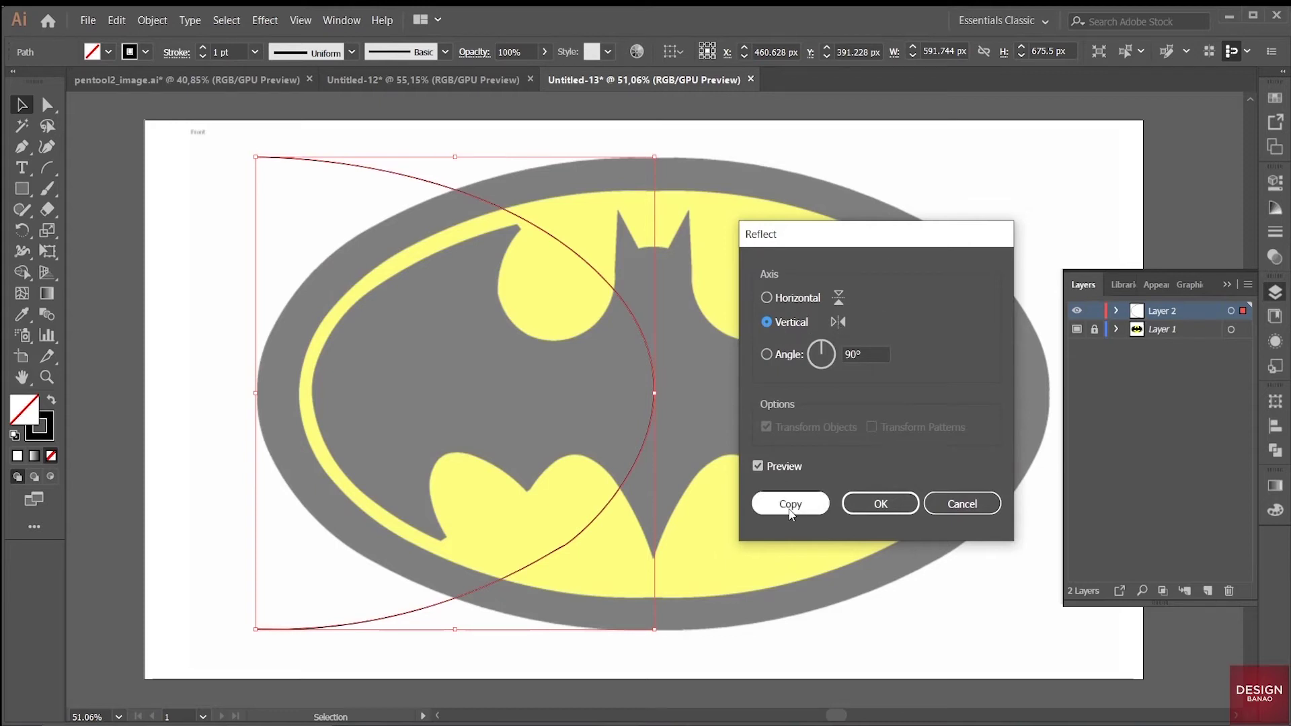
click(789, 509)
drag(642, 334, 1031, 366)
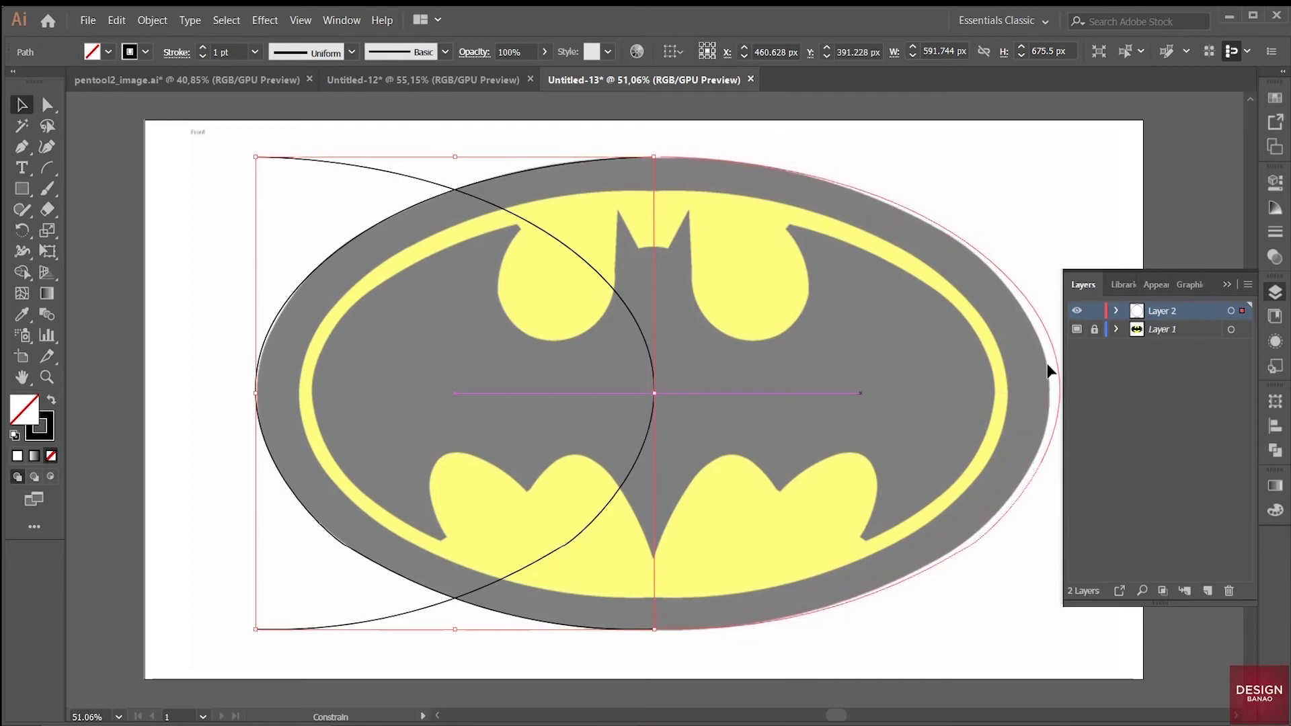
drag(1030, 368, 1042, 368)
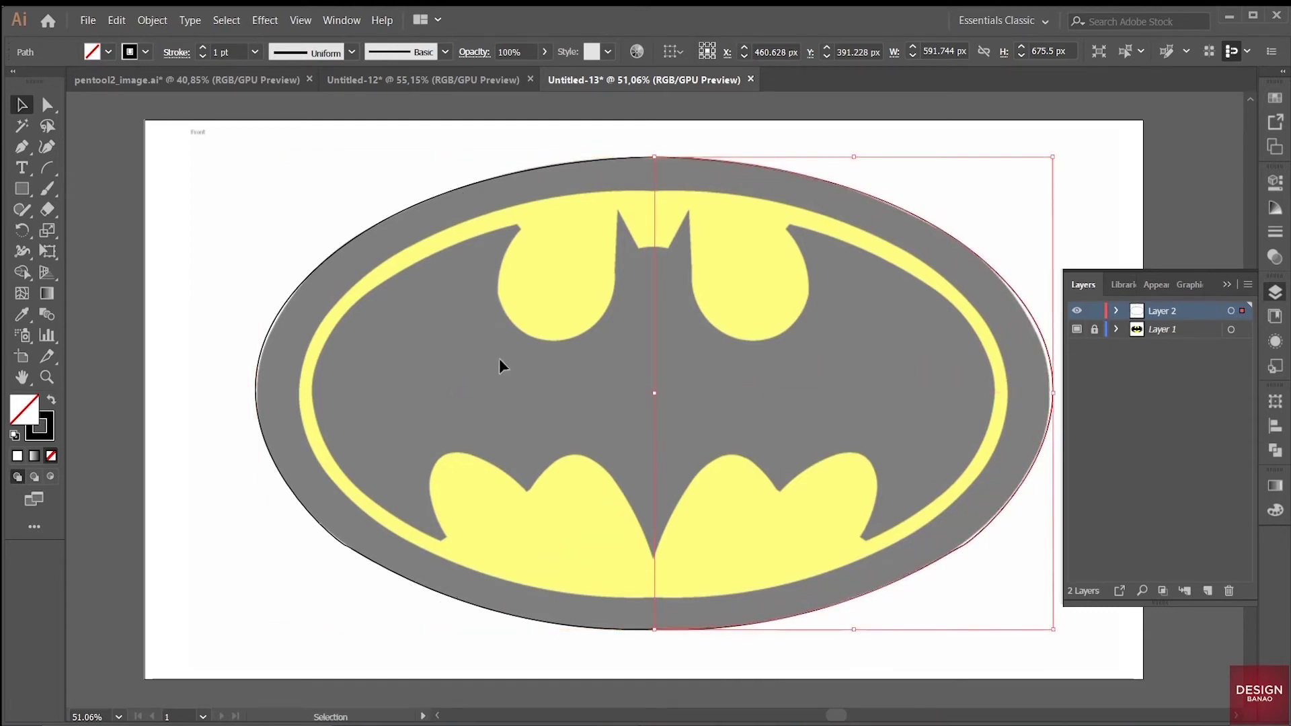
click(451, 157)
- Join the two oval halves at their top endpoints
key(ctrl+a)
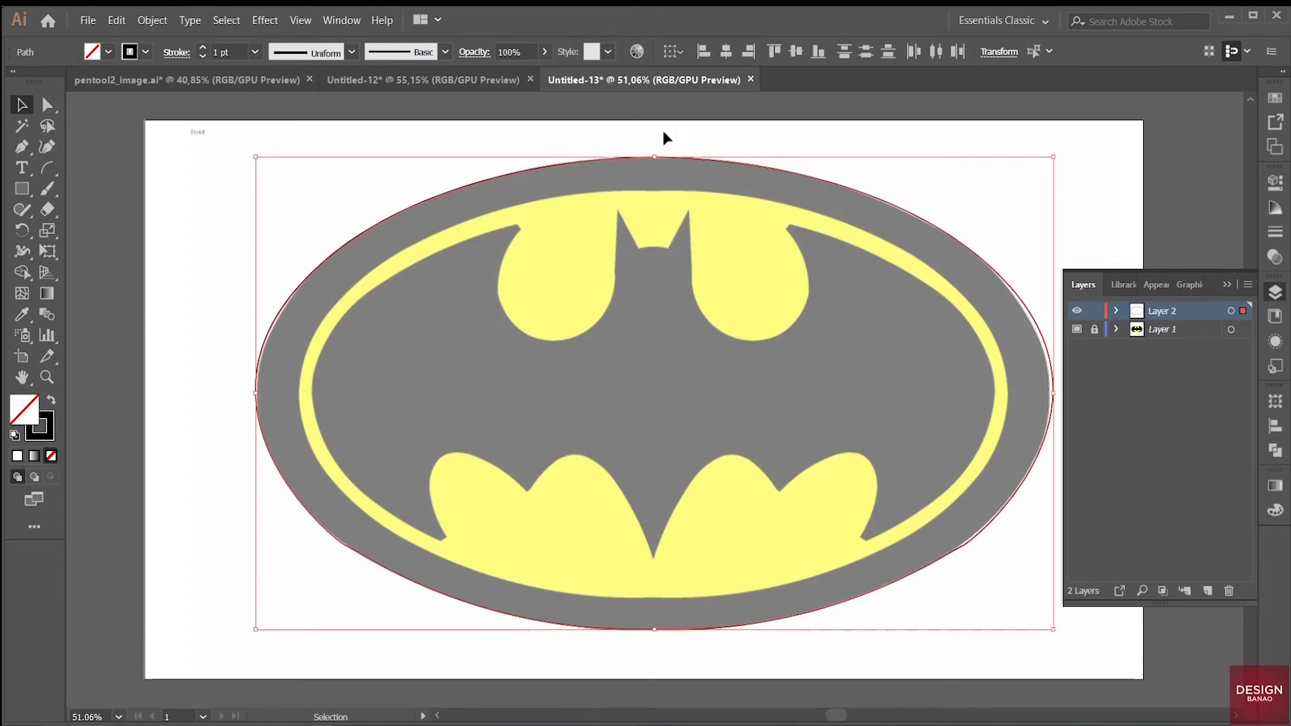
drag(632, 136, 652, 154)
click(50, 106)
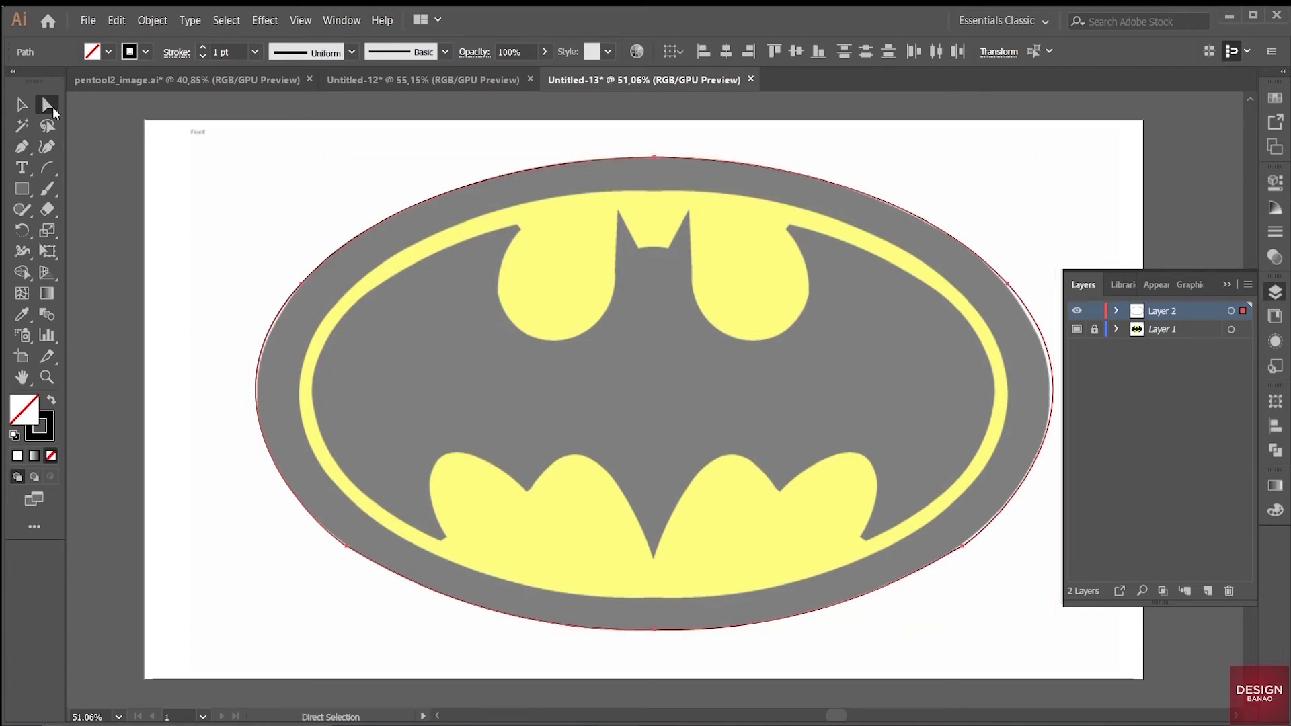
drag(696, 184, 696, 184)
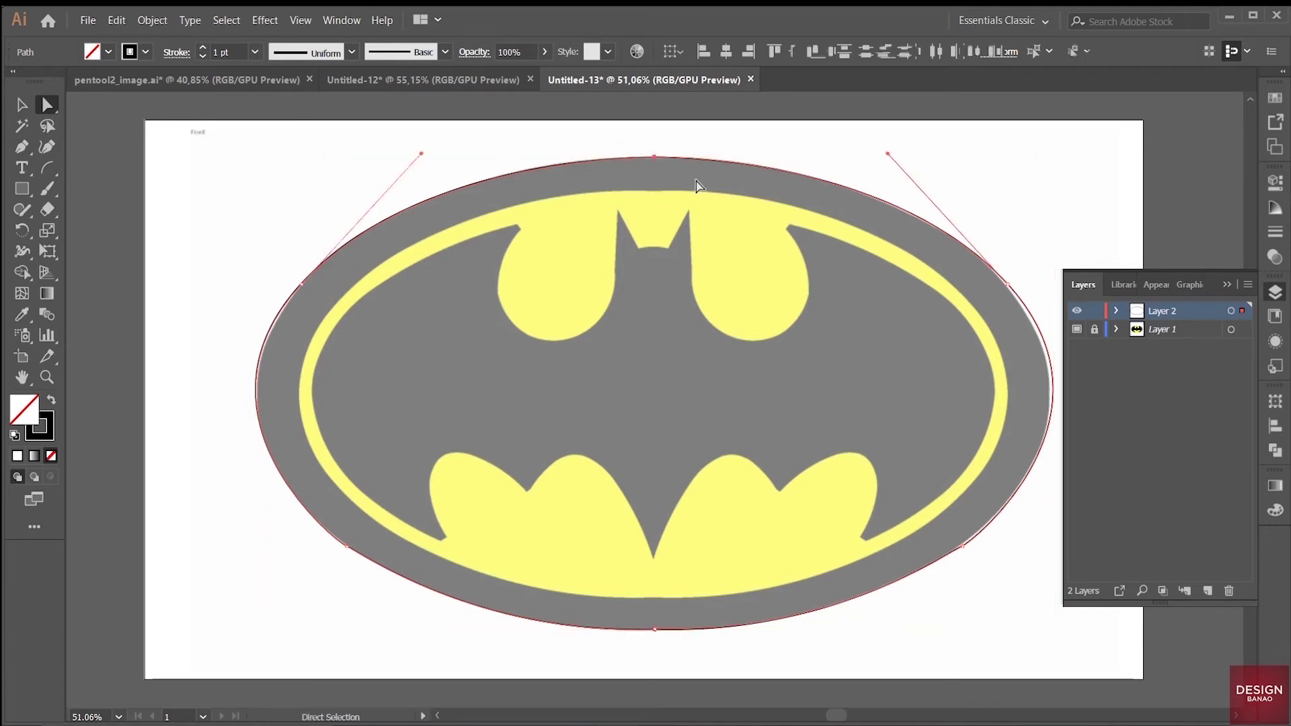
key(ctrl)
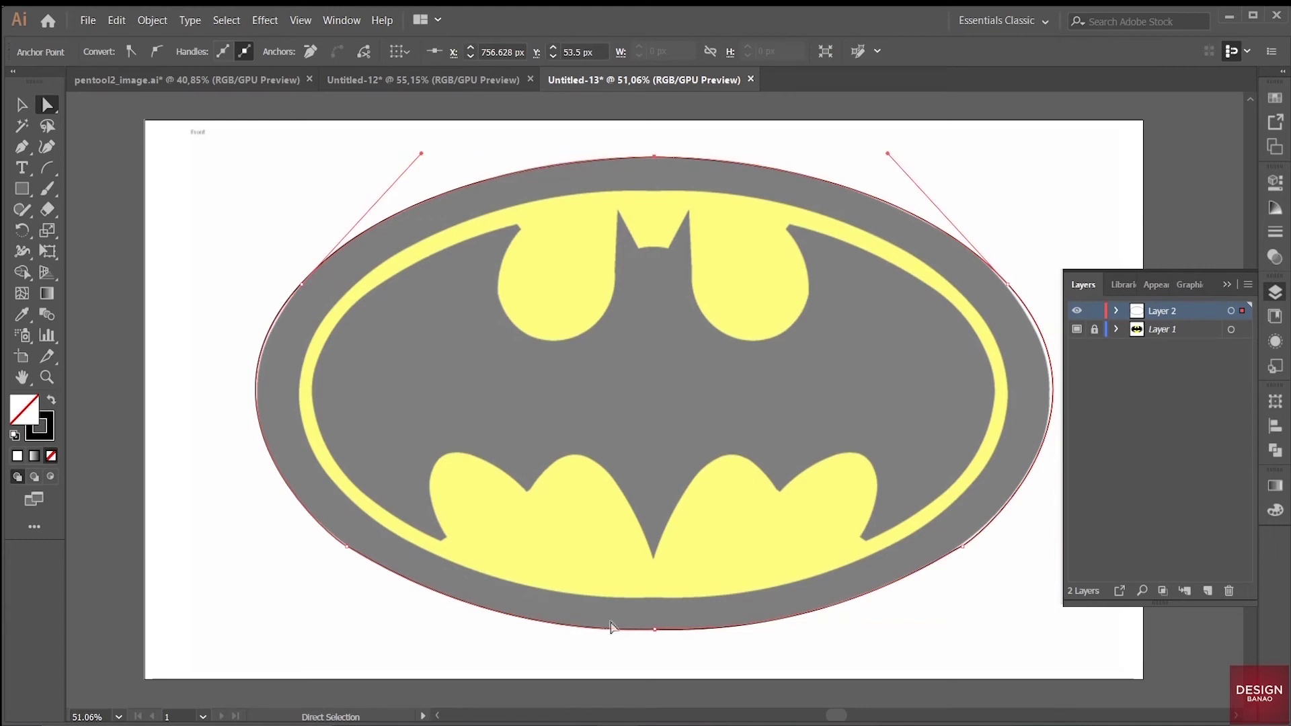
- Join the two oval halves at their bottom endpoints and check the closed outline
drag(671, 652, 630, 616)
key(ctrl)
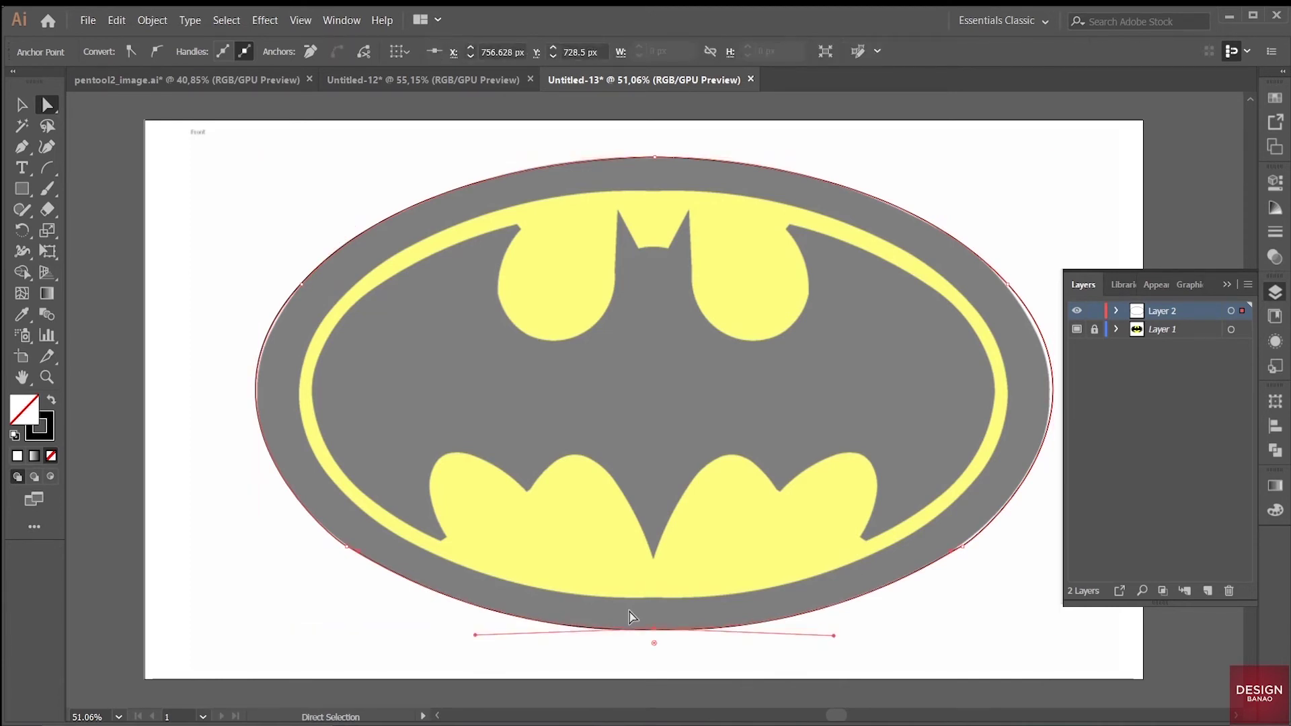
click(424, 165)
click(651, 160)
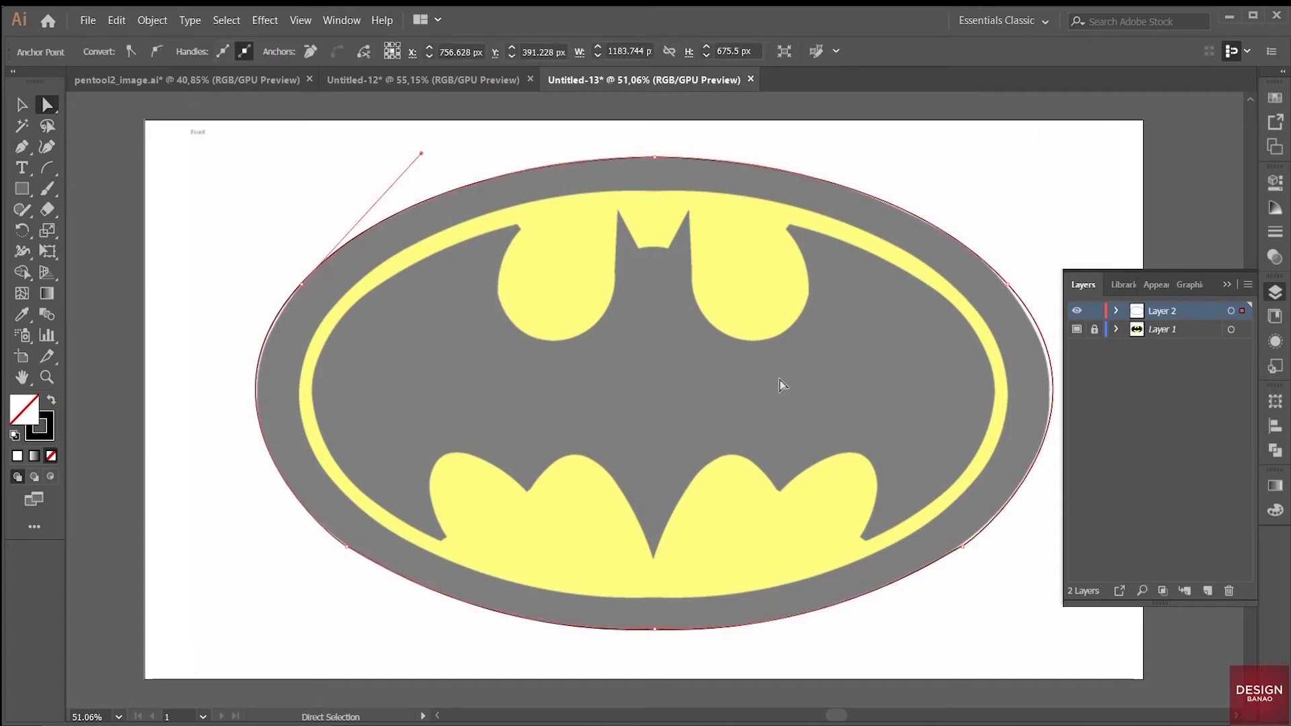
click(21, 104)
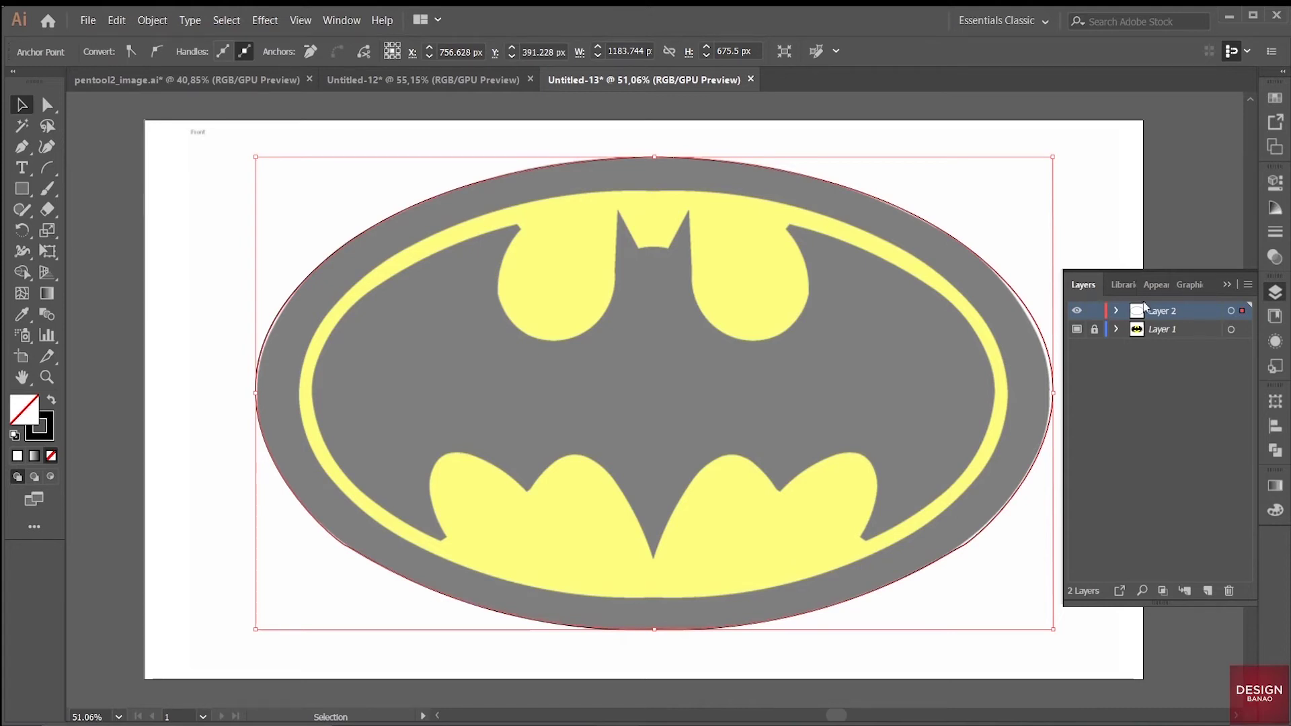
click(22, 148)
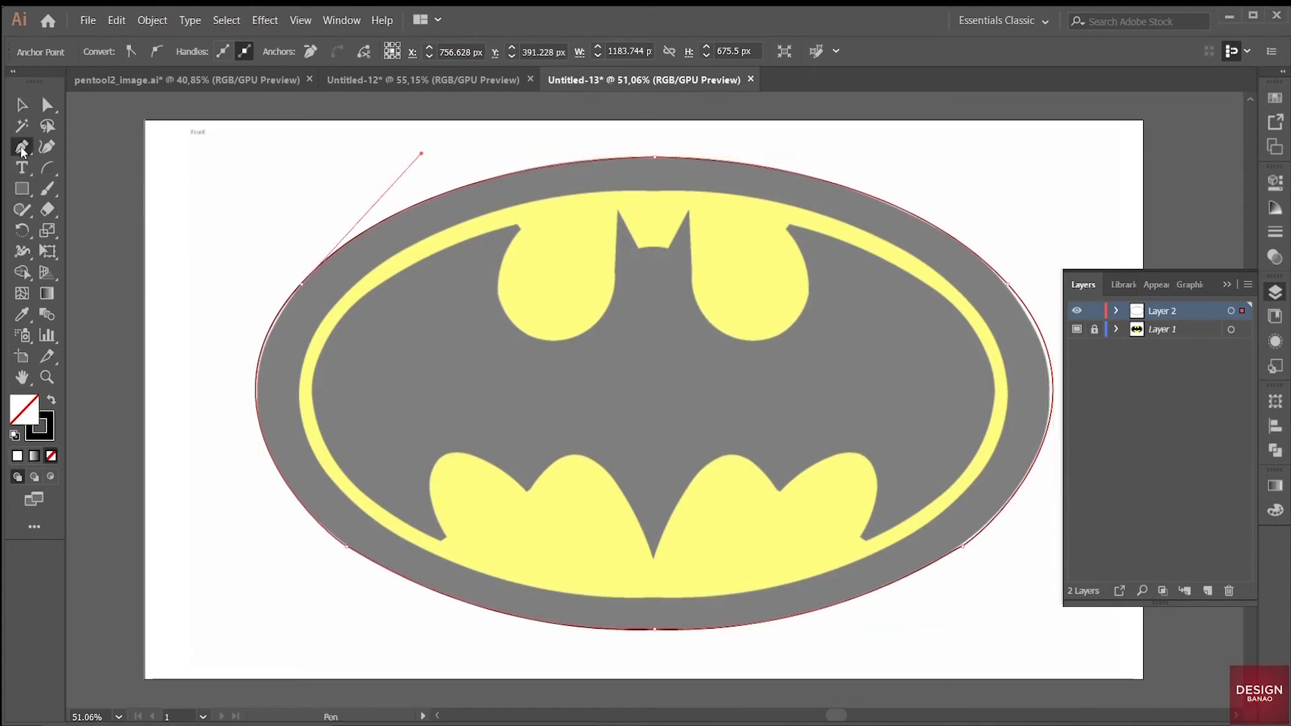
click(14, 437)
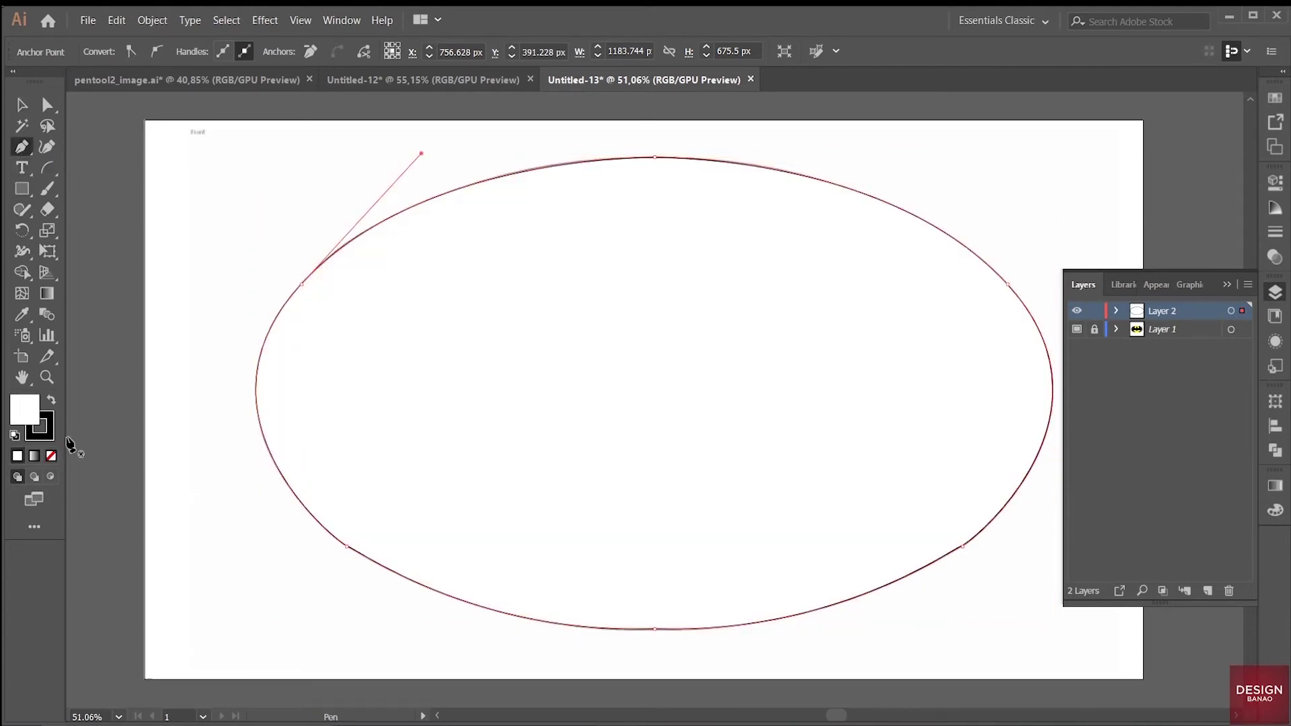
click(50, 456)
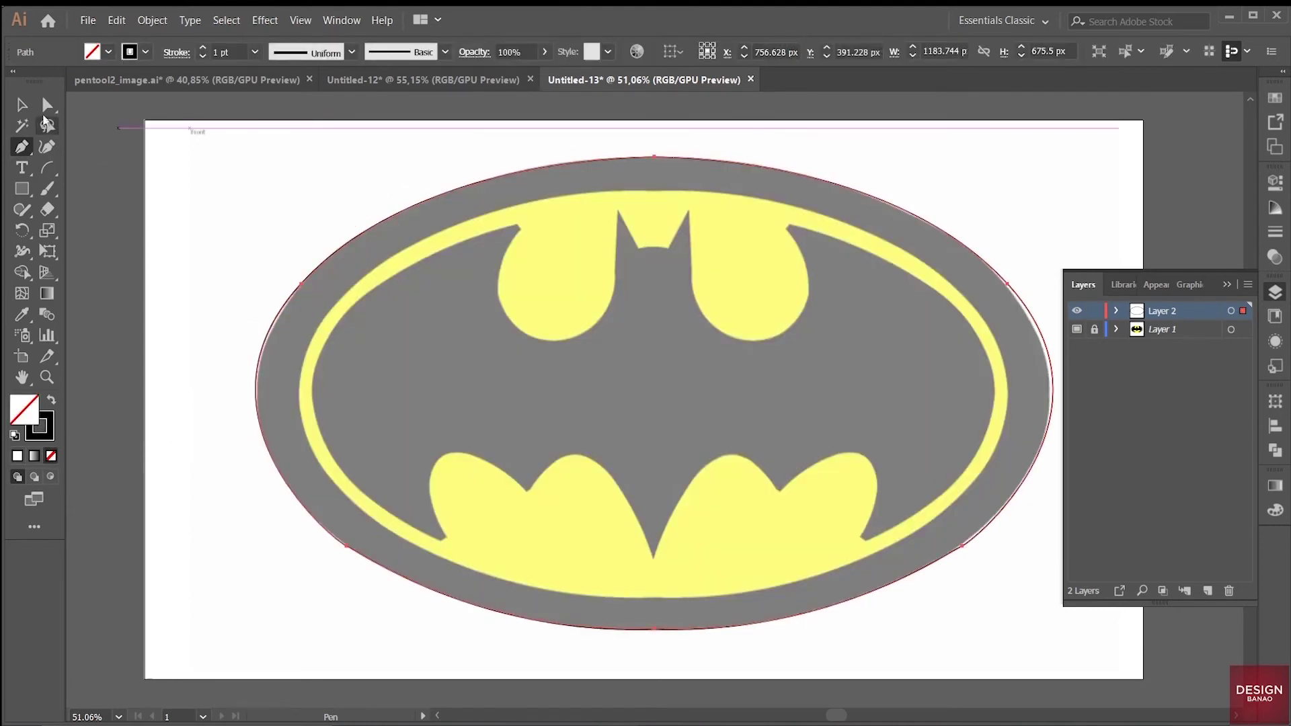
key(v)
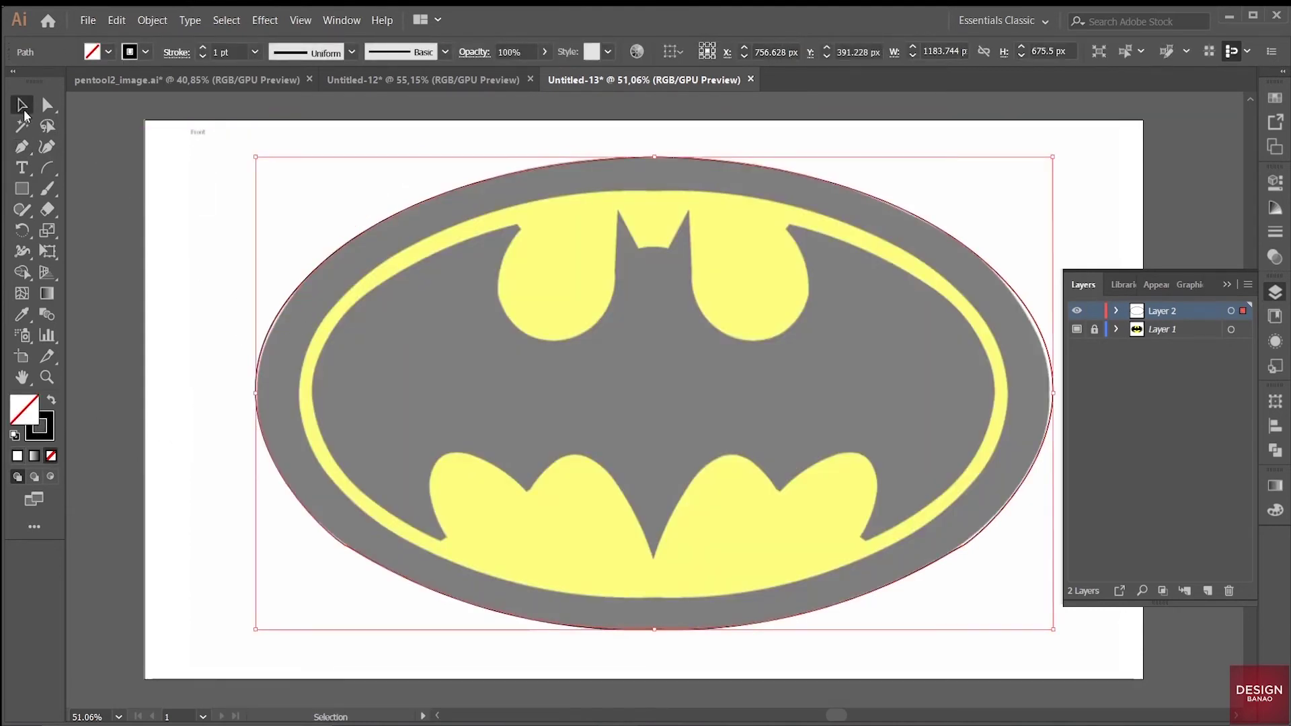
click(189, 197)
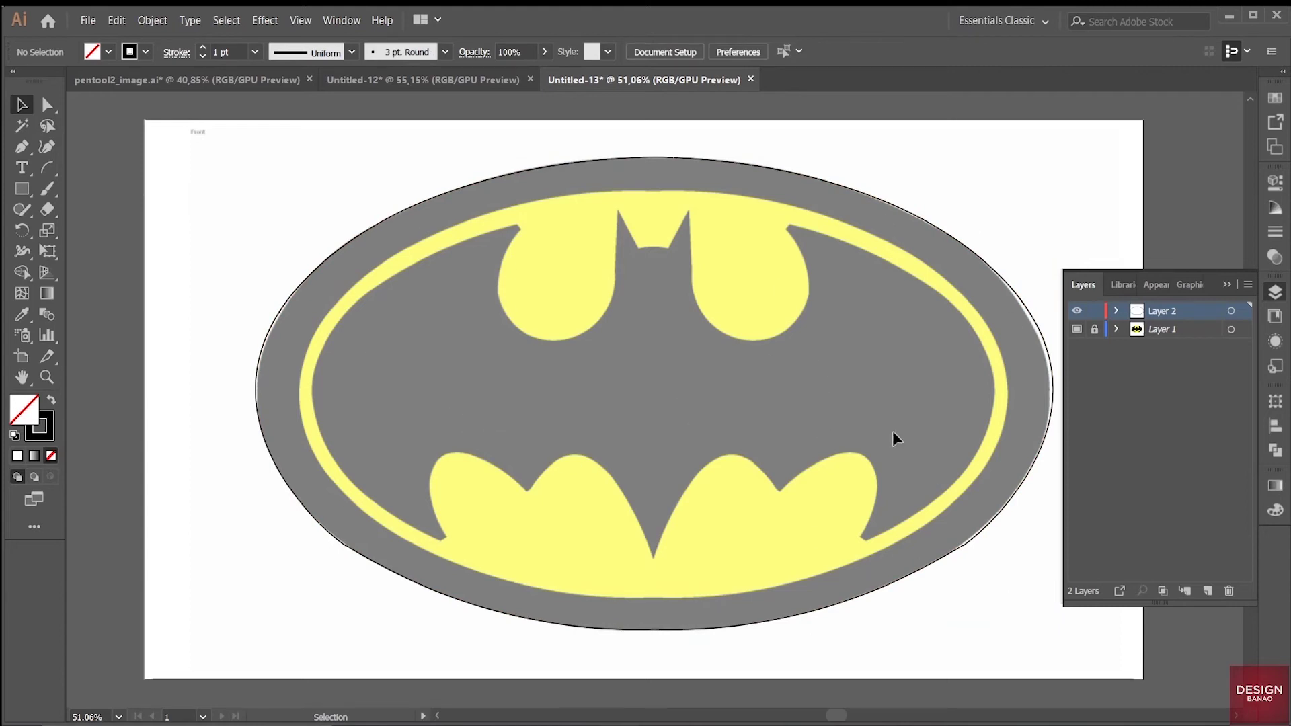
- Reshape the oval's right-side curve and nudge its right and bottom anchors to match the template edge
click(1227, 284)
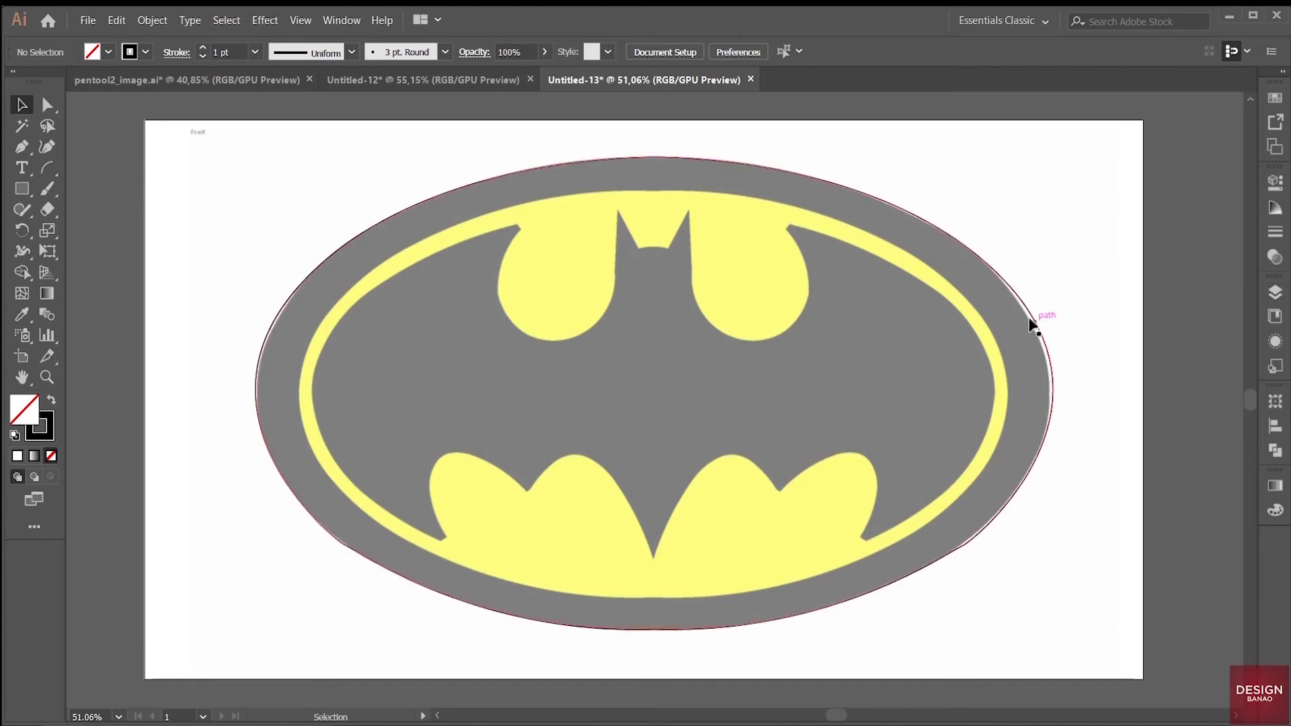
click(47, 105)
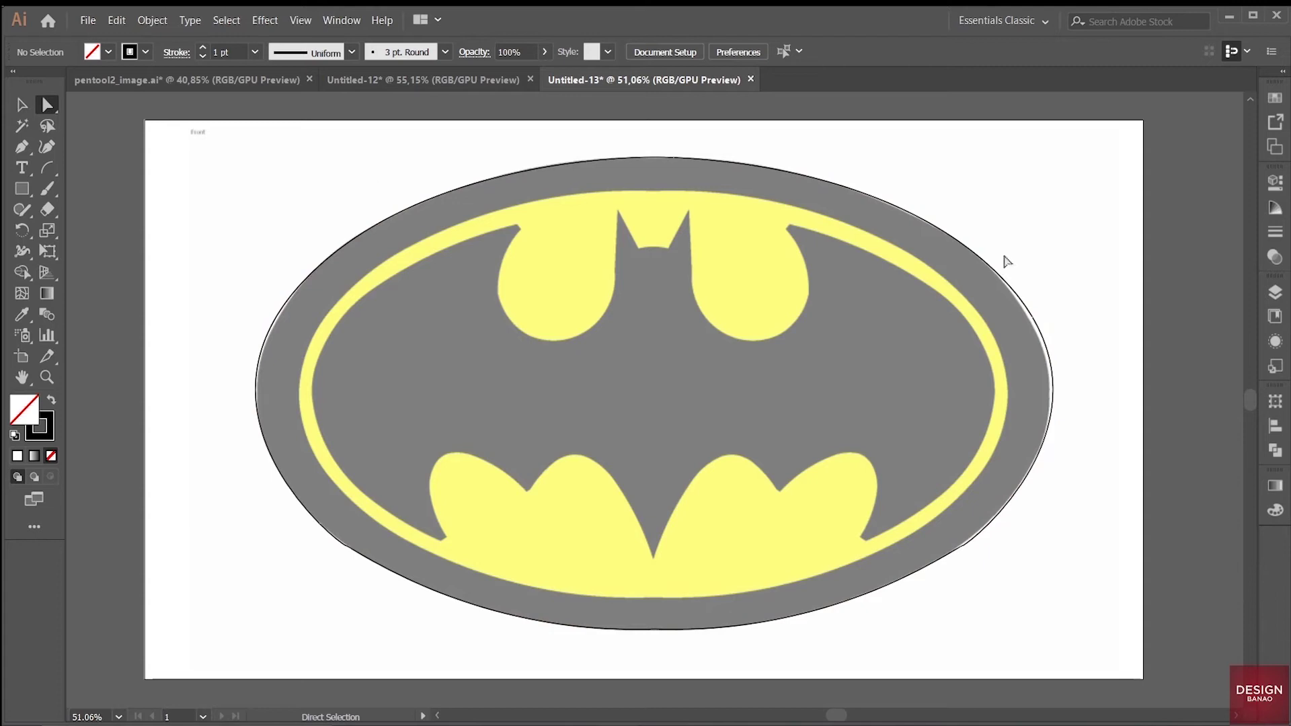
click(1003, 280)
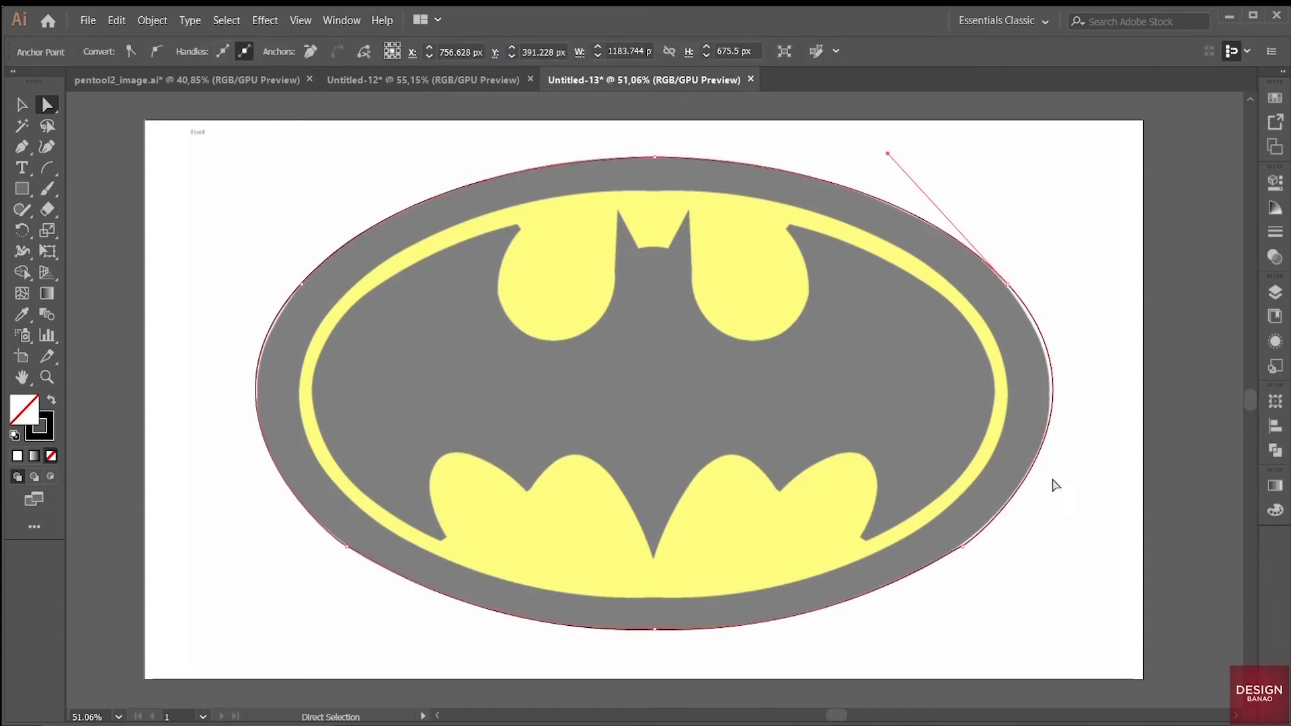
click(1007, 287)
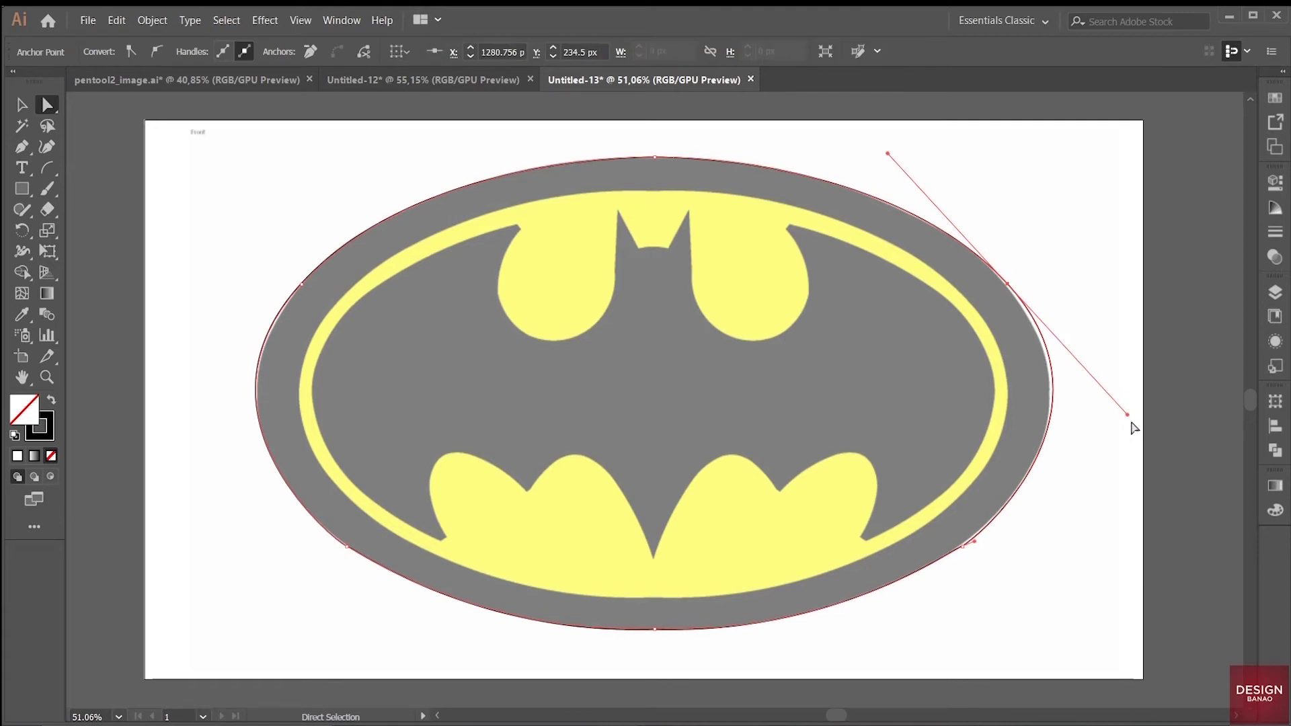
drag(1126, 415, 1118, 421)
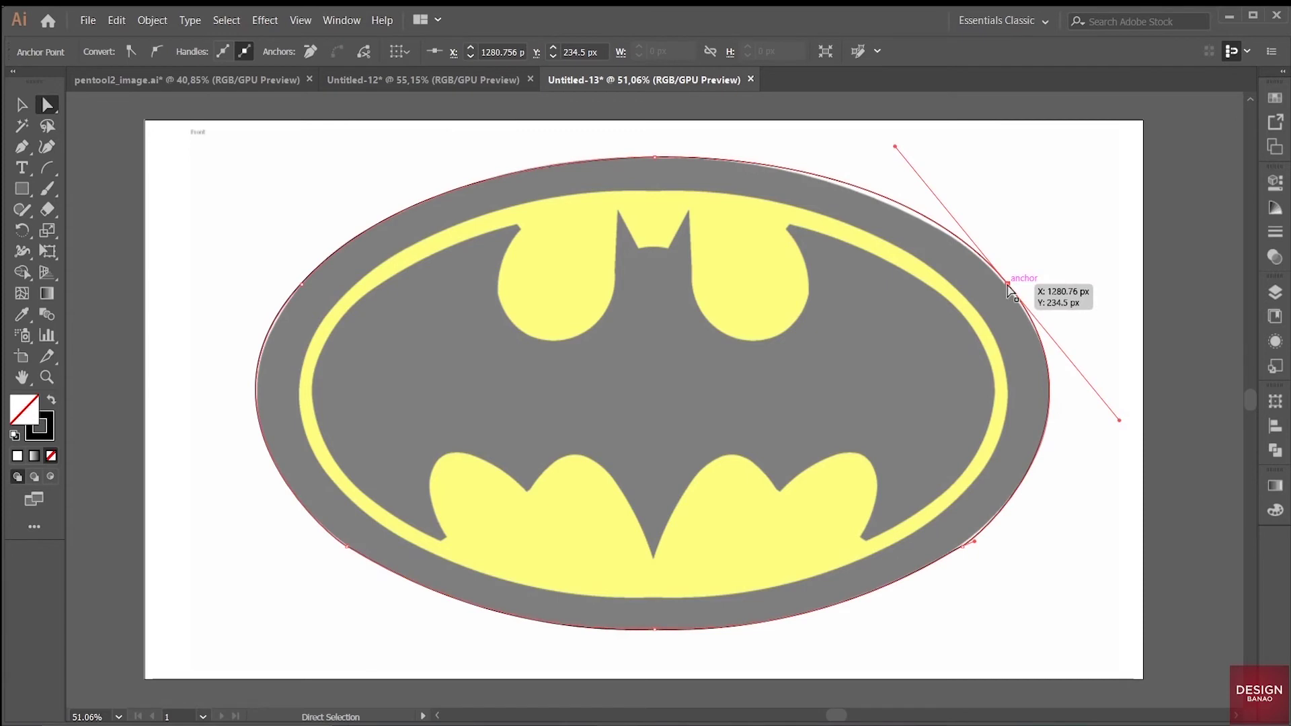
key(Left)
key(Left)
key(Left)
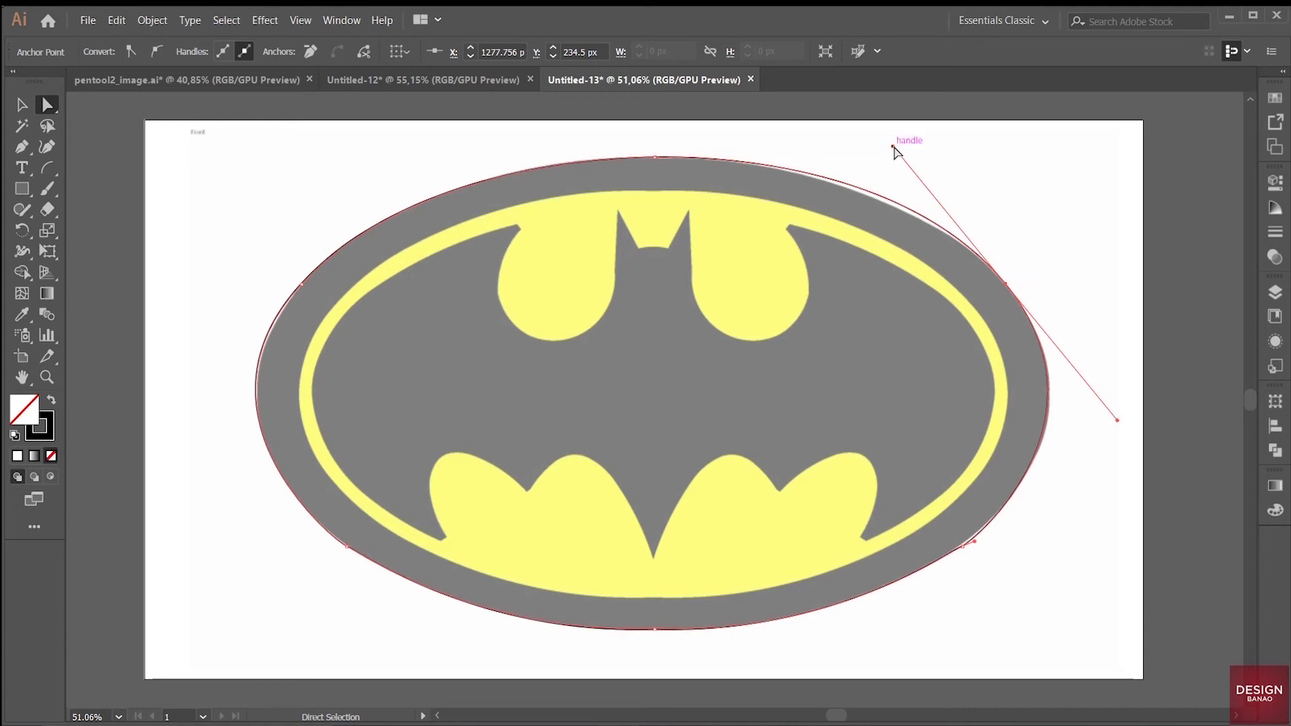
drag(893, 146, 900, 164)
click(968, 547)
key(Up)
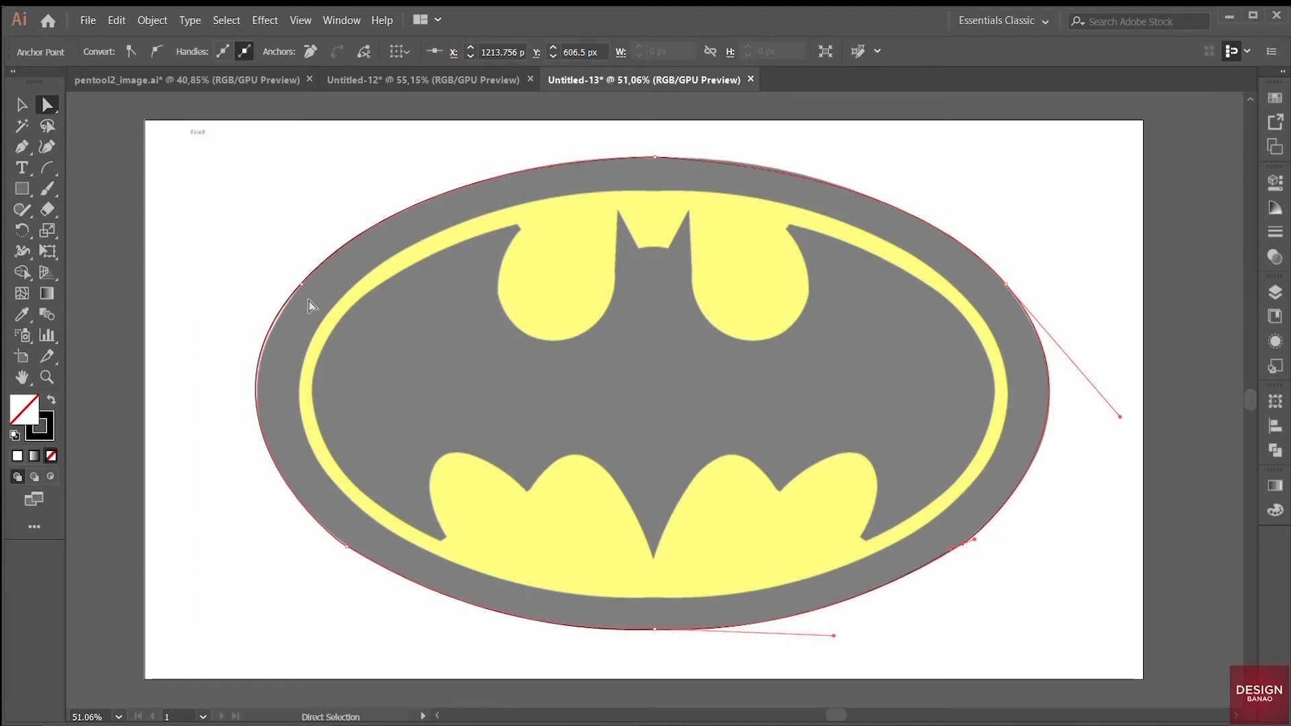
- Adjust the oval's left-side curve handles to fit the template edge, then deselect the path
click(301, 285)
drag(180, 413, 184, 417)
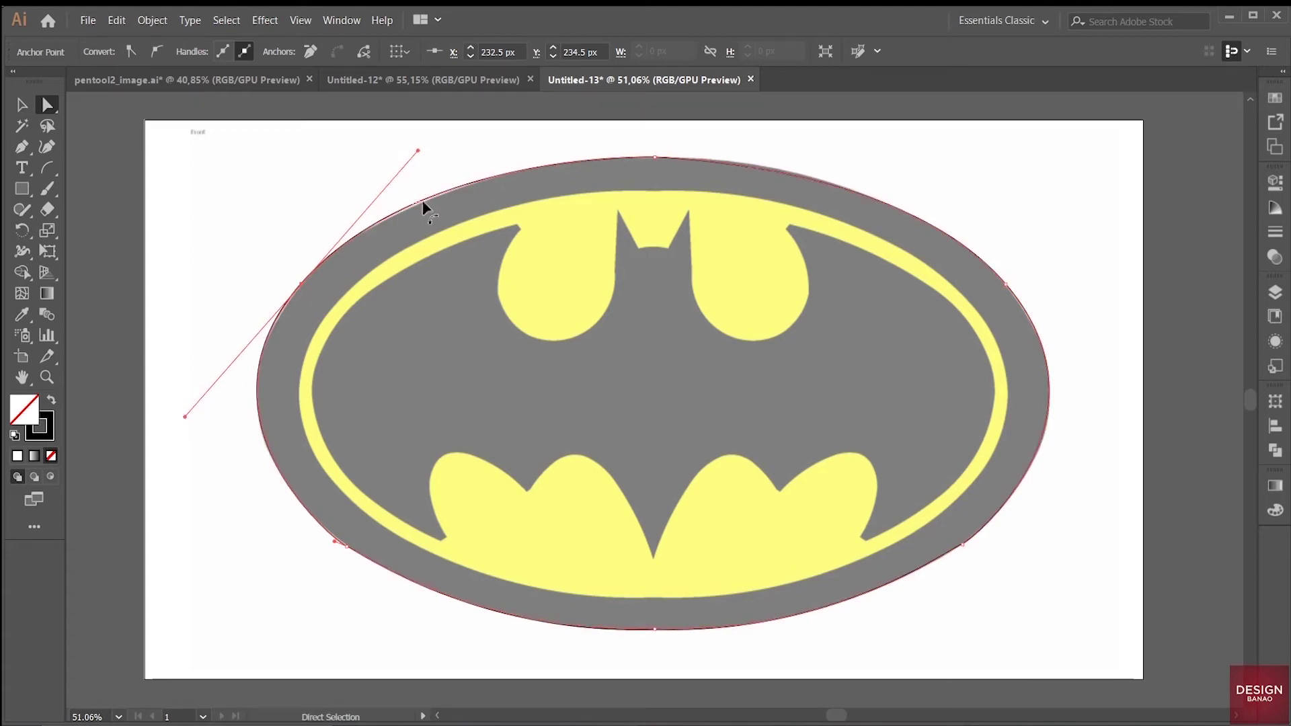
drag(417, 152, 421, 154)
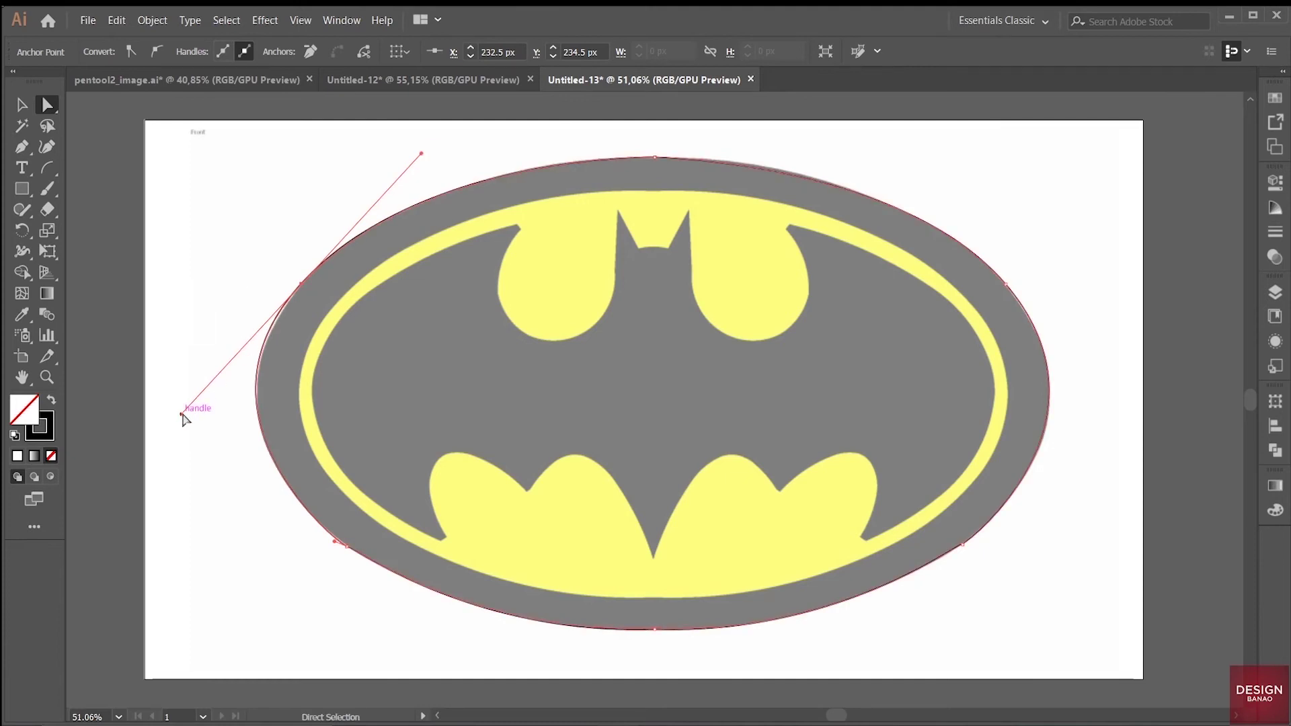
drag(181, 413, 190, 411)
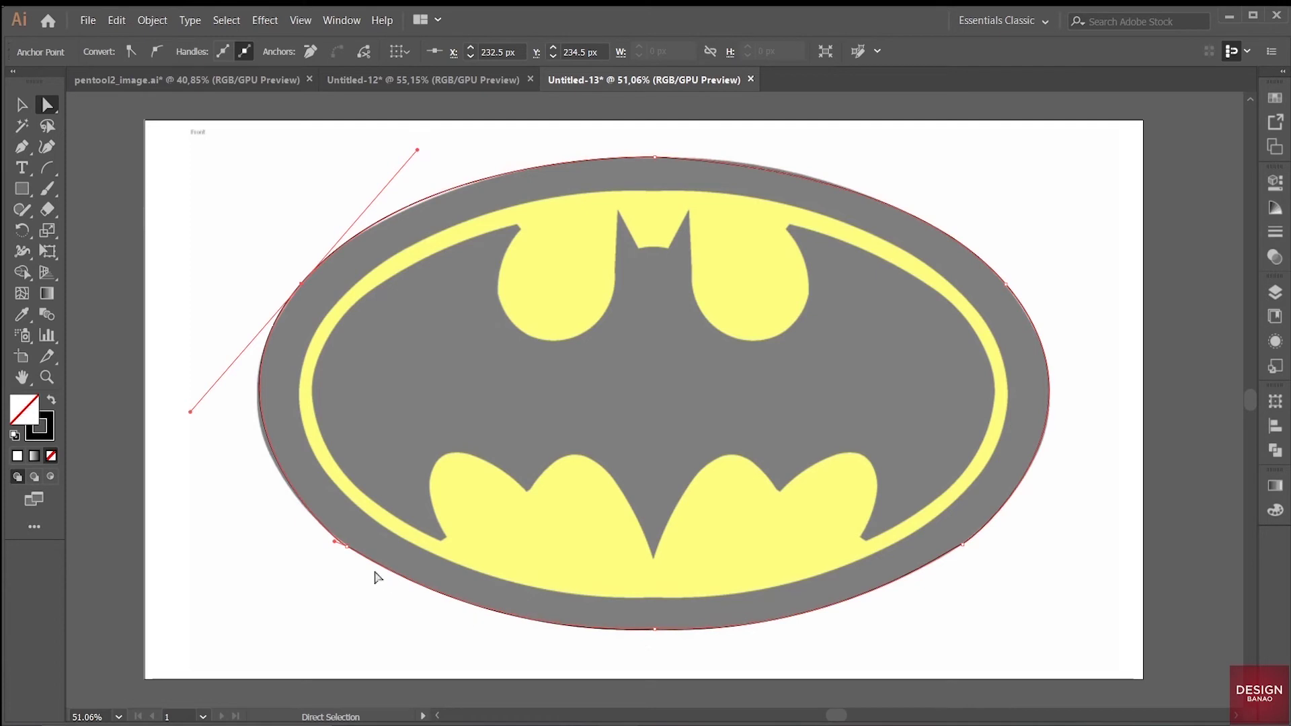
click(363, 554)
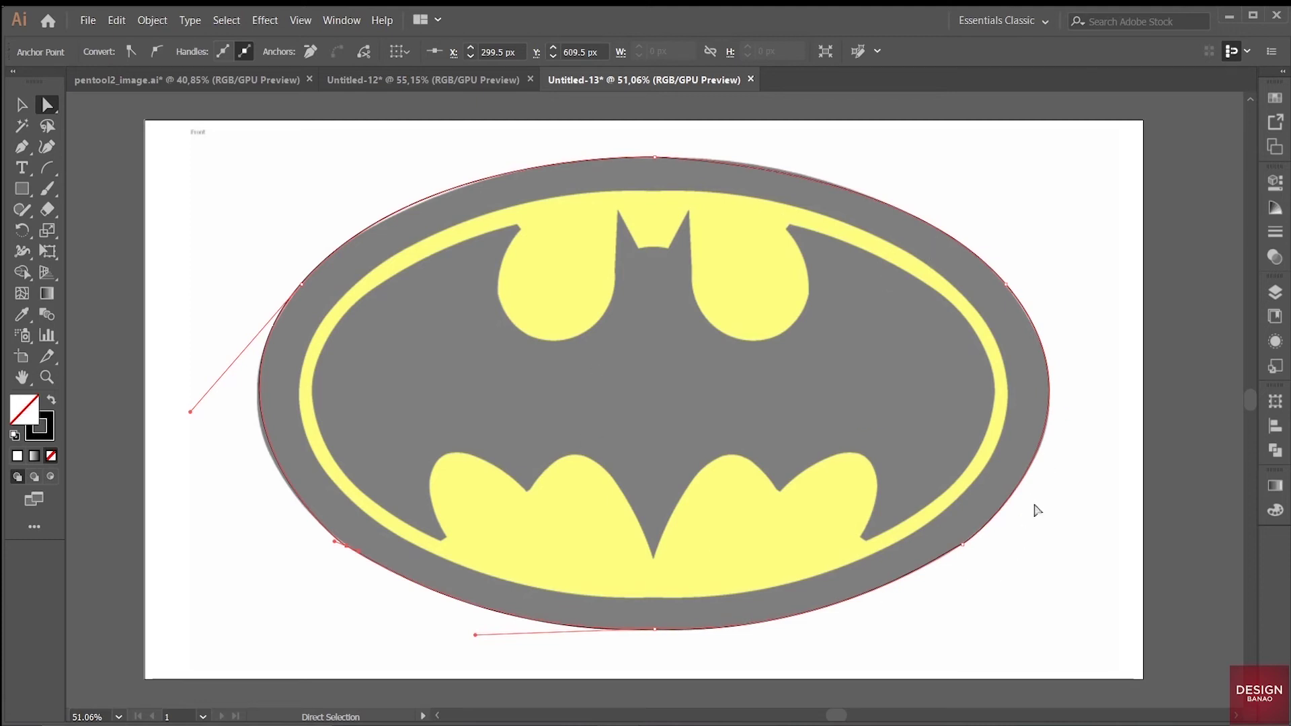
click(273, 242)
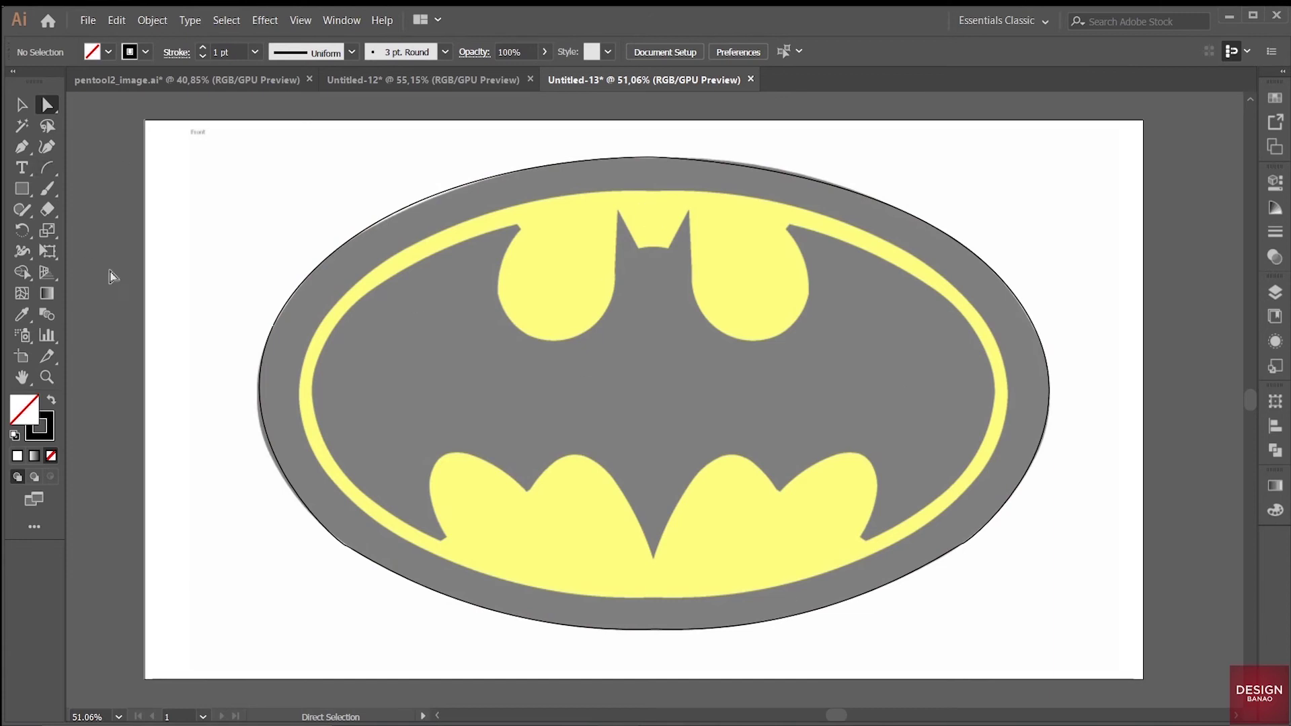
- With default stroke and no fill, start a Pen path along the ring's upper-left edge
click(16, 456)
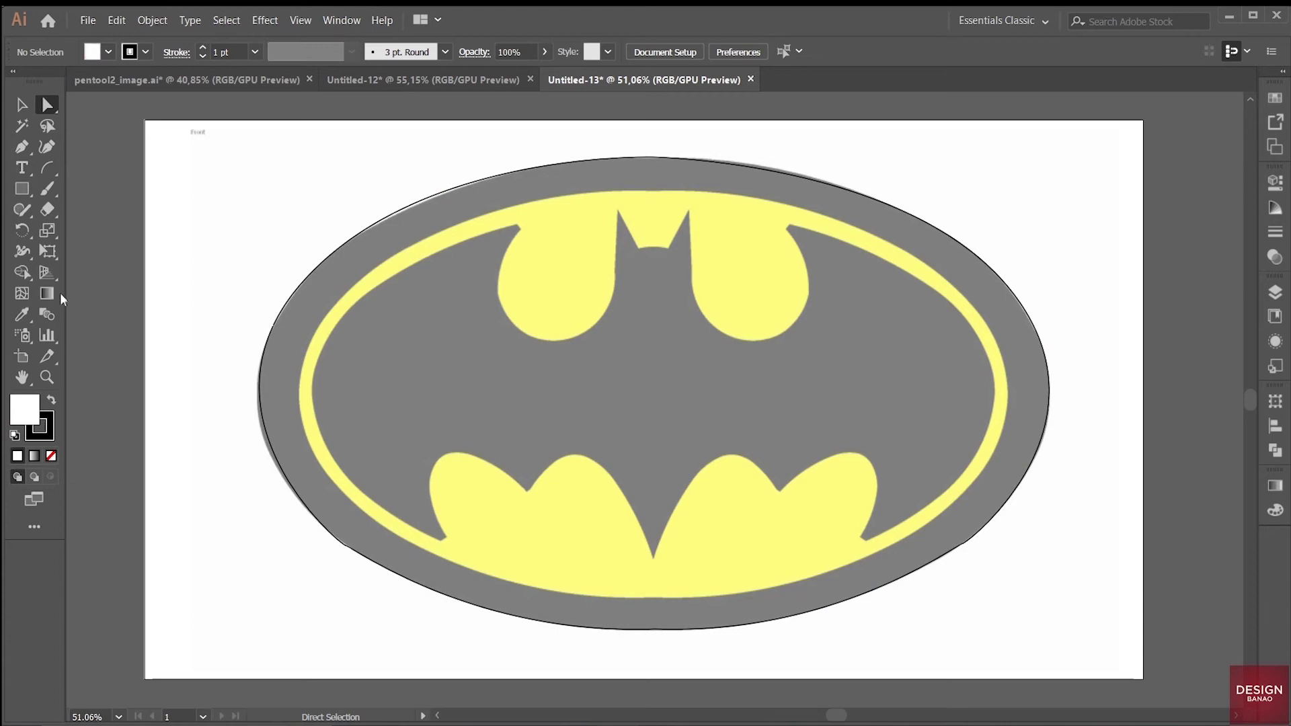
click(22, 147)
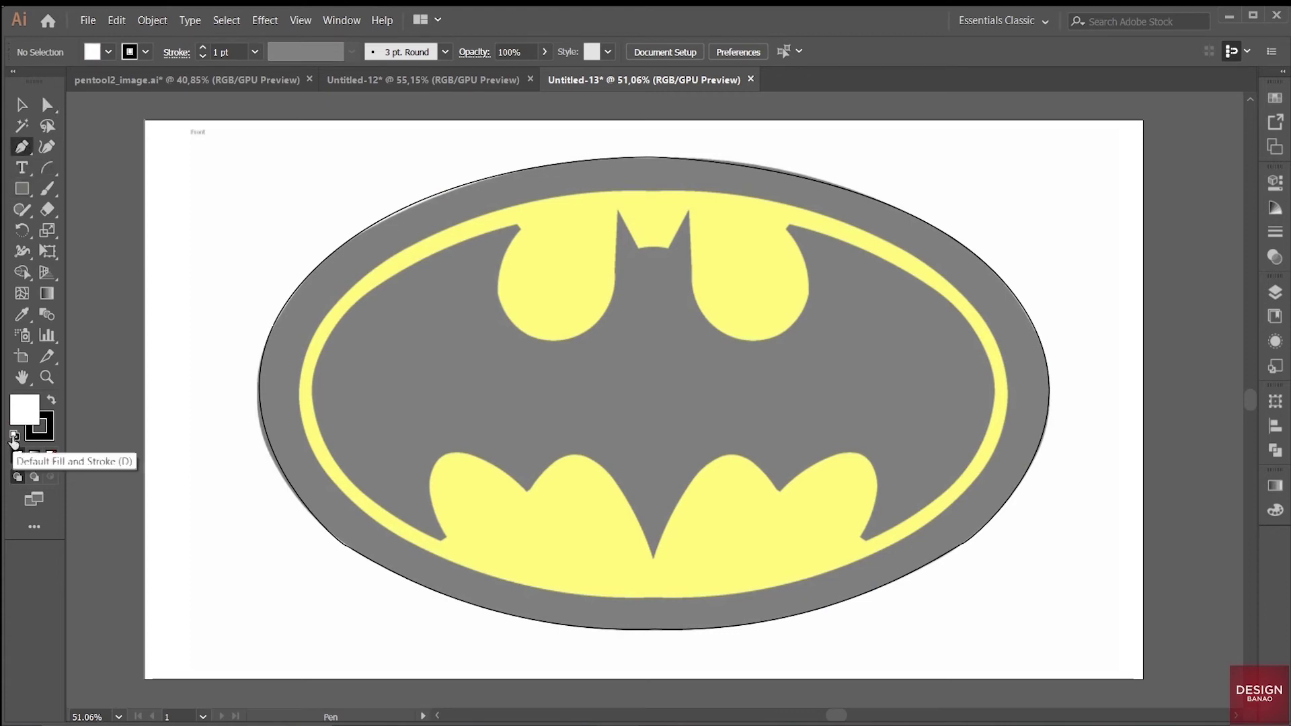
click(51, 456)
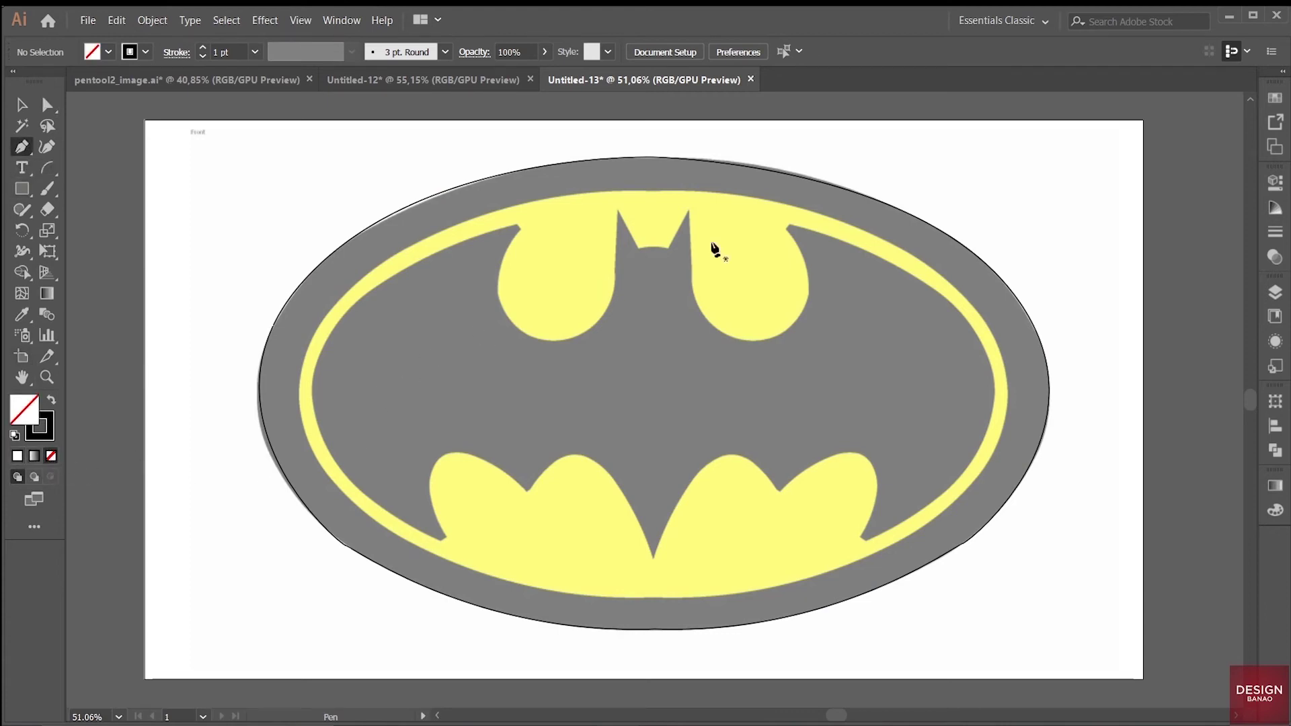
click(653, 192)
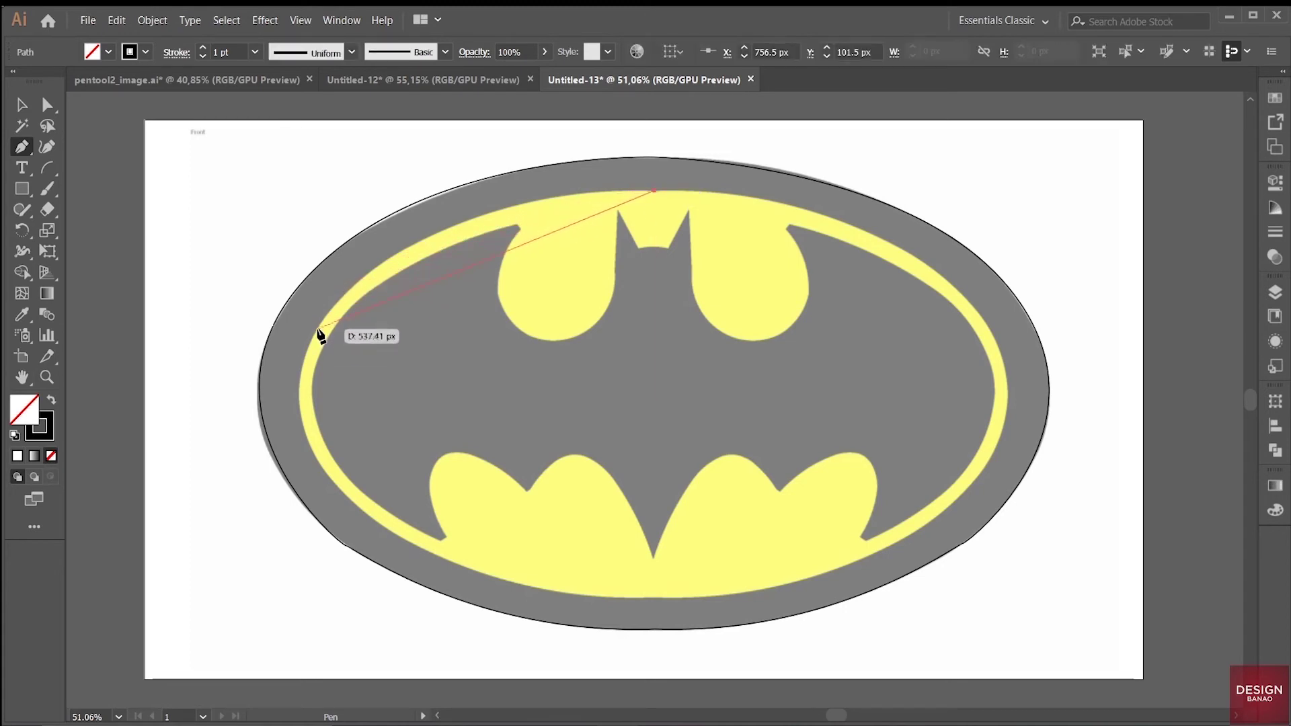
drag(316, 331, 212, 482)
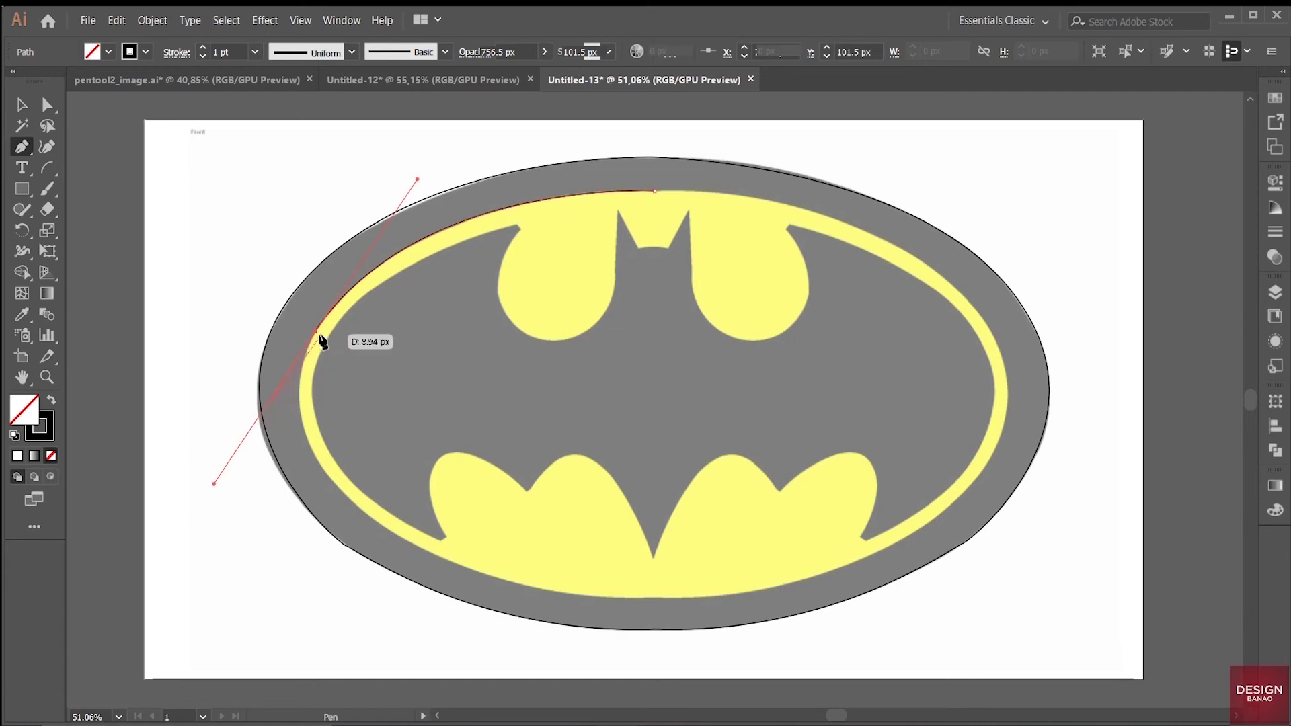
- Continue the curve down the ring's left side to its bottom centre, trimming handles
click(317, 333)
click(316, 333)
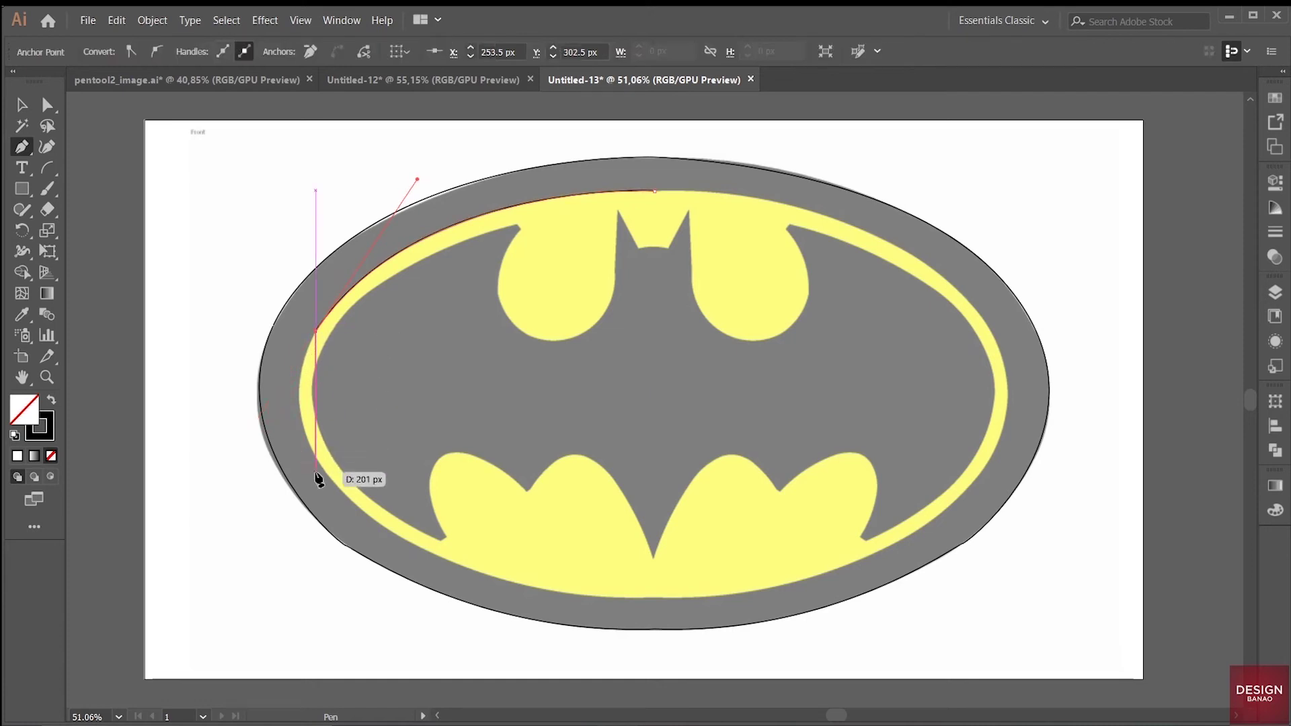
drag(327, 475, 381, 553)
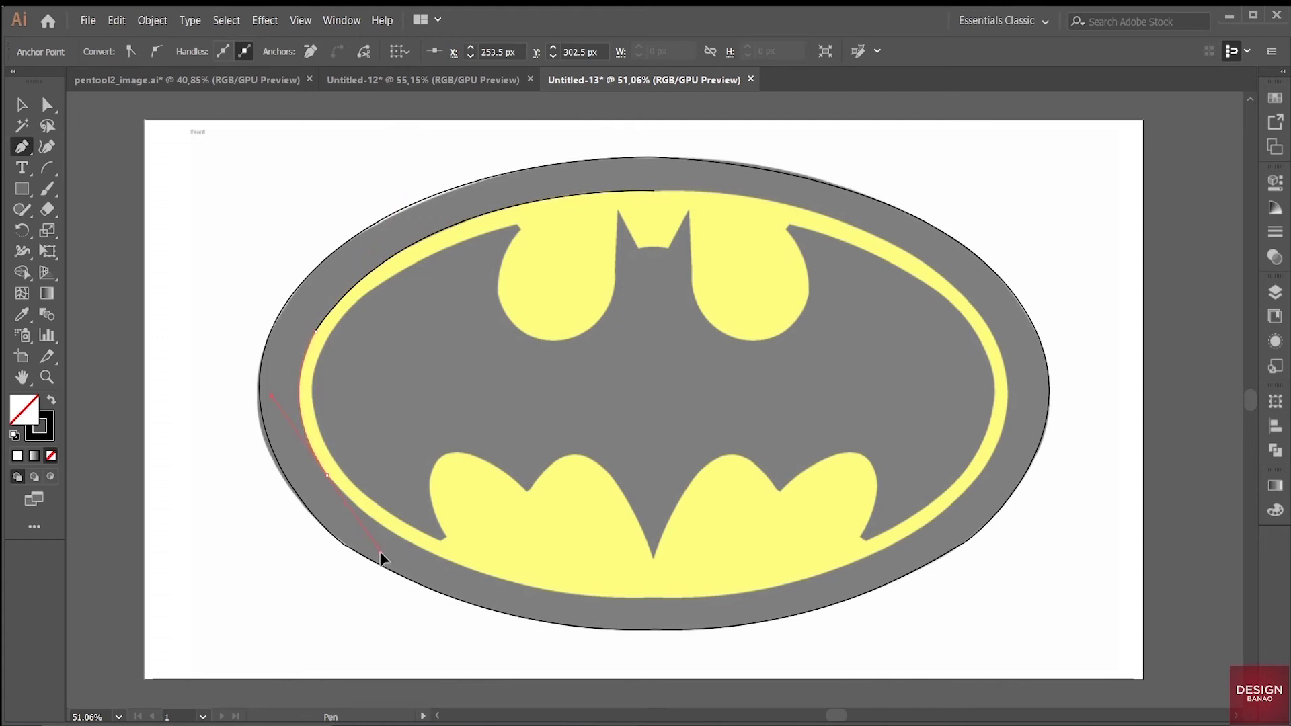
click(328, 476)
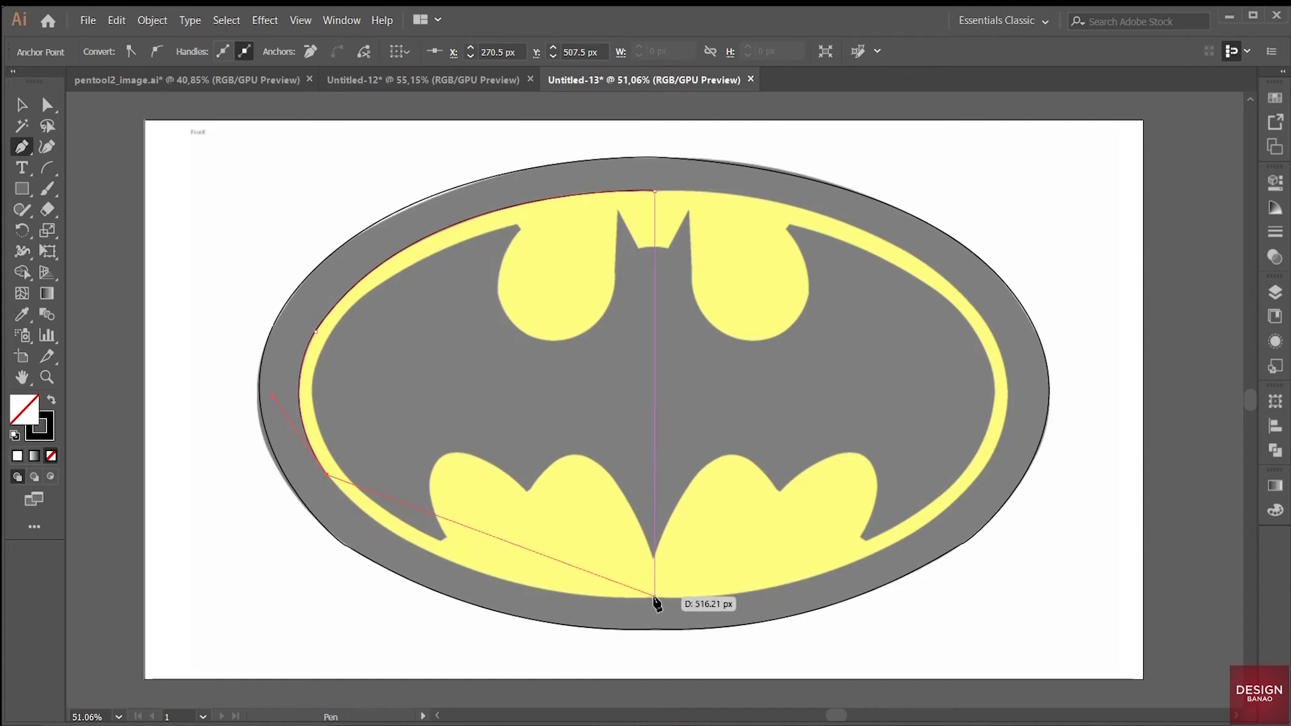
drag(656, 598, 884, 590)
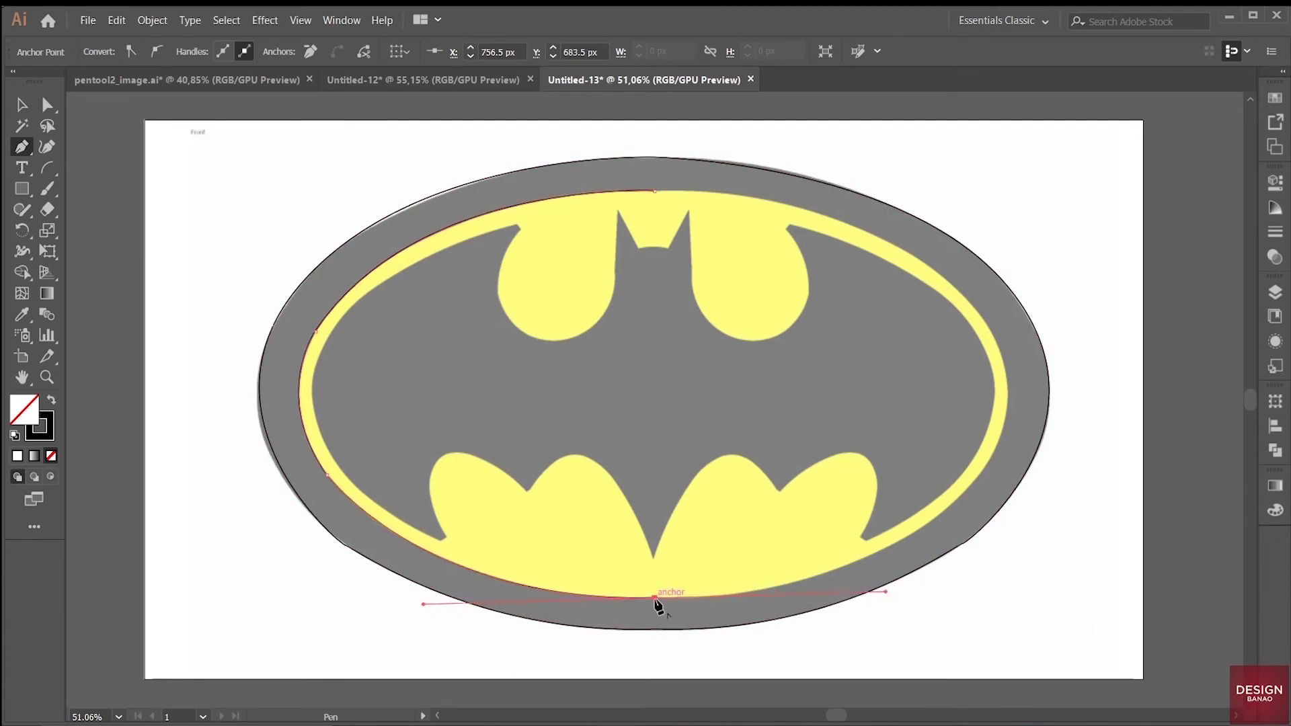
mouse_move(655, 599)
mouse_down()
mouse_move(668, 644)
mouse_move(573, 629)
mouse_up()
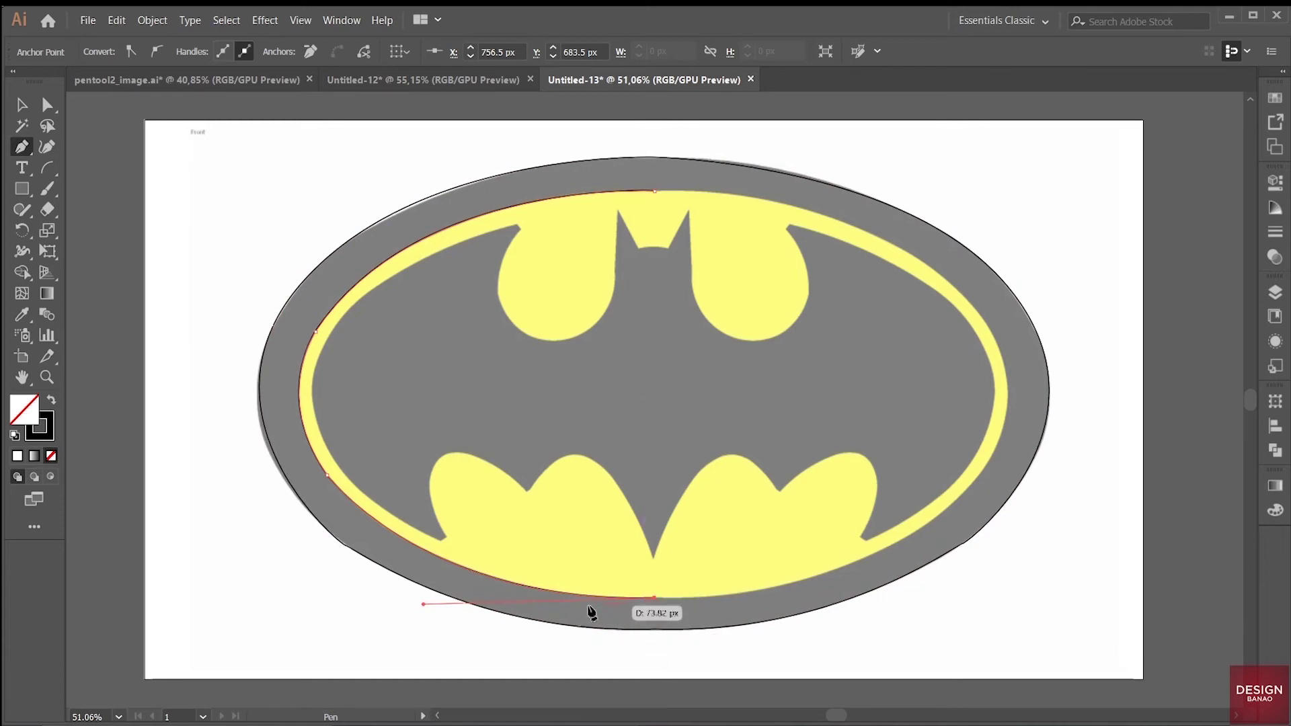
drag(573, 628, 662, 612)
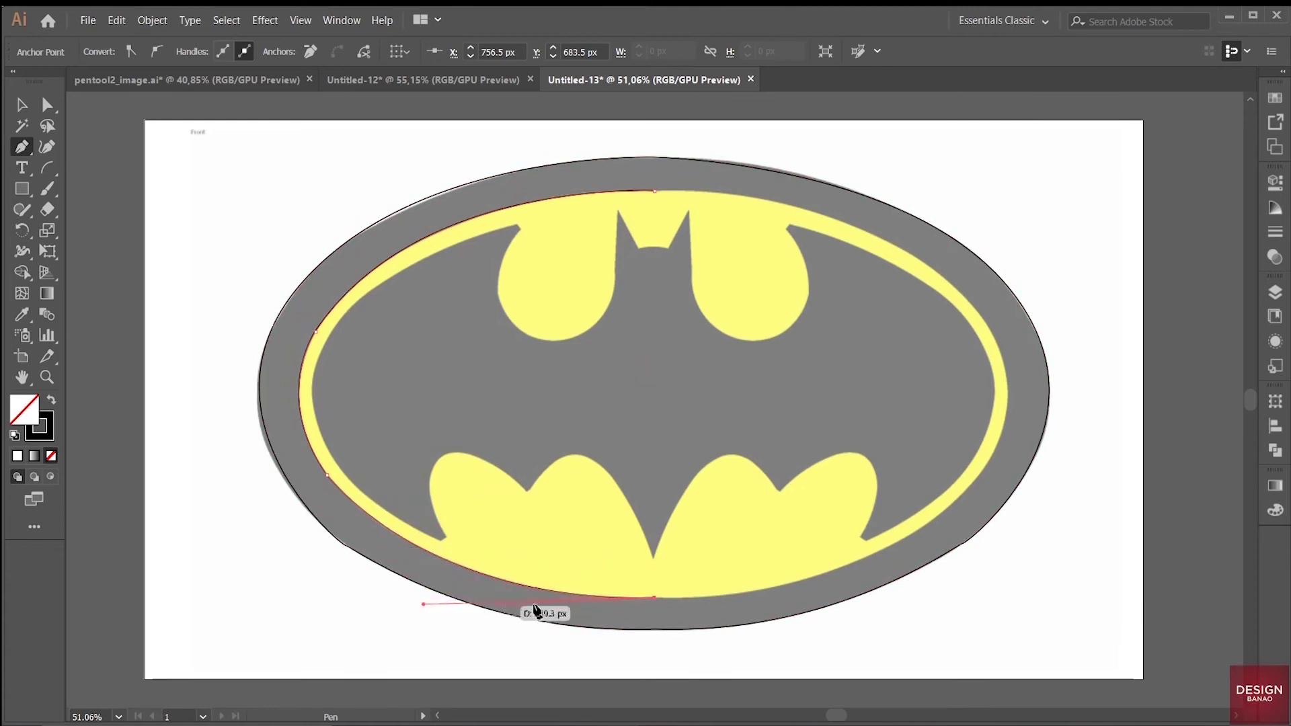
- Box the path out past the logo's bottom, left and top, and close it at the start point
click(654, 664)
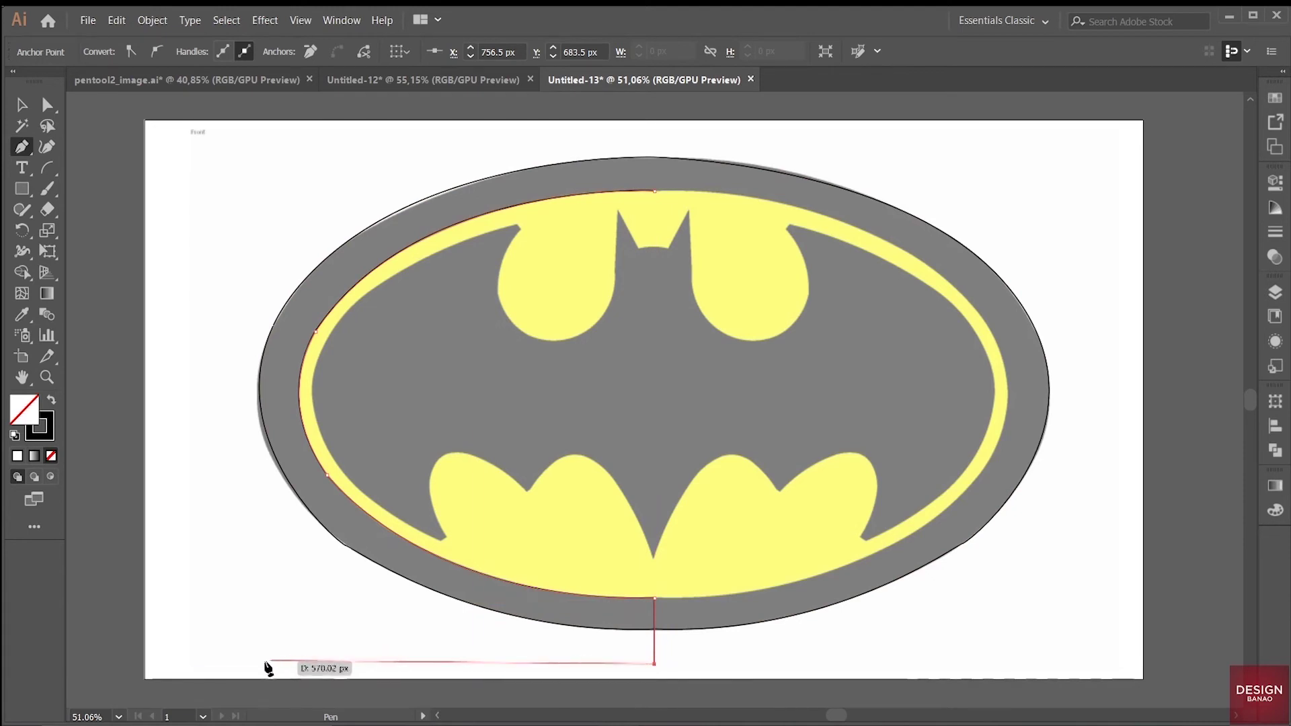
click(222, 657)
click(247, 172)
click(420, 142)
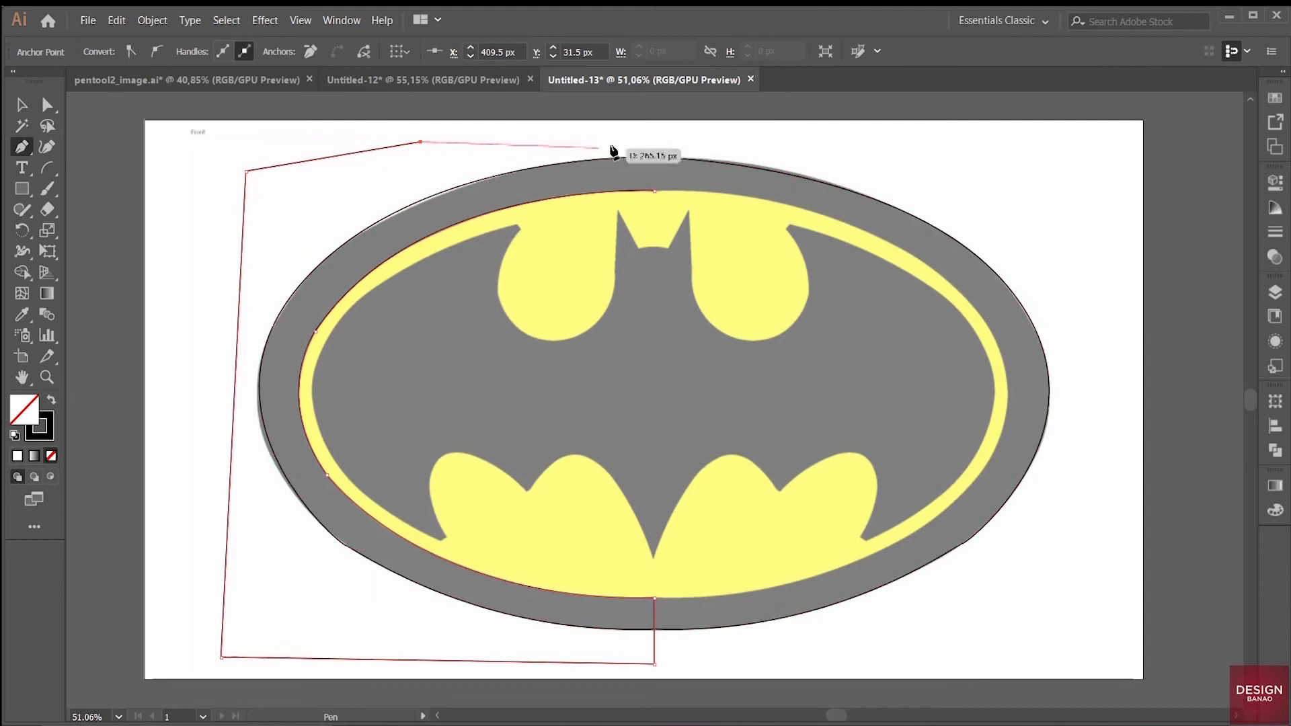
click(656, 132)
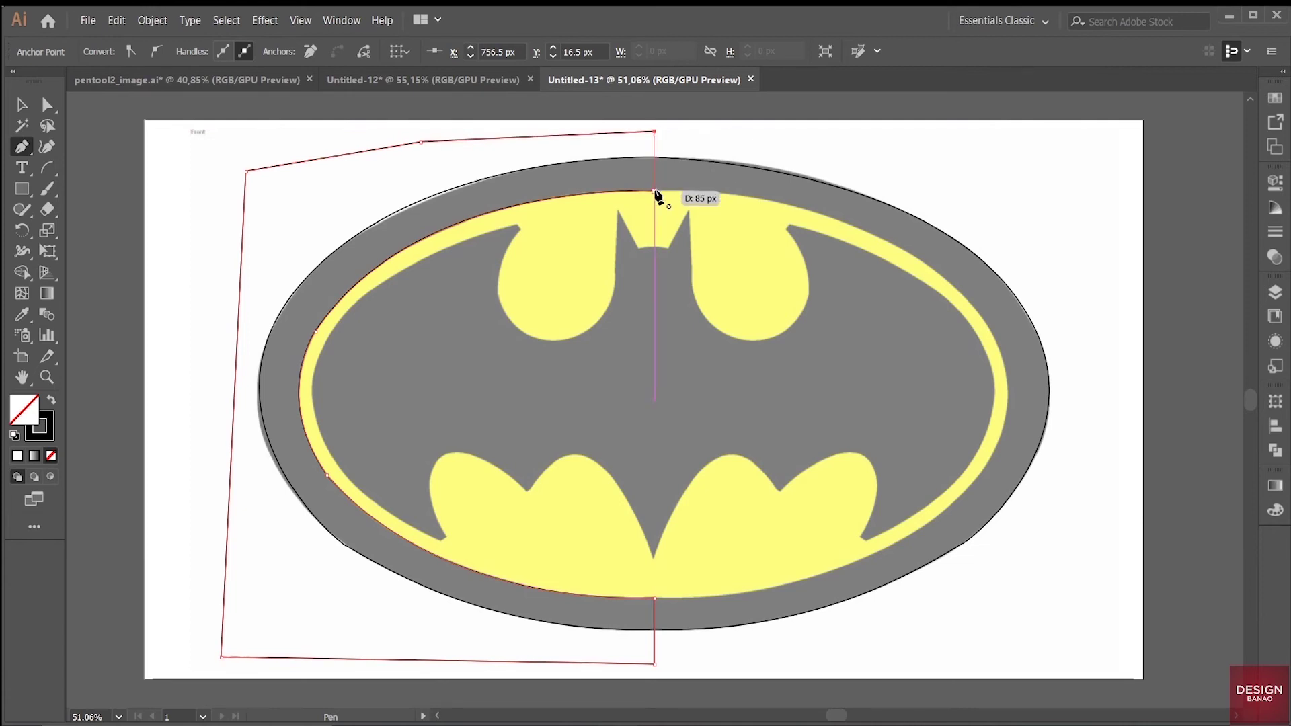
click(656, 192)
click(22, 105)
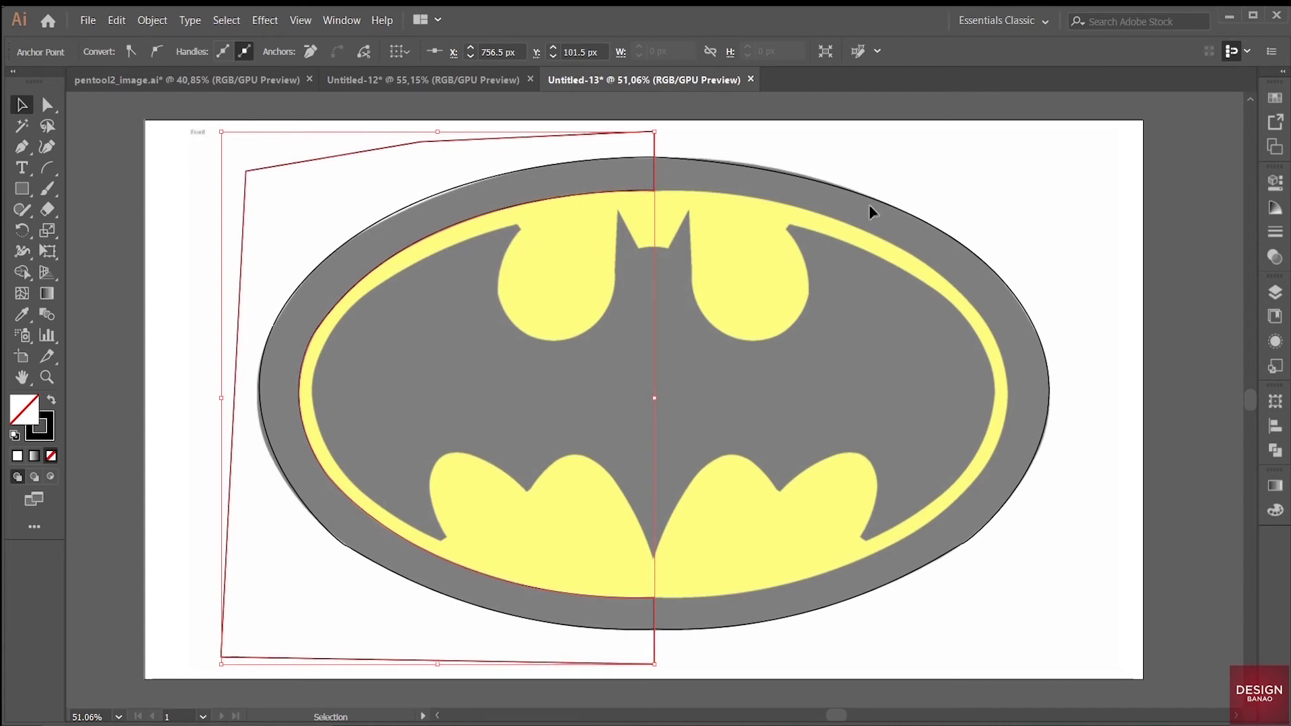
- Lock reference Layer 1, then show and select the ellipse and polygon paths on Layer 2
click(1275, 291)
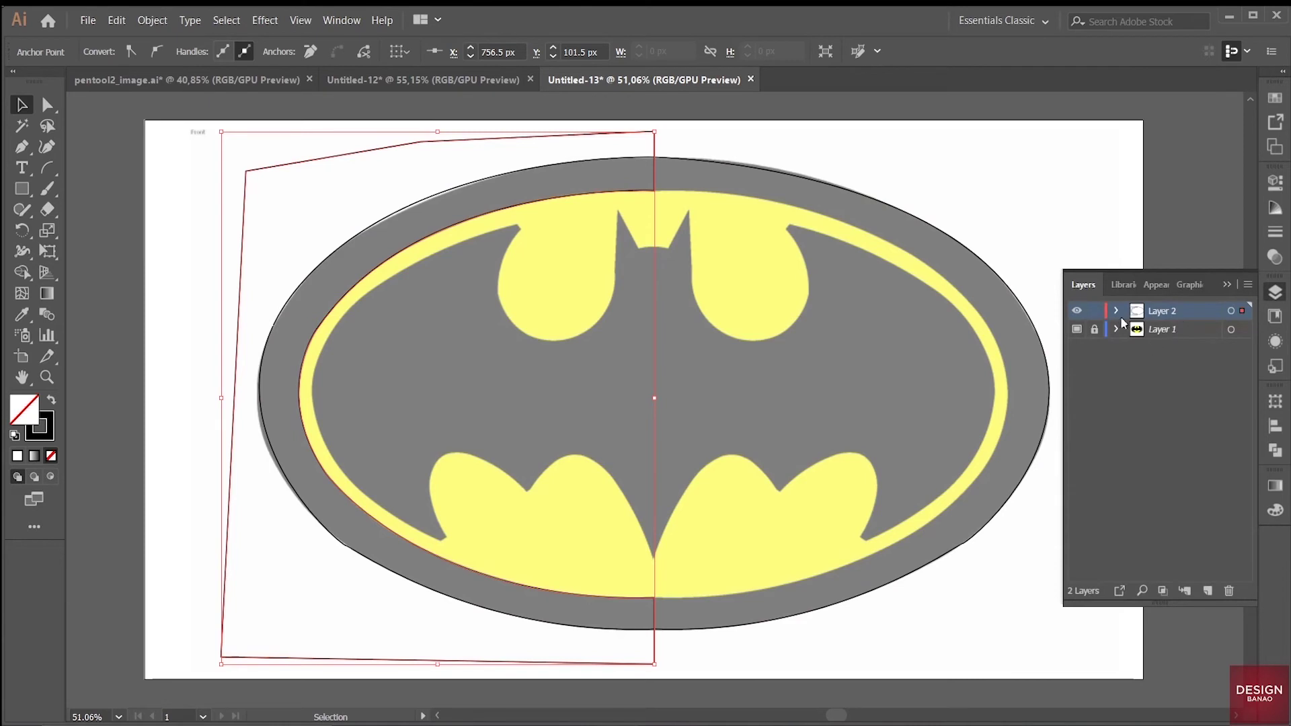
click(1116, 311)
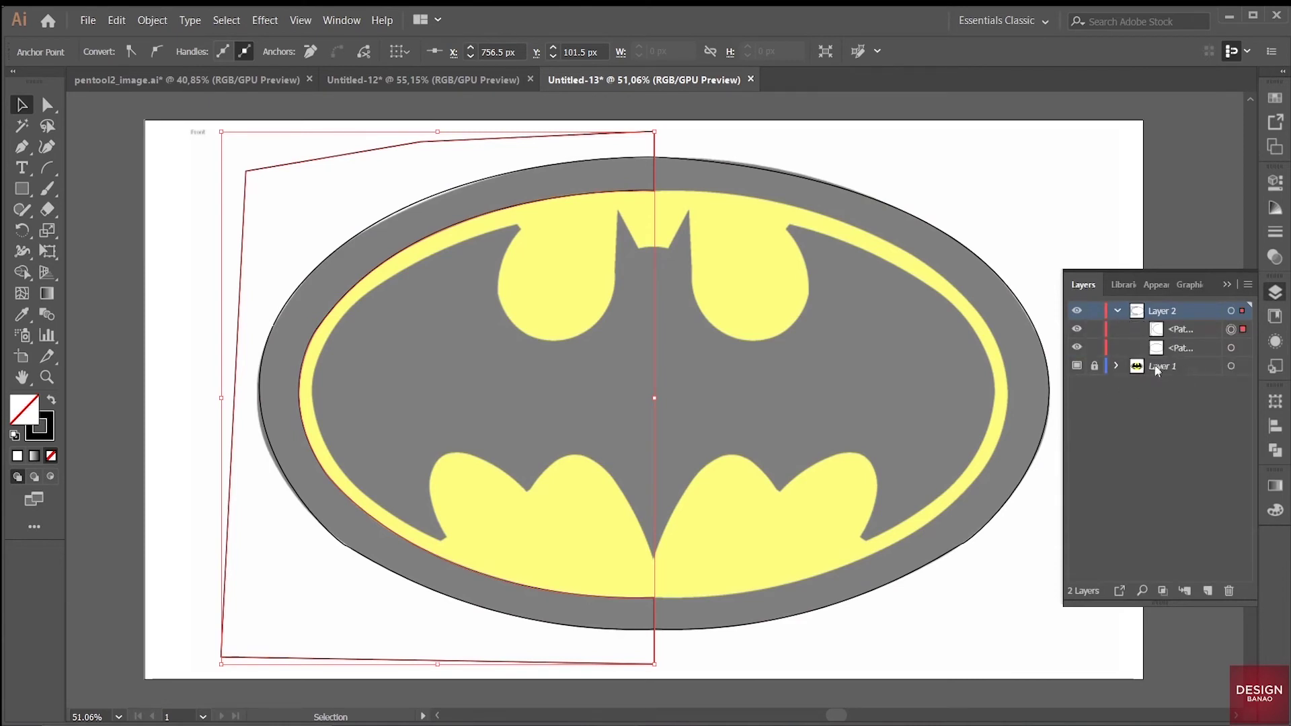
click(1095, 365)
click(1076, 348)
click(862, 194)
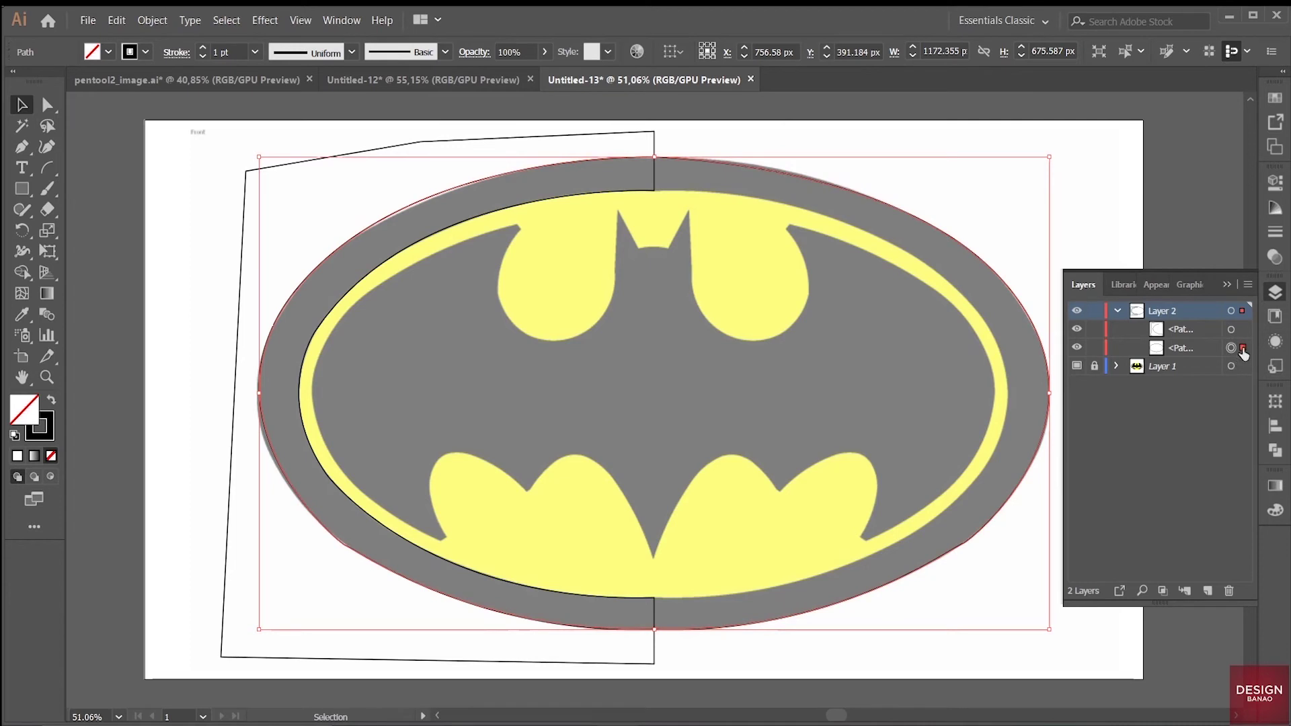
click(1231, 329)
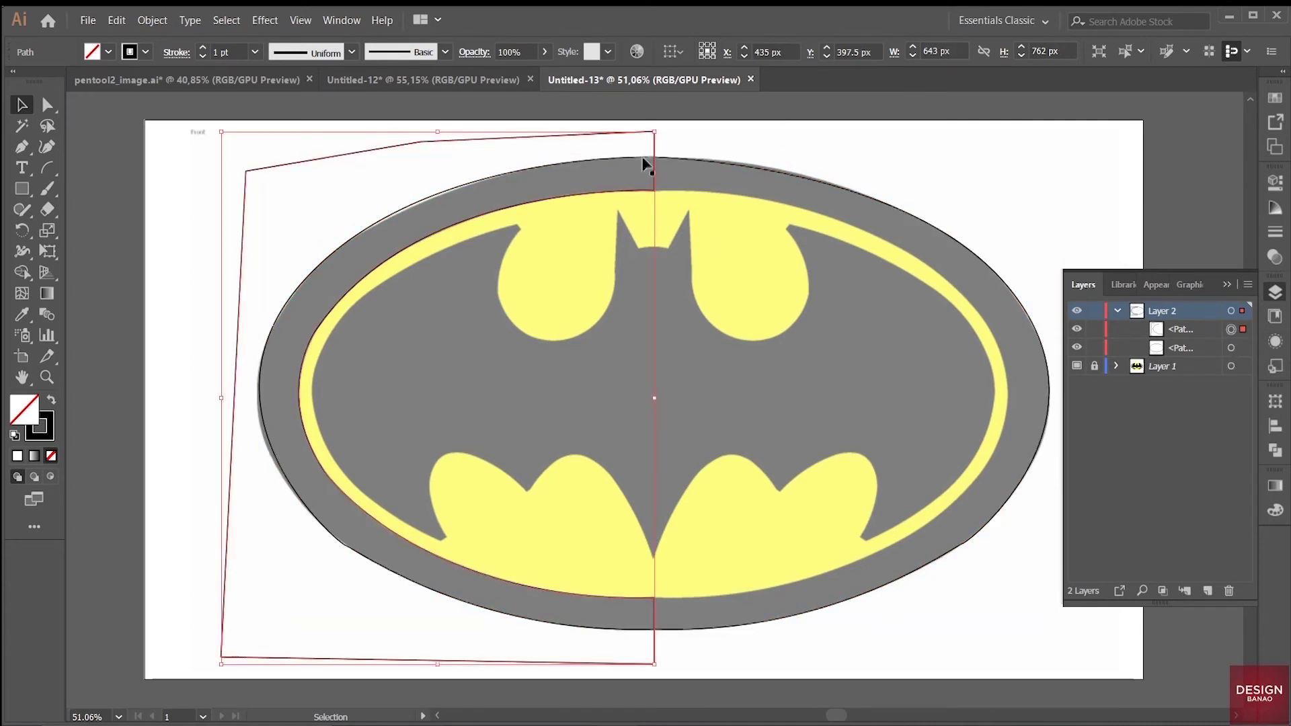
click(1231, 347)
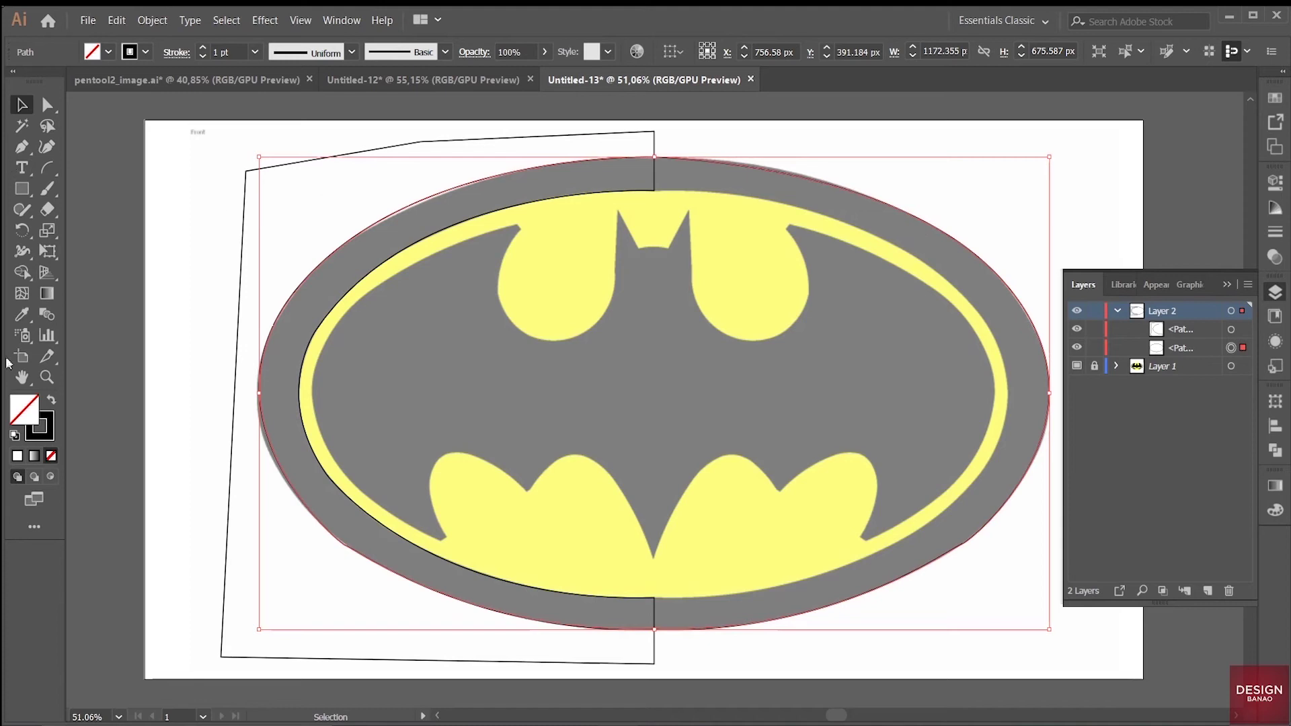
click(22, 316)
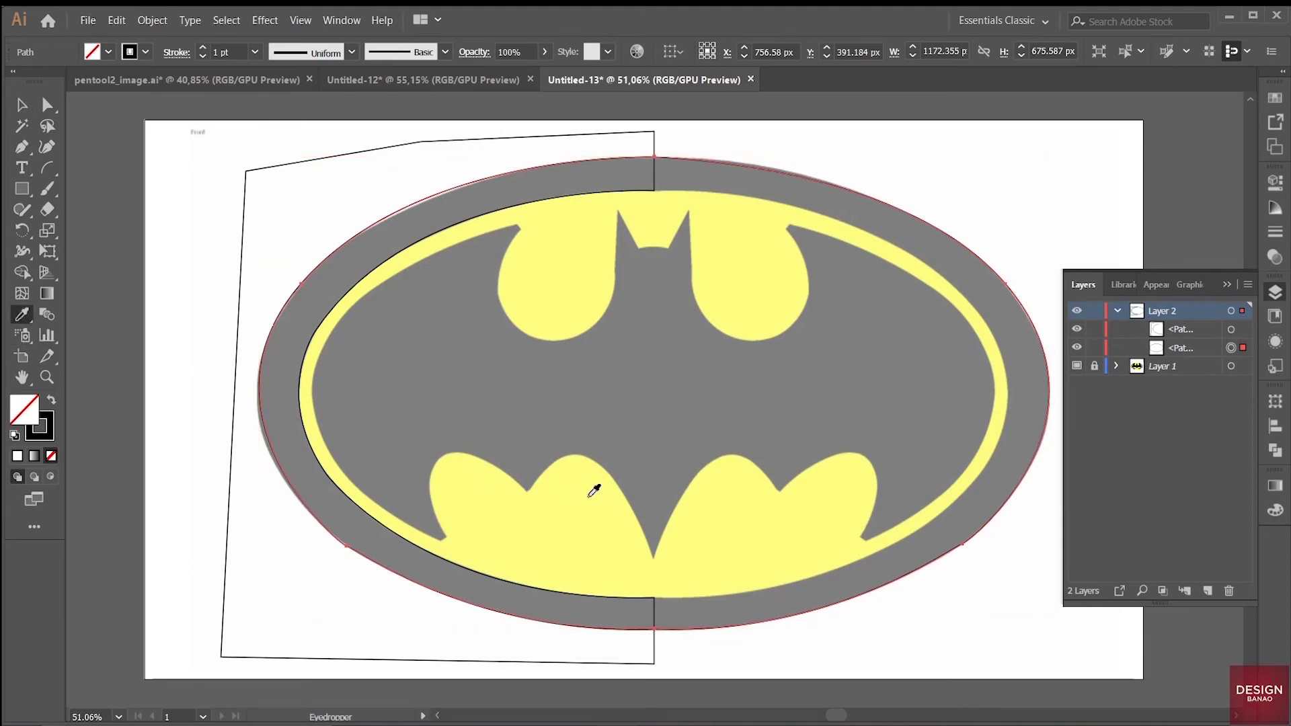
- Eyedrop the logo's yellow into the ellipse and its black into the polygon outline
click(557, 526)
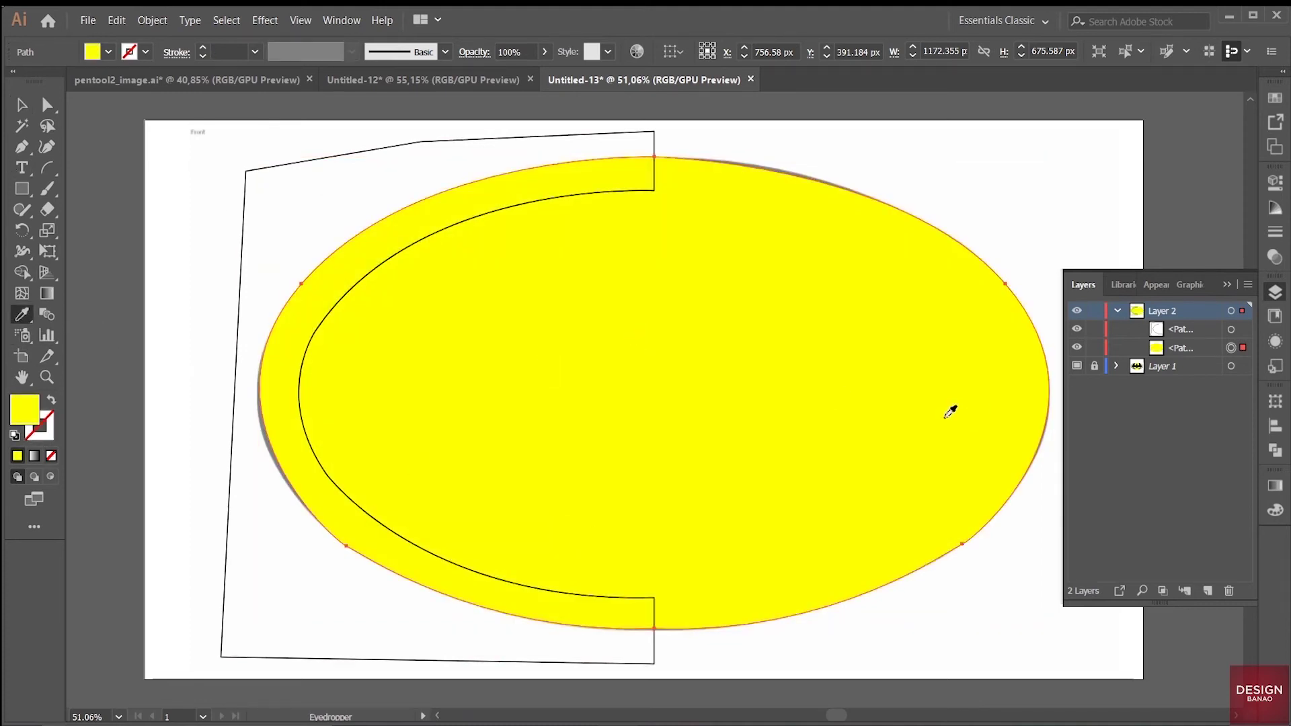
click(22, 105)
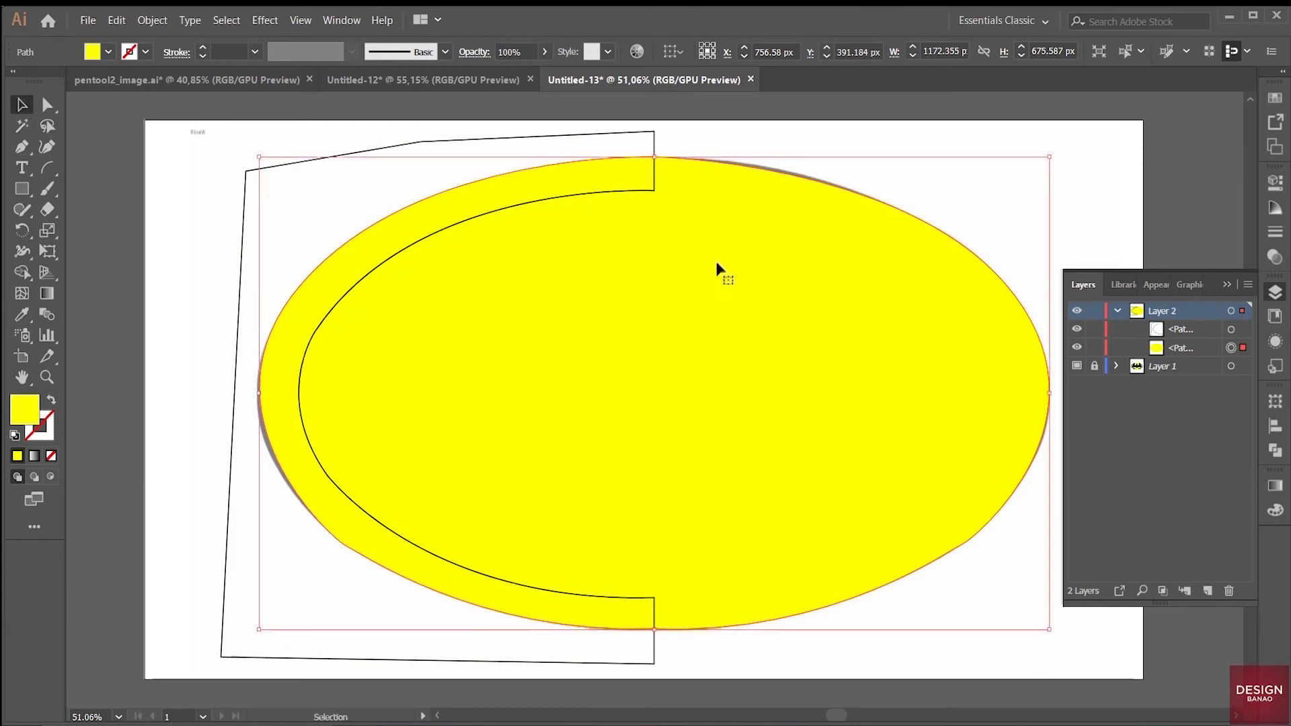
click(1231, 329)
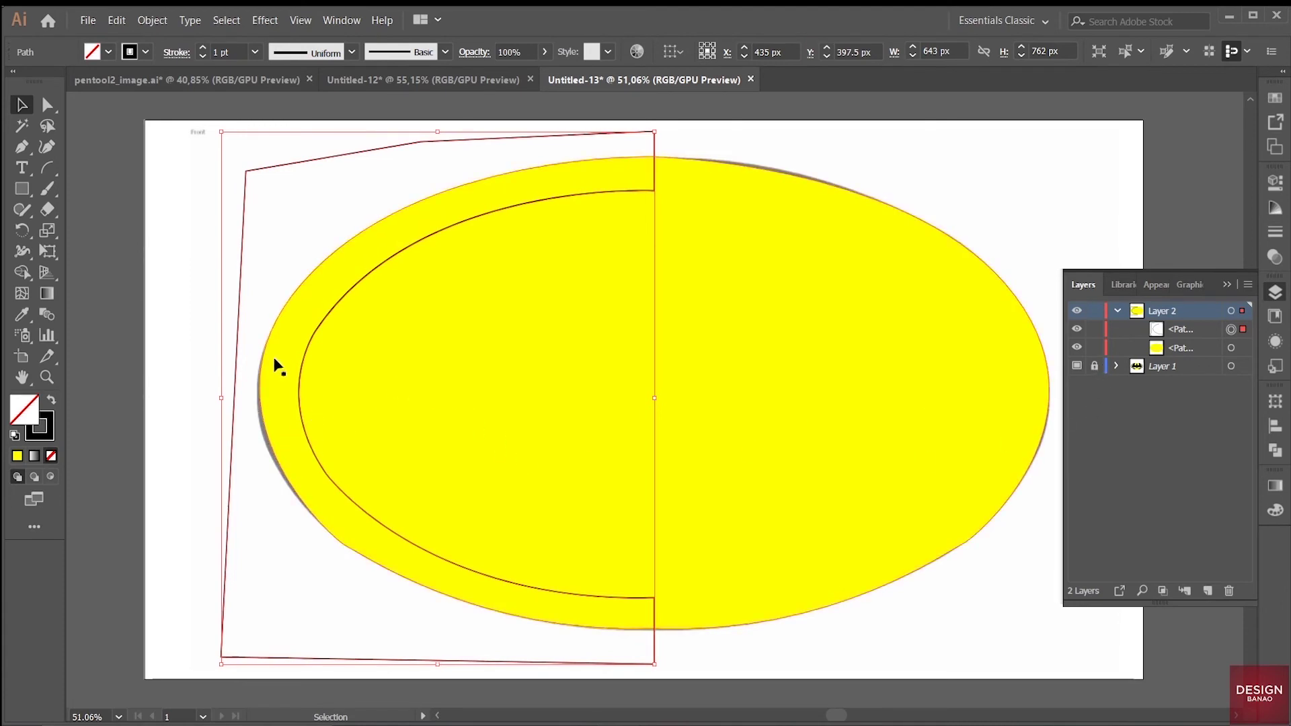
click(1076, 347)
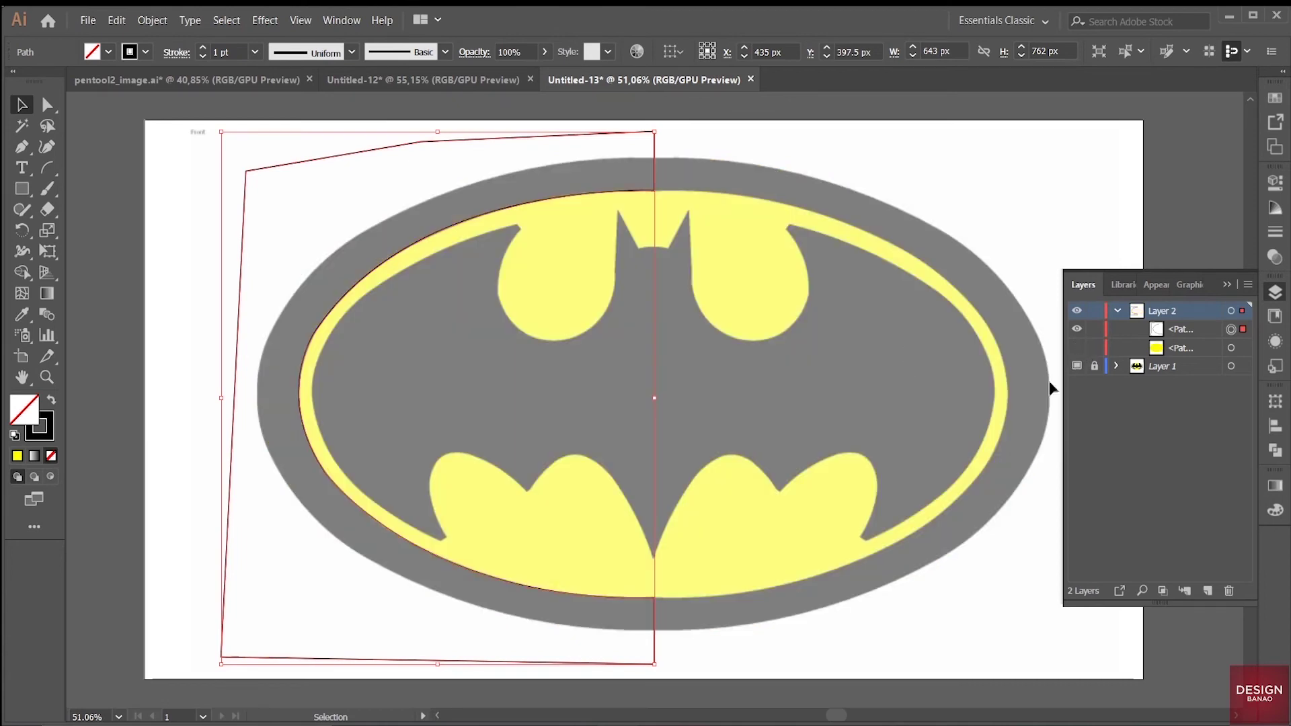
click(22, 314)
click(398, 379)
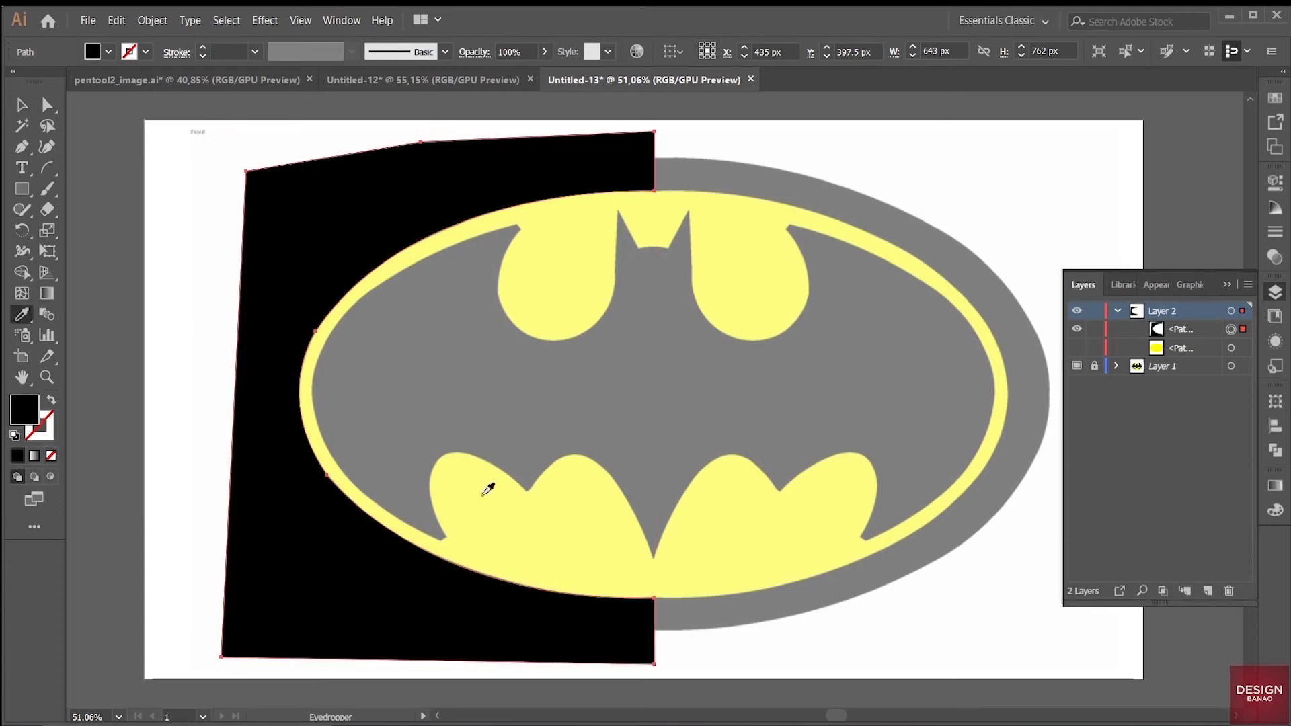
click(22, 104)
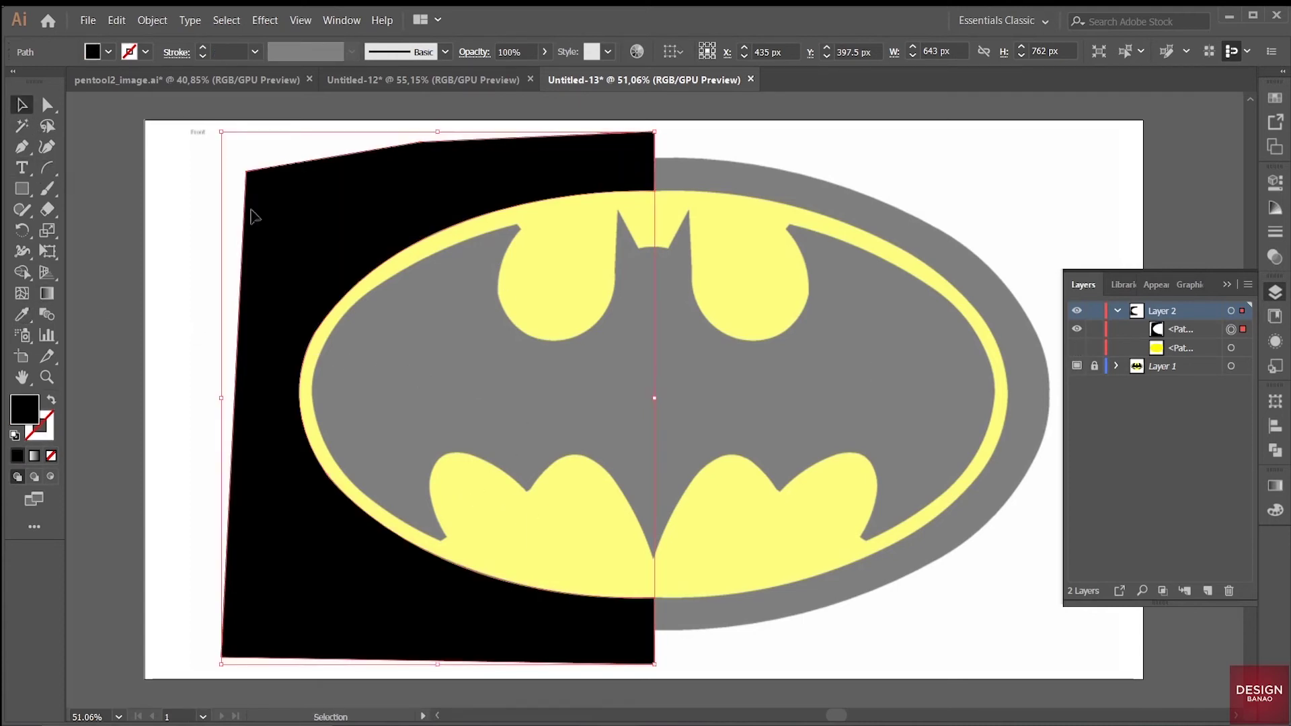
click(1076, 348)
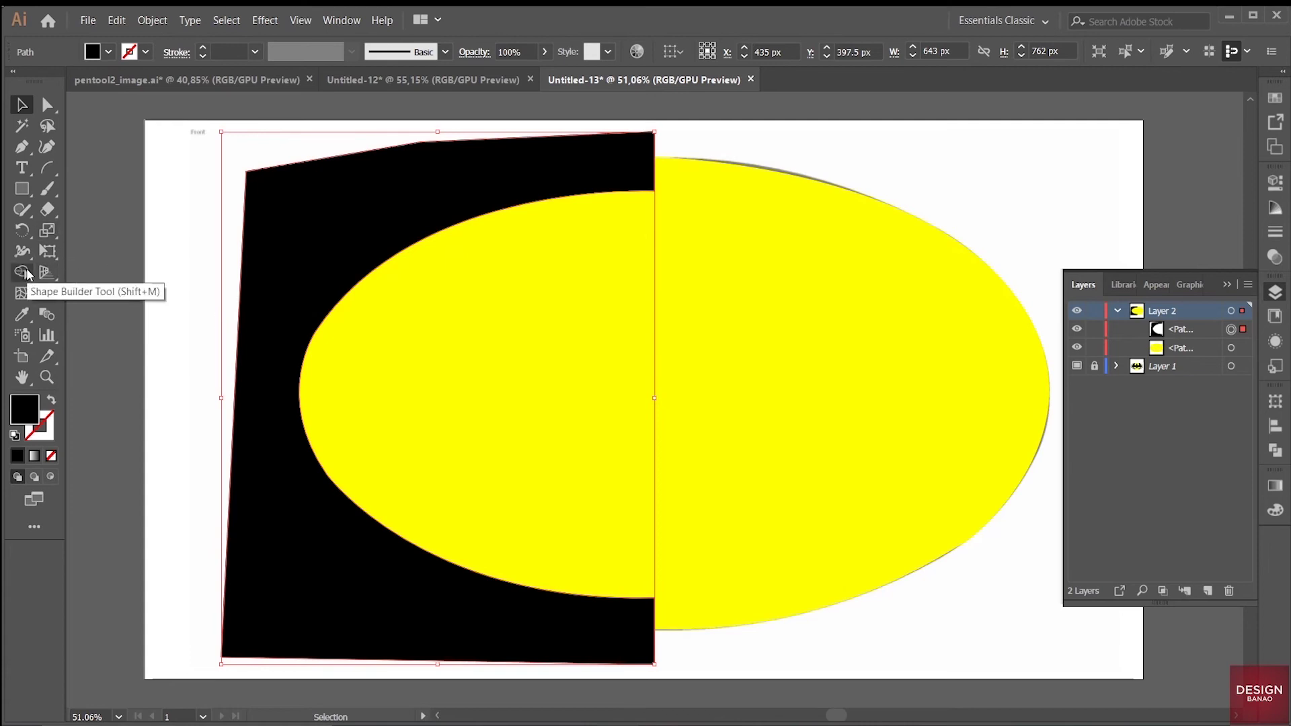
- Select both shapes and Alt-drag with Shape Builder to delete the black outside the ellipse
click(26, 272)
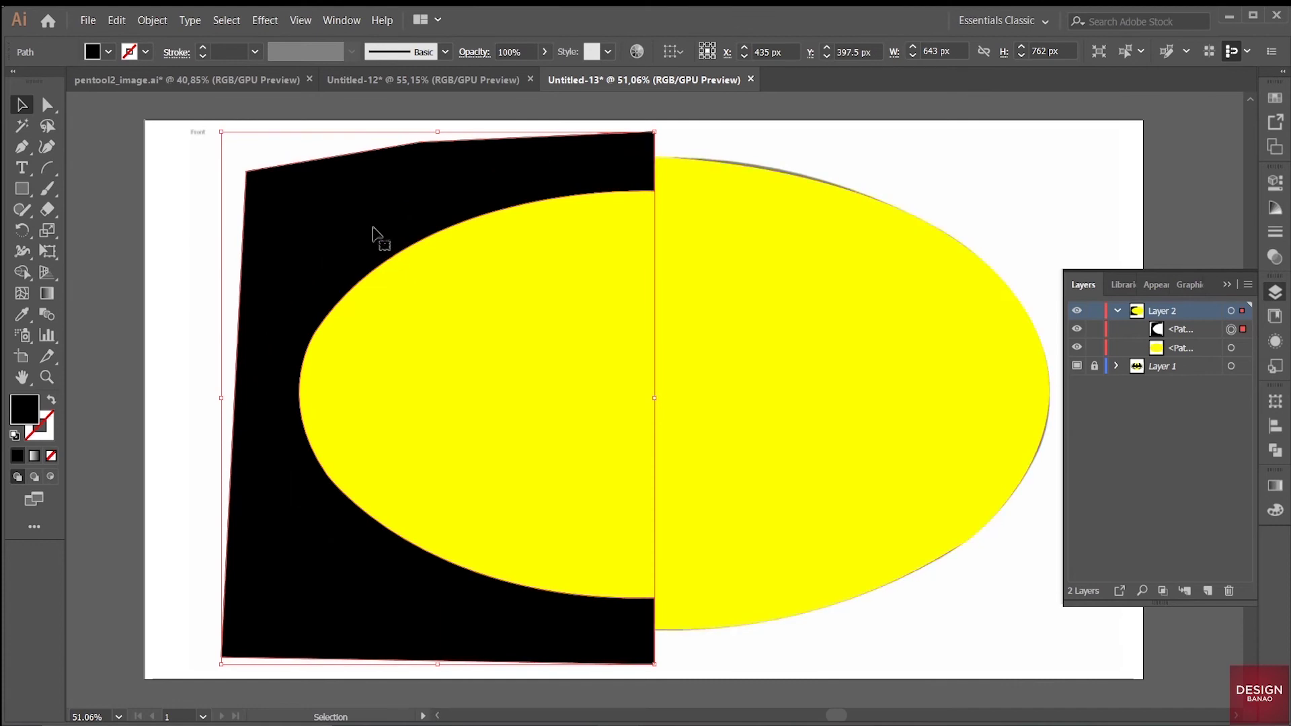
click(524, 216)
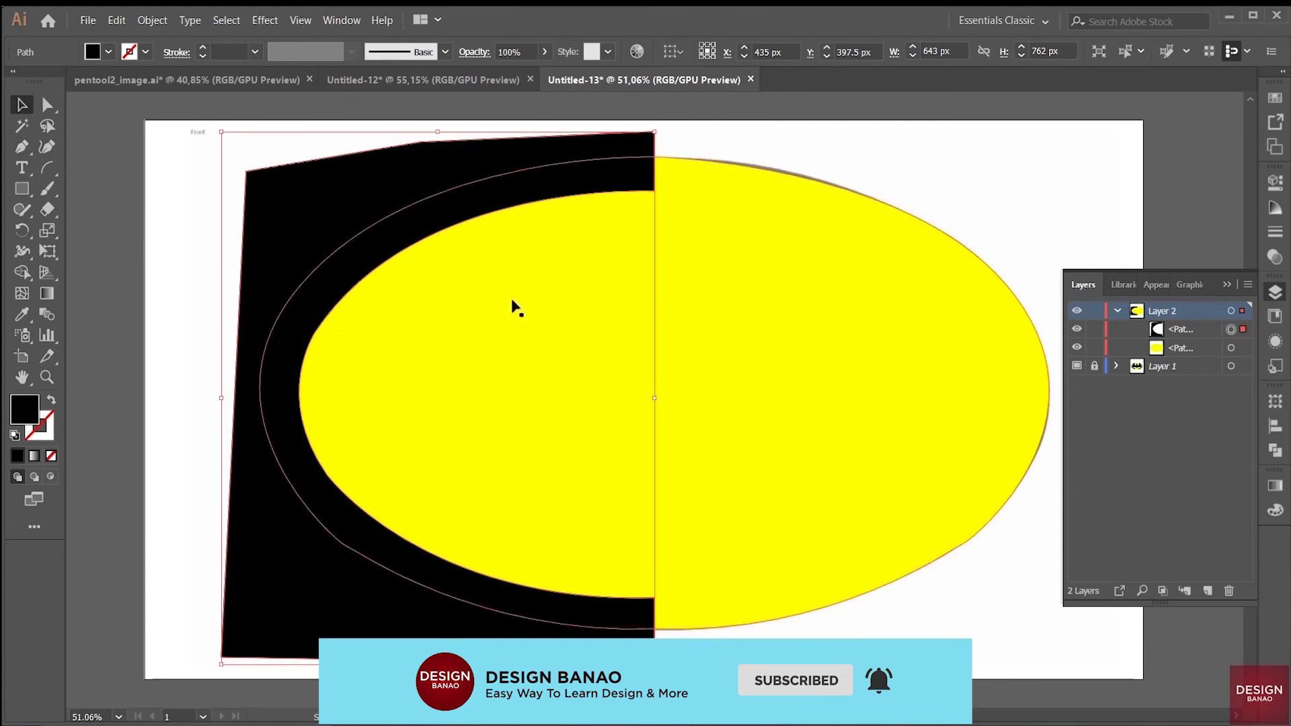
click(424, 365)
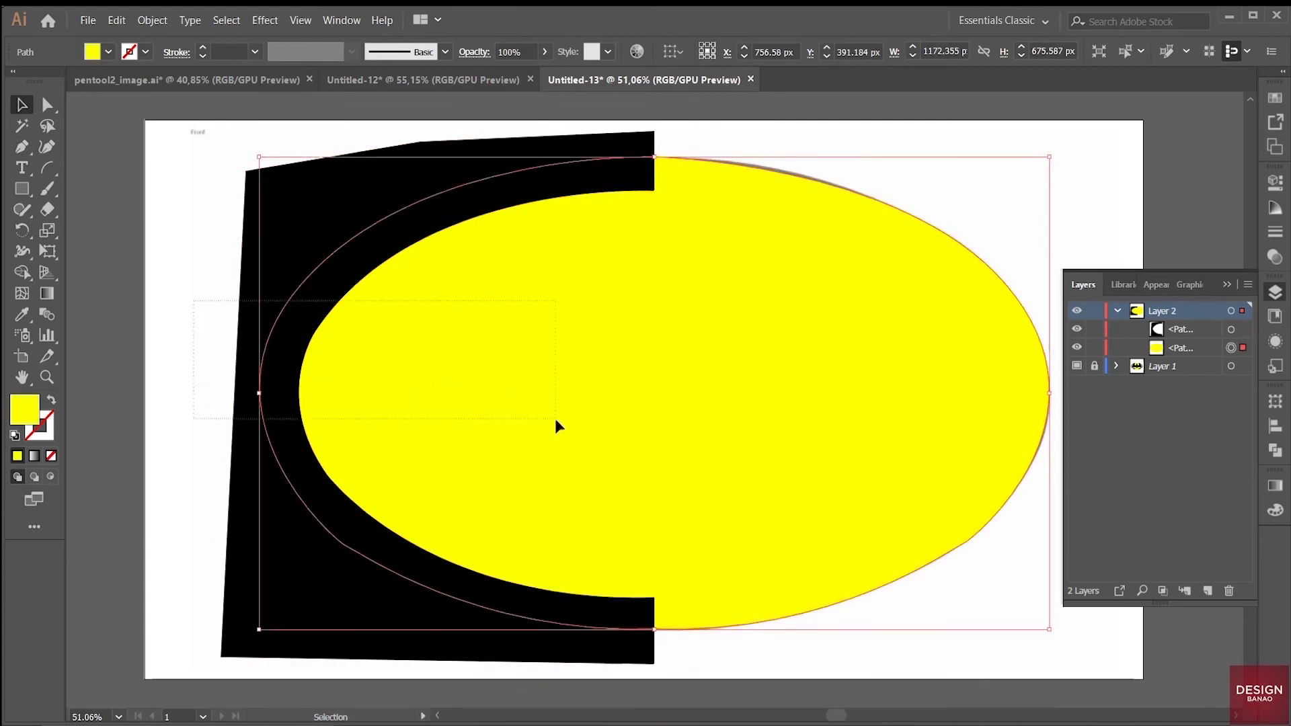
drag(314, 350, 555, 418)
click(22, 275)
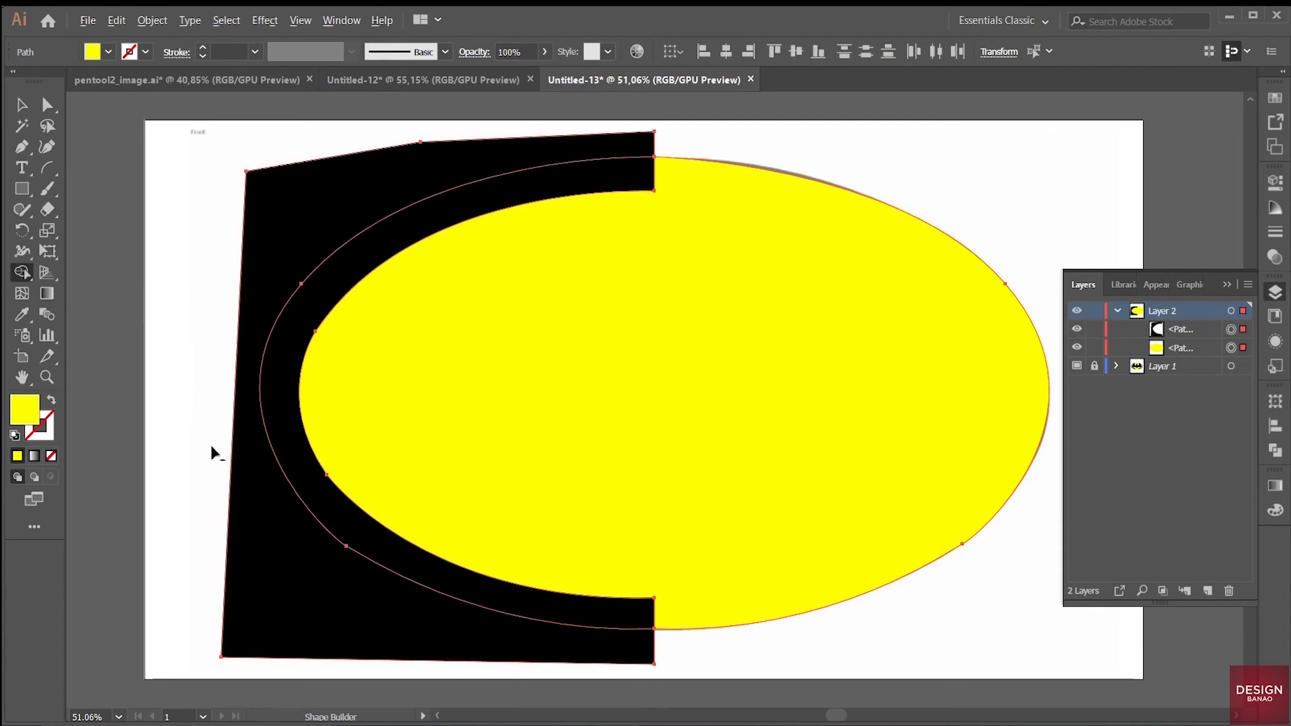
mouse_move(211, 477)
mouse_down()
mouse_move(287, 578)
mouse_move(400, 619)
mouse_up()
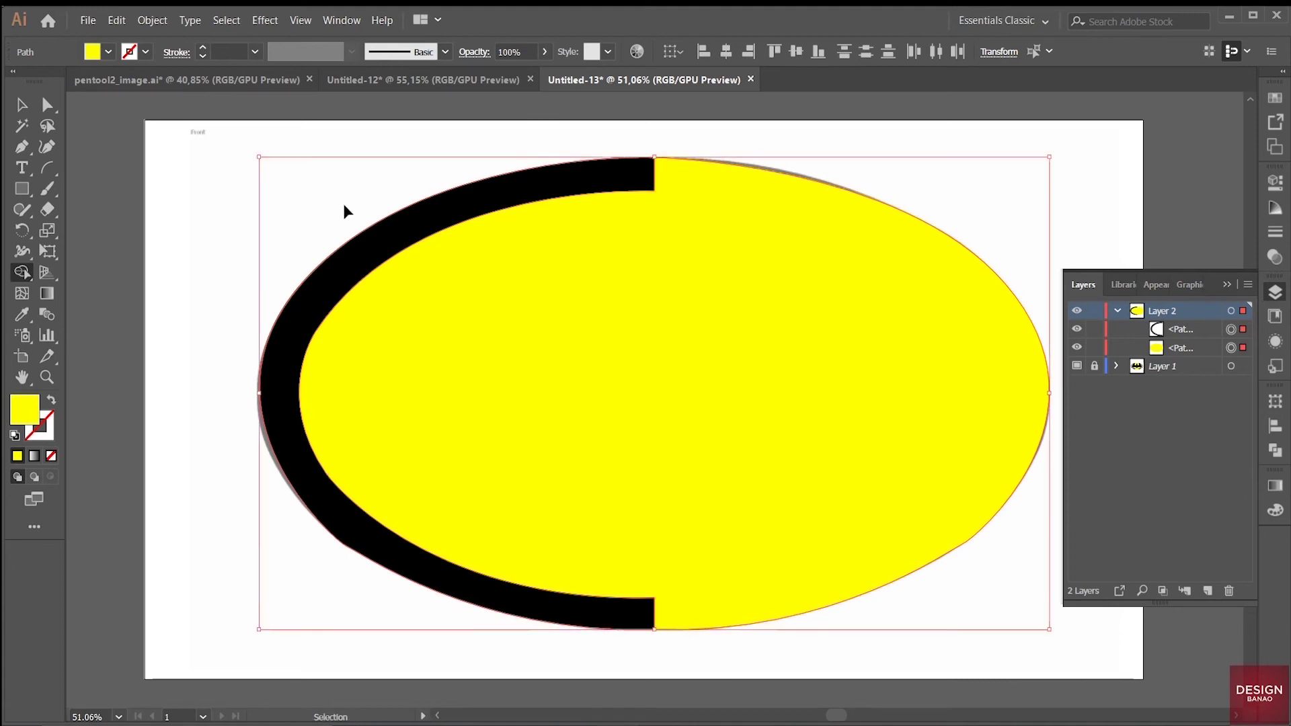
- Zoom out and pan to empty canvas beside the artboard
key(ctrl+minus)
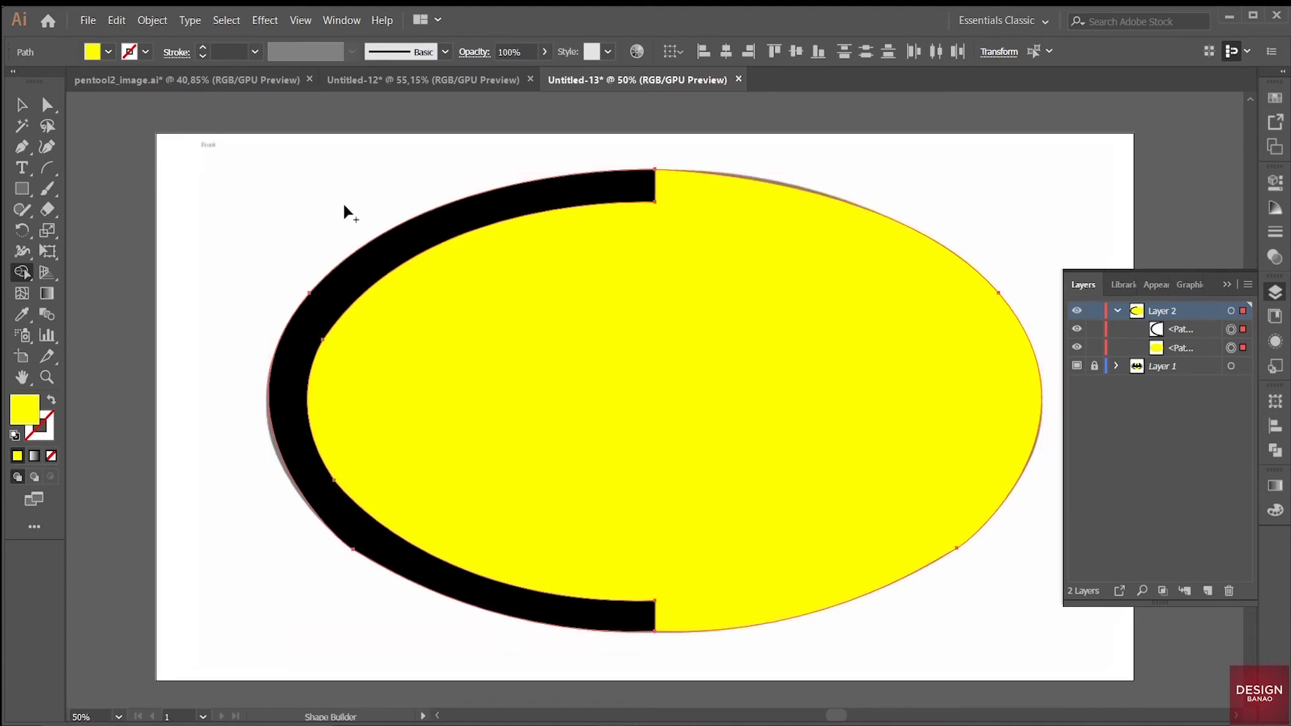
key(ctrl+minus)
key(ctrl+minus)
key(ctrl+minus)
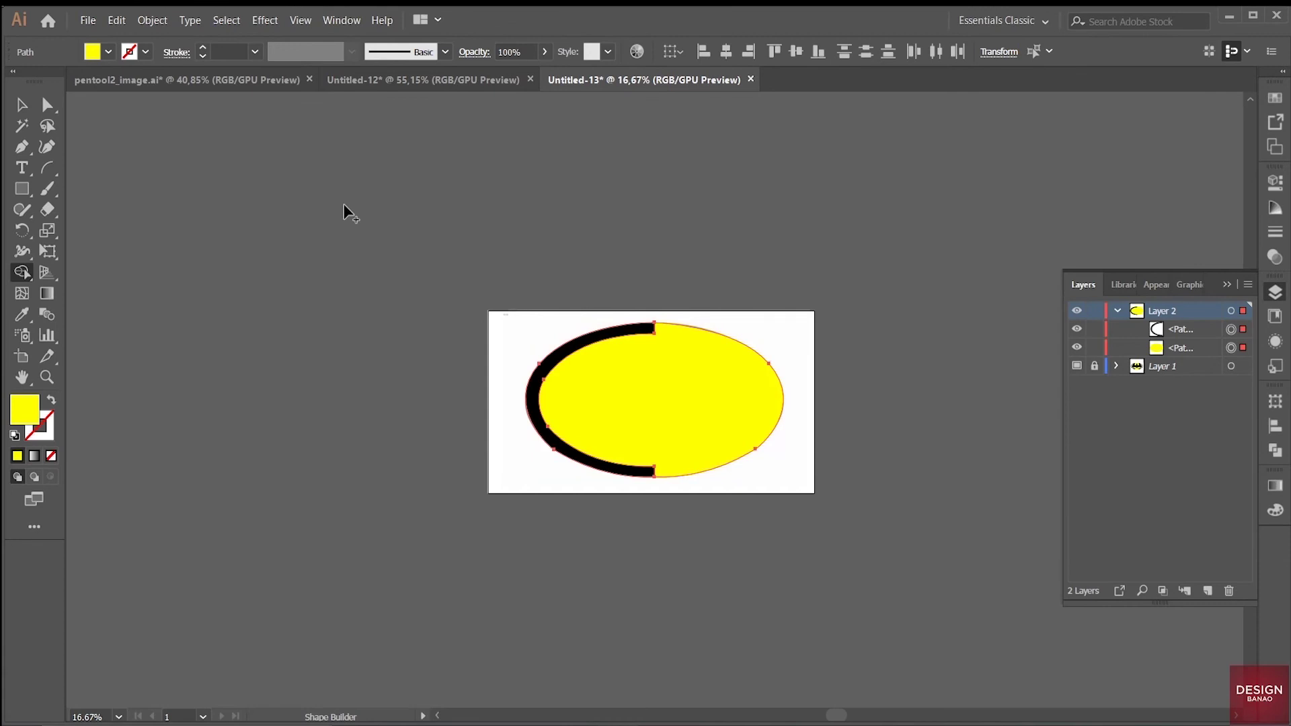
key(space)
drag(620, 437, 704, 252)
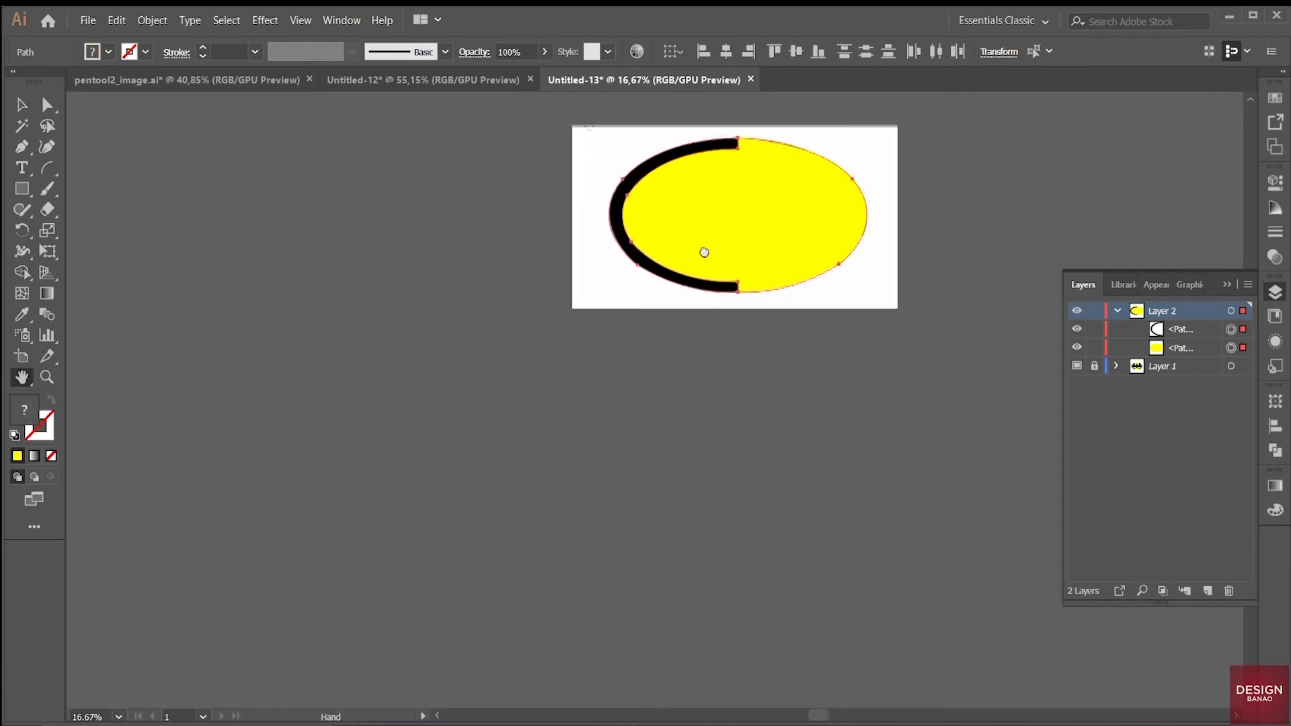
click(24, 196)
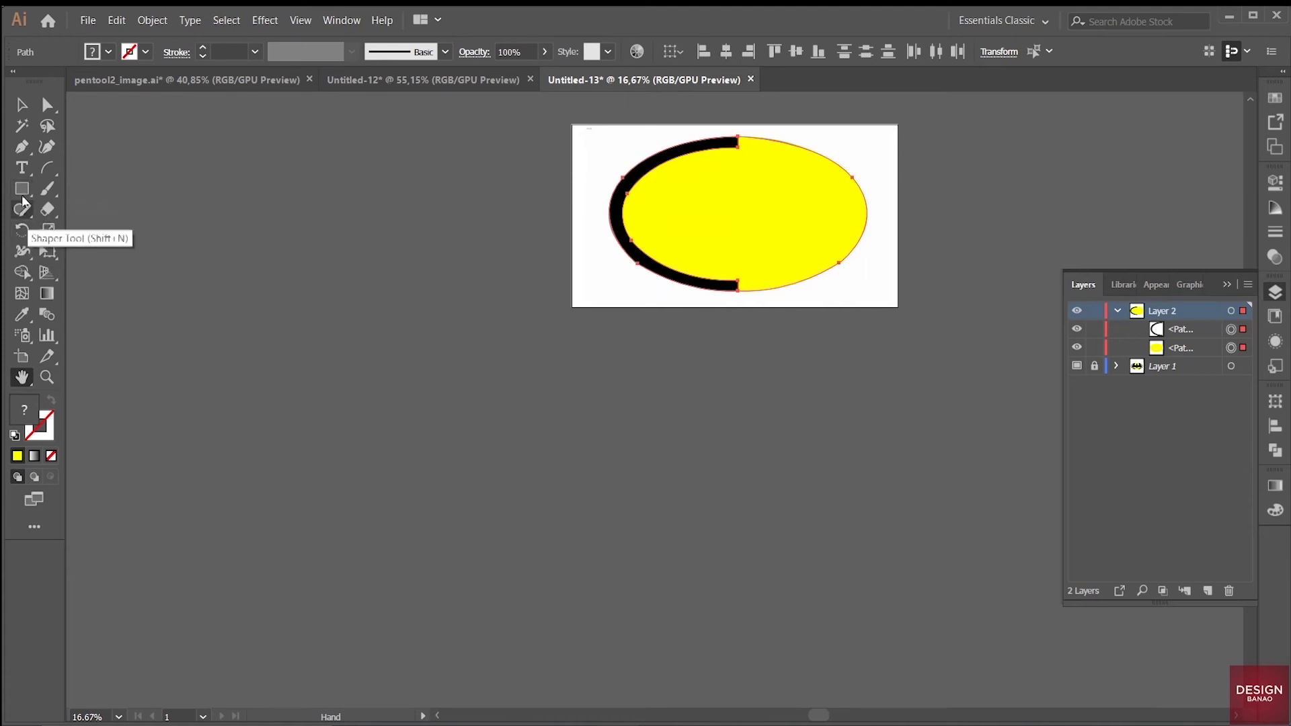
key(l)
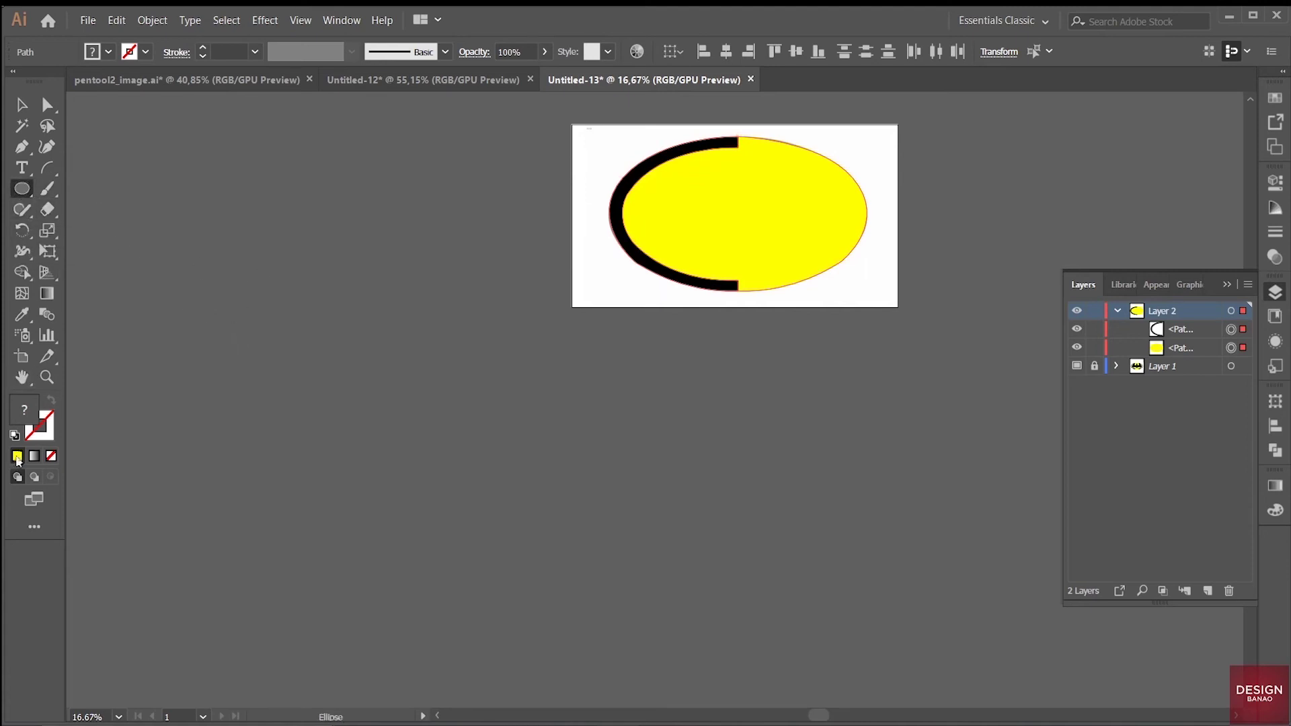
- Deselect the logo and reset colours to default white fill and black stroke
click(14, 436)
key(ctrl+z)
key(v)
click(310, 192)
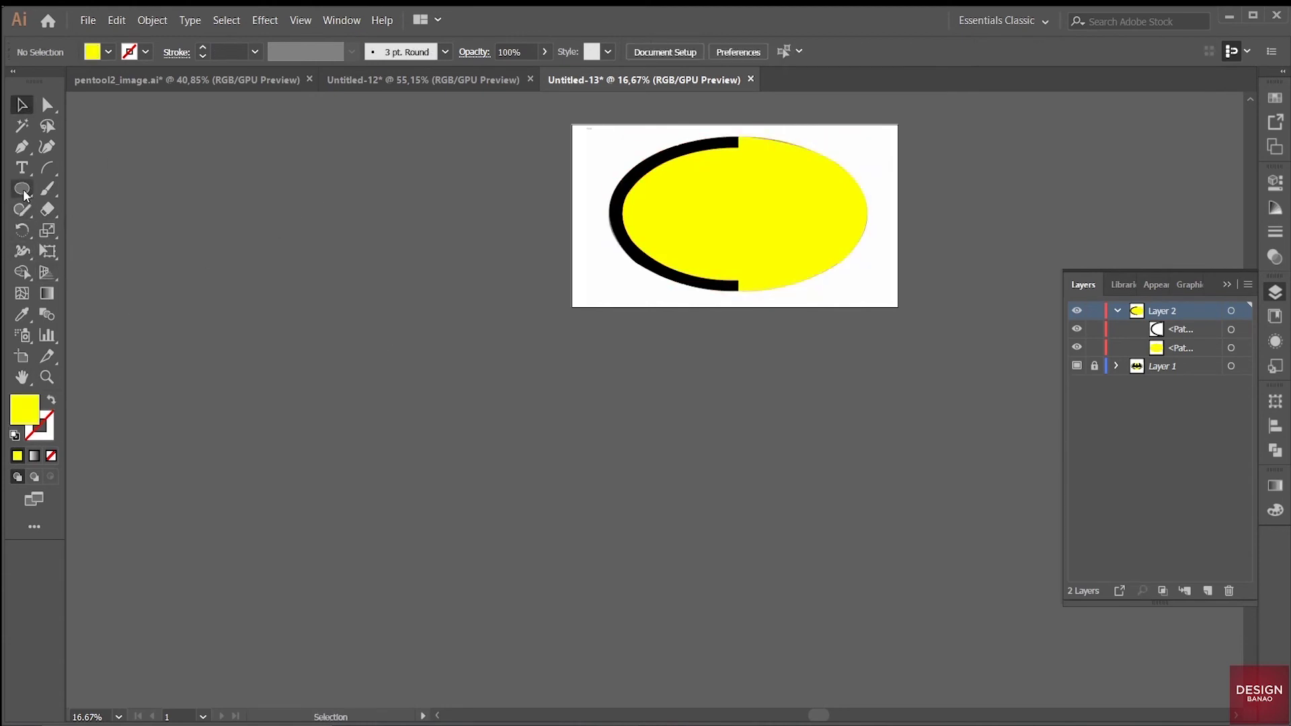
click(15, 436)
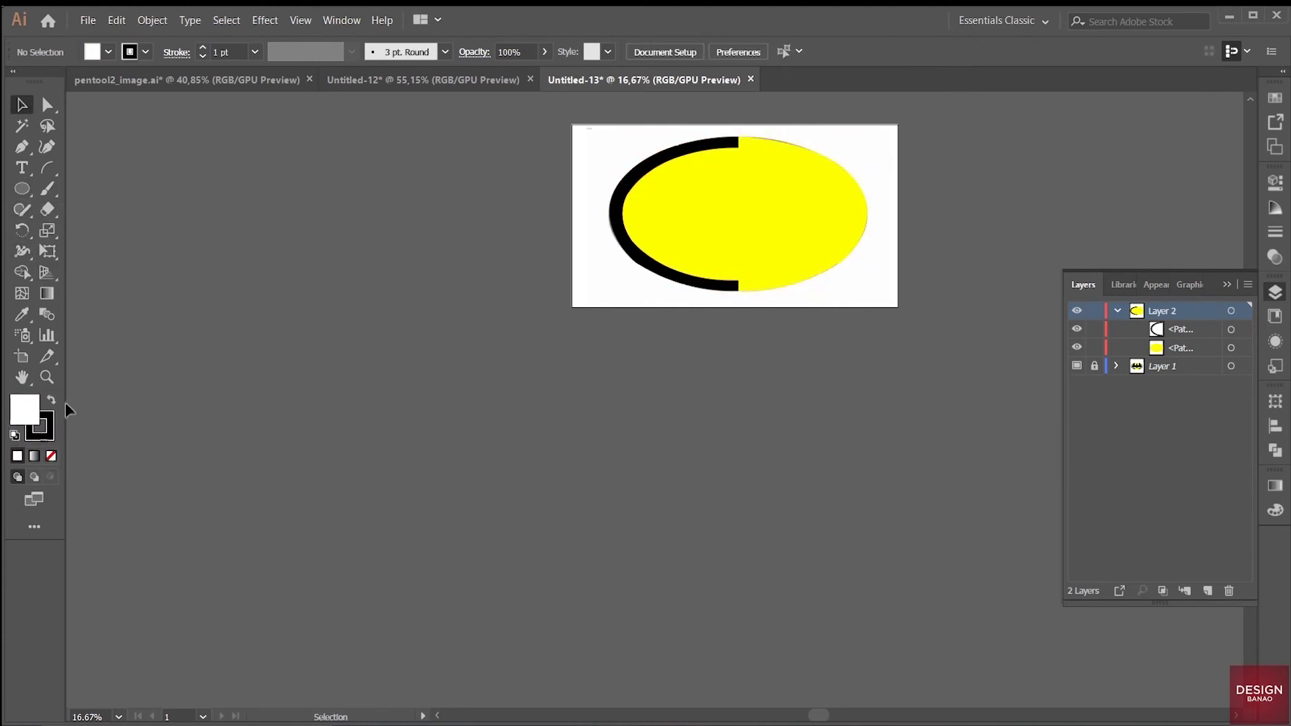
click(22, 189)
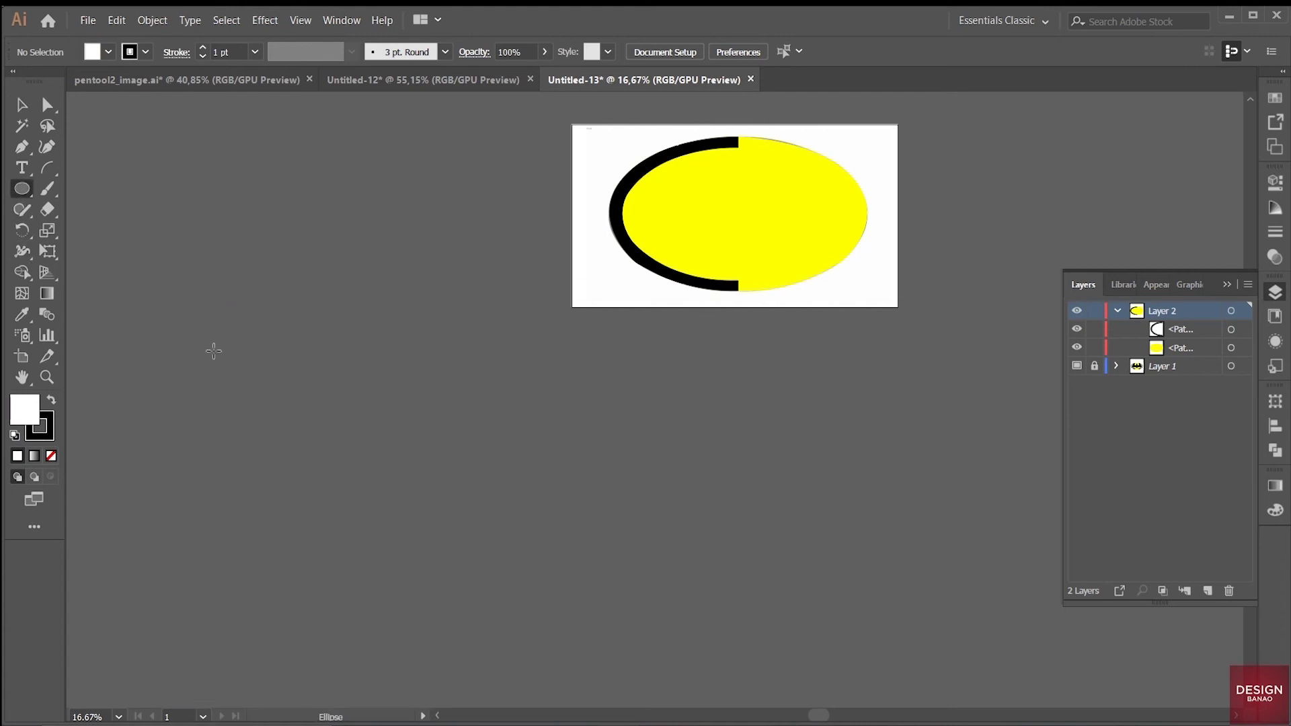
- Draw a small circle left of the artboard and fill it yellow from Swatches
drag(213, 351, 265, 404)
click(22, 105)
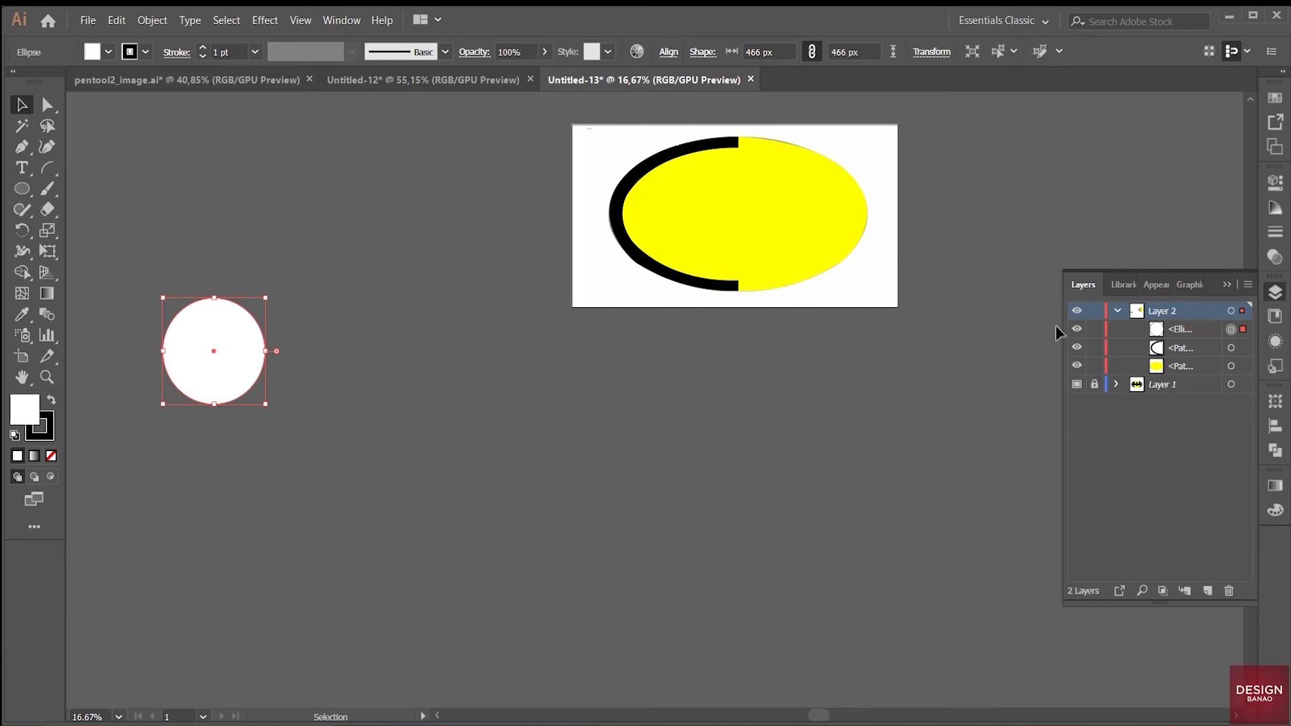
click(1275, 97)
click(1119, 146)
click(410, 421)
- Duplicate the yellow circle to its lower right and select both circles
click(235, 392)
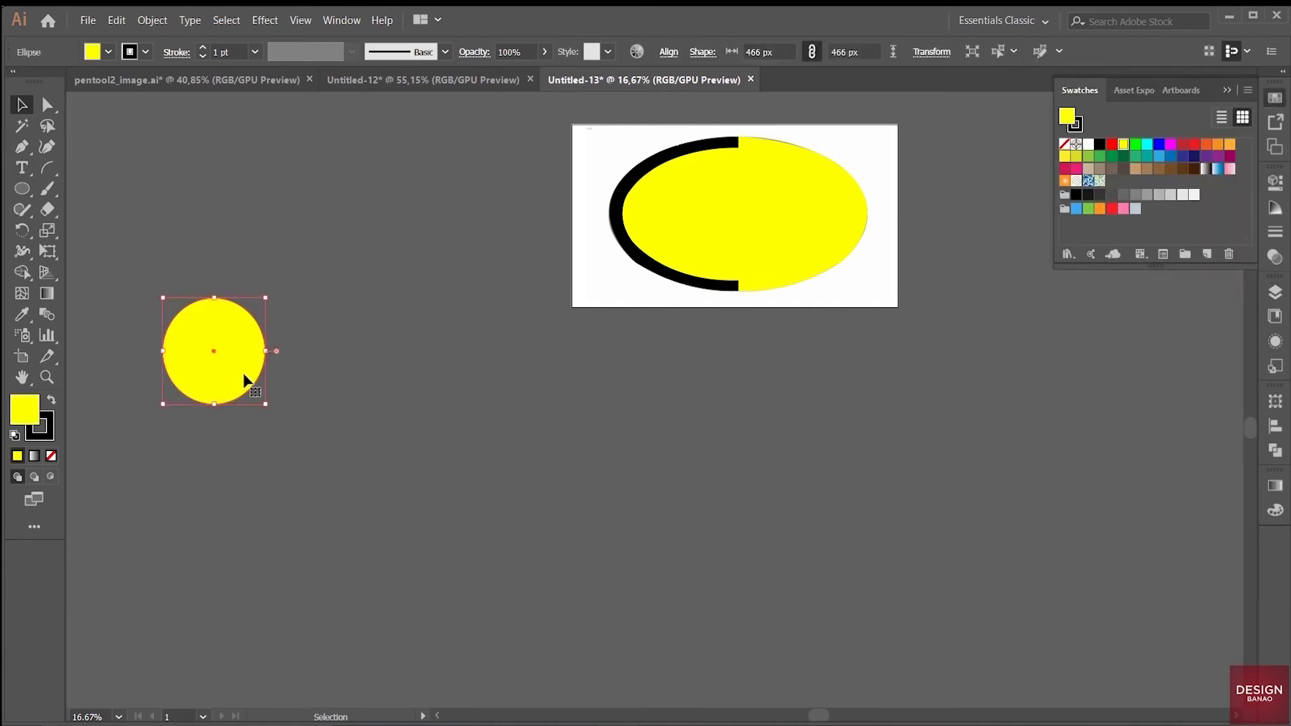
alt+drag(244, 381, 313, 397)
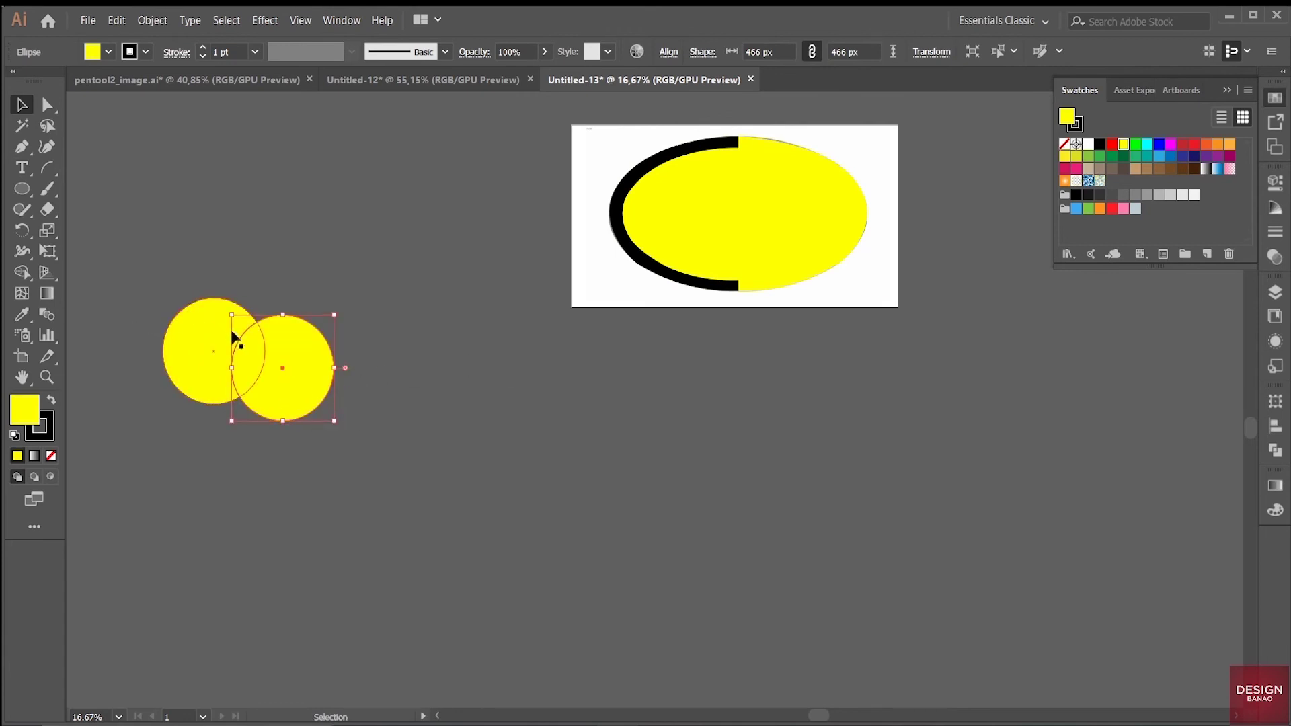
click(241, 416)
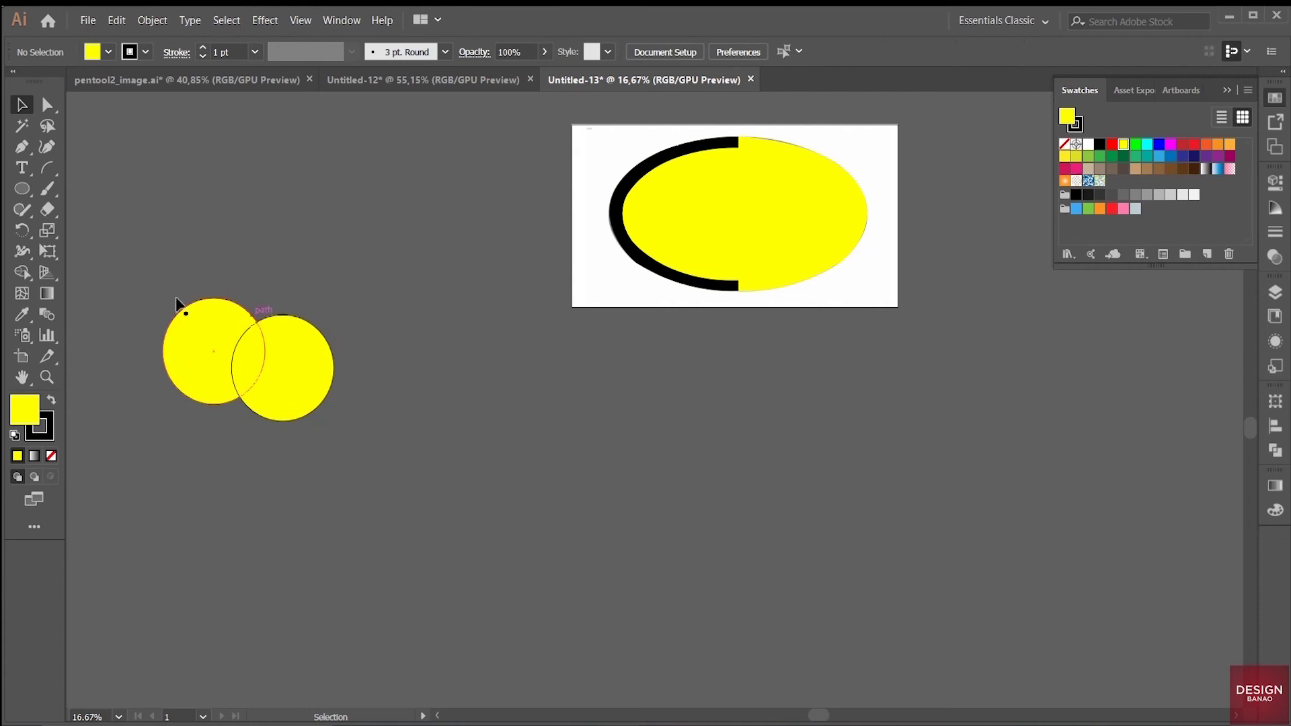
click(239, 387)
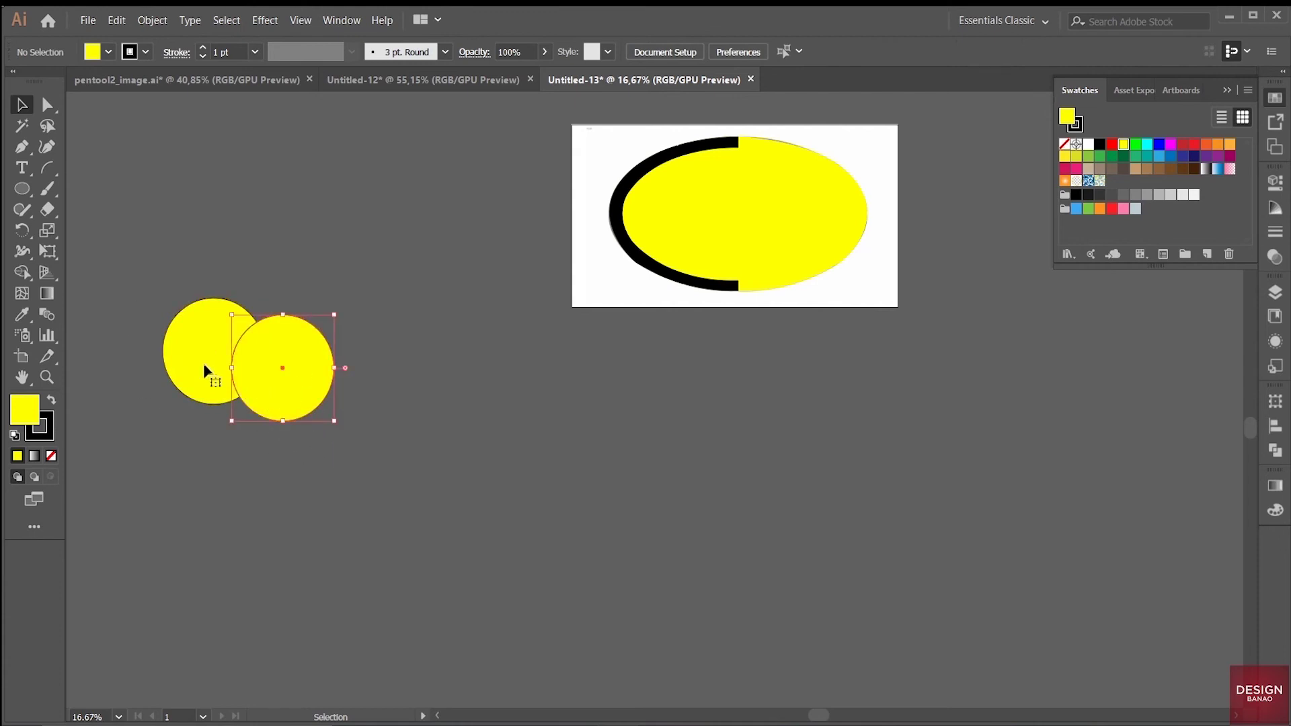
click(203, 363)
click(289, 390)
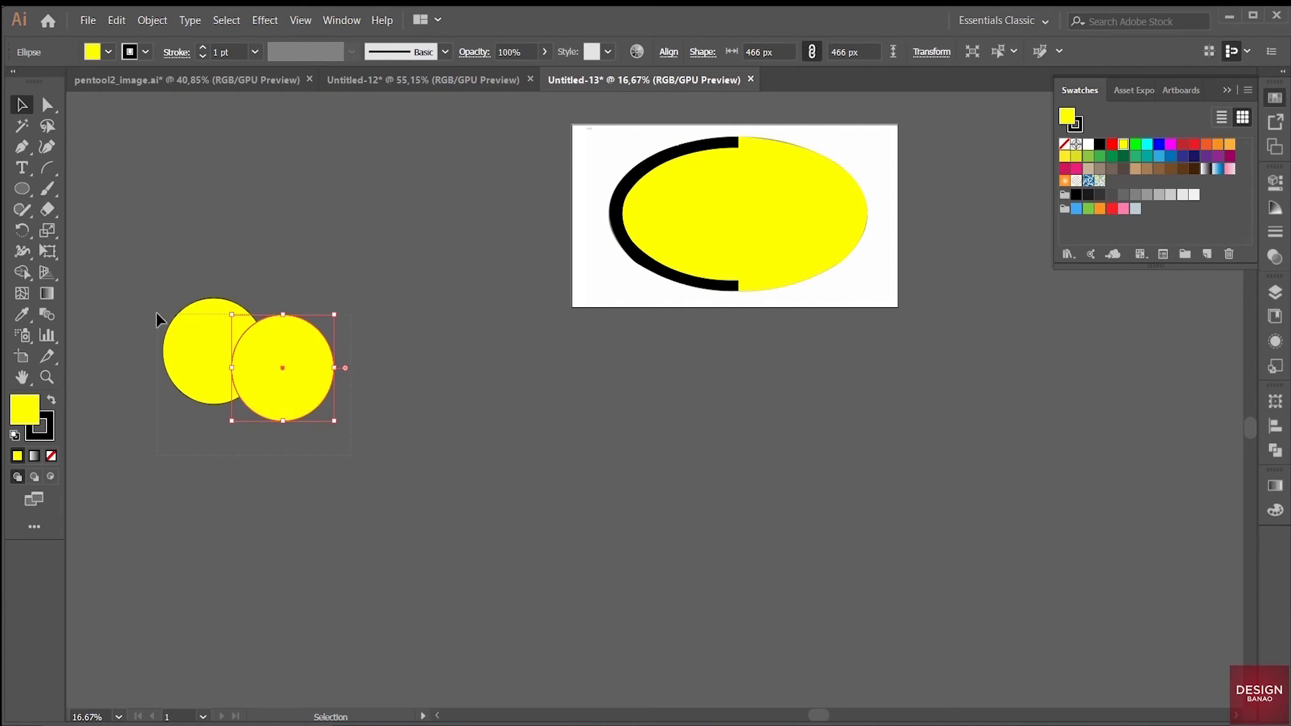
drag(156, 312, 156, 312)
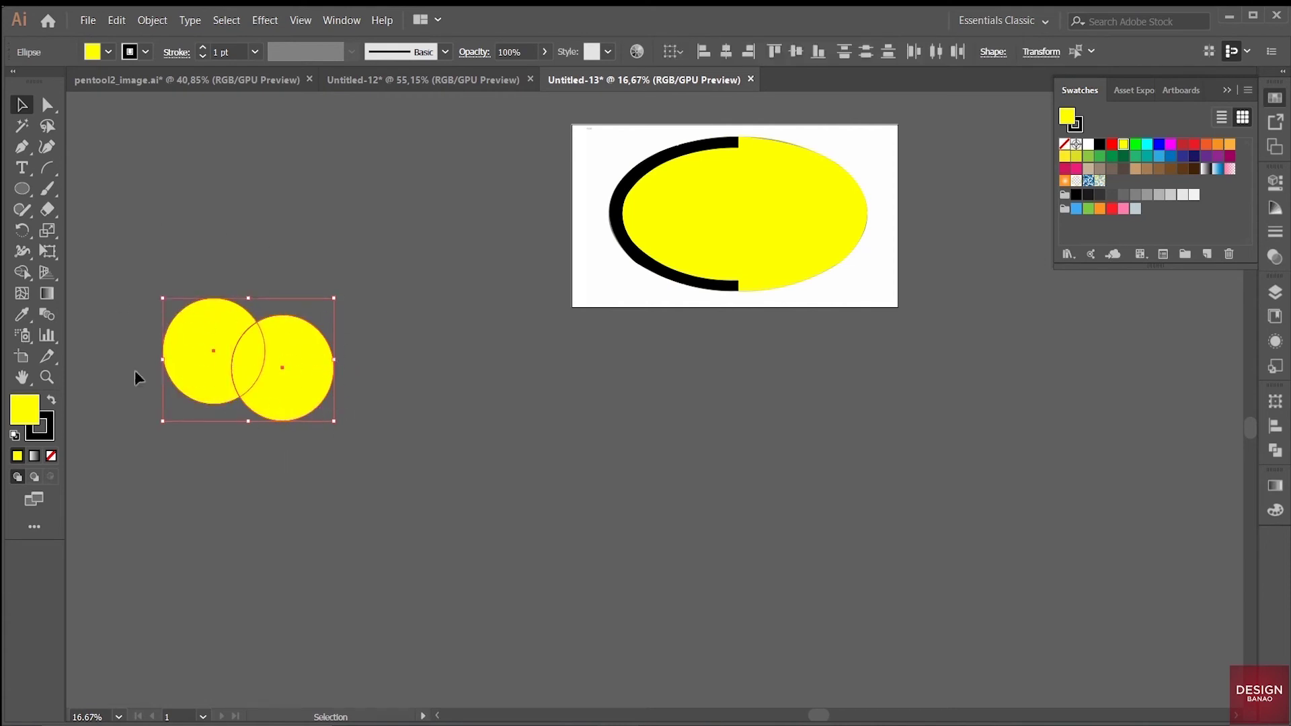
- Merge the two circles with Shape Builder, move the result, then undo back to two circles
click(22, 272)
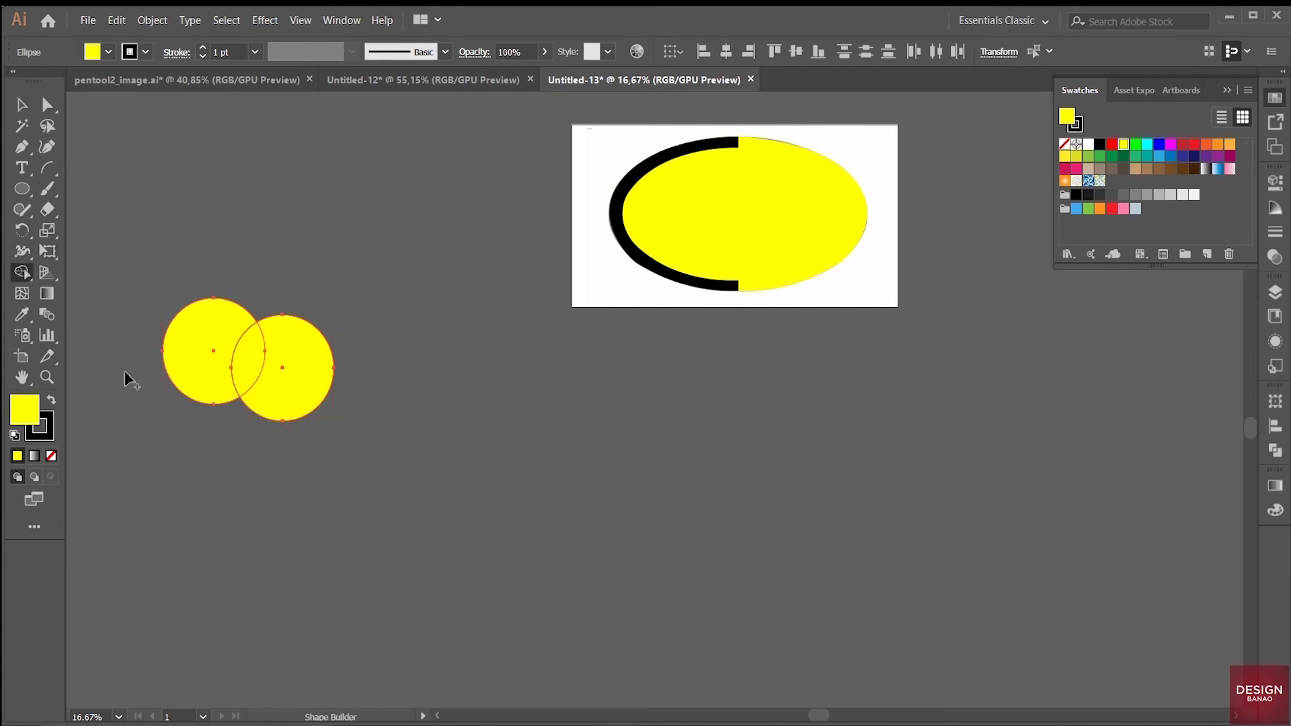
drag(139, 386, 355, 426)
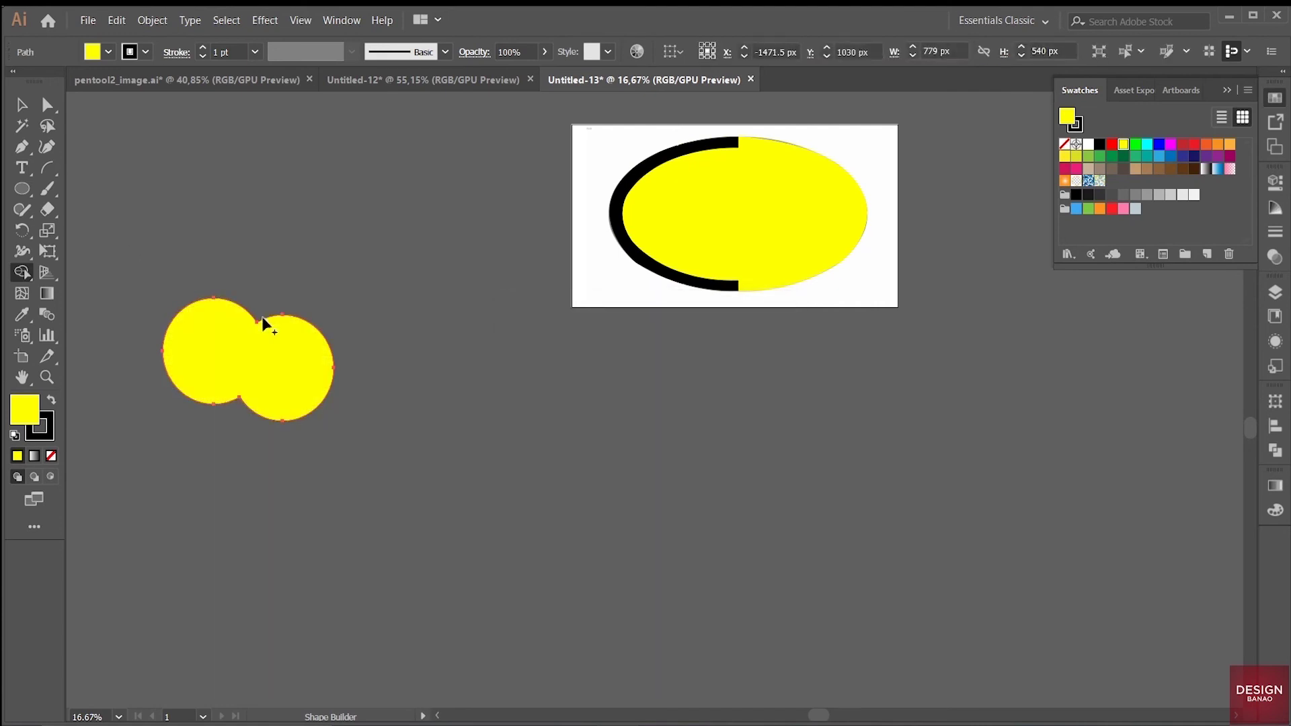
key(v)
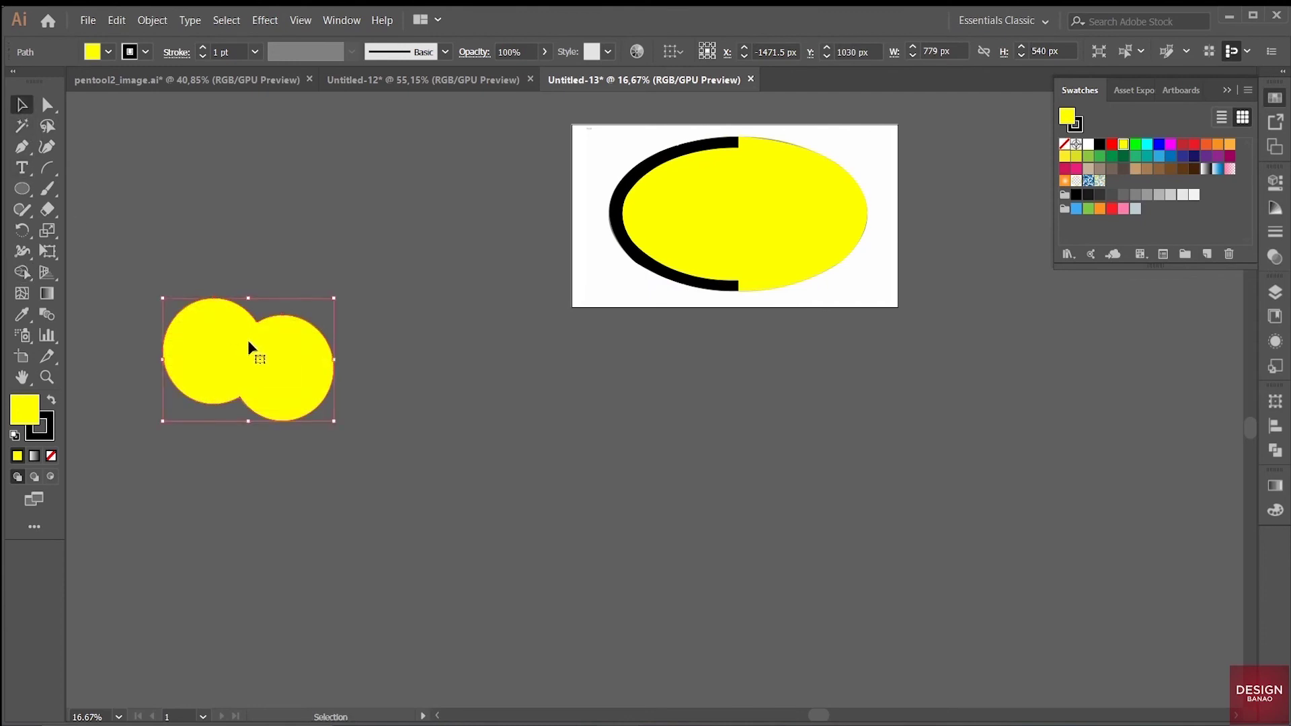
drag(223, 303, 197, 211)
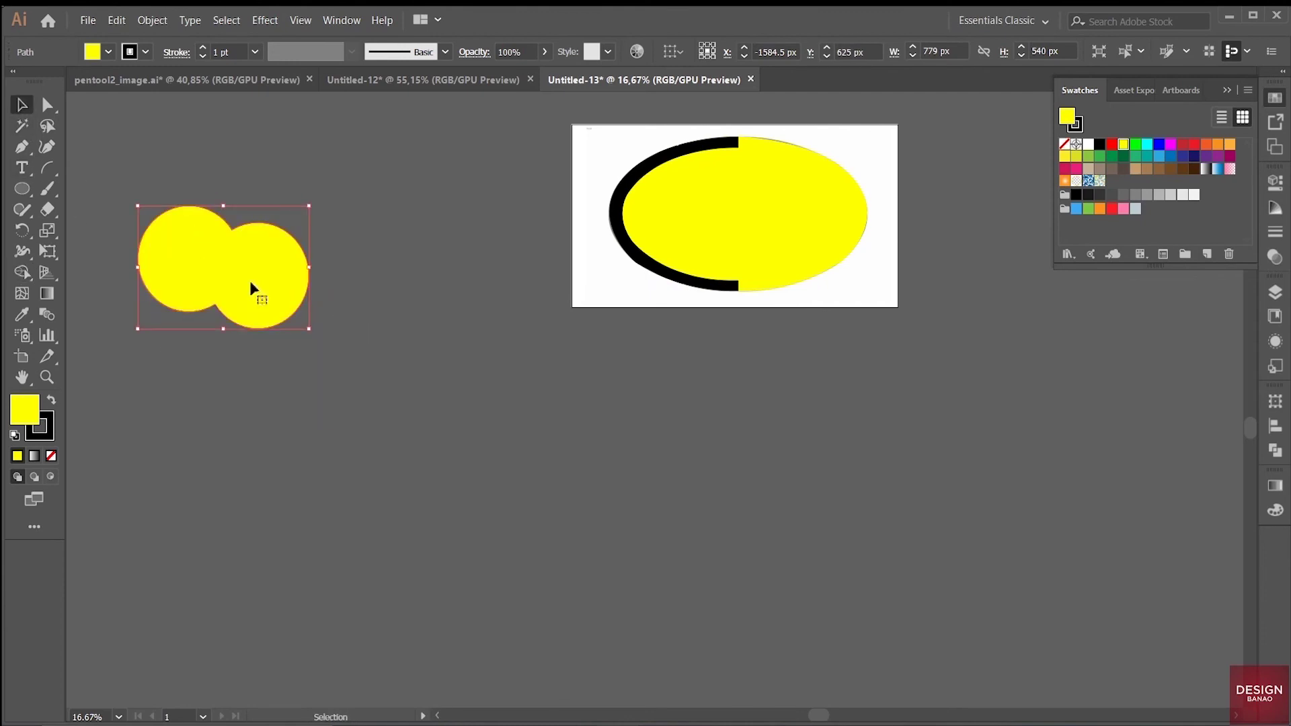
drag(216, 304, 290, 498)
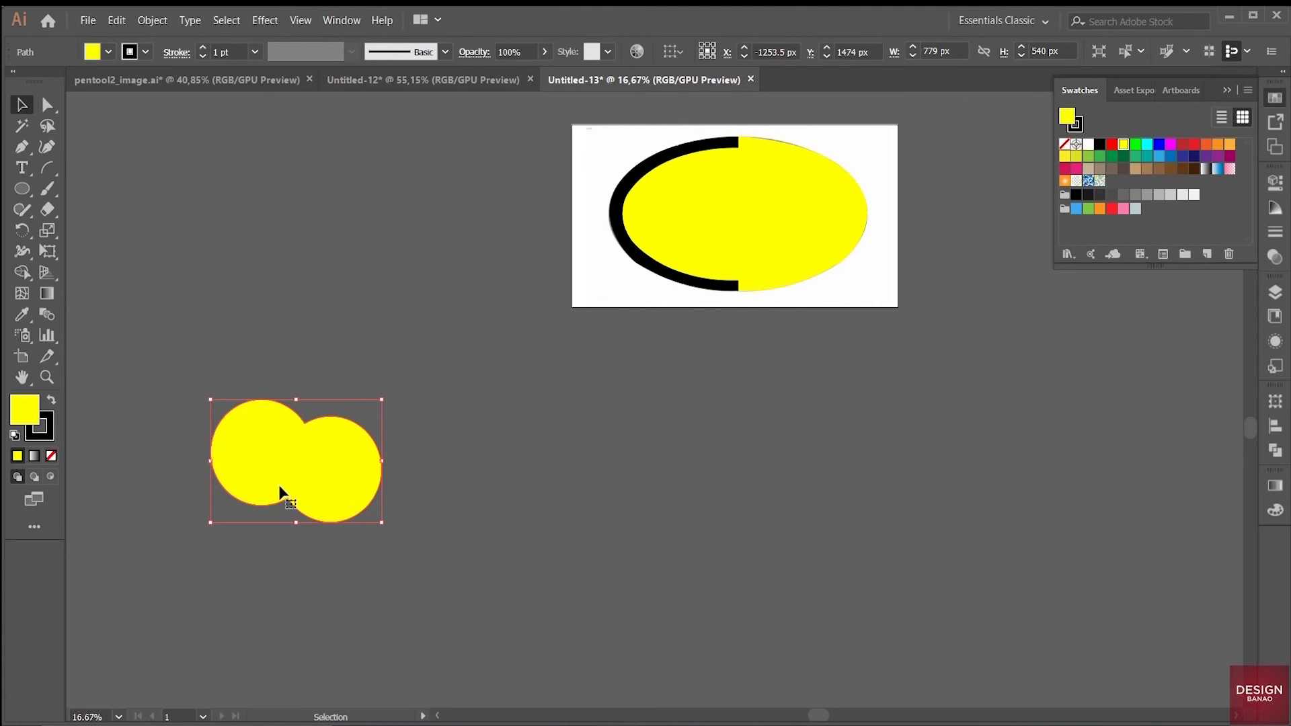
key(ctrl+z)
key(ctrl+z)
key(ctrl+z)
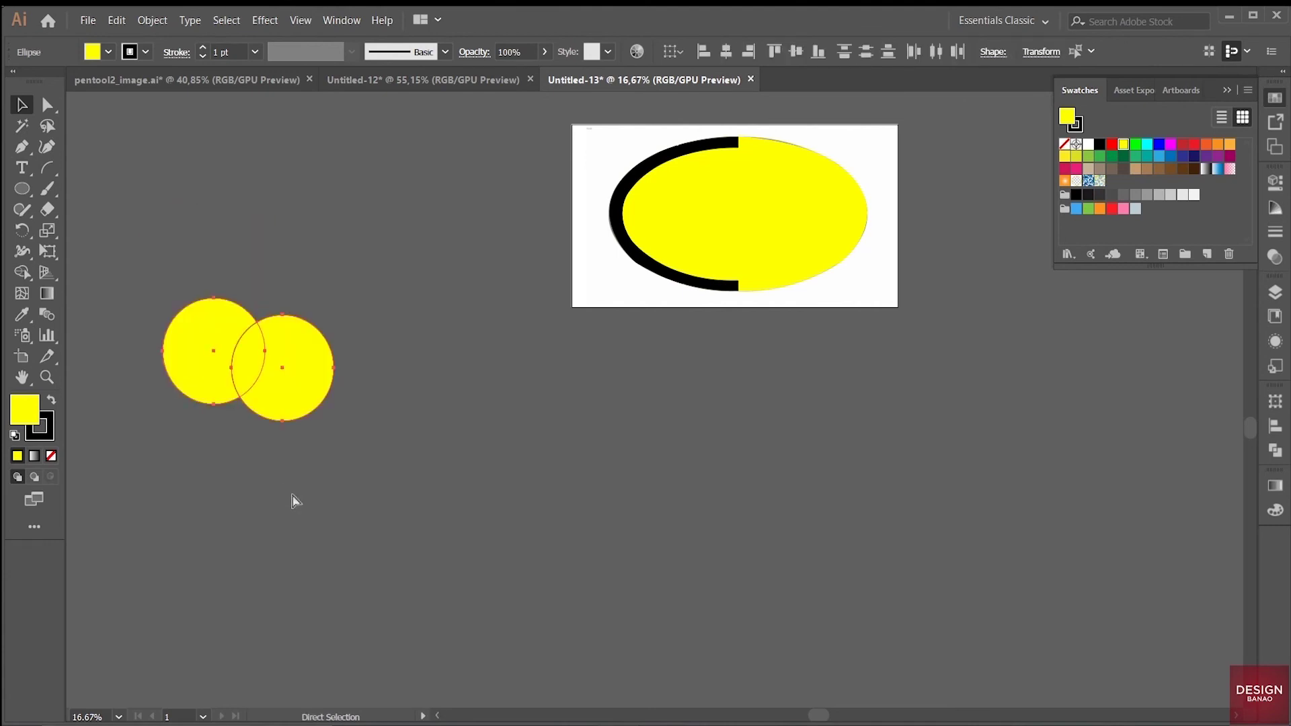
- Move the right circle to overlap the left and select both circles
click(337, 453)
click(251, 527)
mouse_move(289, 367)
mouse_down()
mouse_move(350, 387)
mouse_move(288, 406)
mouse_move(246, 392)
mouse_up()
click(332, 456)
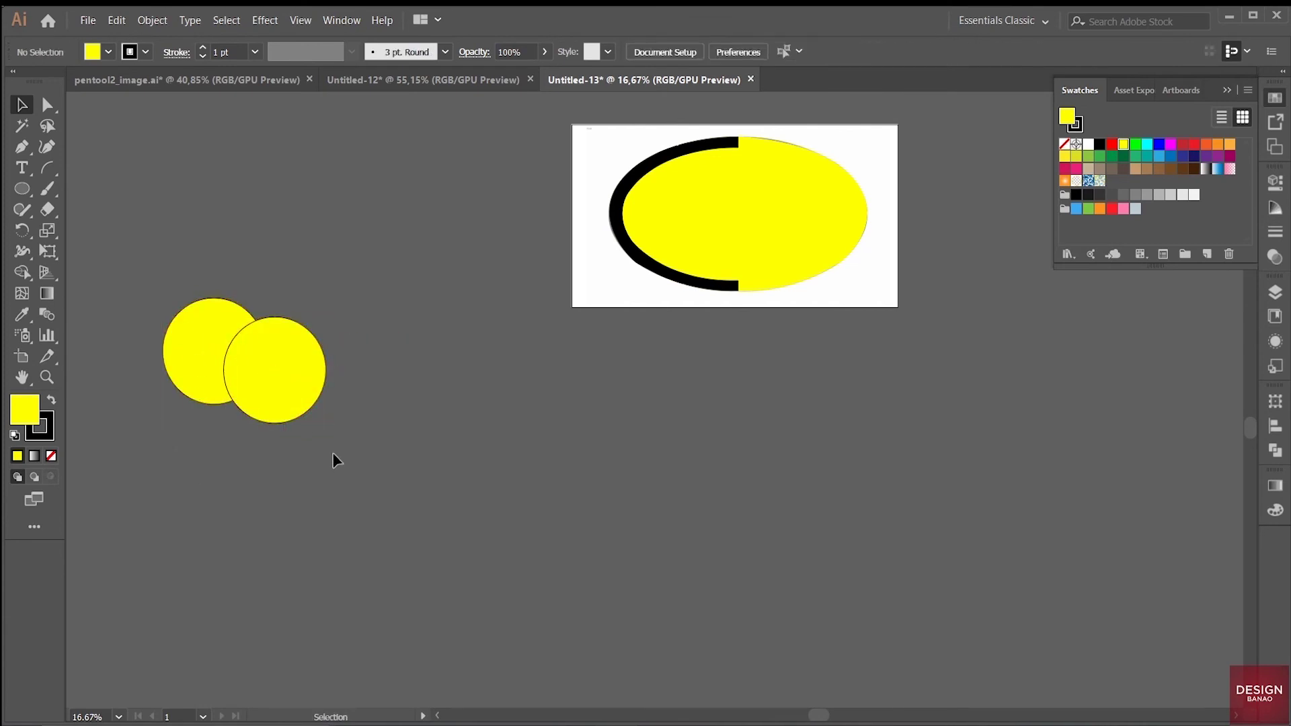
drag(147, 312, 229, 384)
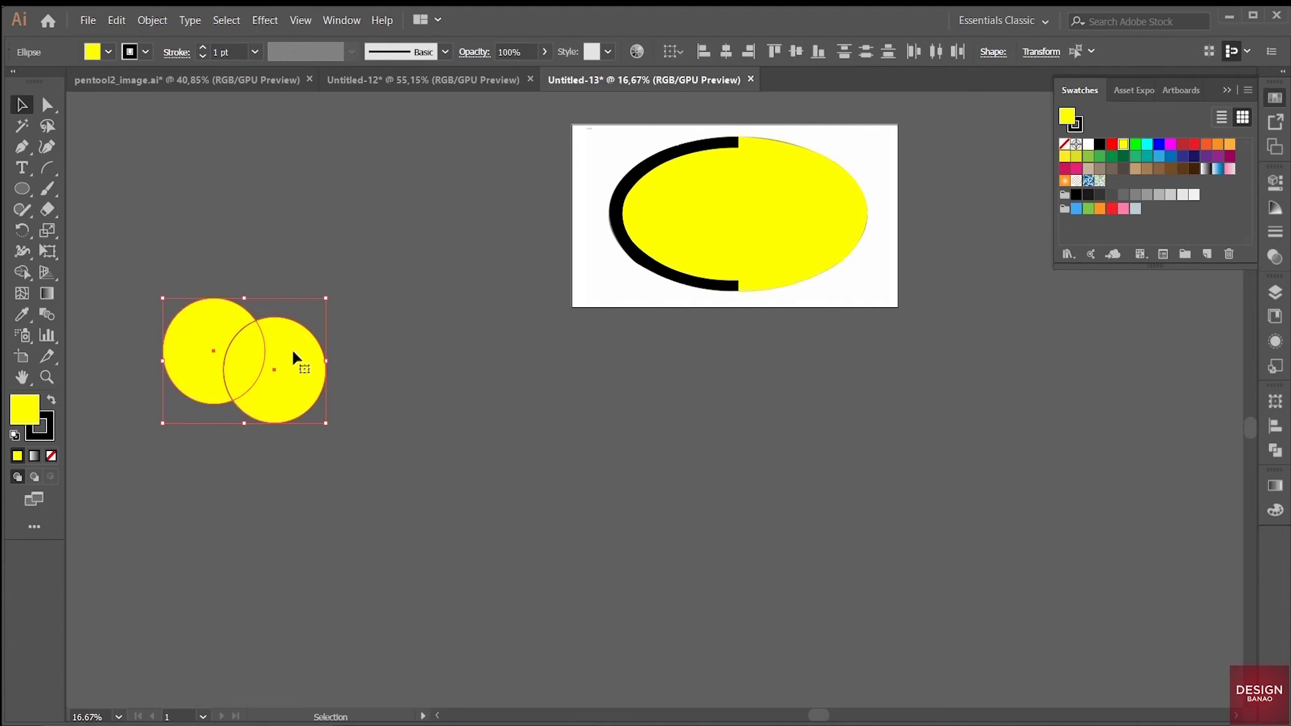
- Remove the right circle region with Shape Builder, then delete the leftover test circle
click(24, 269)
click(24, 272)
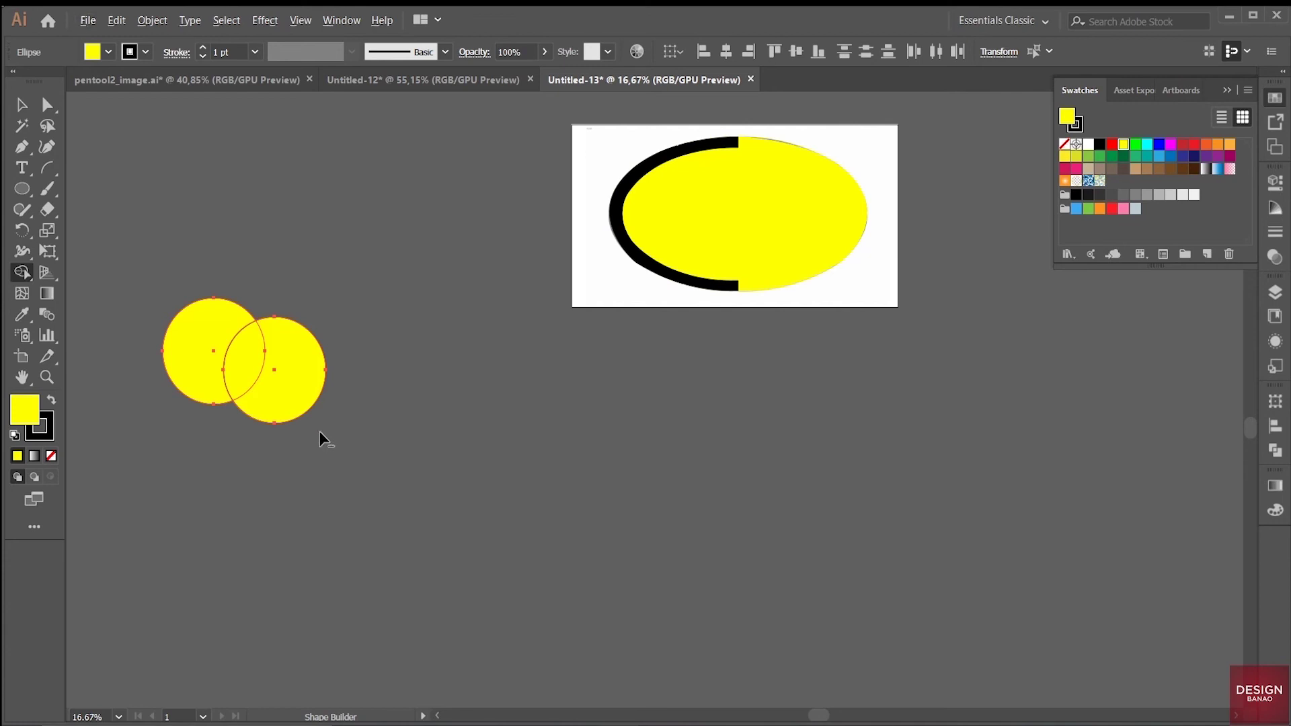
drag(300, 443, 286, 415)
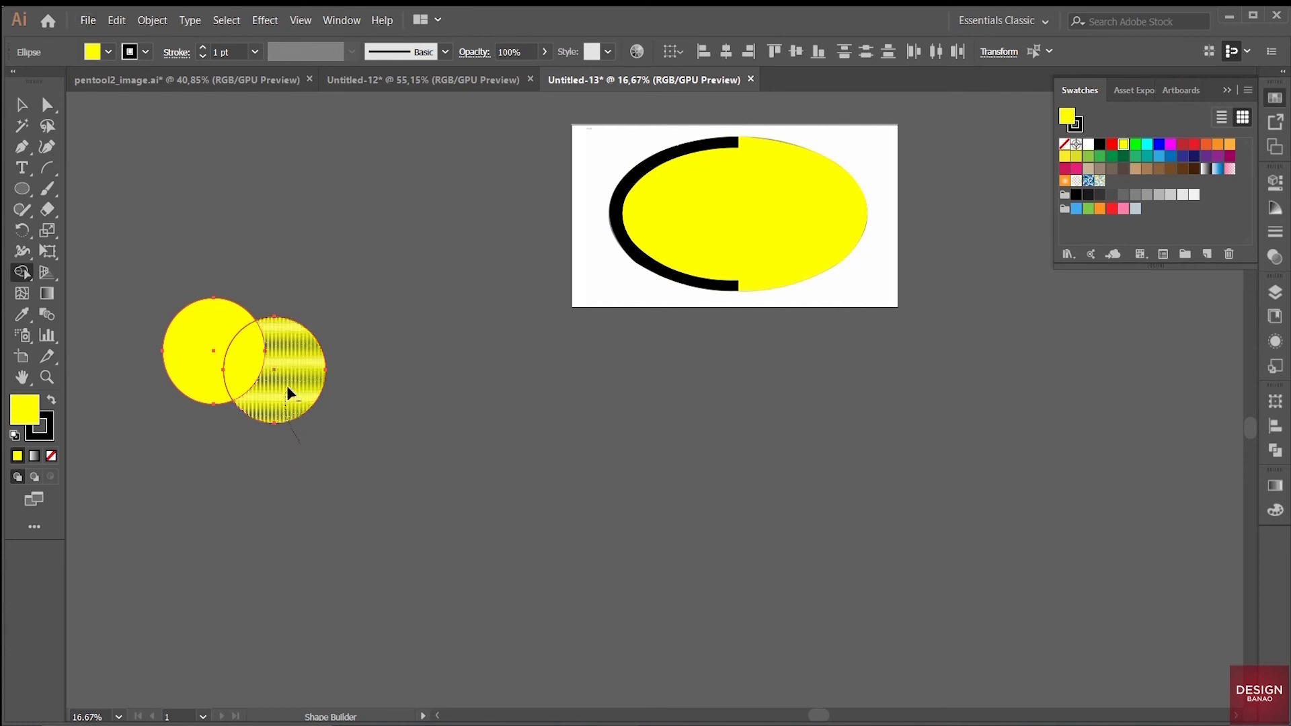
drag(357, 316, 367, 316)
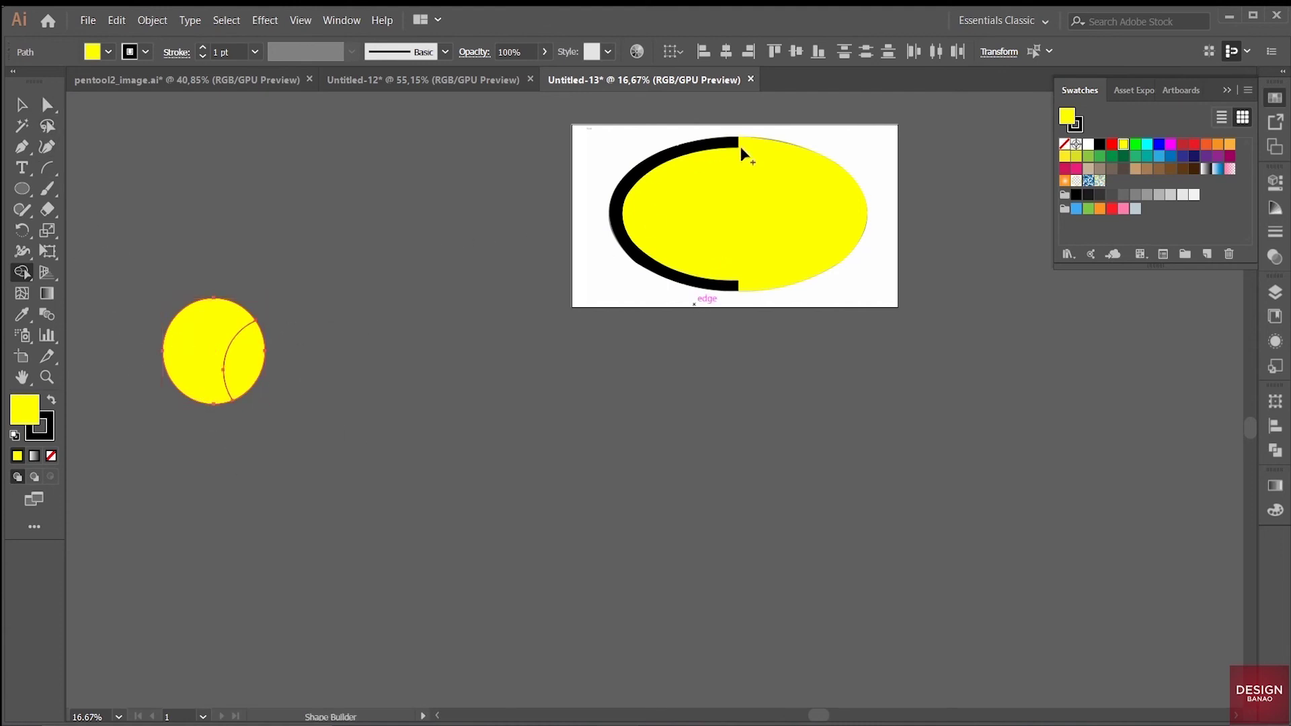
key(v)
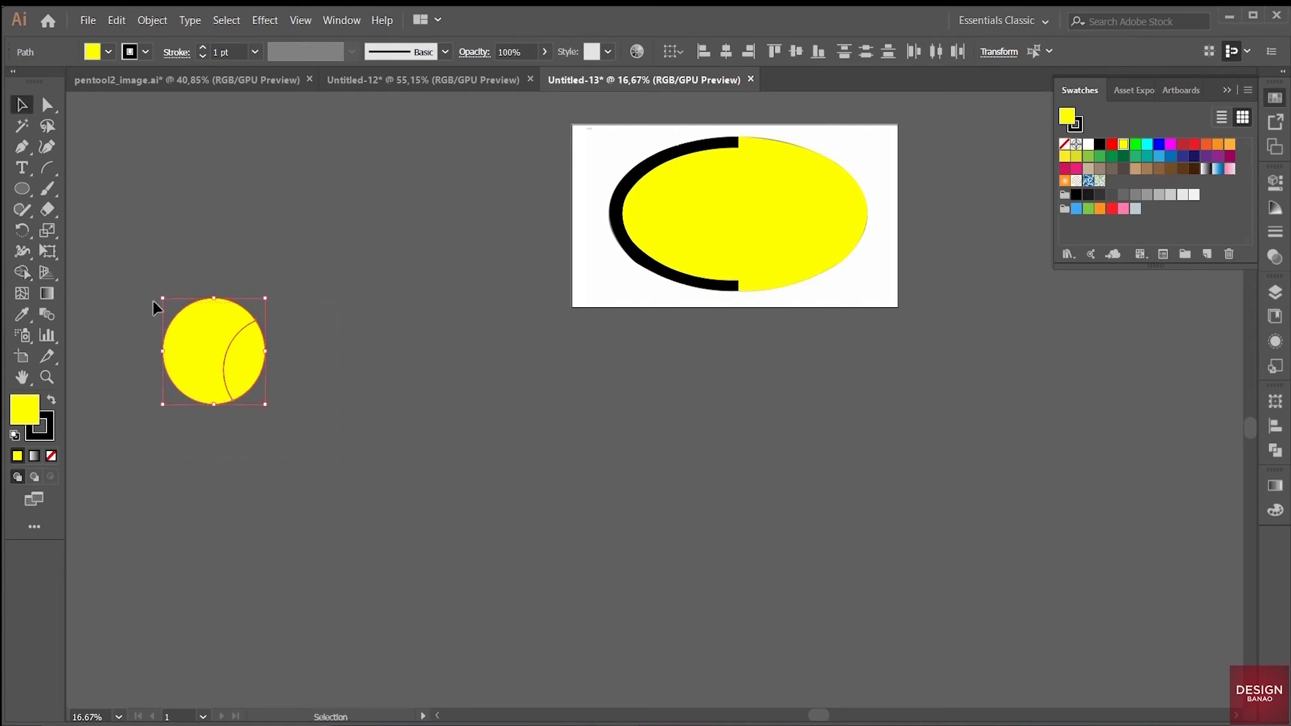
key(Delete)
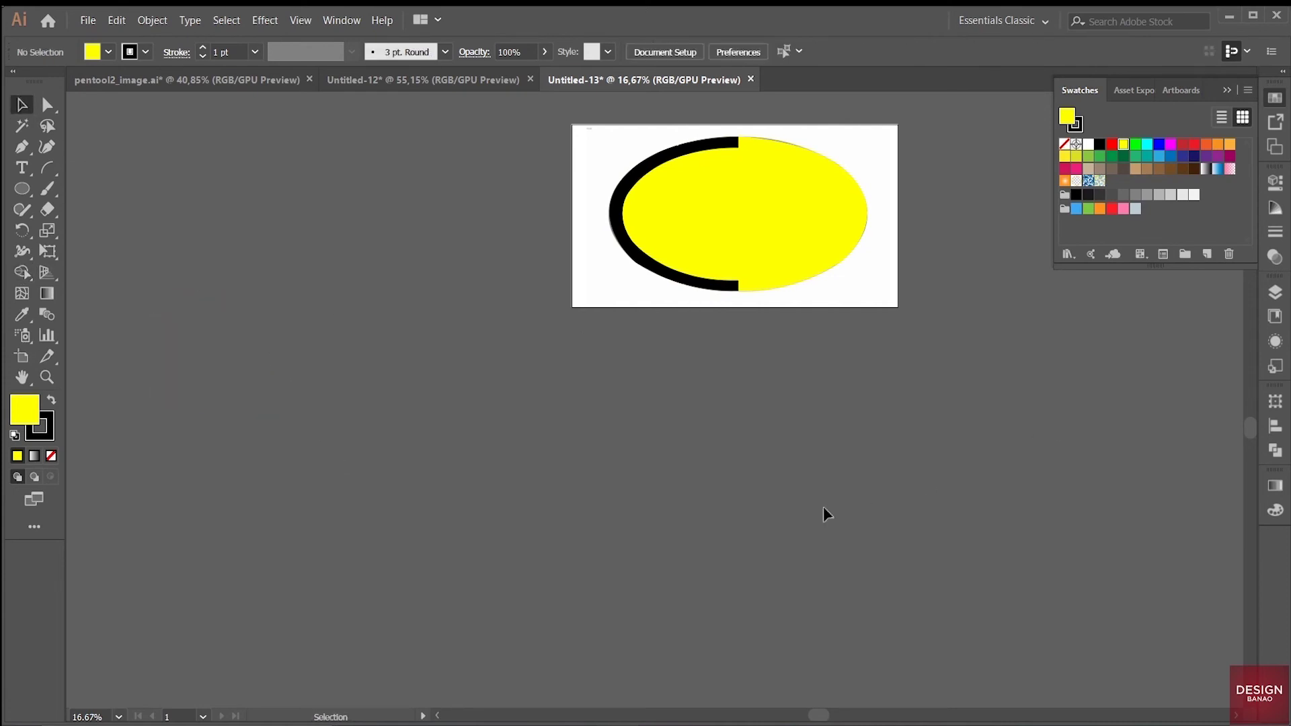
- Reflect a vertical copy of the black arc and drag it to the ellipse's right side
key(ctrl+0)
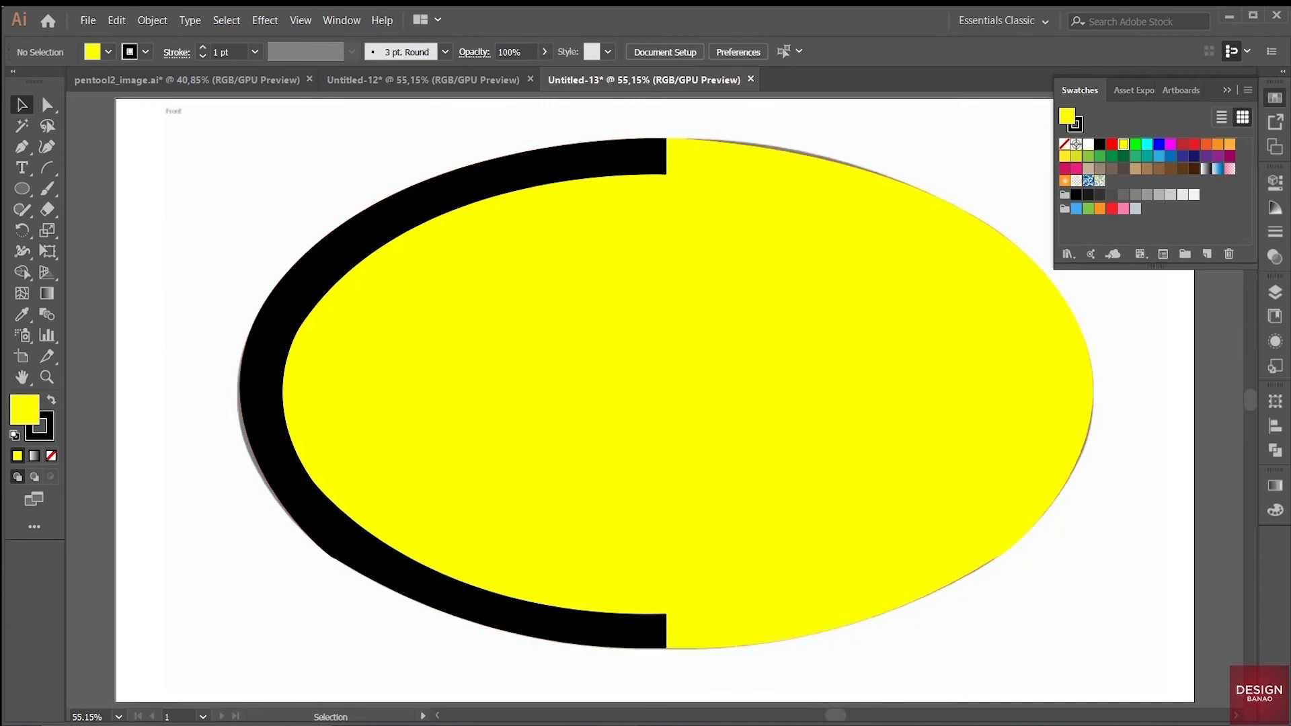
click(1225, 91)
click(600, 166)
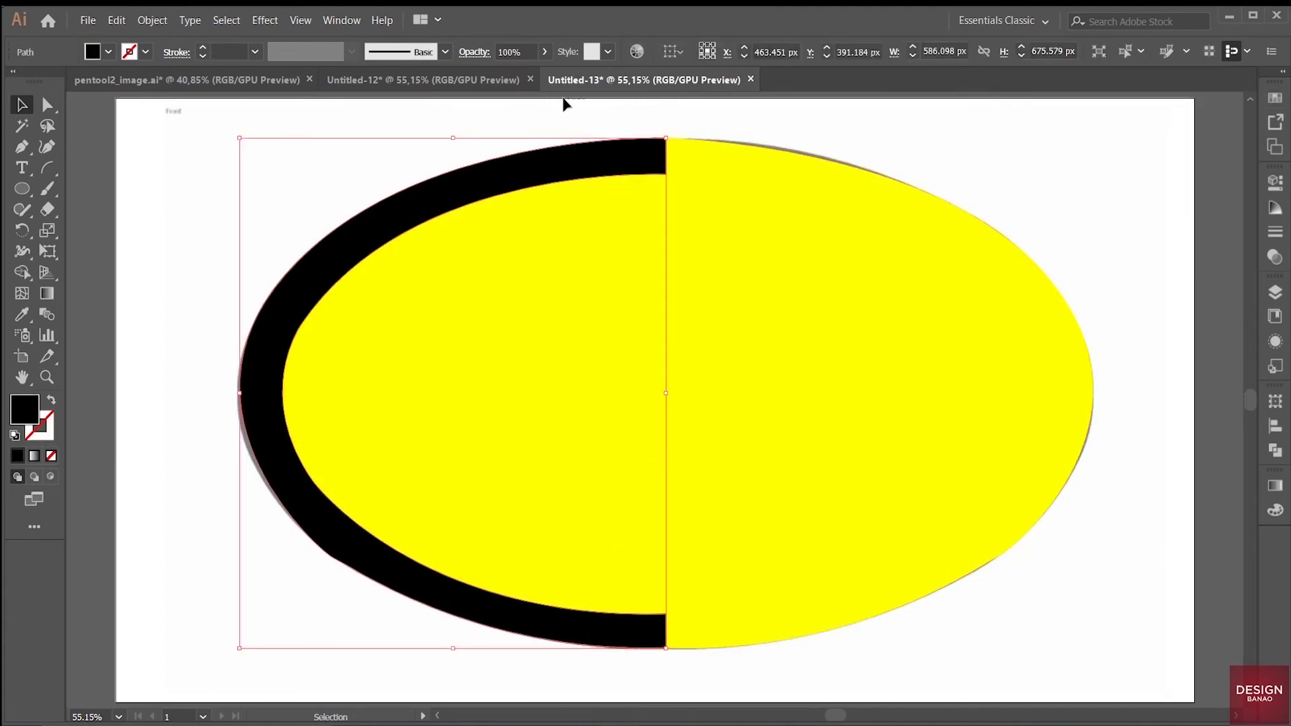
right_click(577, 165)
mouse_move(624, 385)
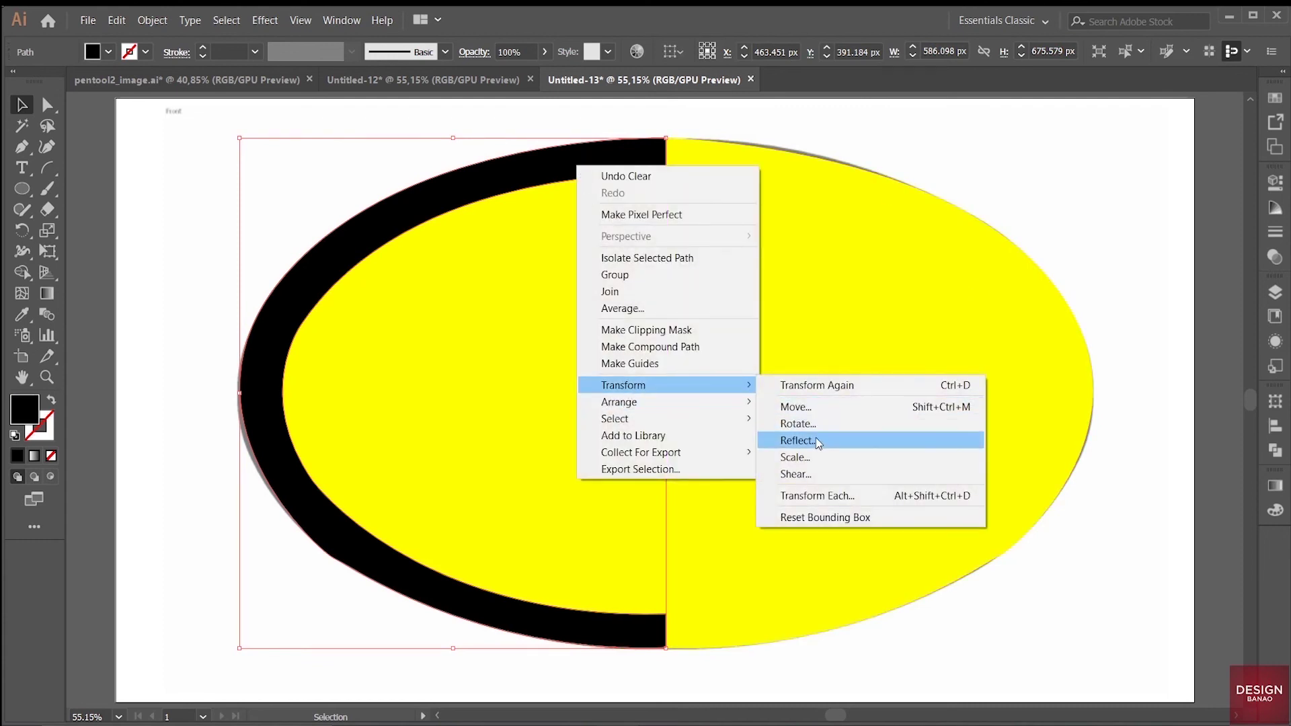
click(823, 444)
click(790, 503)
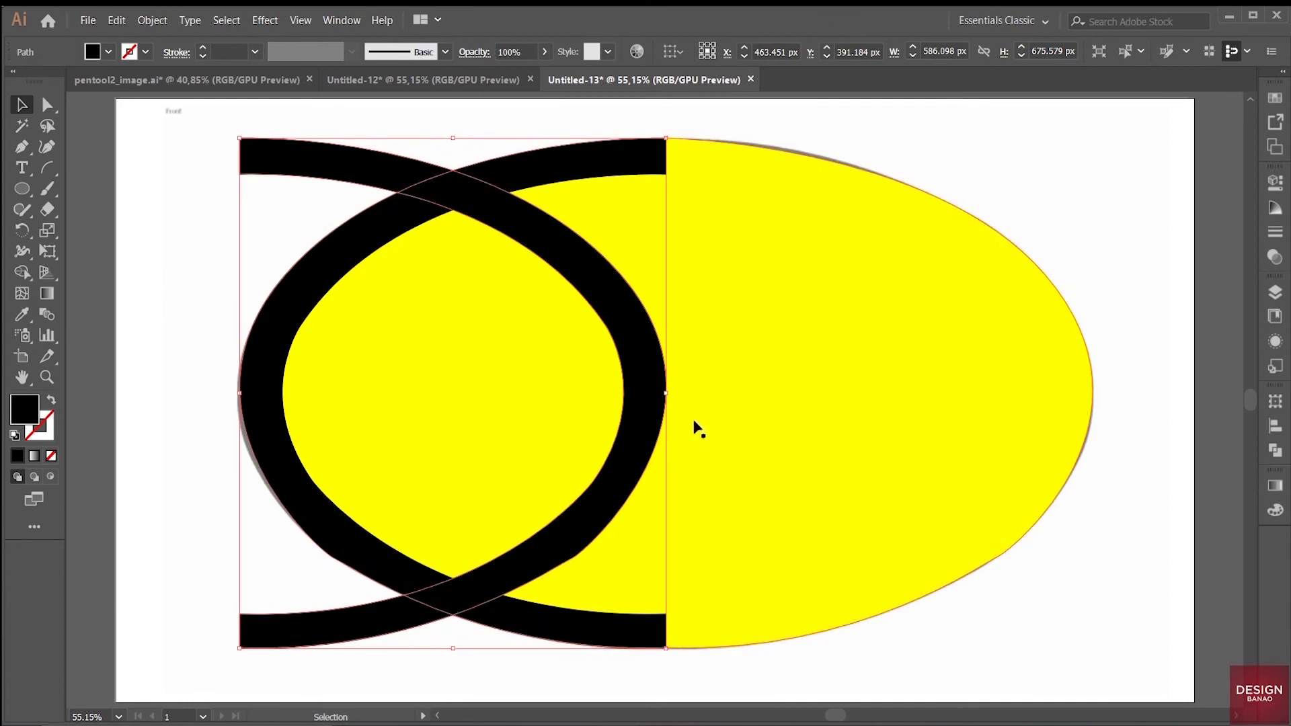
drag(669, 408, 1077, 439)
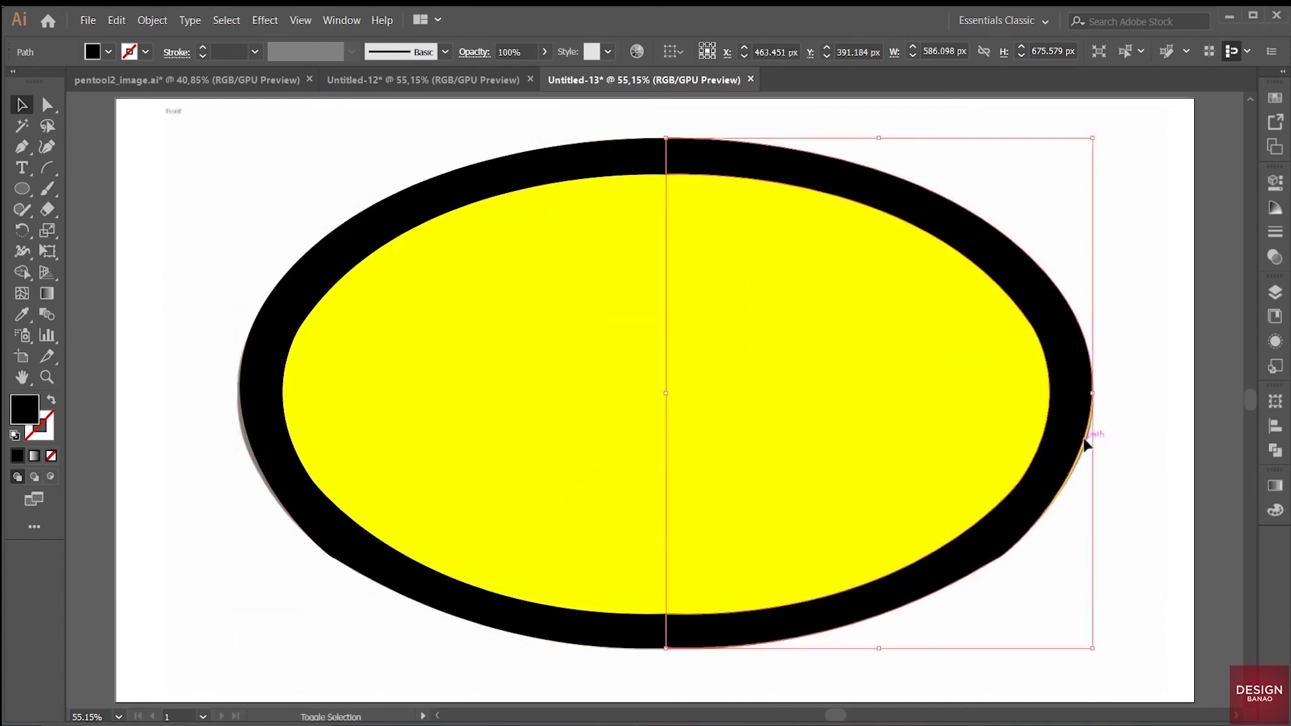
- Check the left and right black ring halves by selecting each in turn
click(1160, 292)
click(655, 168)
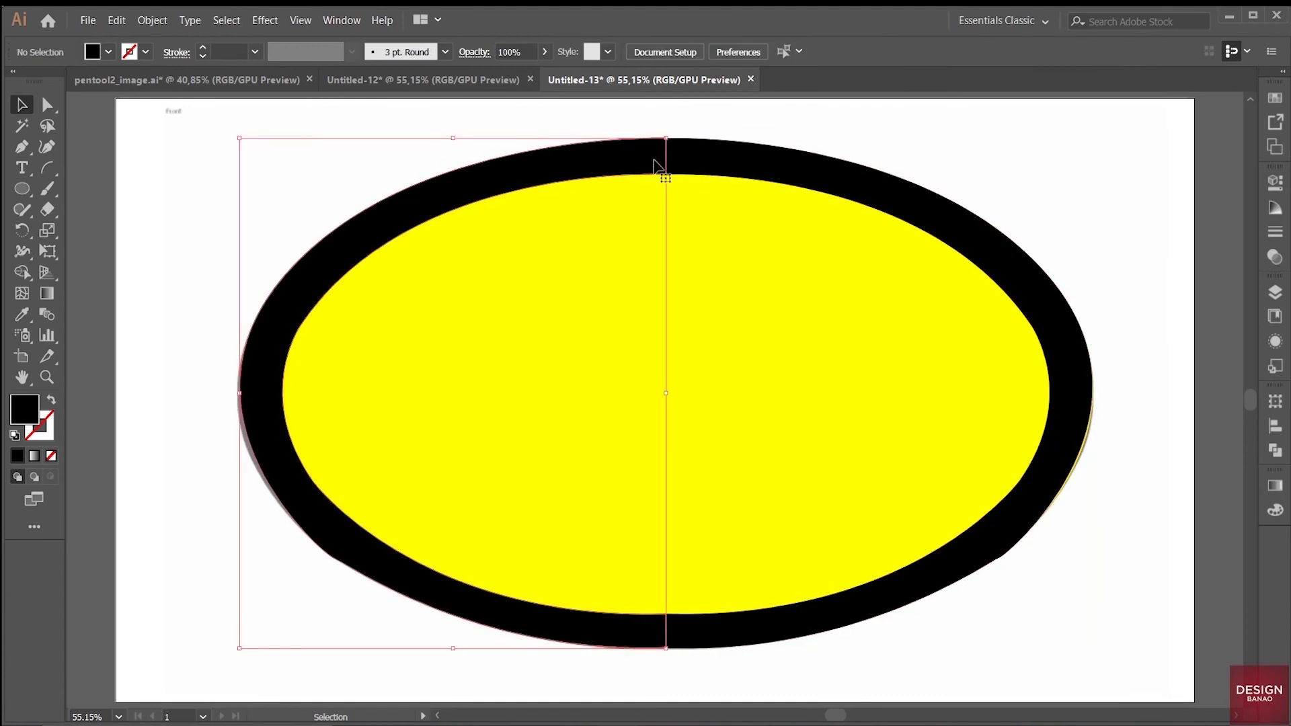
click(695, 168)
click(634, 165)
click(682, 164)
click(639, 158)
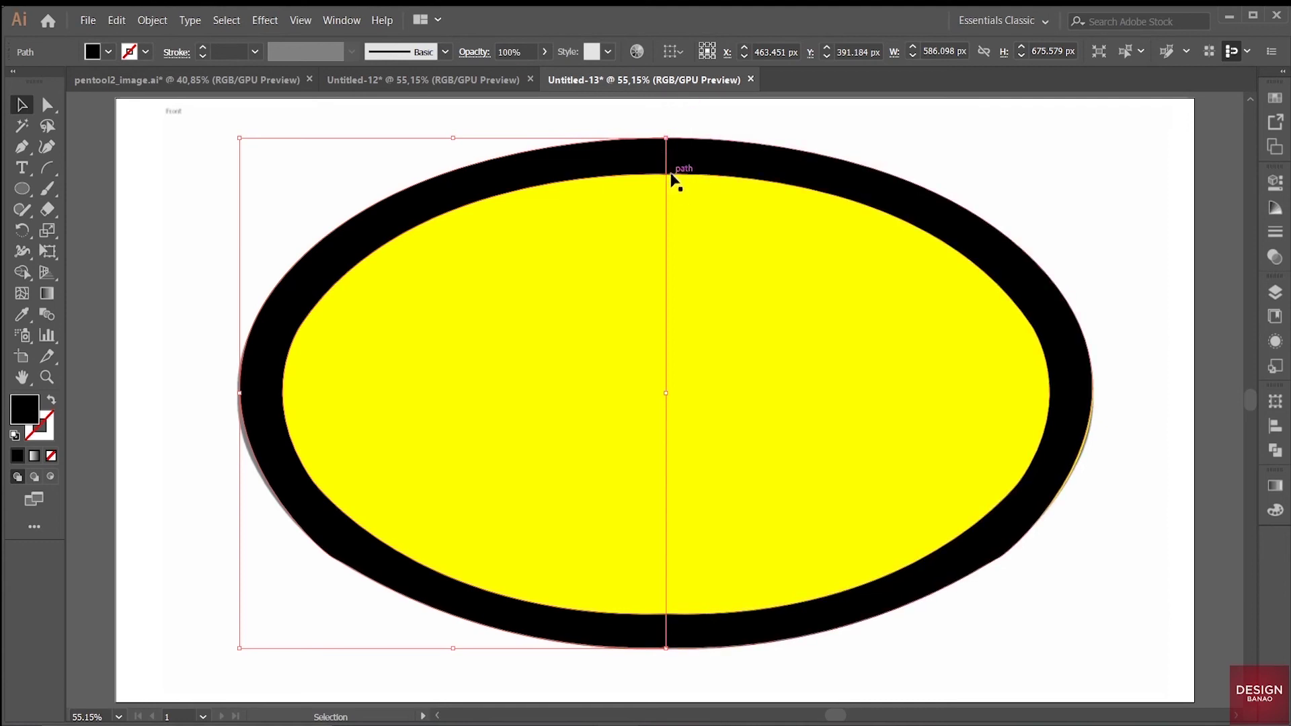
- Inspect the anchor points at the ring's top seam with Direct Selection
key(a)
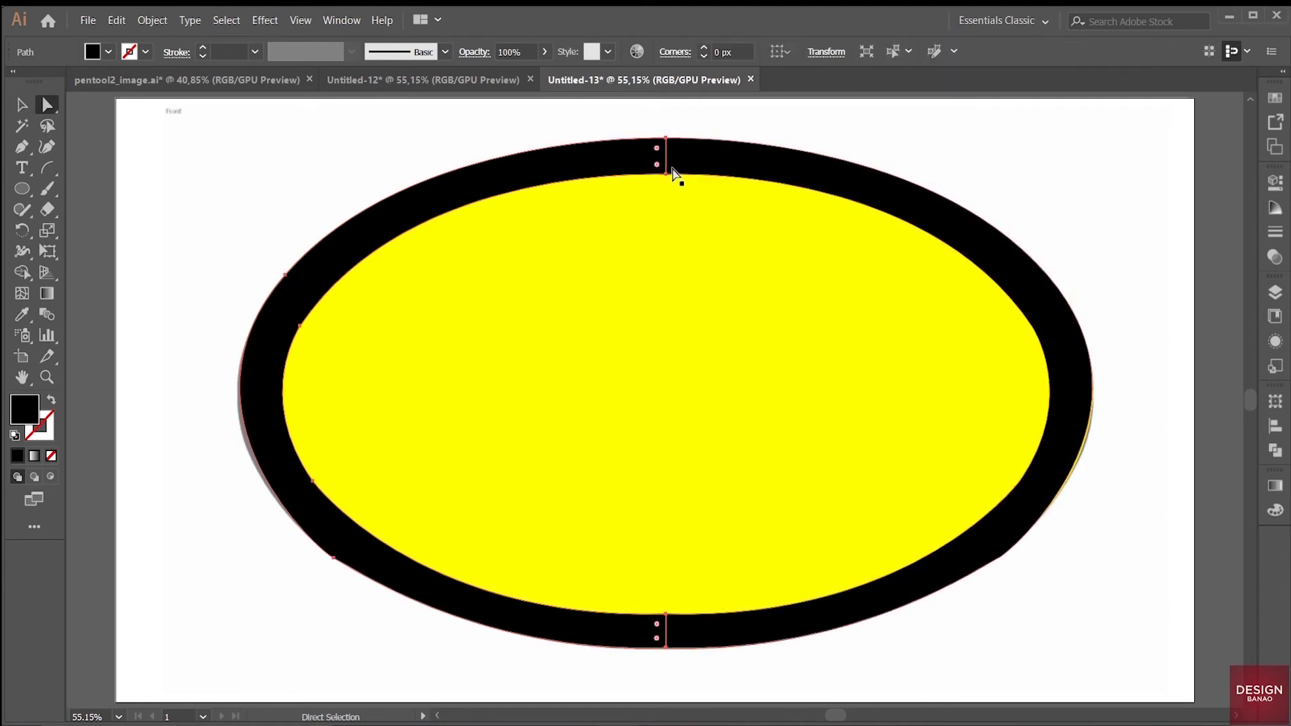
drag(689, 217, 690, 219)
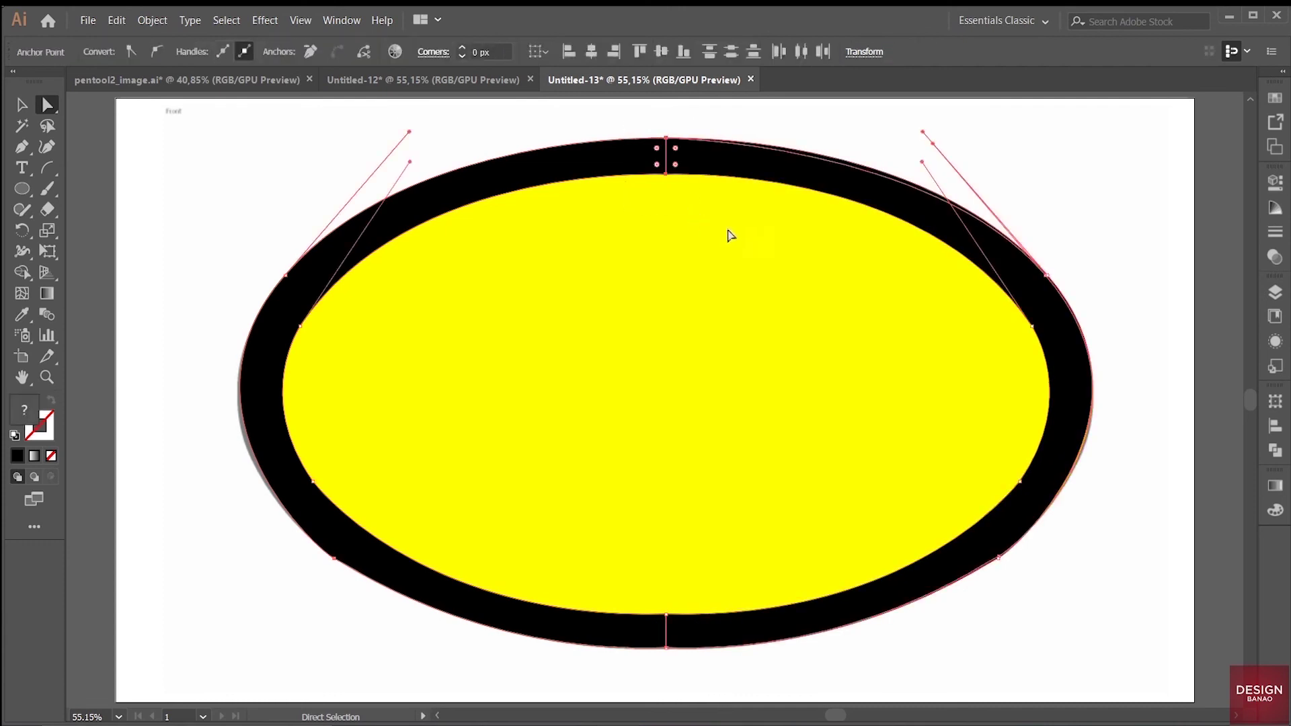
click(625, 128)
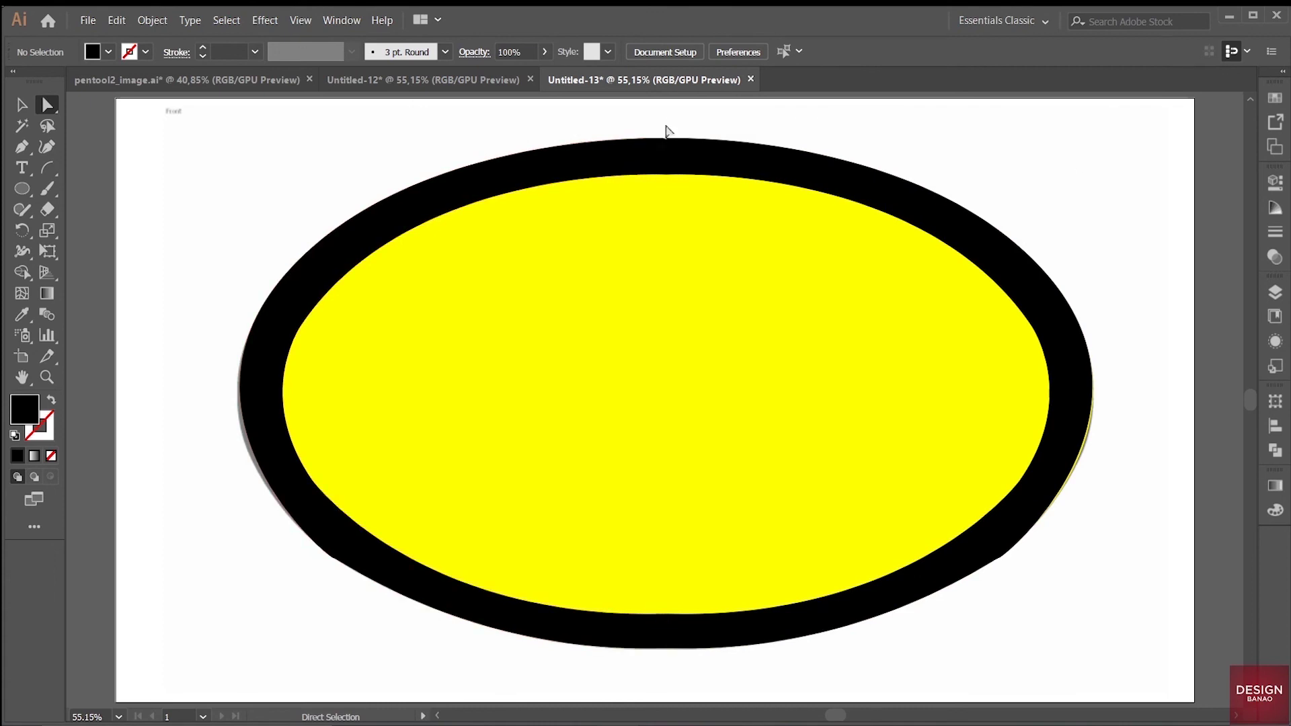
drag(681, 197, 657, 135)
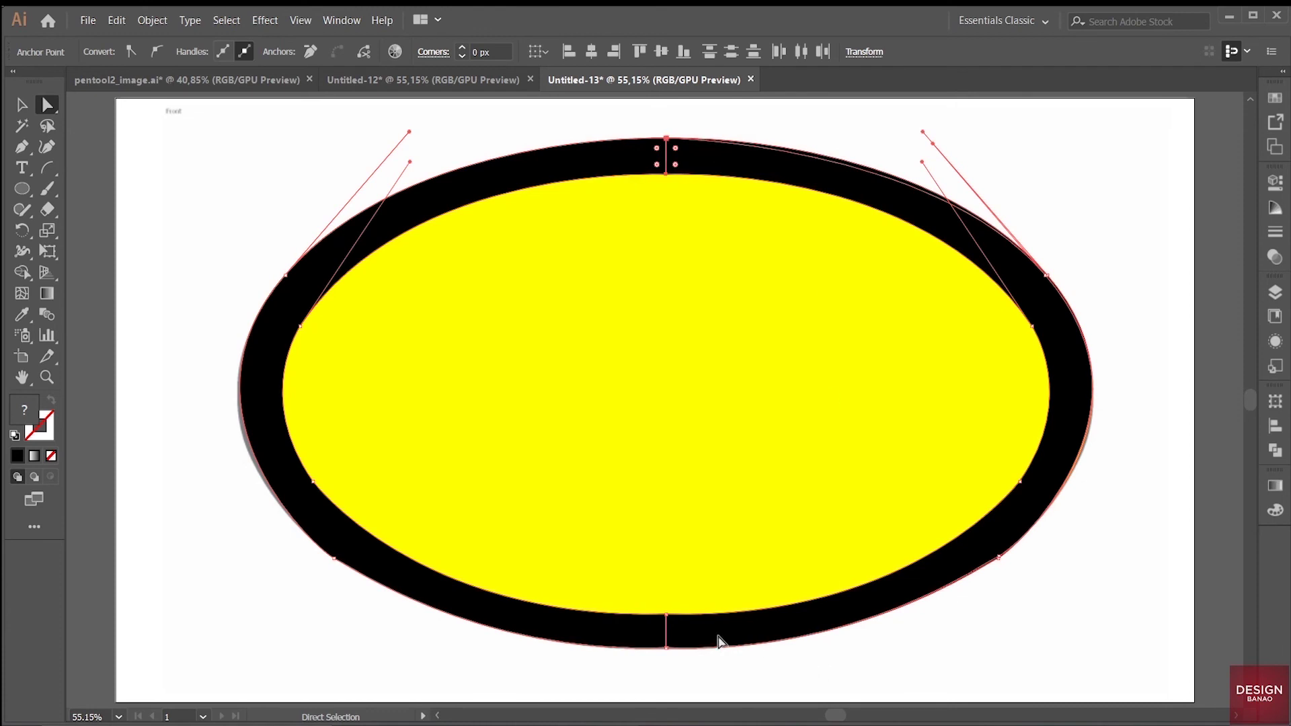
click(692, 171)
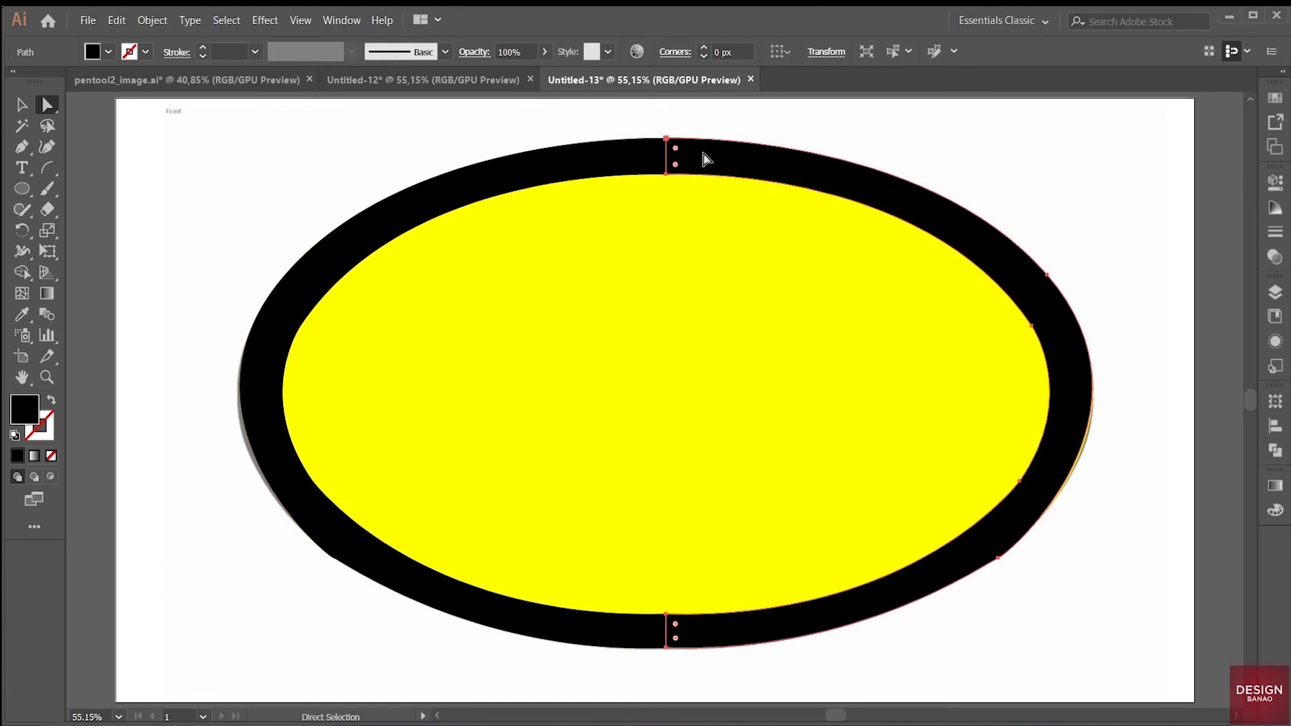
click(672, 150)
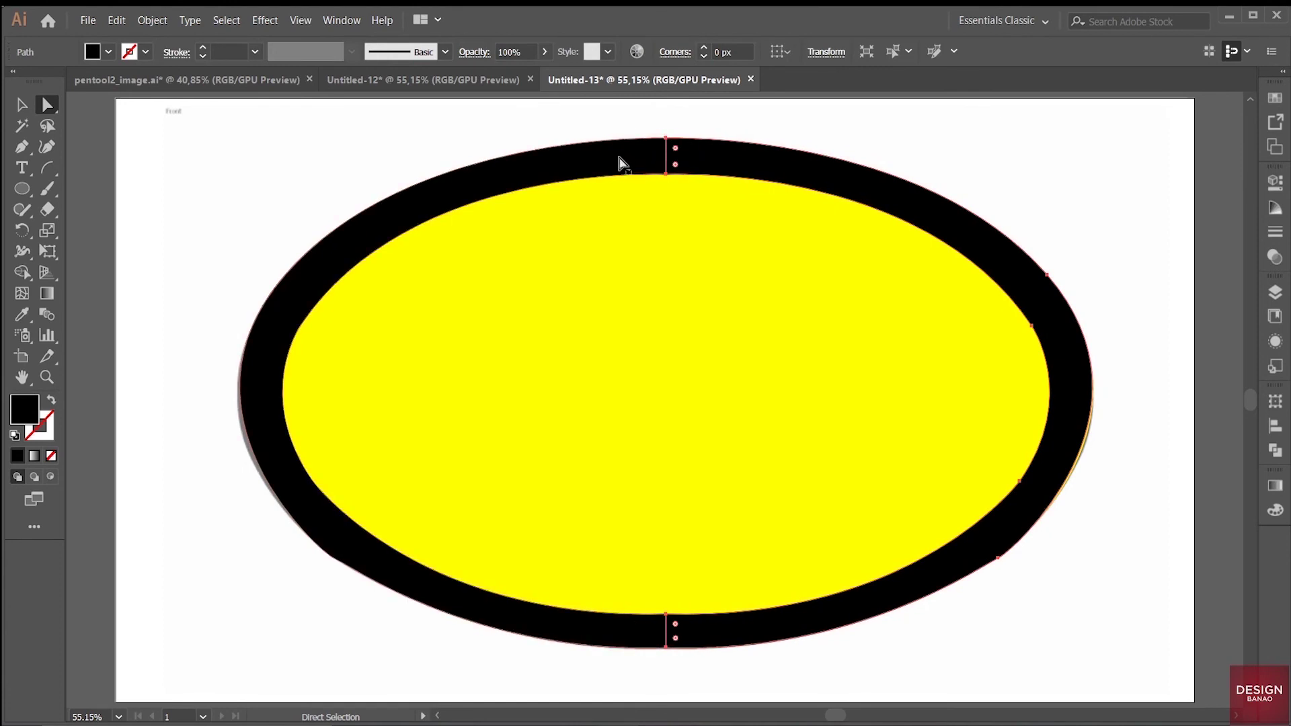
click(576, 131)
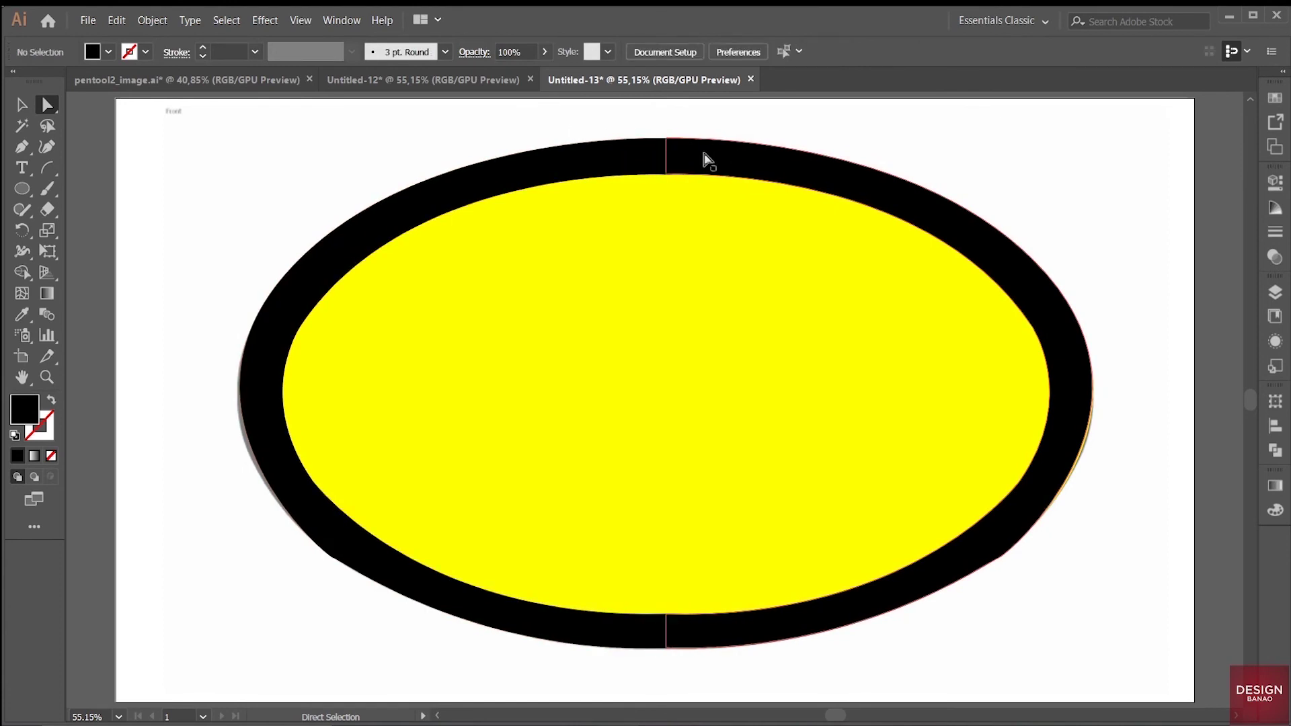
- Select both ring halves and merge them across the top and bottom seams with Shape Builder
click(628, 155)
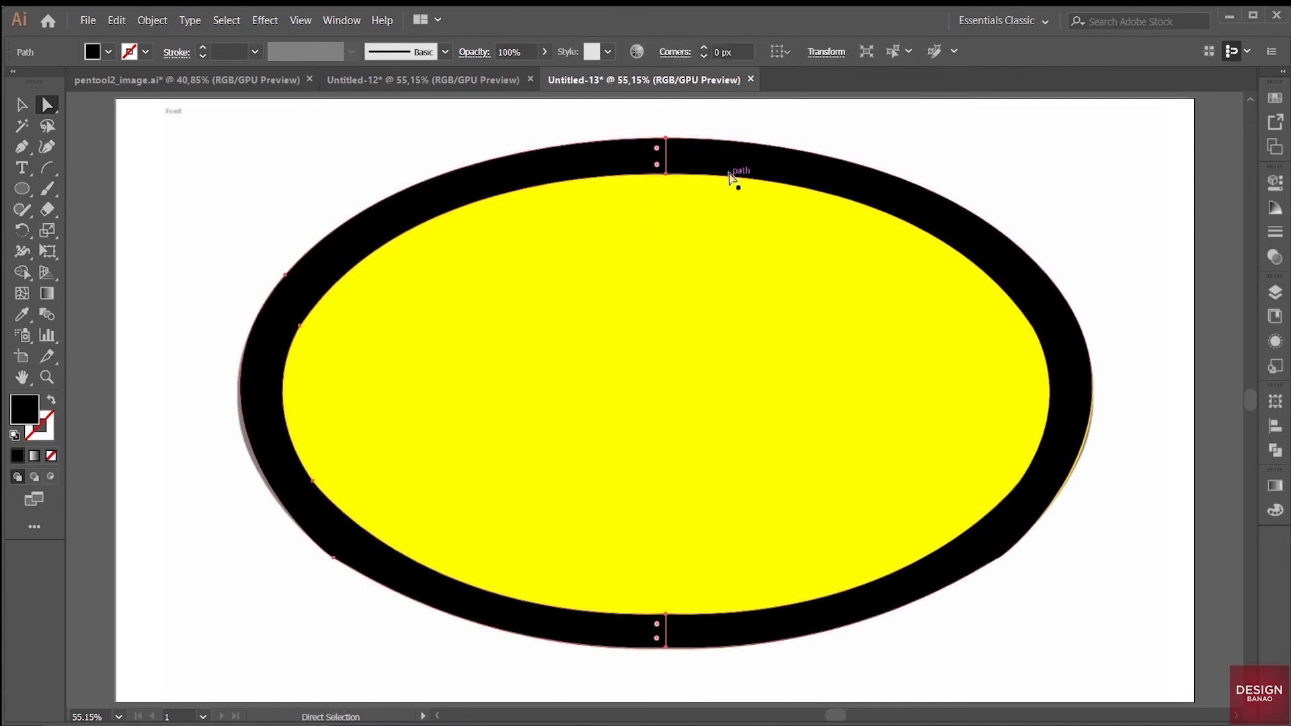
click(20, 106)
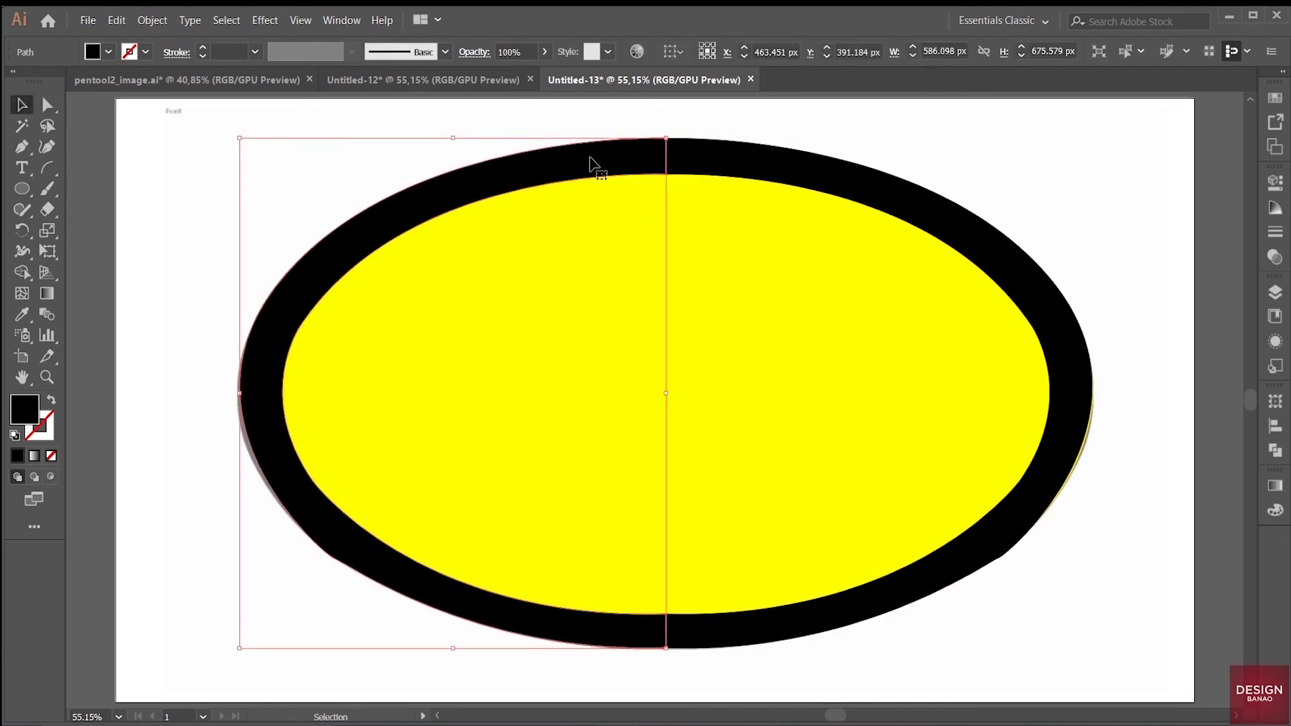
shift+click(743, 167)
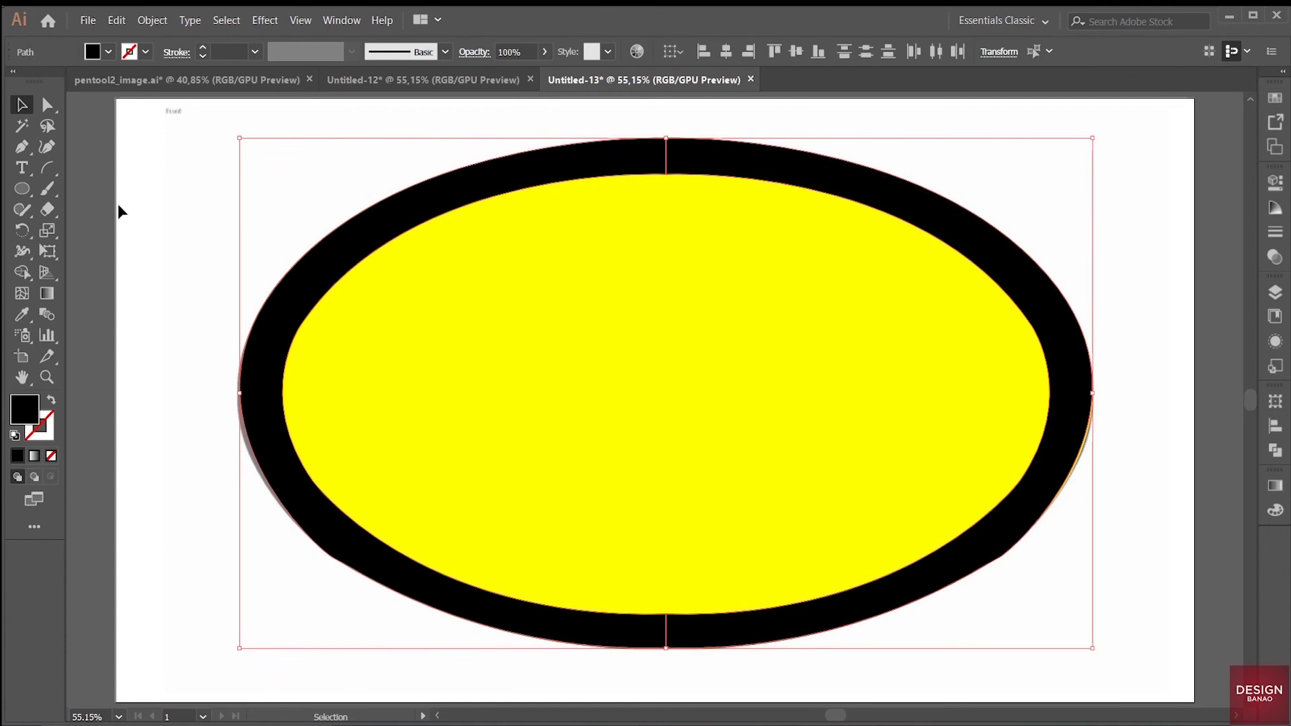
click(24, 274)
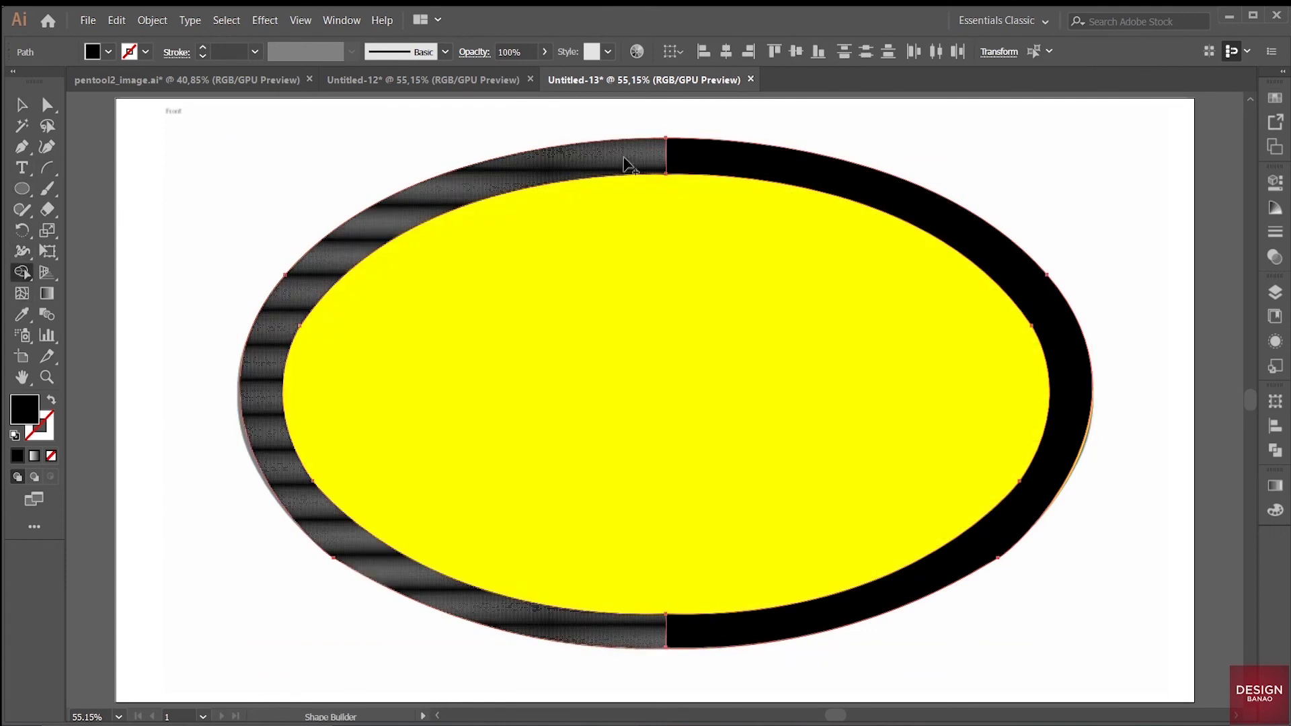
drag(608, 165, 716, 164)
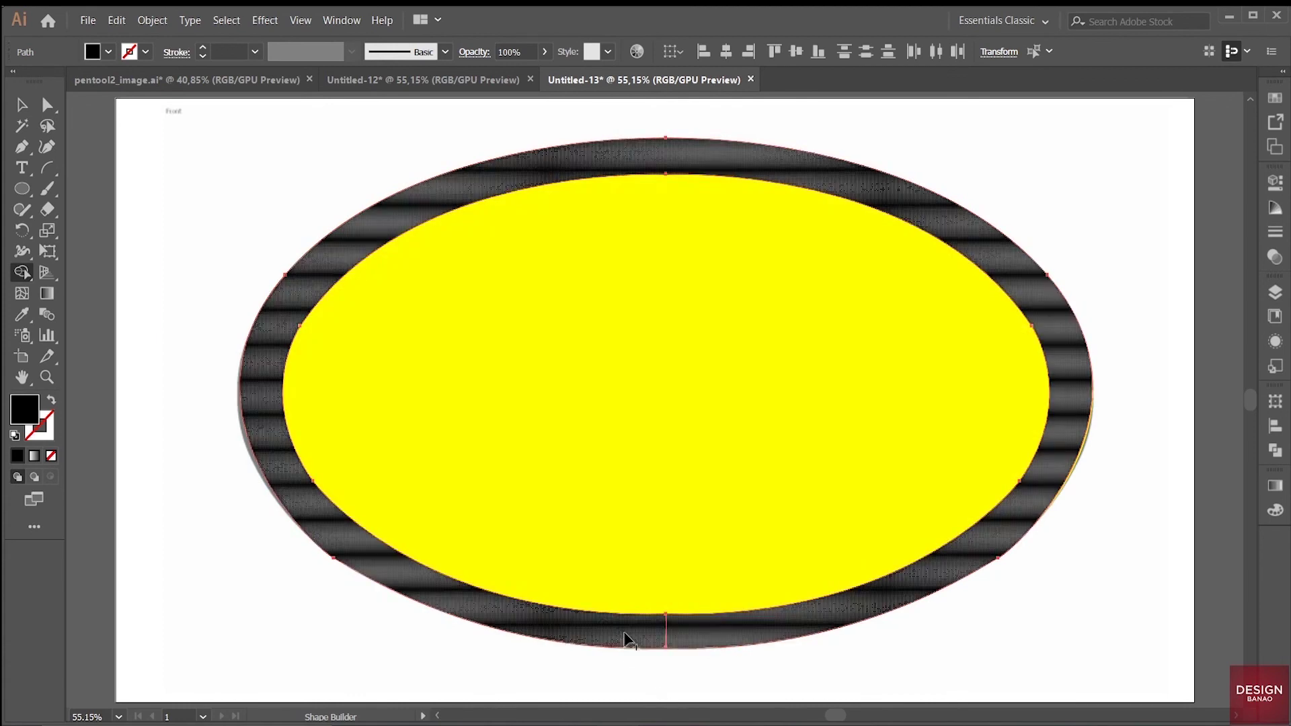
click(719, 627)
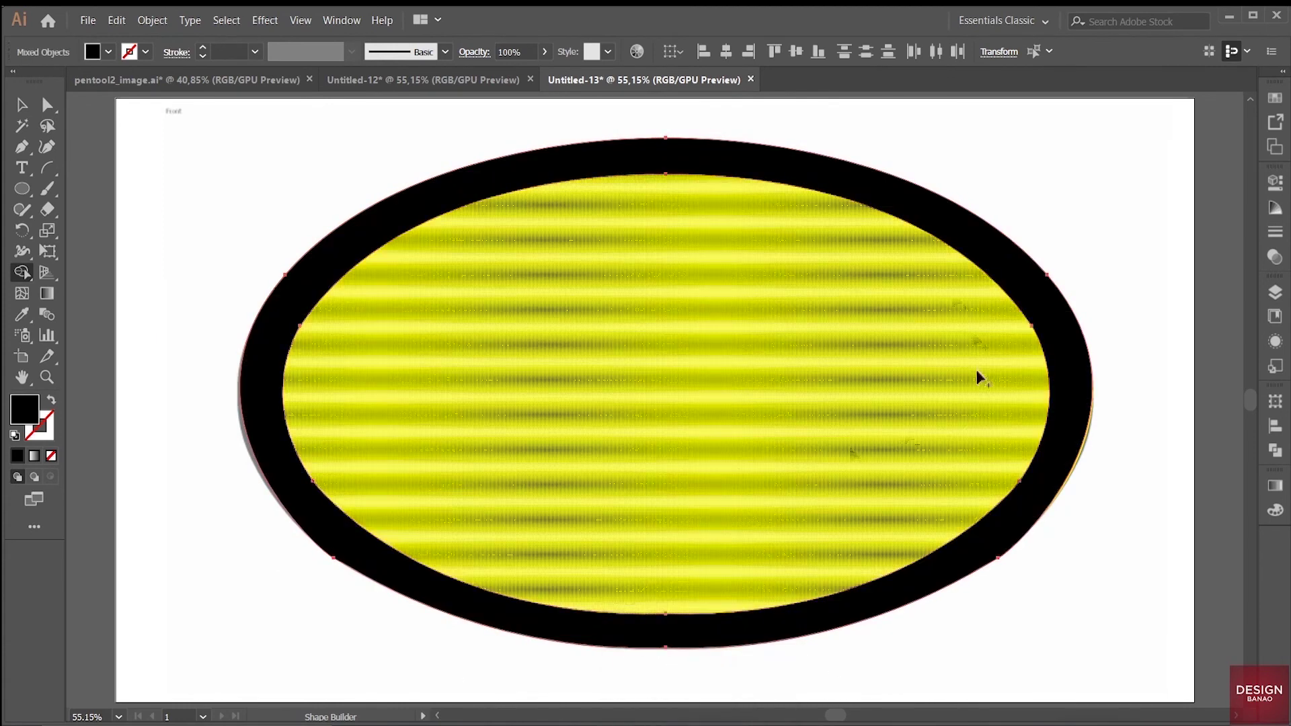
click(26, 105)
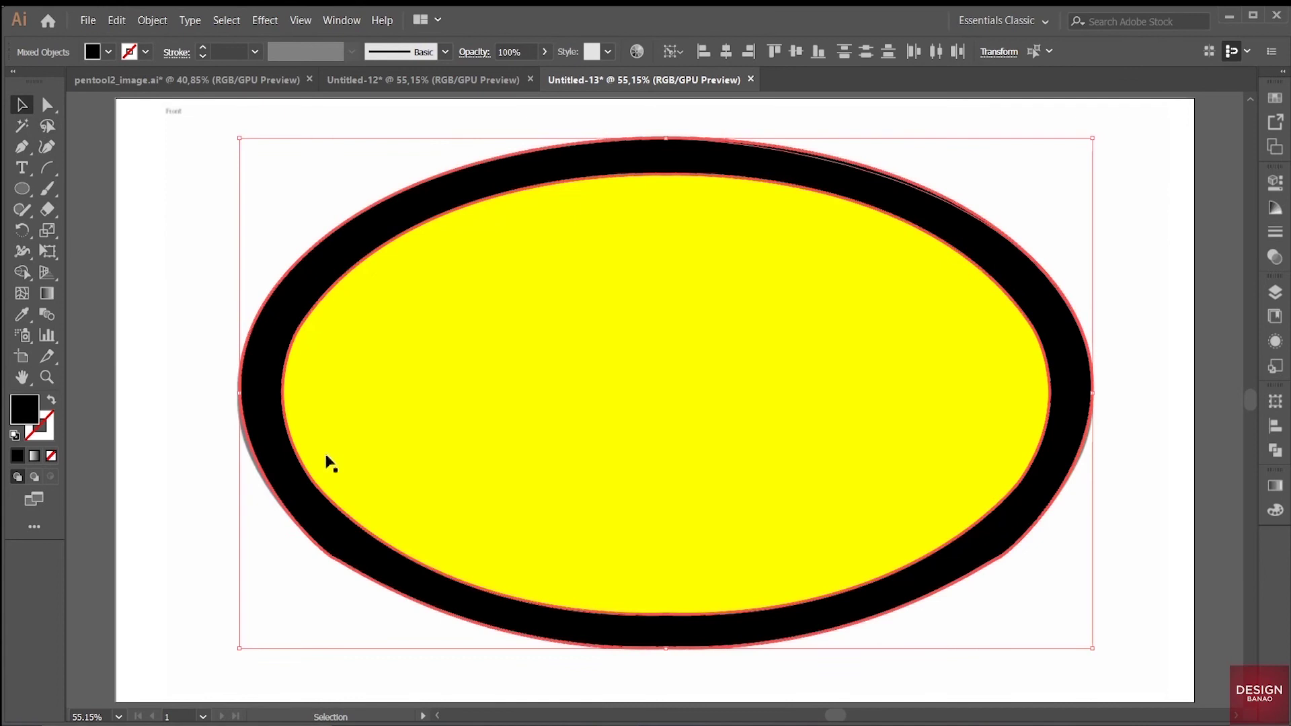
click(249, 138)
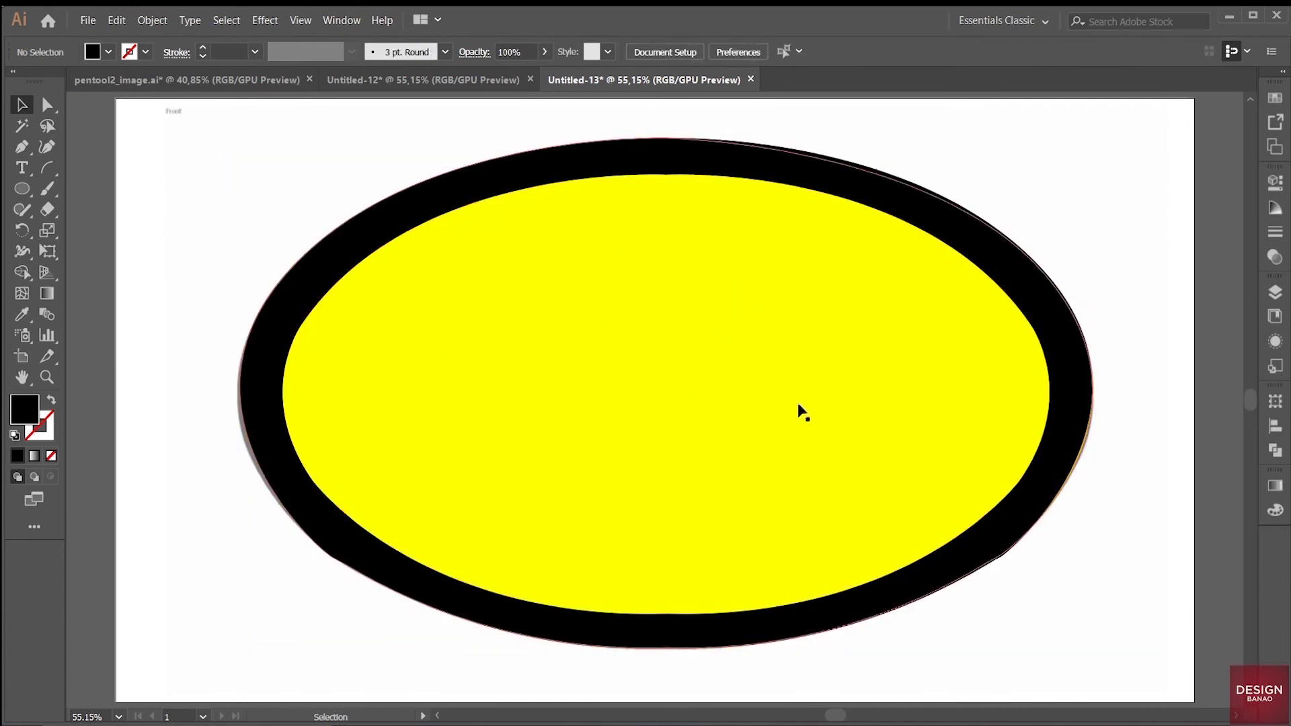
click(1275, 292)
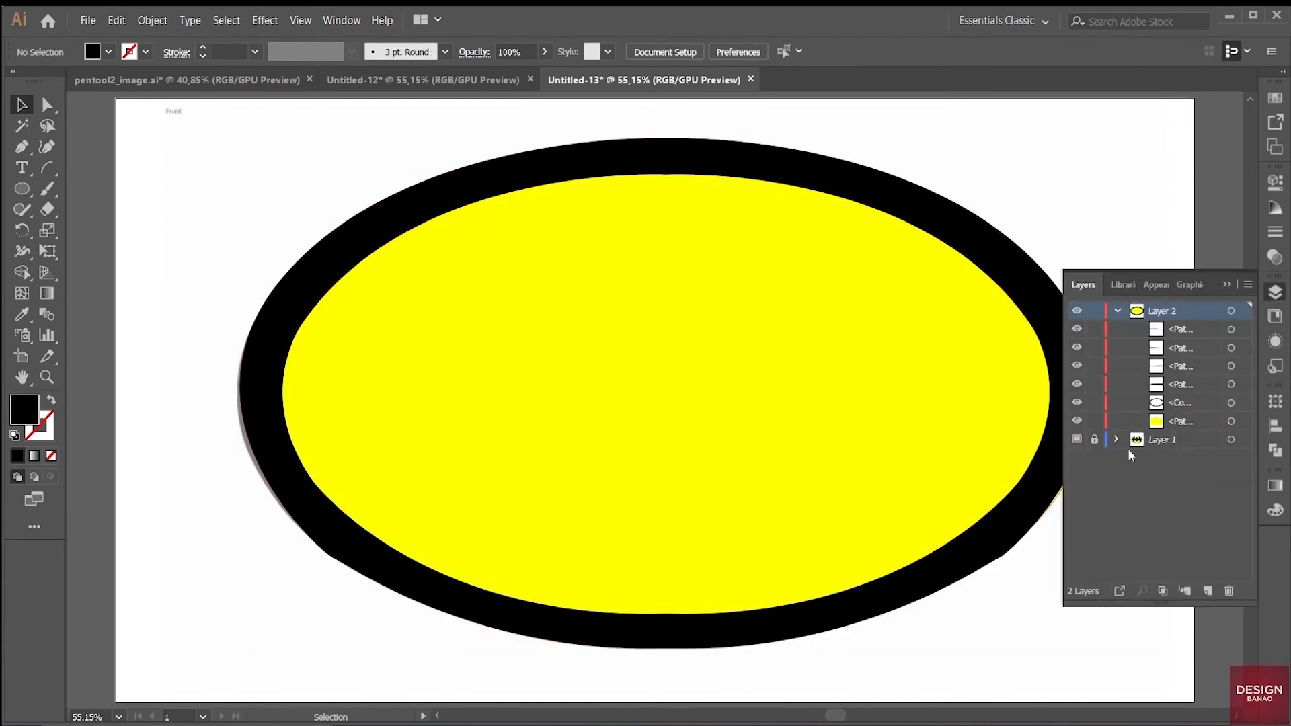
- Collapse and hide Layer 2 to reveal the Batman template, then create Layer 3
click(1118, 311)
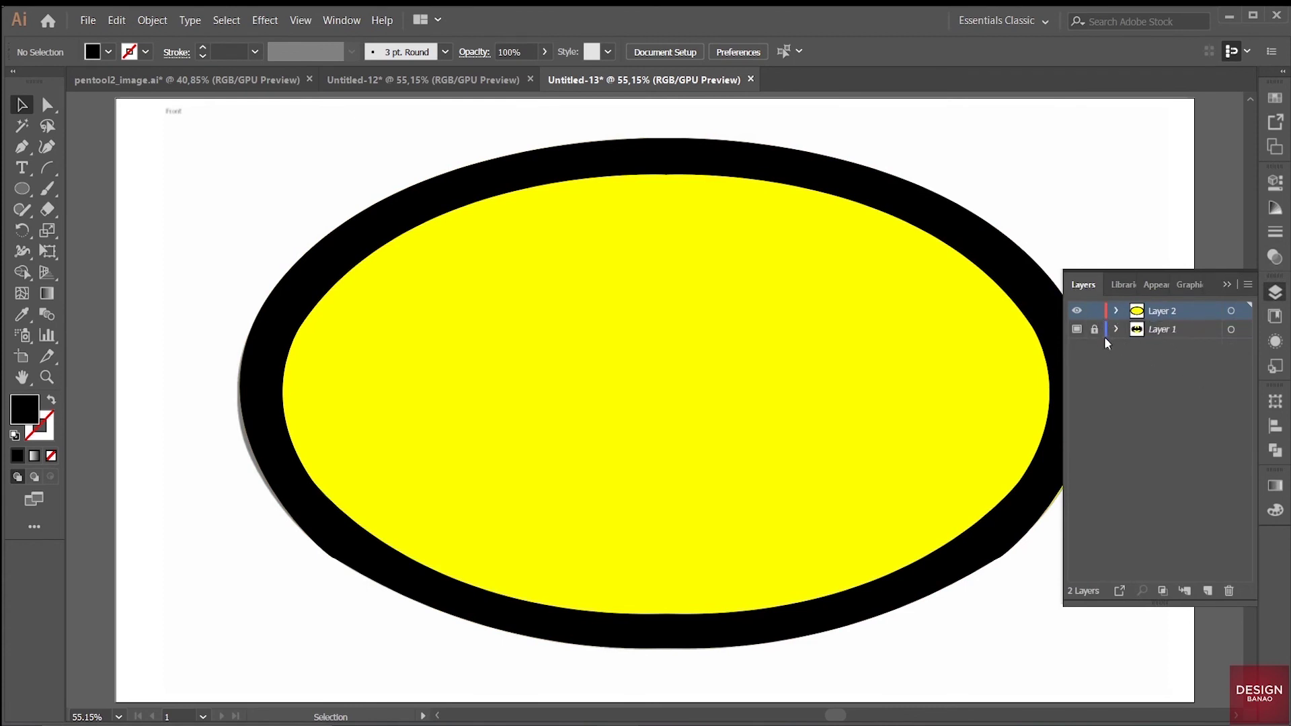
click(1079, 314)
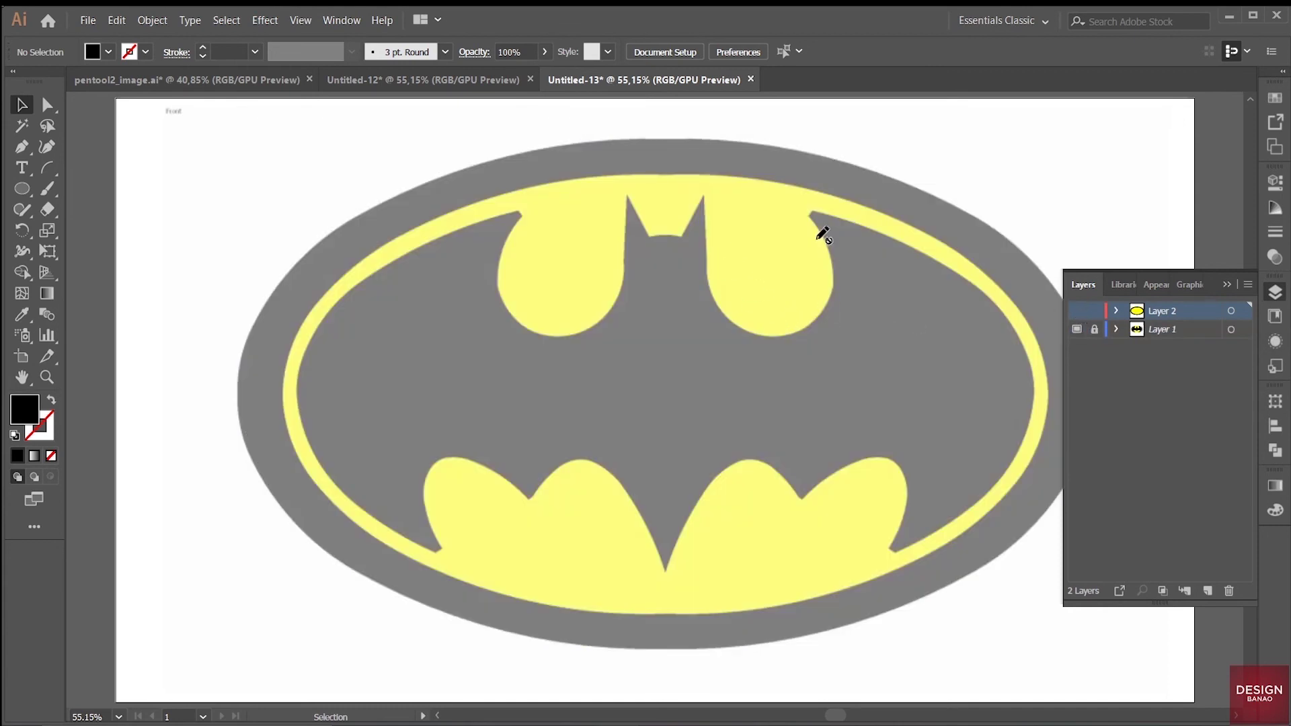
click(1078, 314)
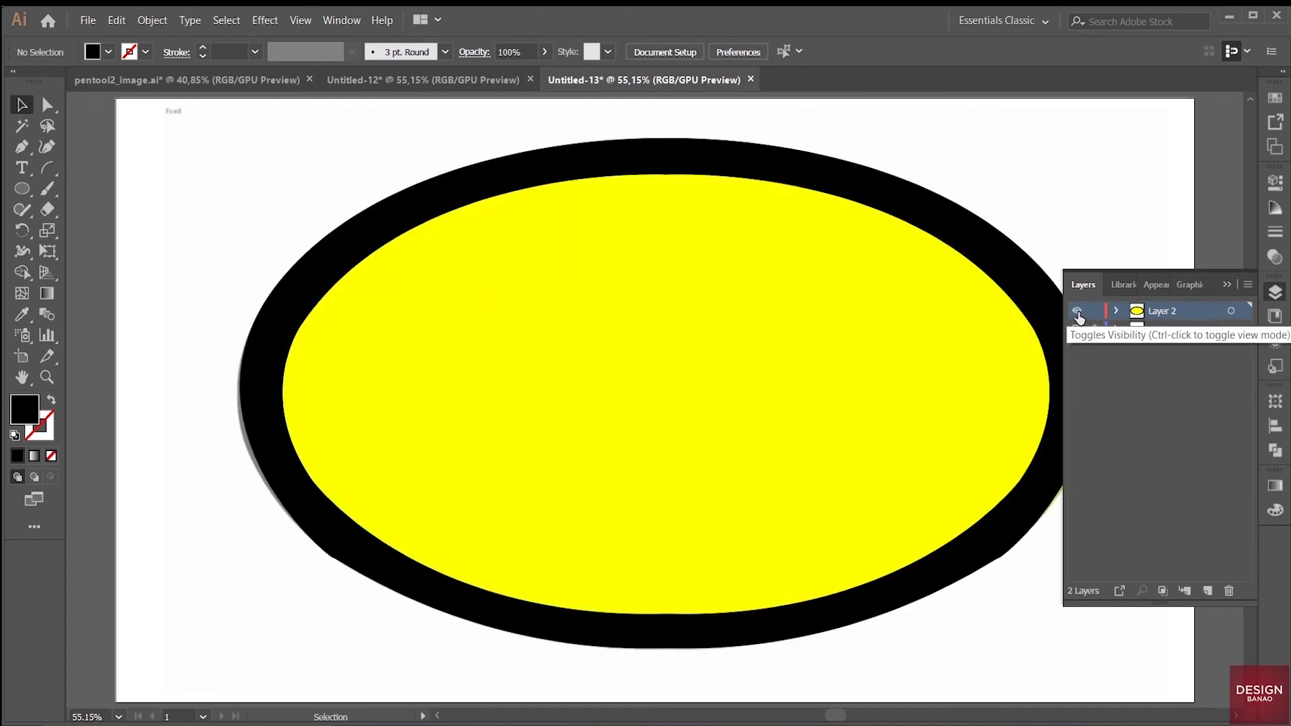
click(1077, 313)
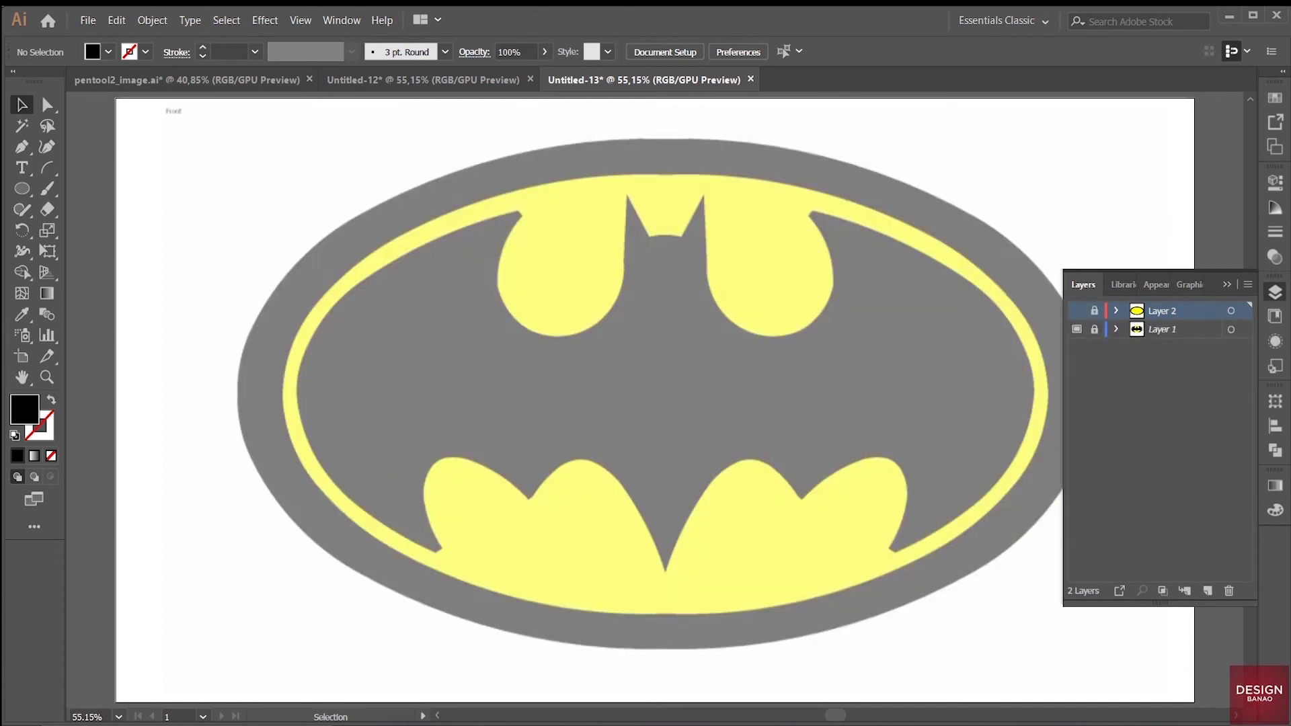
click(1207, 590)
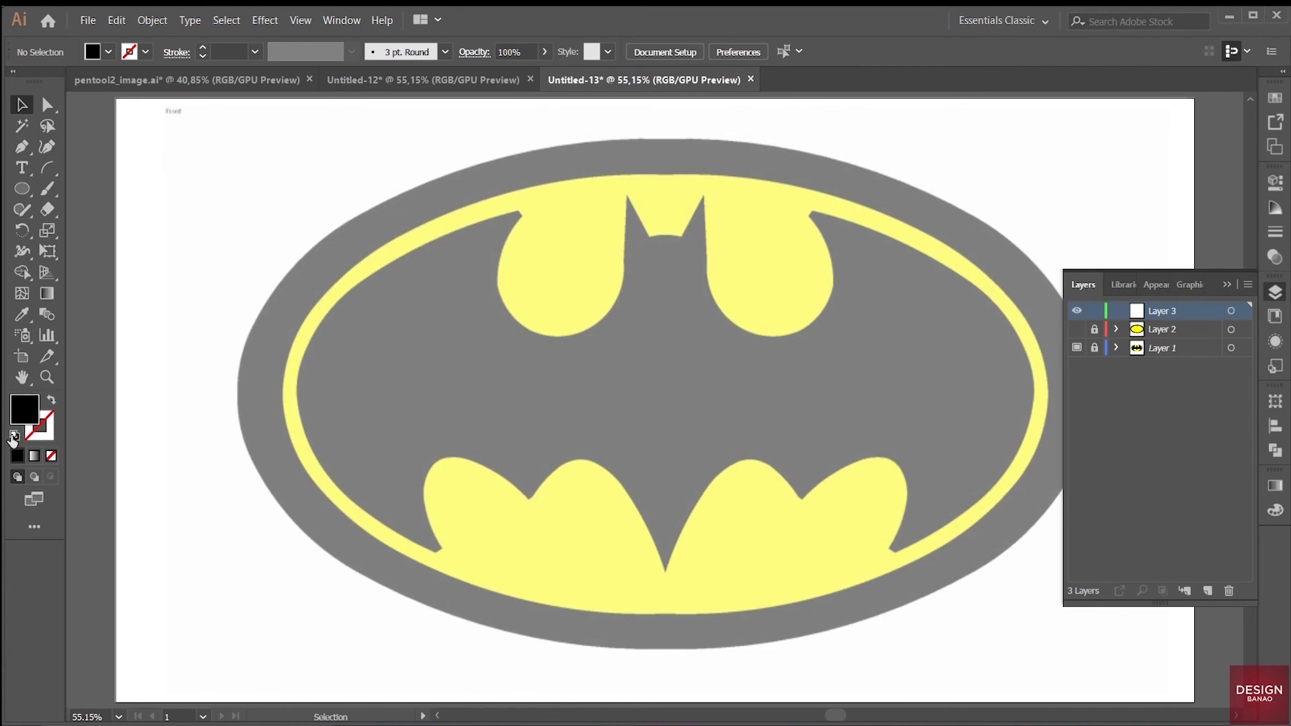
- Set black stroke with no fill for the Pen tool, zoomed 100% on the bat's head
click(13, 436)
click(25, 152)
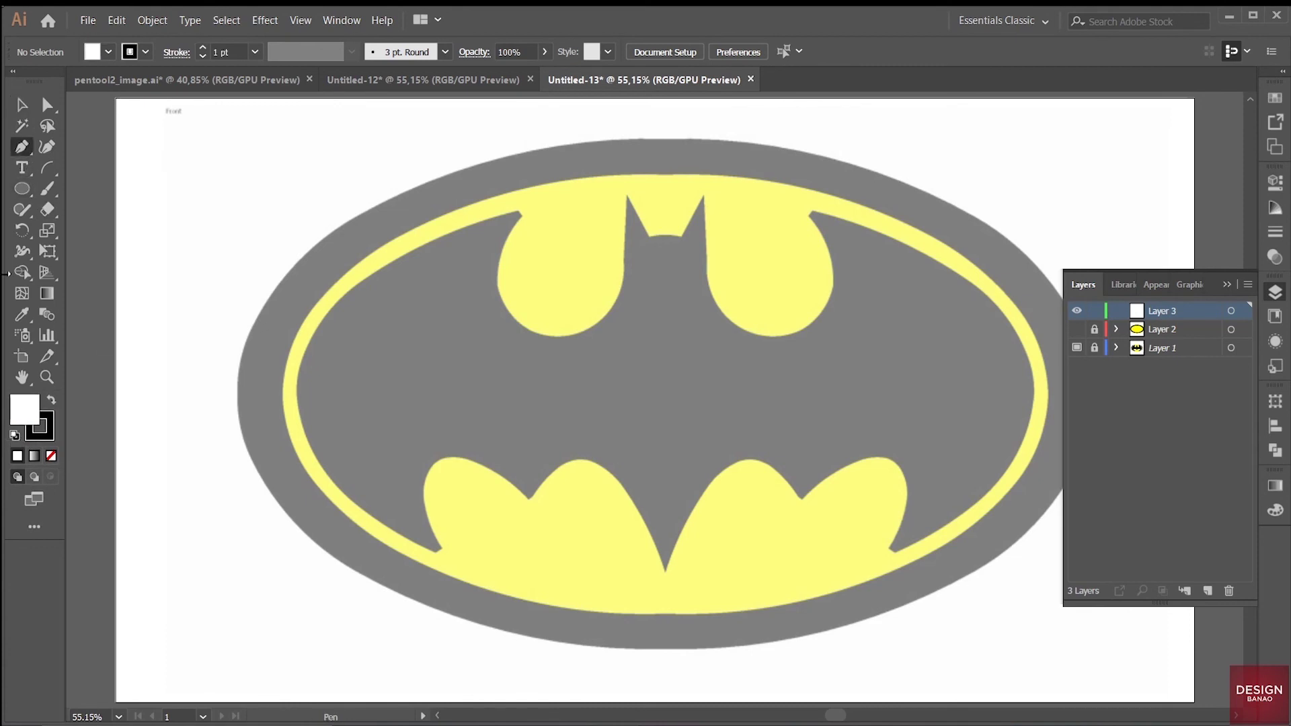
click(51, 456)
key(ctrl+1)
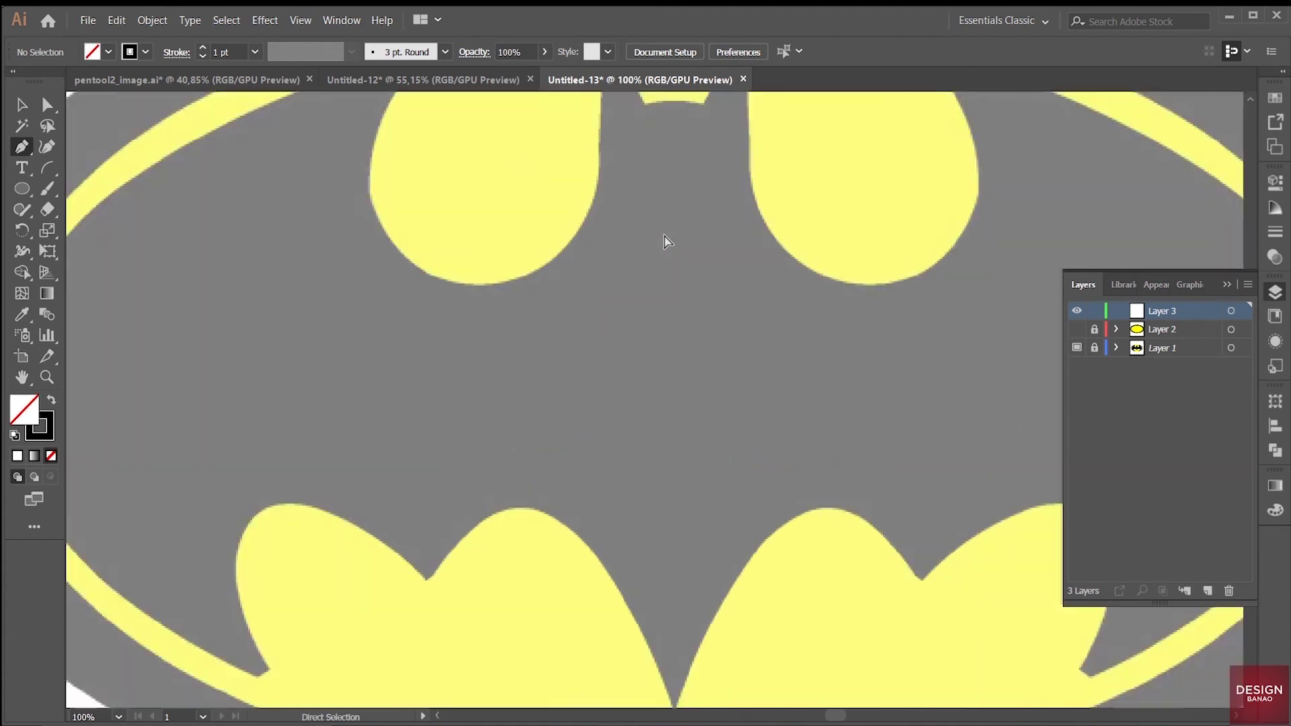
key(space)
drag(670, 238, 722, 575)
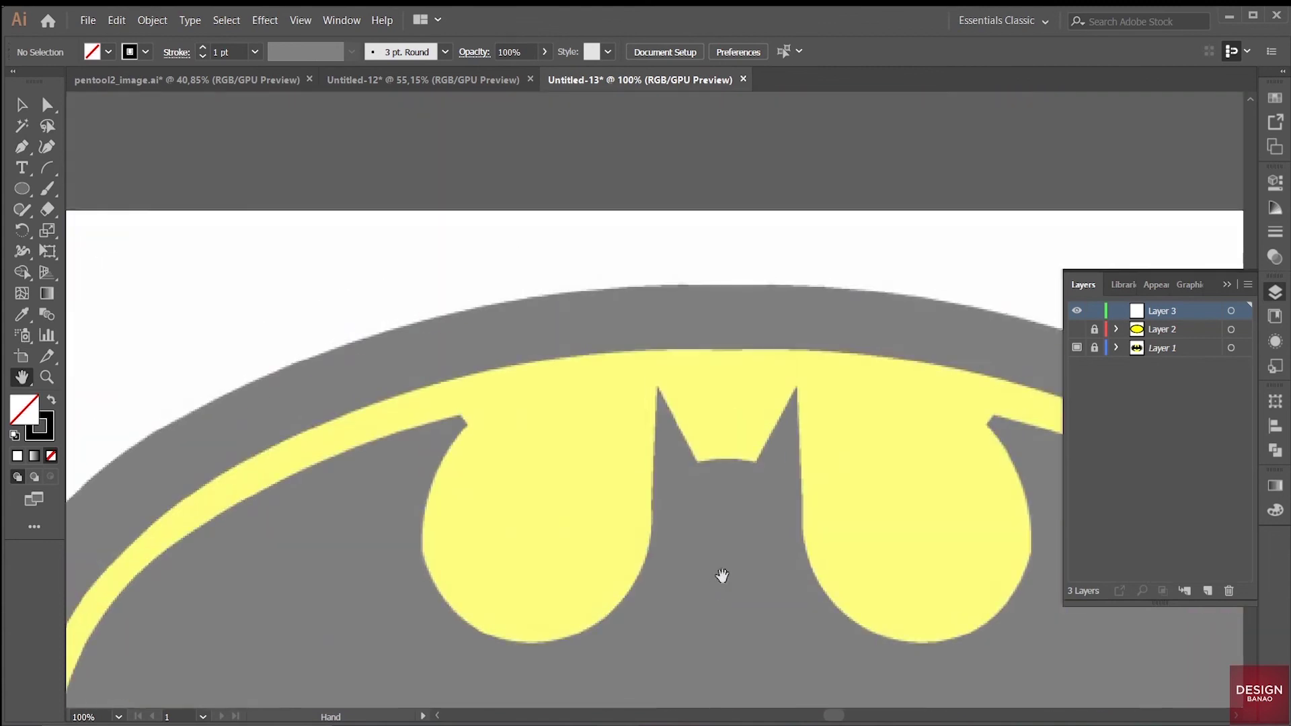
click(21, 147)
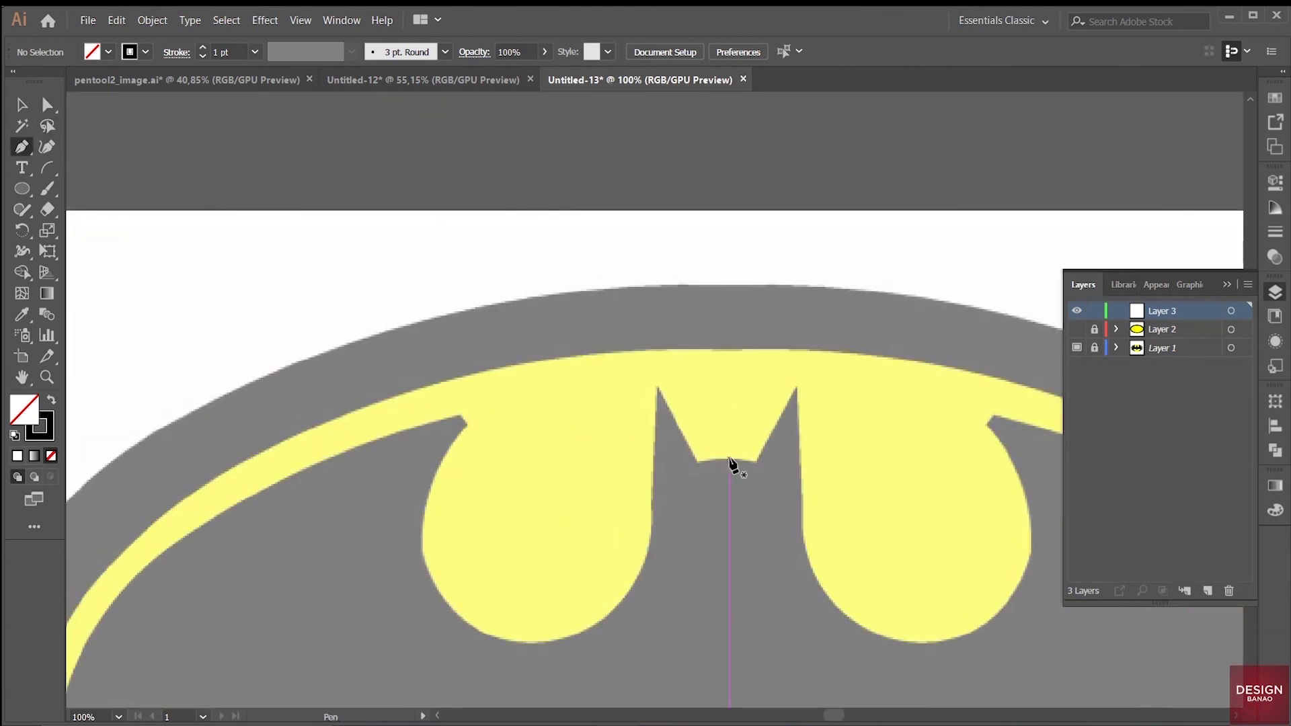
- Trace anchors from the head bottom up the left ear, around the left lobe
drag(730, 460, 695, 462)
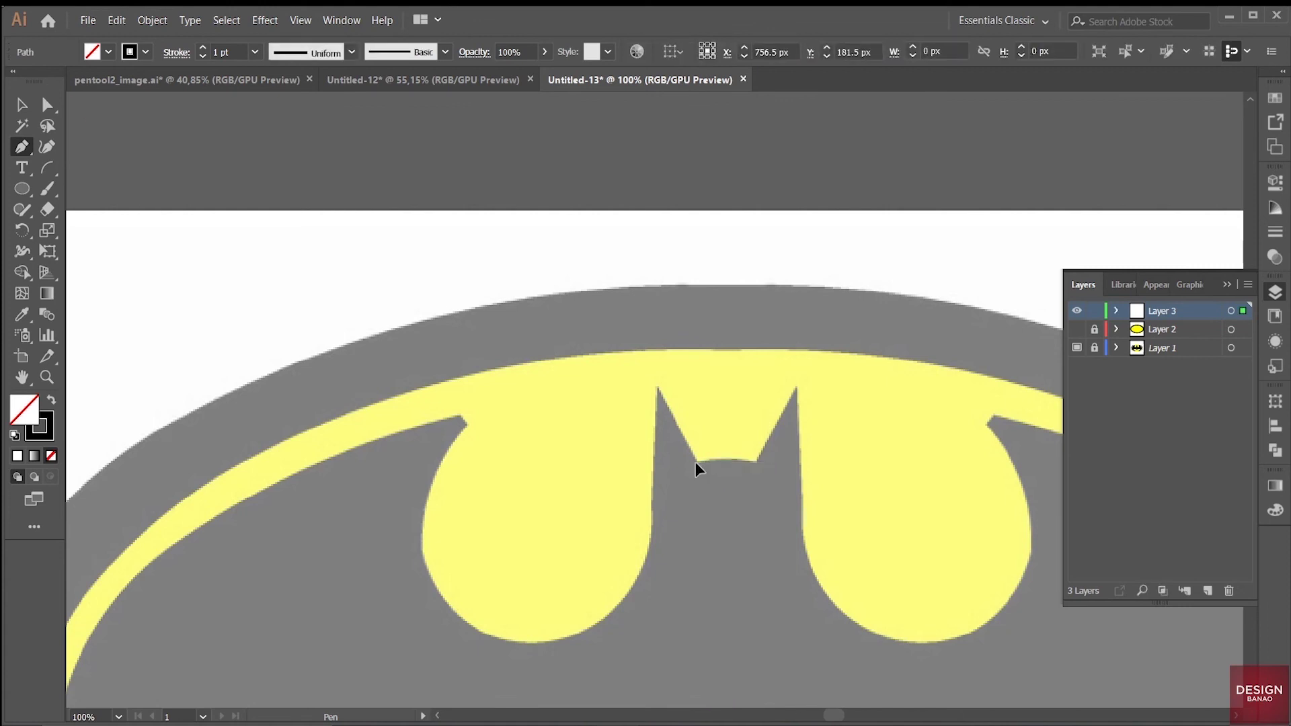
ctrl+click(696, 462)
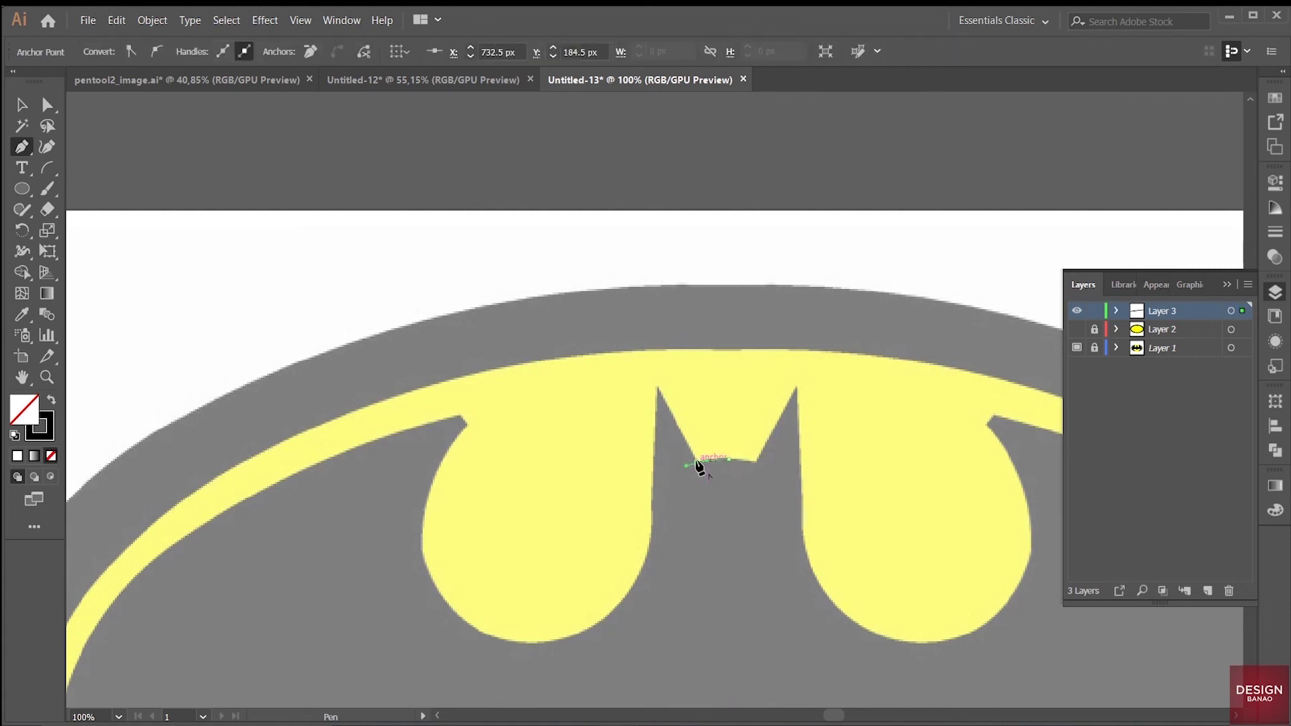
drag(697, 463, 659, 390)
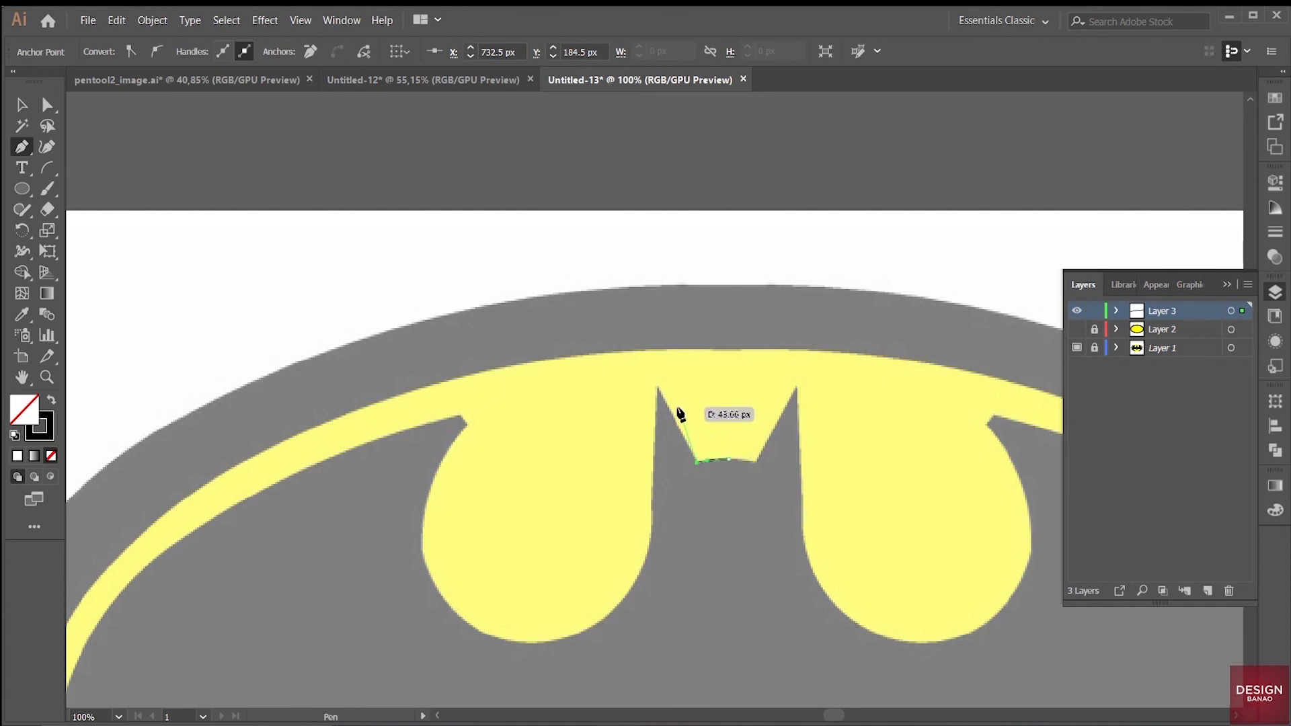
click(657, 388)
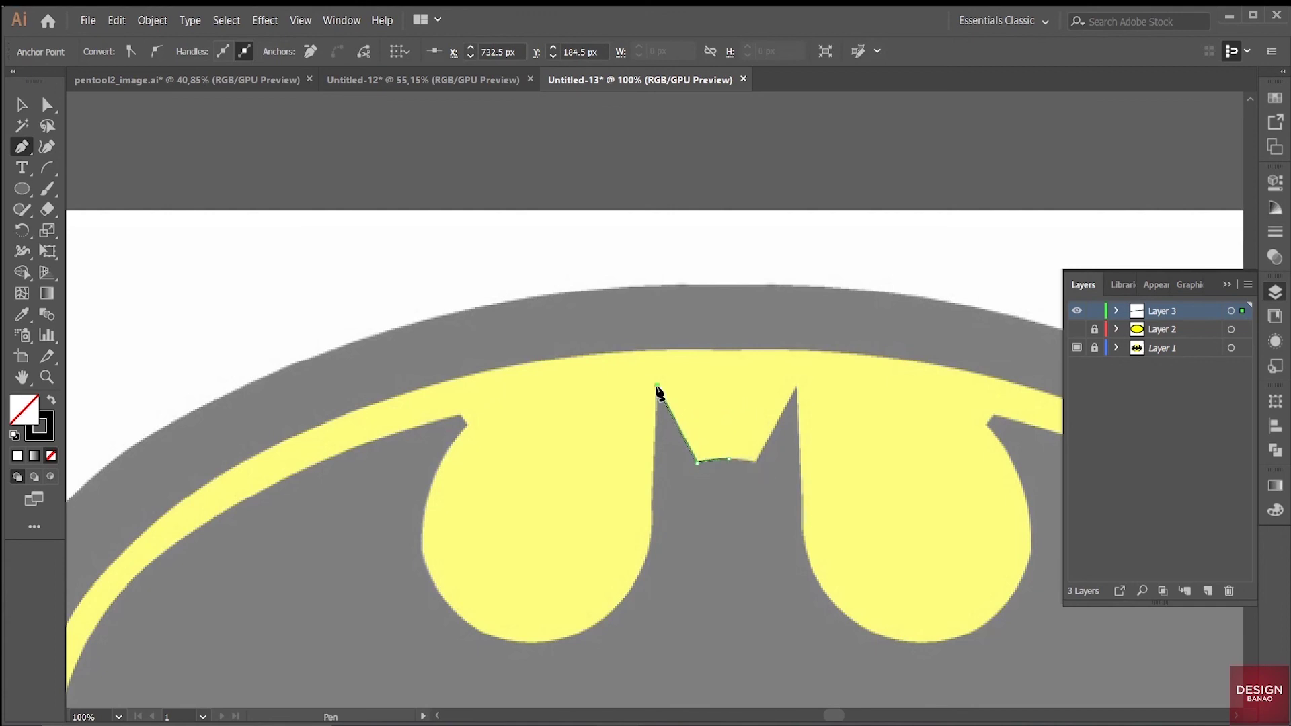
click(653, 497)
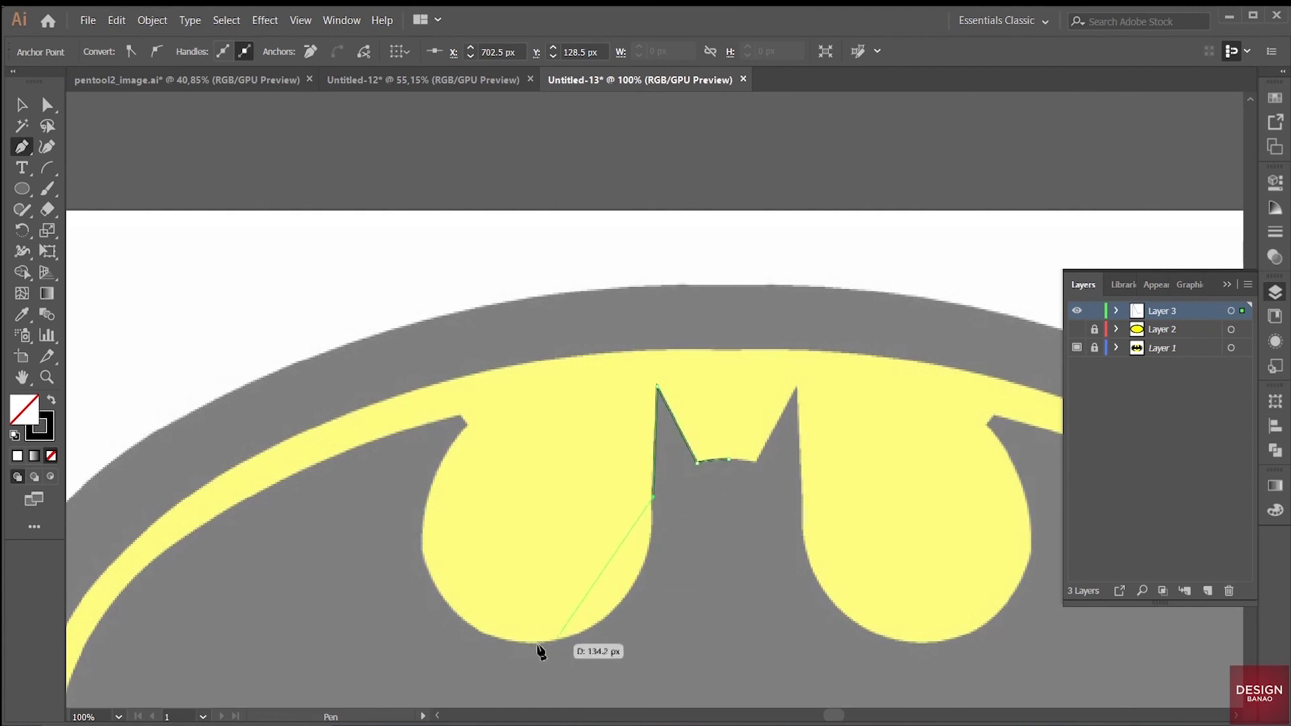
drag(518, 642, 377, 631)
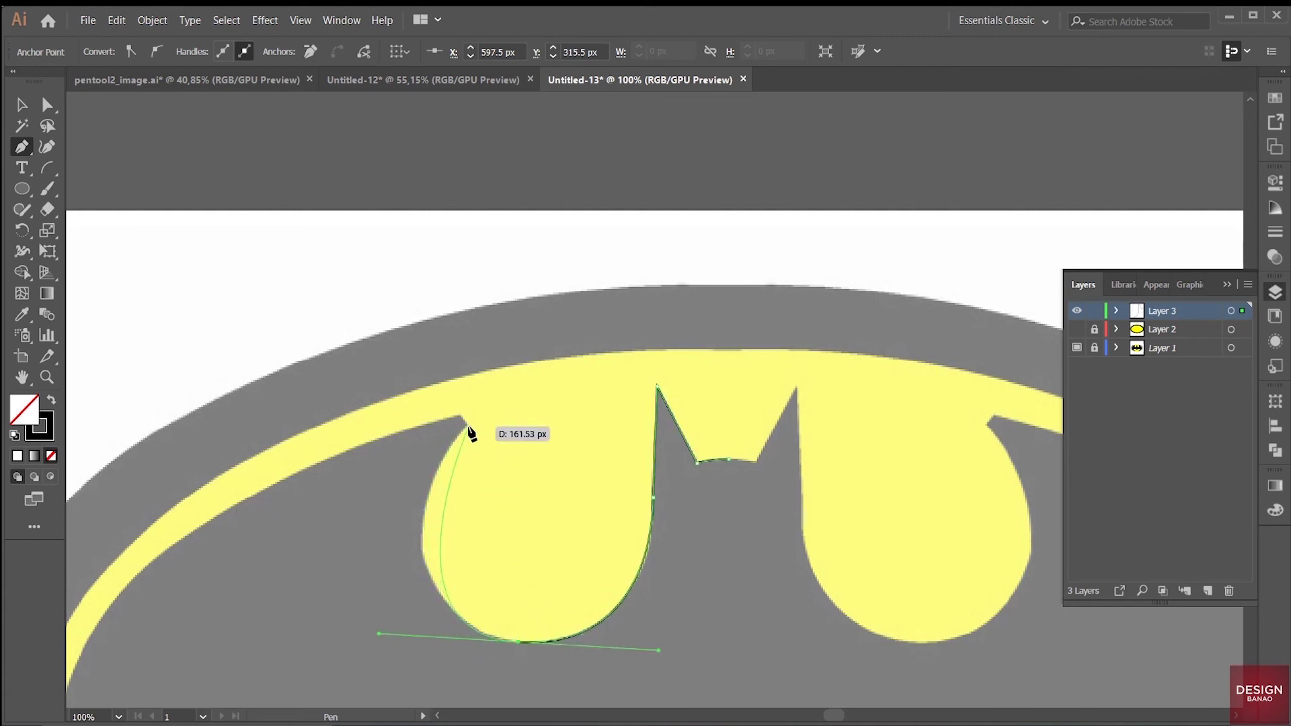
mouse_move(467, 426)
mouse_down()
mouse_move(486, 430)
mouse_move(505, 393)
mouse_move(492, 390)
mouse_move(506, 402)
mouse_up()
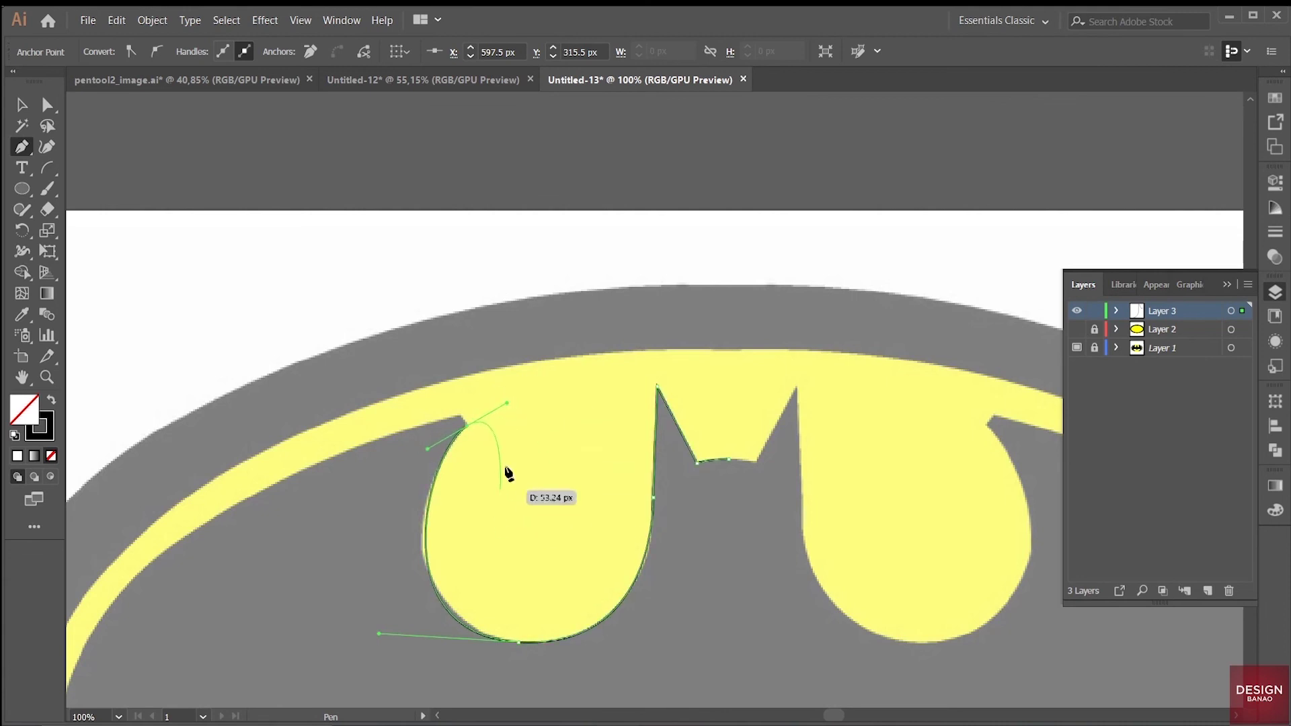
click(459, 426)
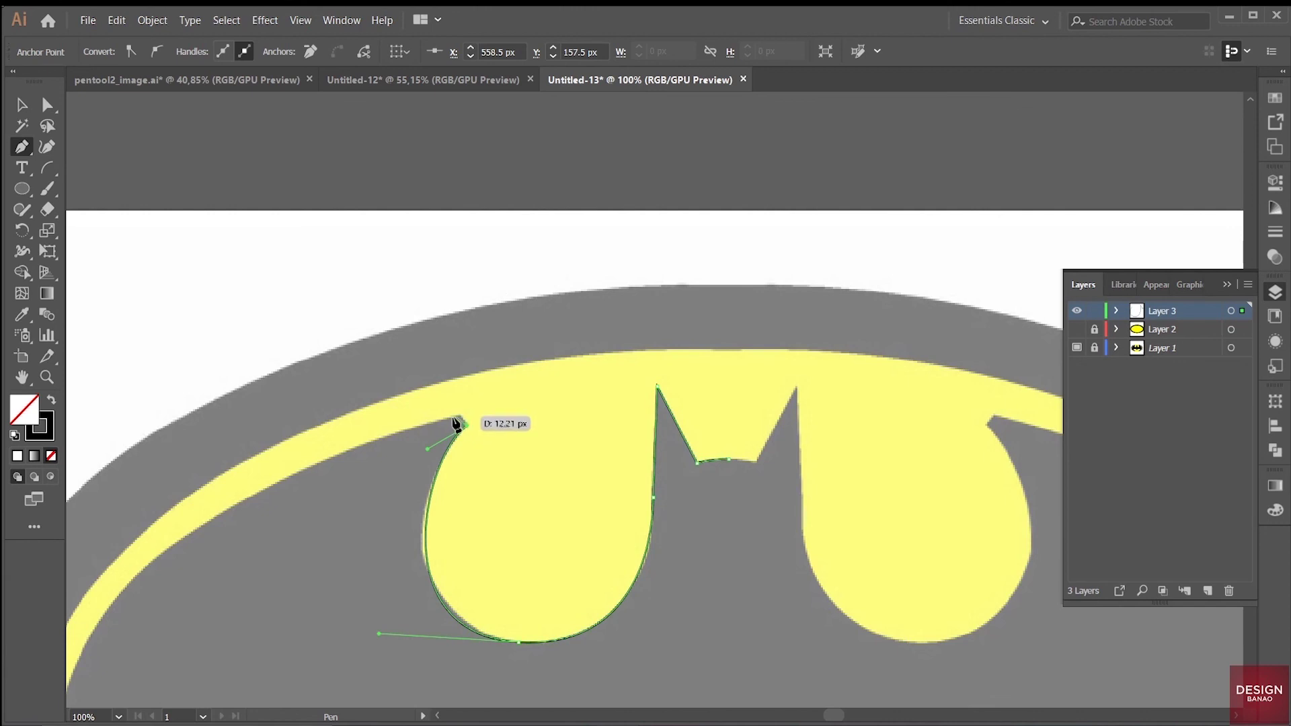
drag(457, 424, 460, 422)
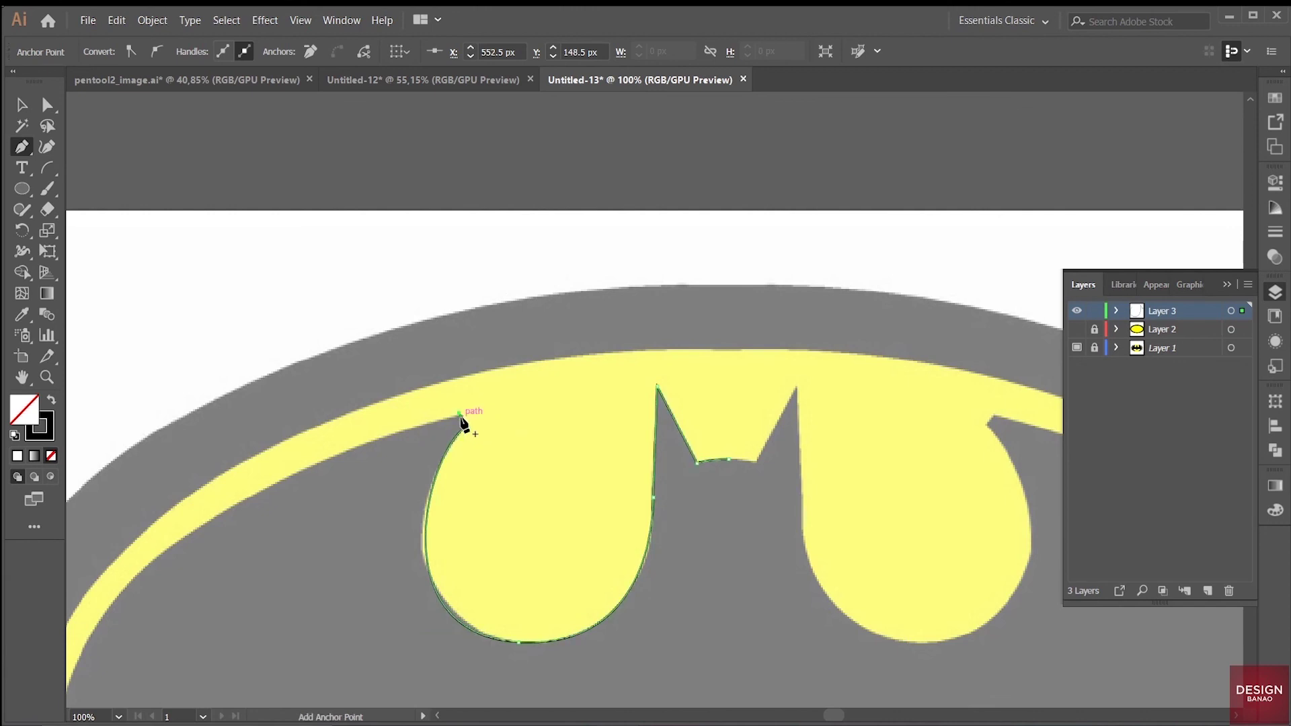
key(ctrl+minus)
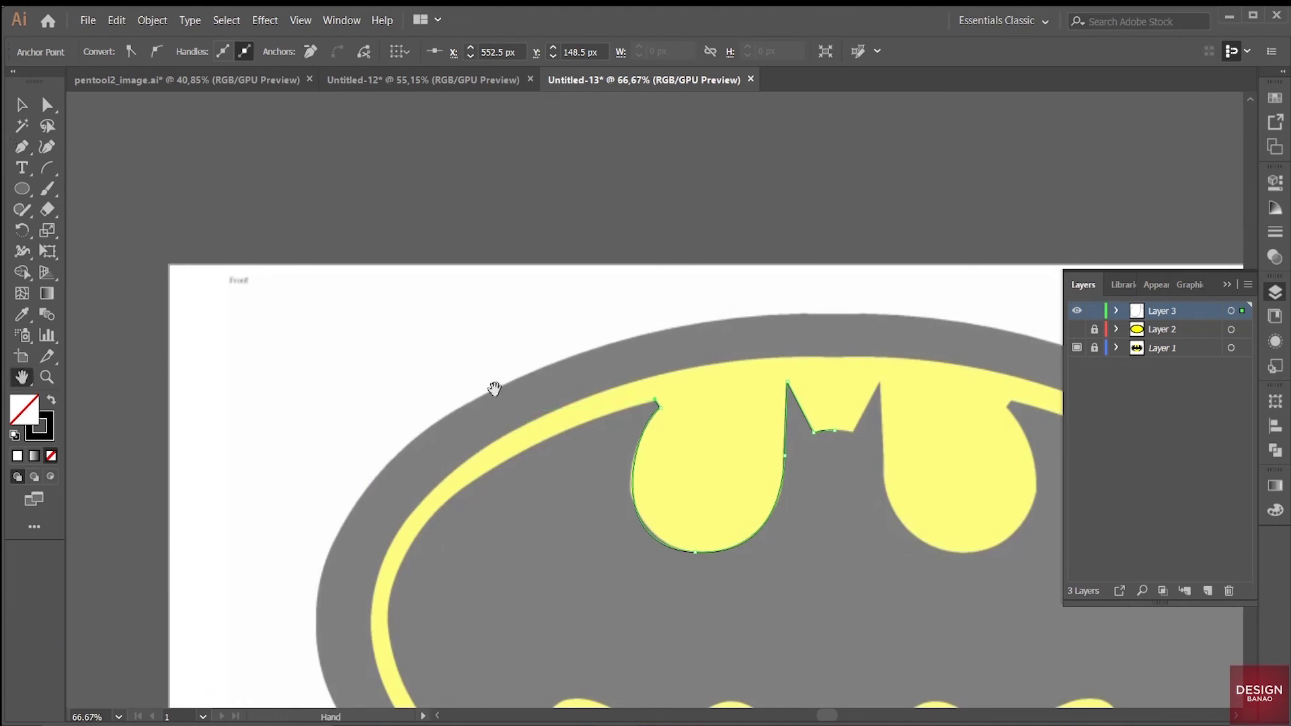
- Resume the bat path and curve it along the ring's inner left edge toward the lower wing
drag(494, 389, 415, 163)
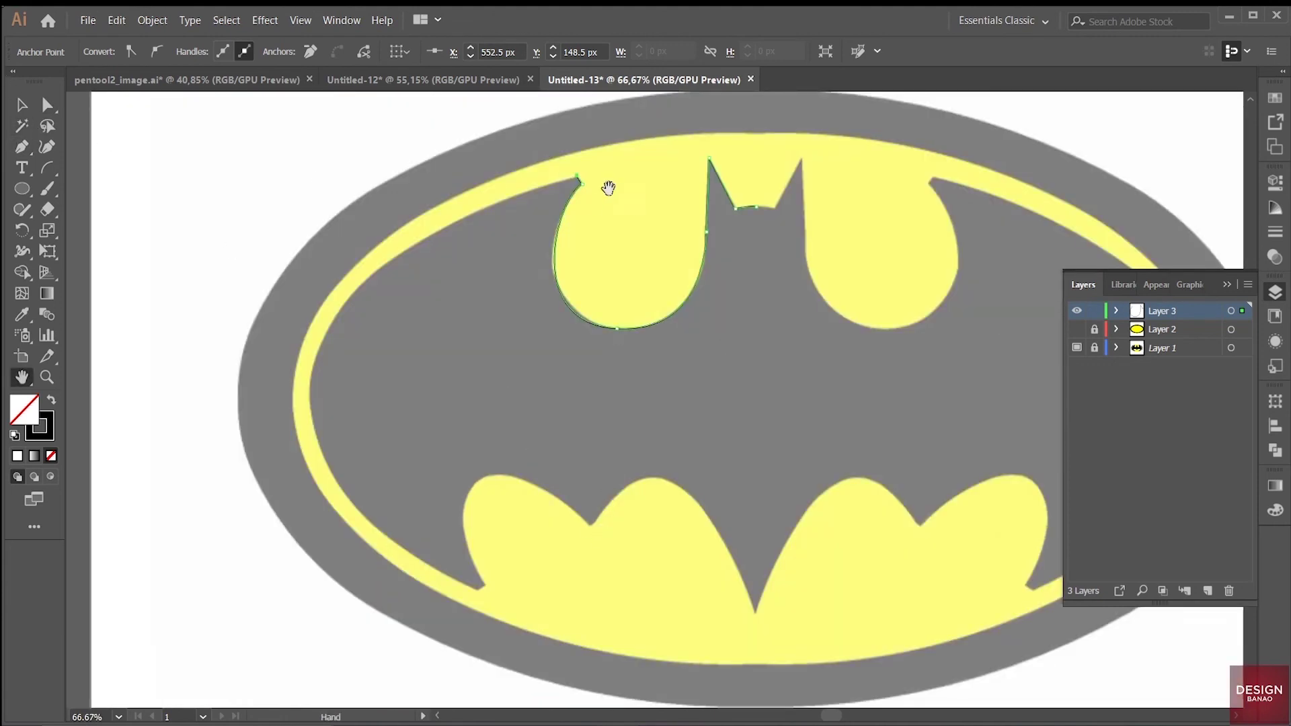
click(22, 147)
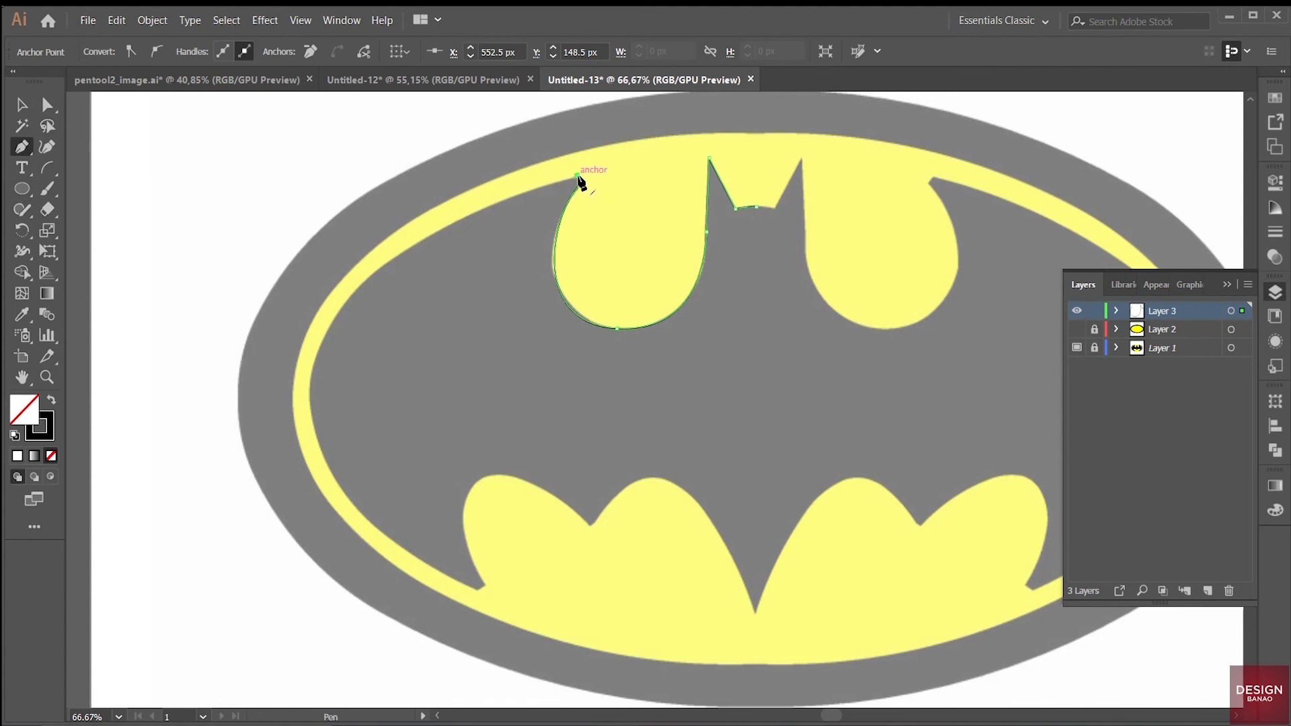
click(577, 178)
mouse_move(320, 347)
mouse_down()
mouse_move(220, 482)
mouse_move(283, 456)
mouse_up()
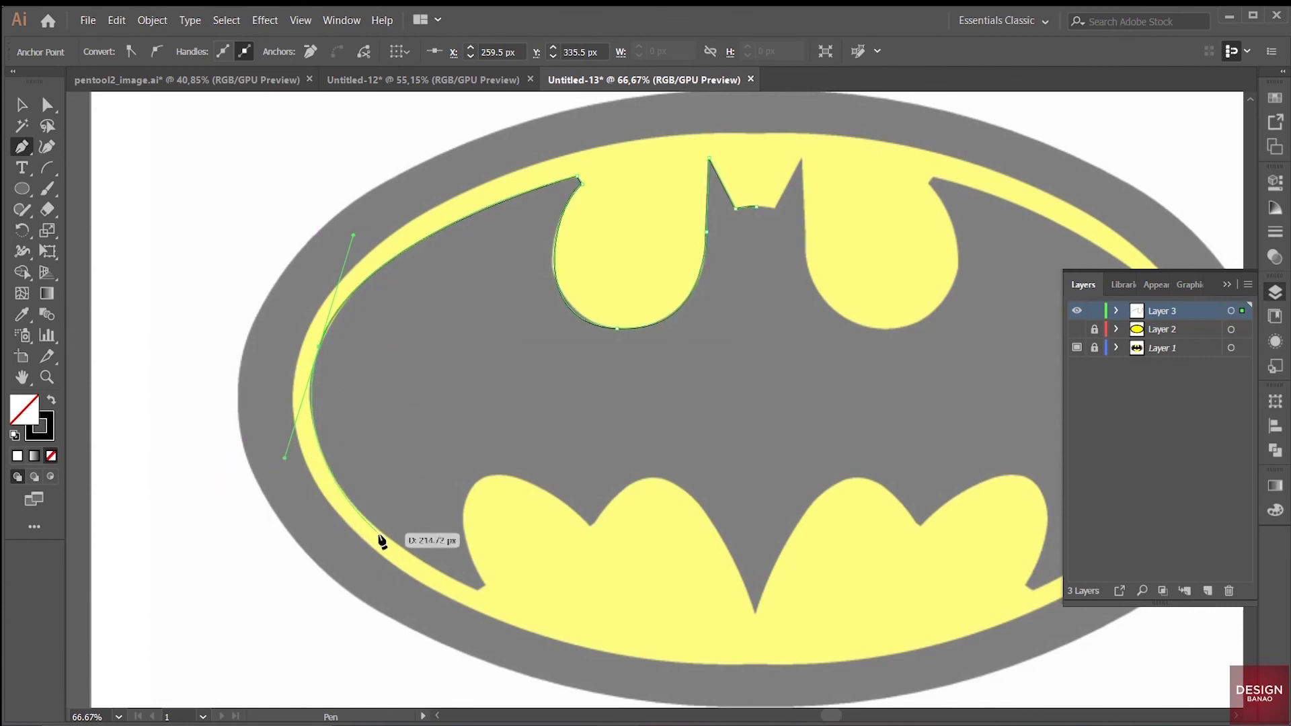
mouse_move(320, 347)
mouse_down()
mouse_move(362, 522)
mouse_move(473, 594)
mouse_move(680, 672)
mouse_move(699, 699)
mouse_up()
drag(699, 703, 699, 703)
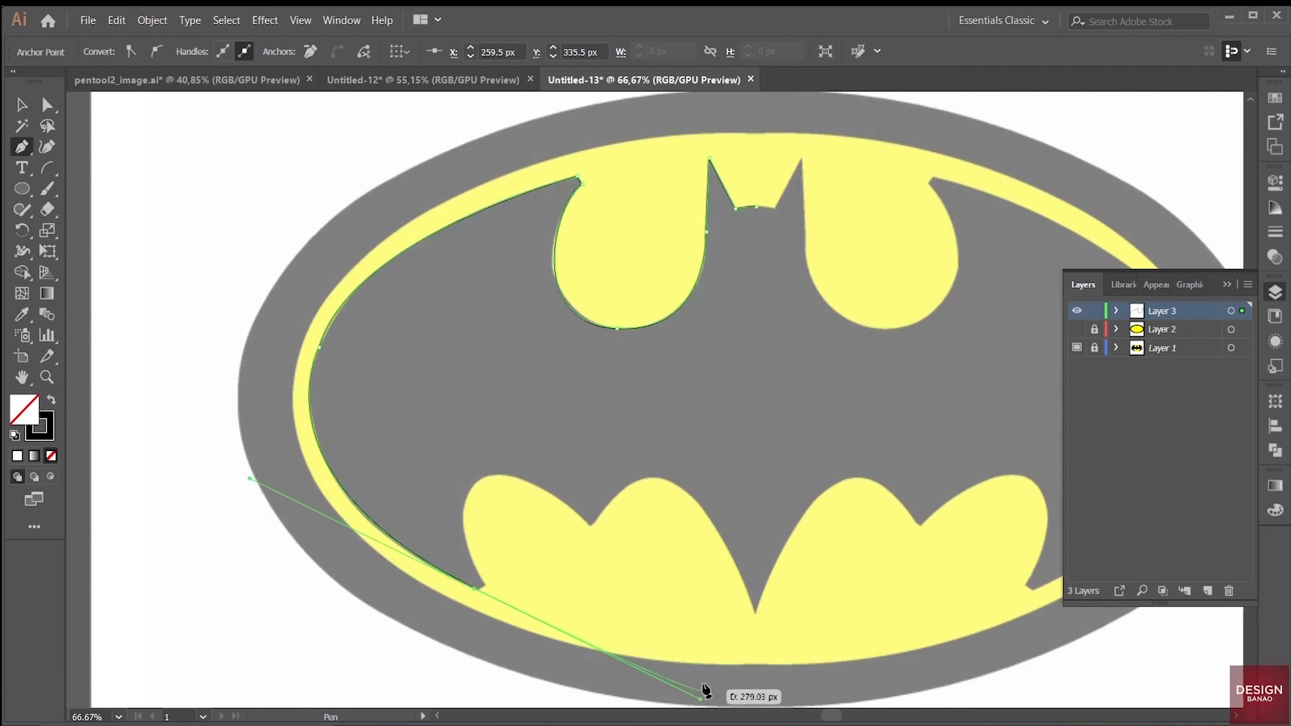
- Add a sharp corner at the lower-left wing tip, then curve up the first scallop and down into its notch
click(476, 589)
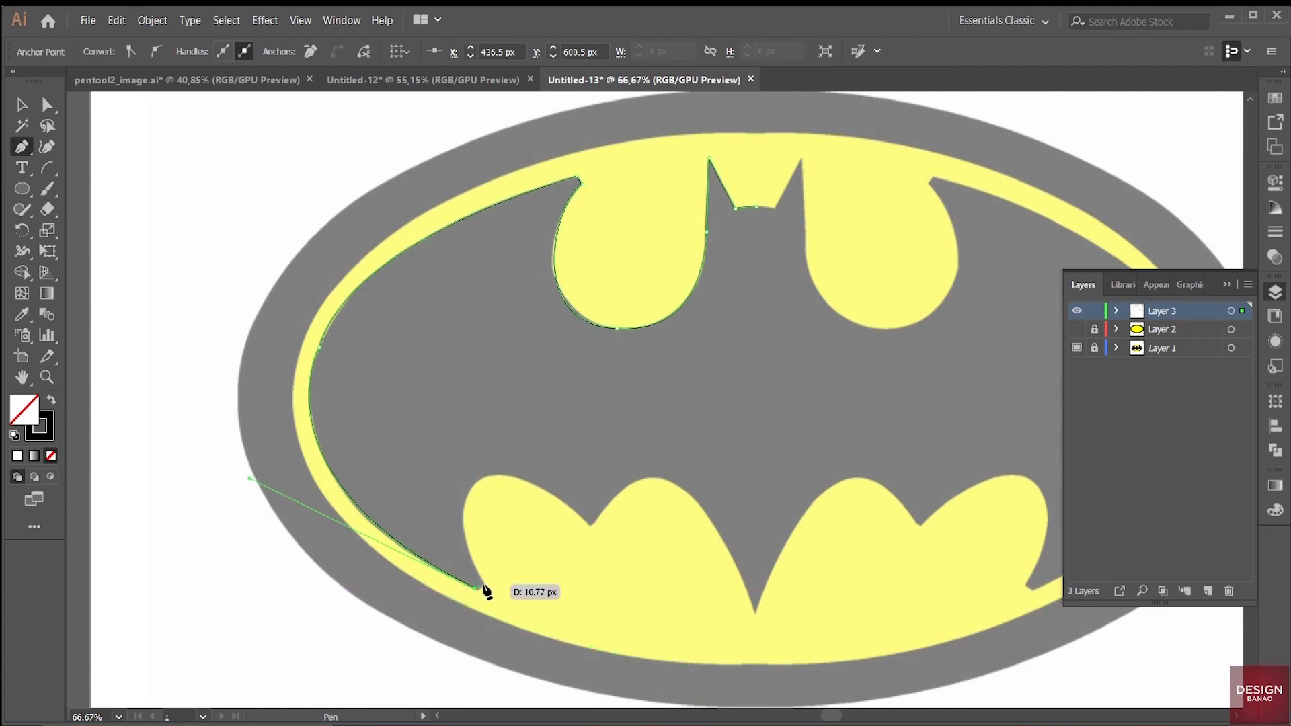
ctrl+click(486, 582)
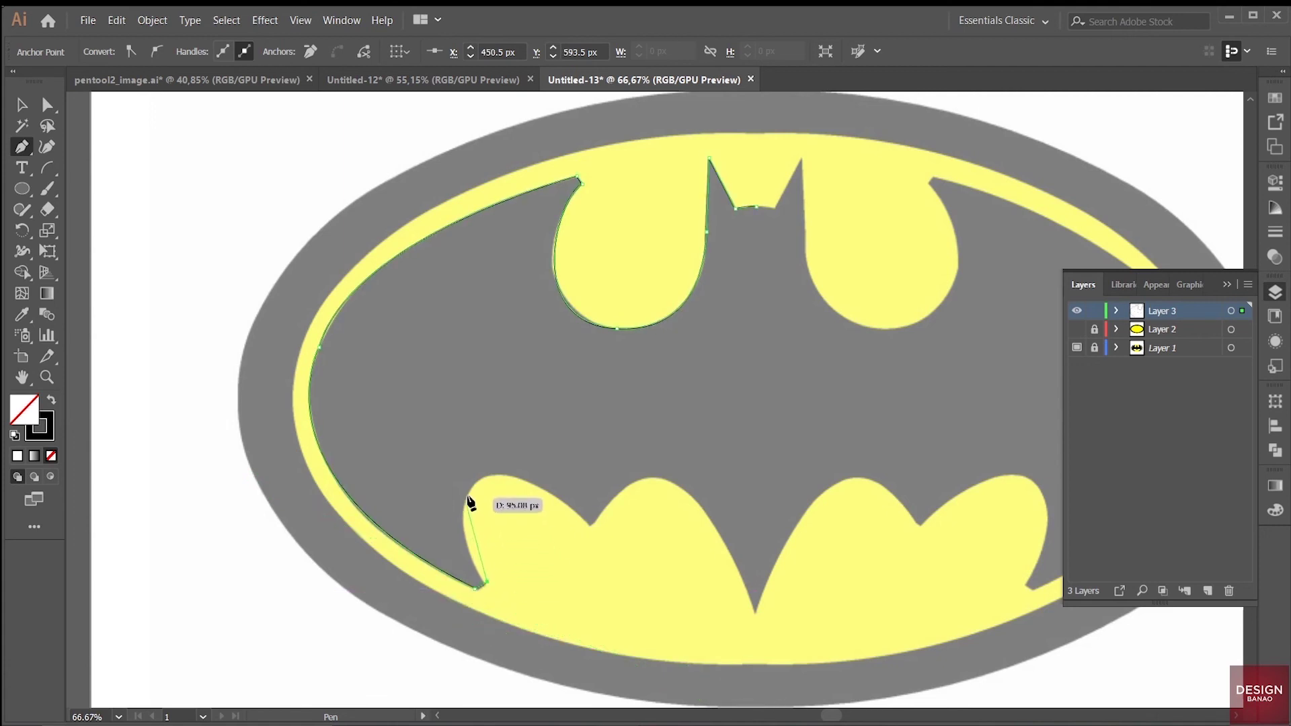
drag(478, 479, 516, 423)
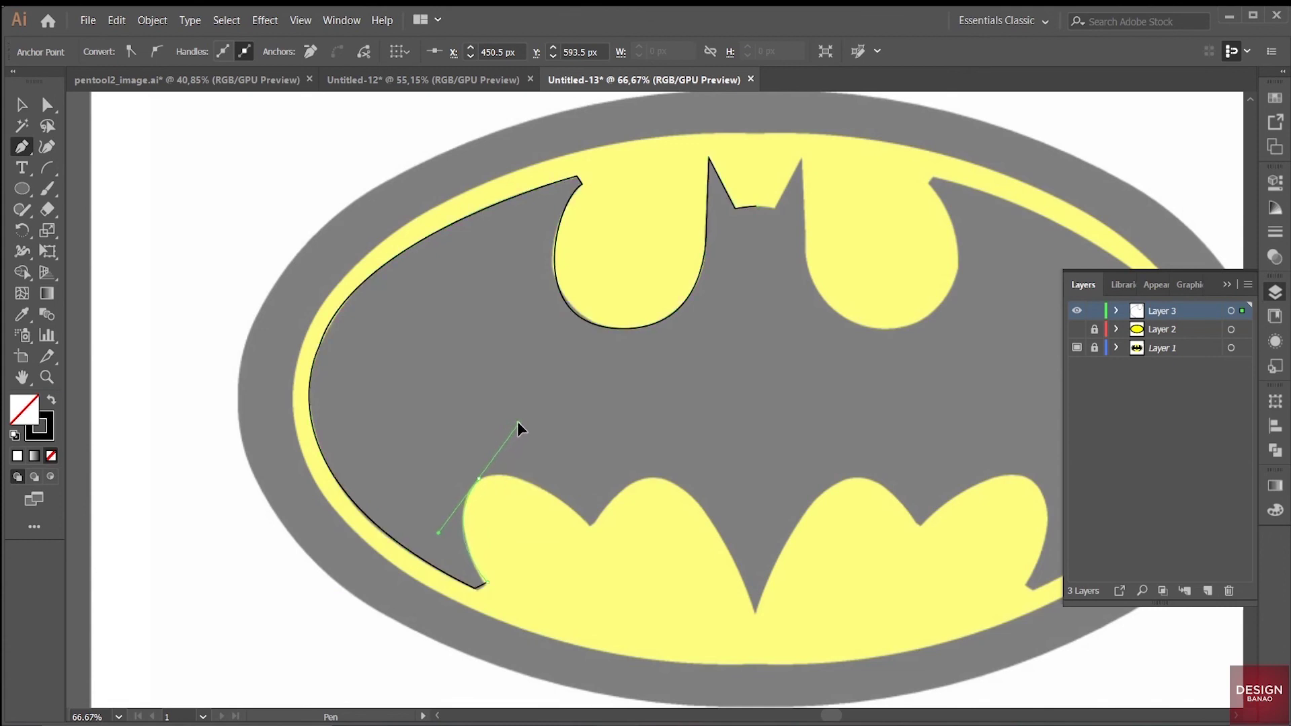
click(479, 479)
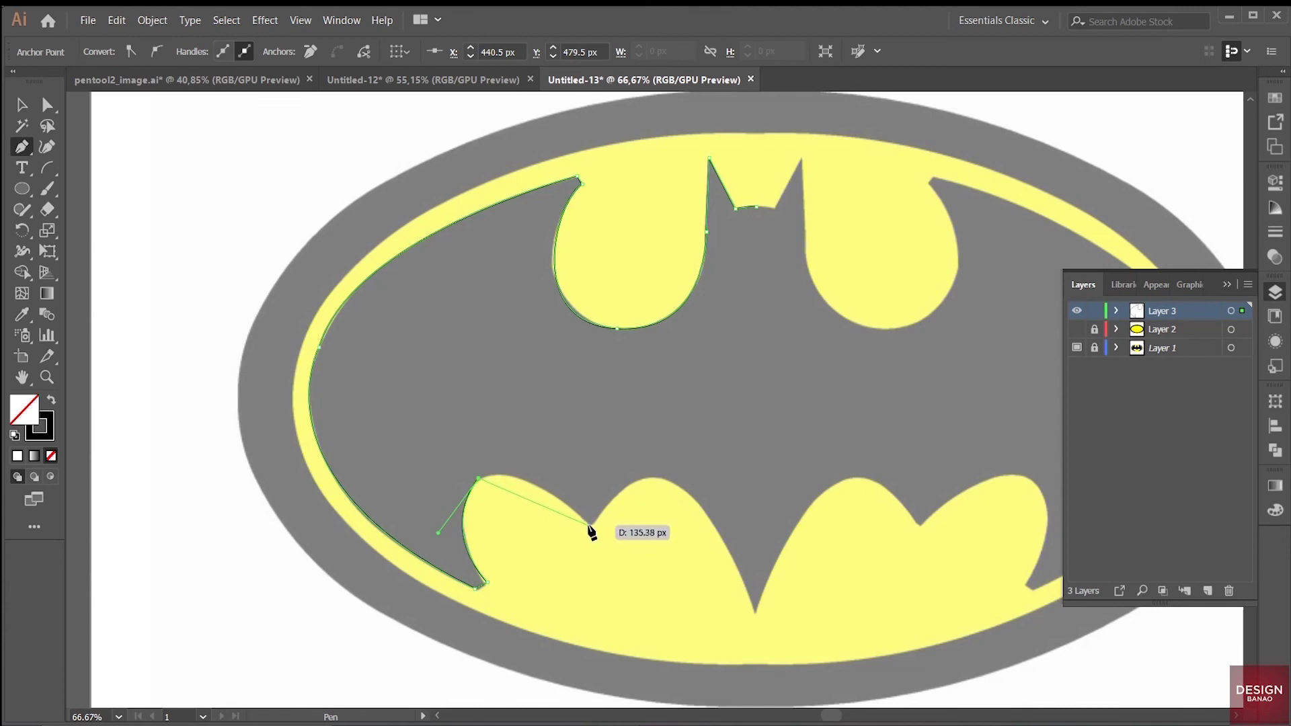
mouse_move(588, 523)
mouse_down()
mouse_move(676, 598)
mouse_move(655, 592)
mouse_up()
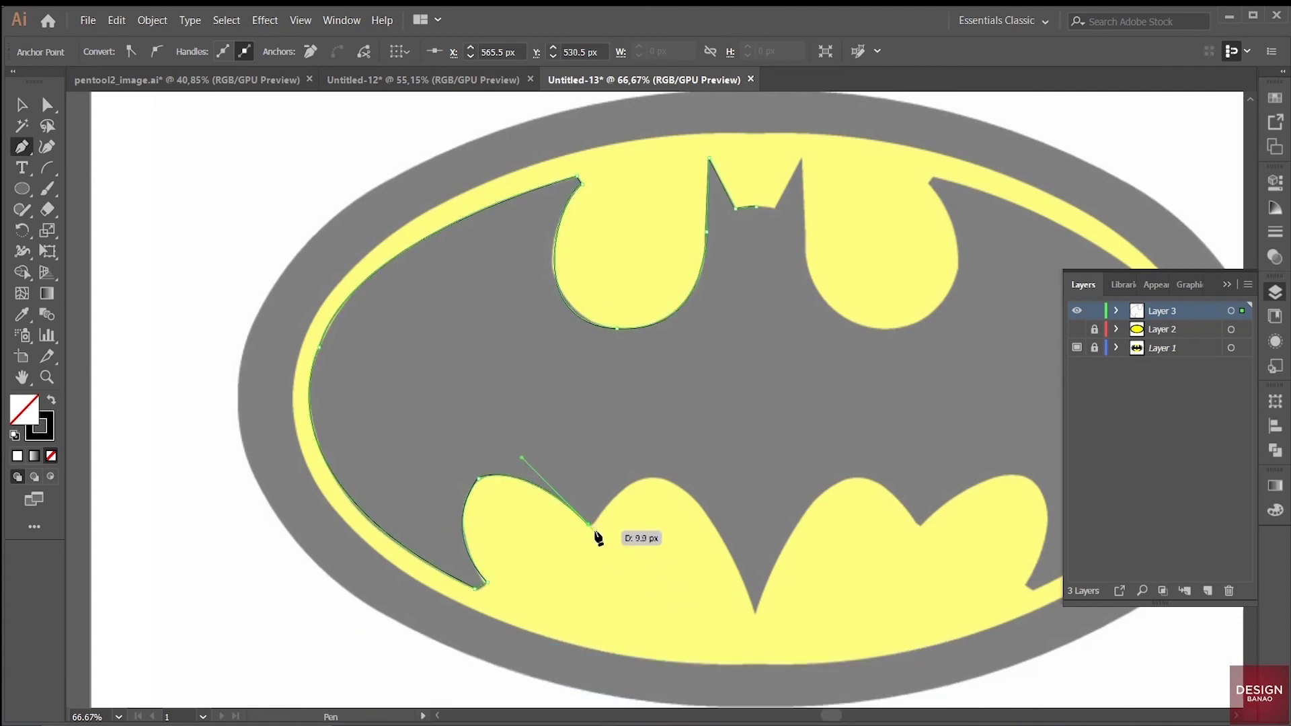
- Nudge the notch anchor onto its edge, then trace the middle scallop down to the bottom centre
key(ctrl+plus)
key(ctrl+plus)
key(ctrl+plus)
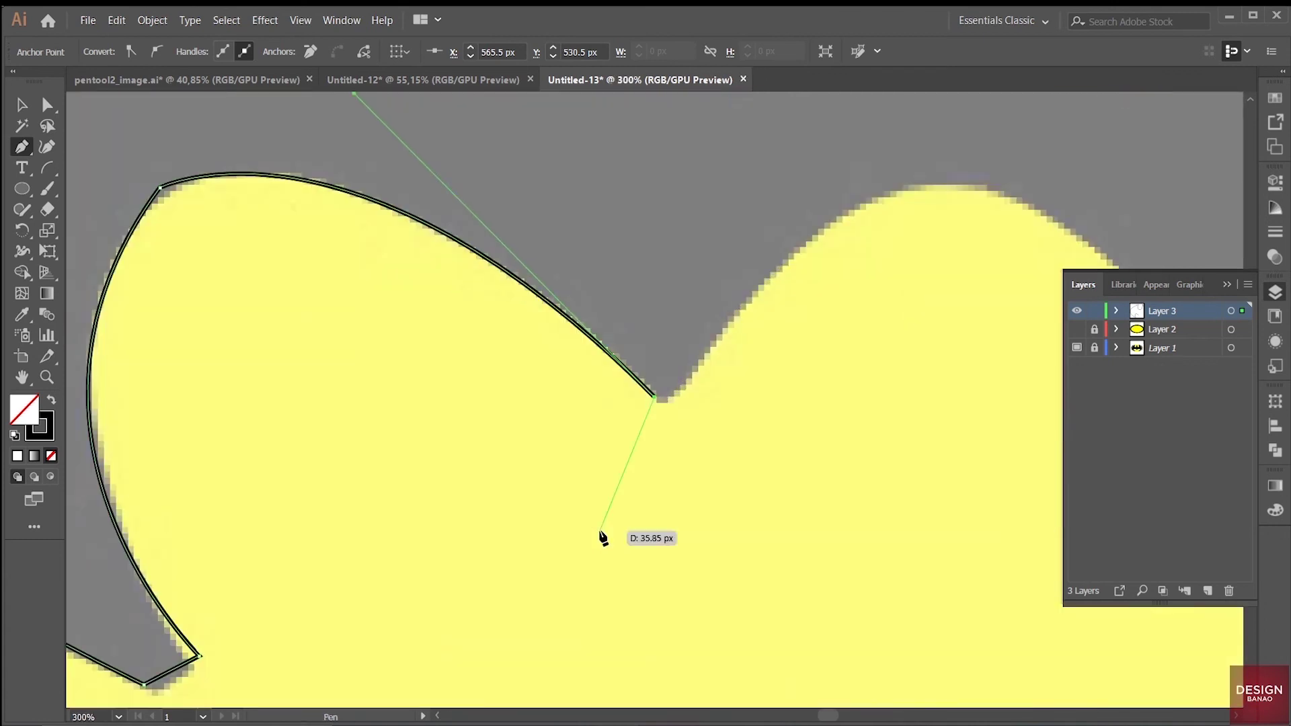
drag(679, 403, 679, 402)
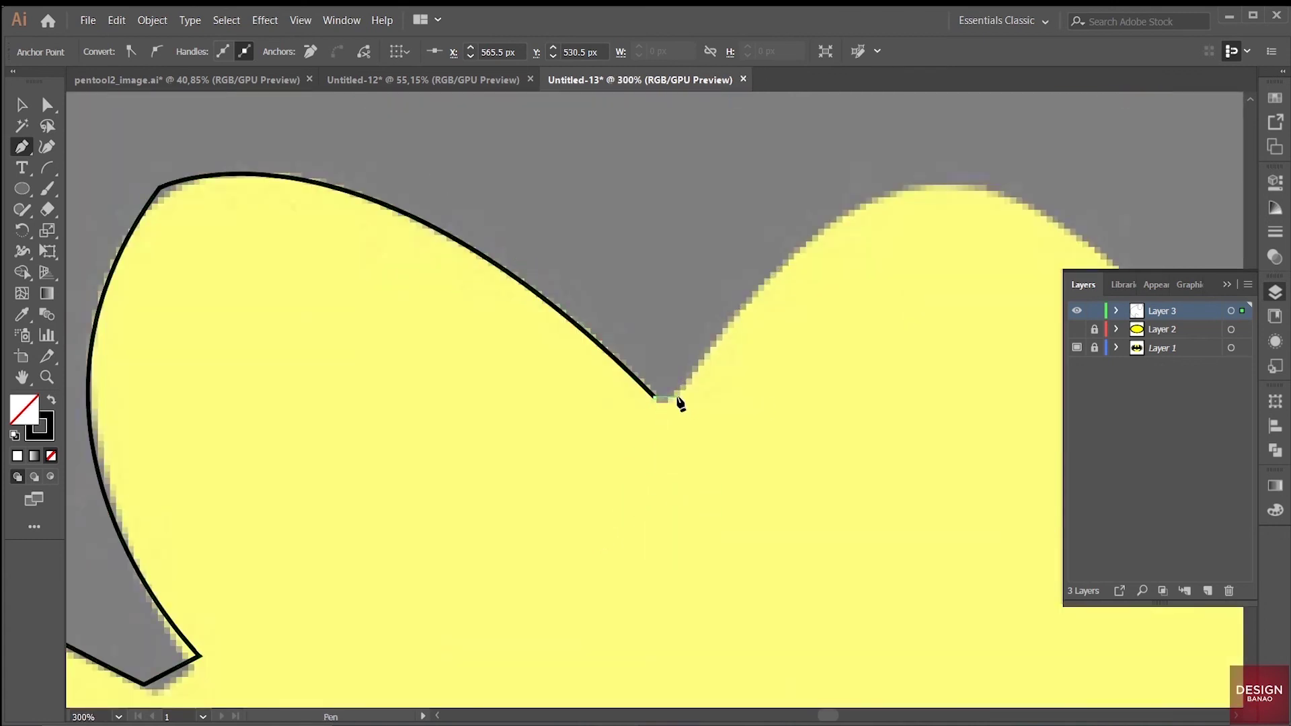
key(ctrl+minus)
key(ctrl+minus)
key(ctrl+minus)
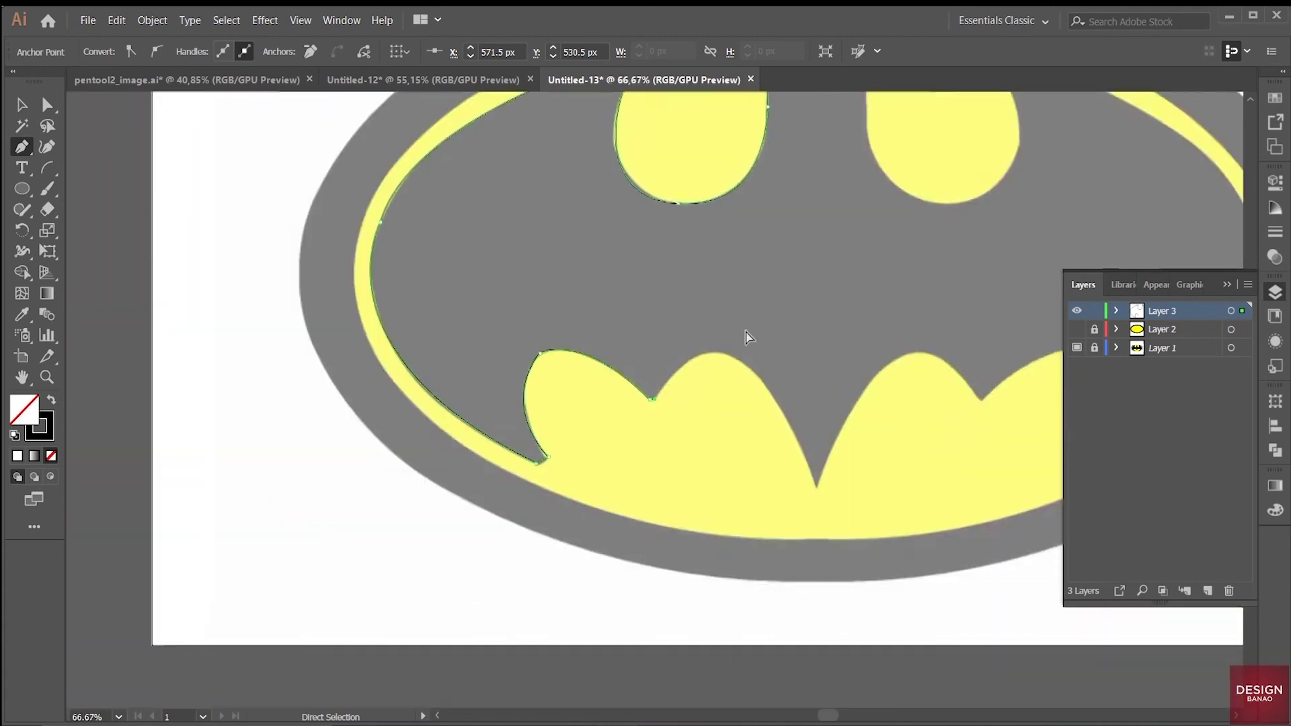
key(ctrl+minus)
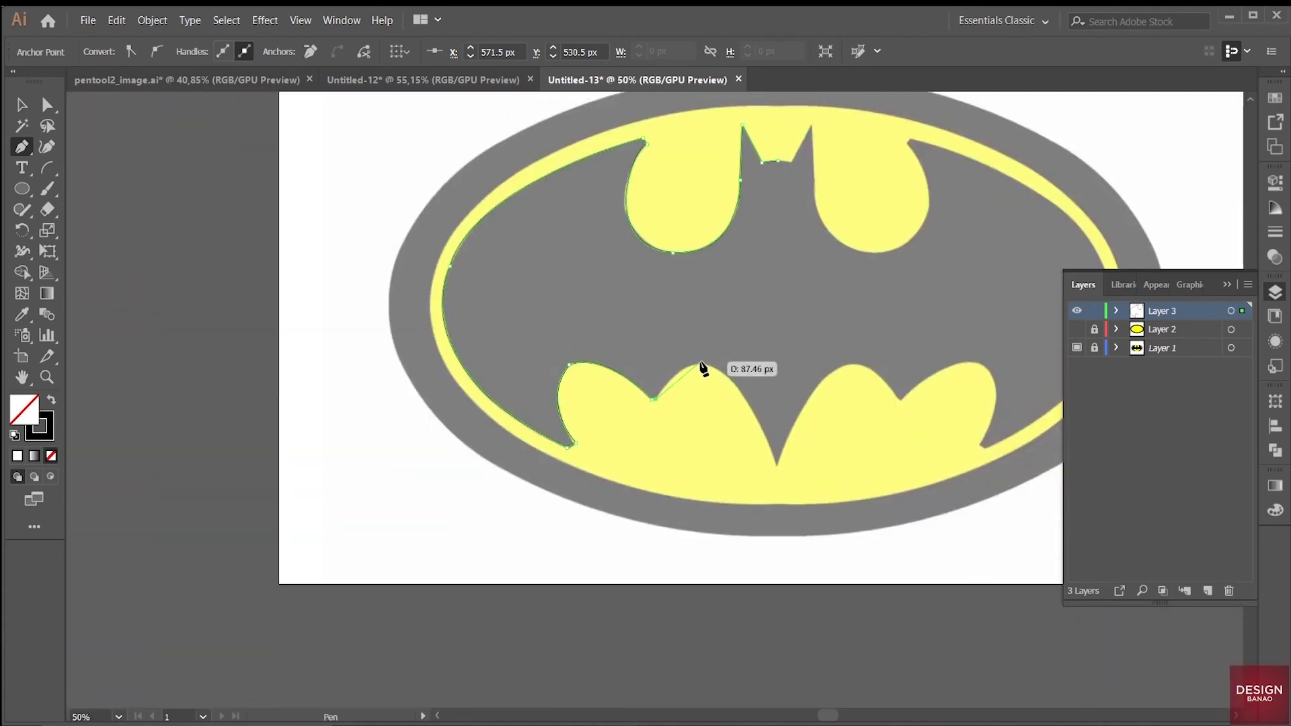
click(704, 364)
click(778, 465)
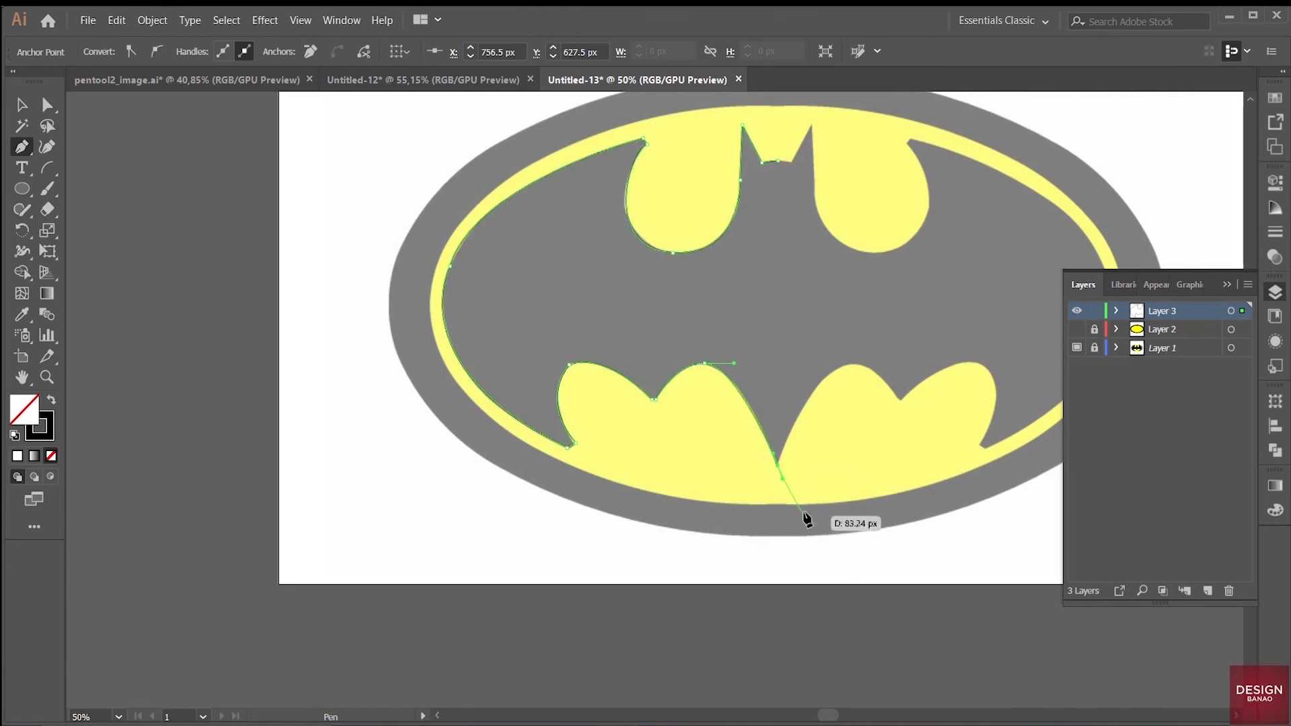
click(781, 478)
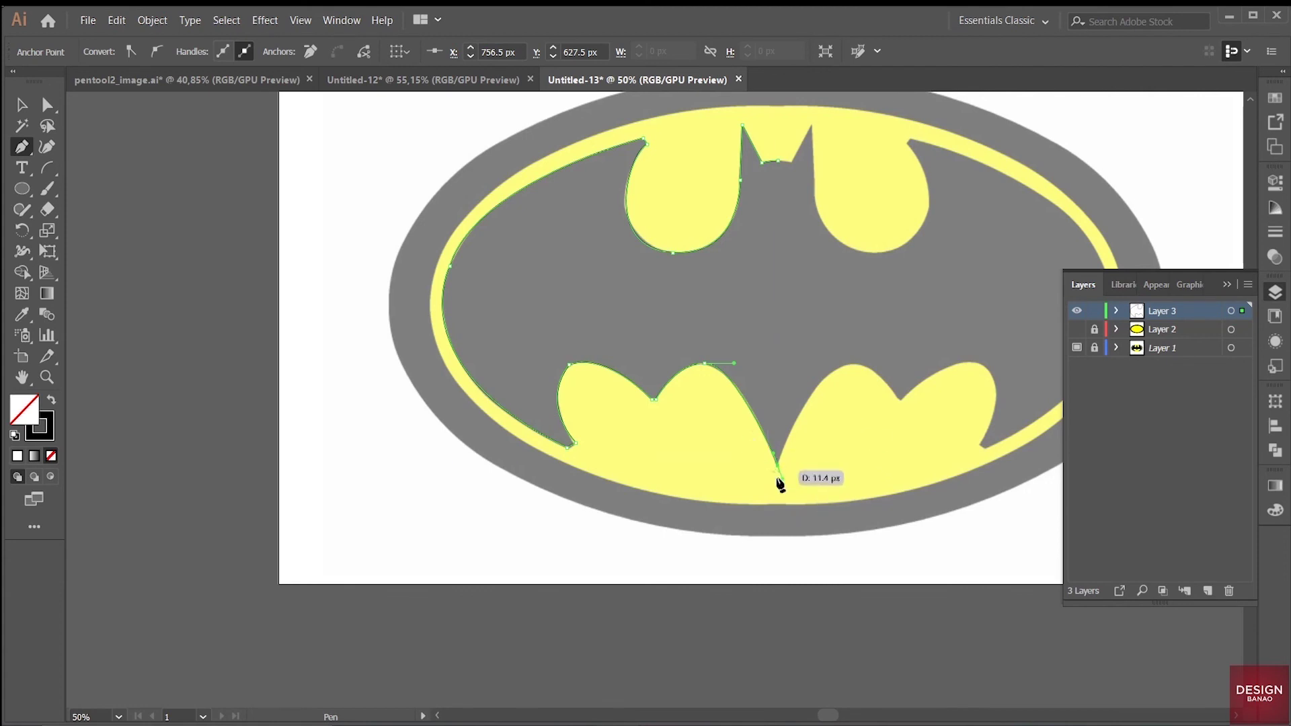
- Reflect a vertical copy of the left bat half and slide it over the logo's right half
click(21, 98)
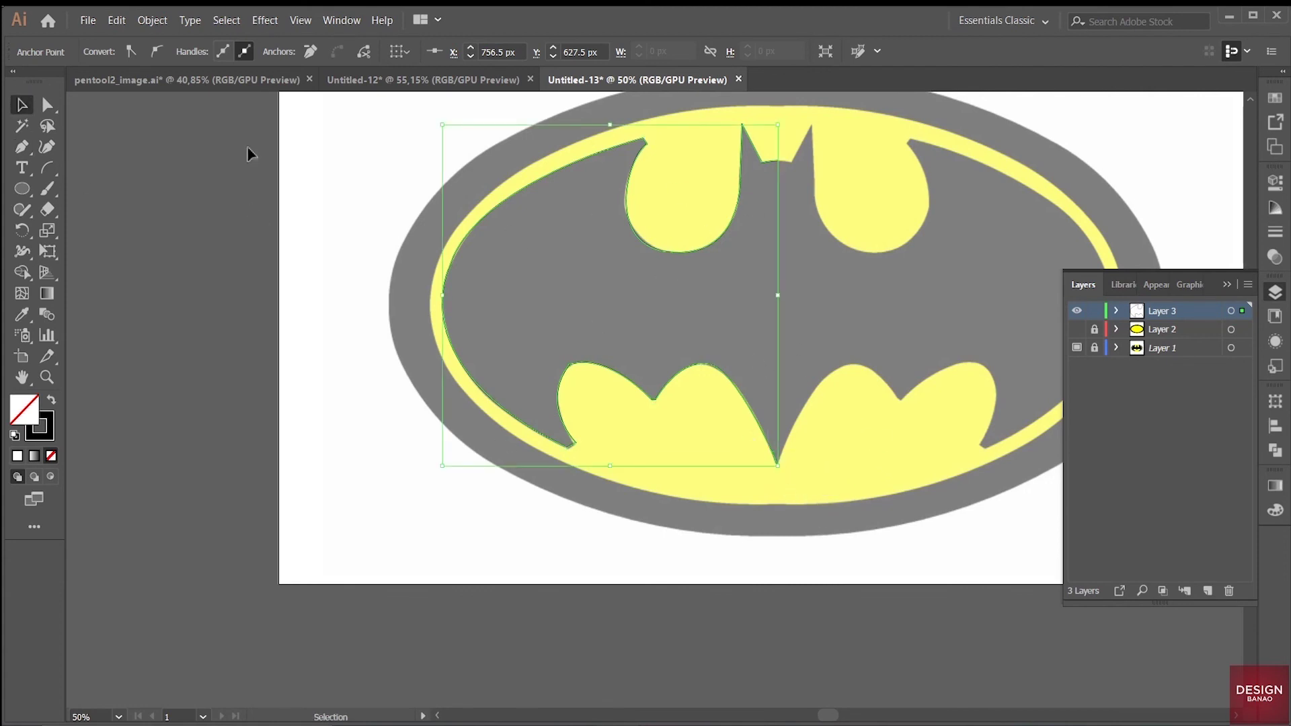
key(ctrl+0)
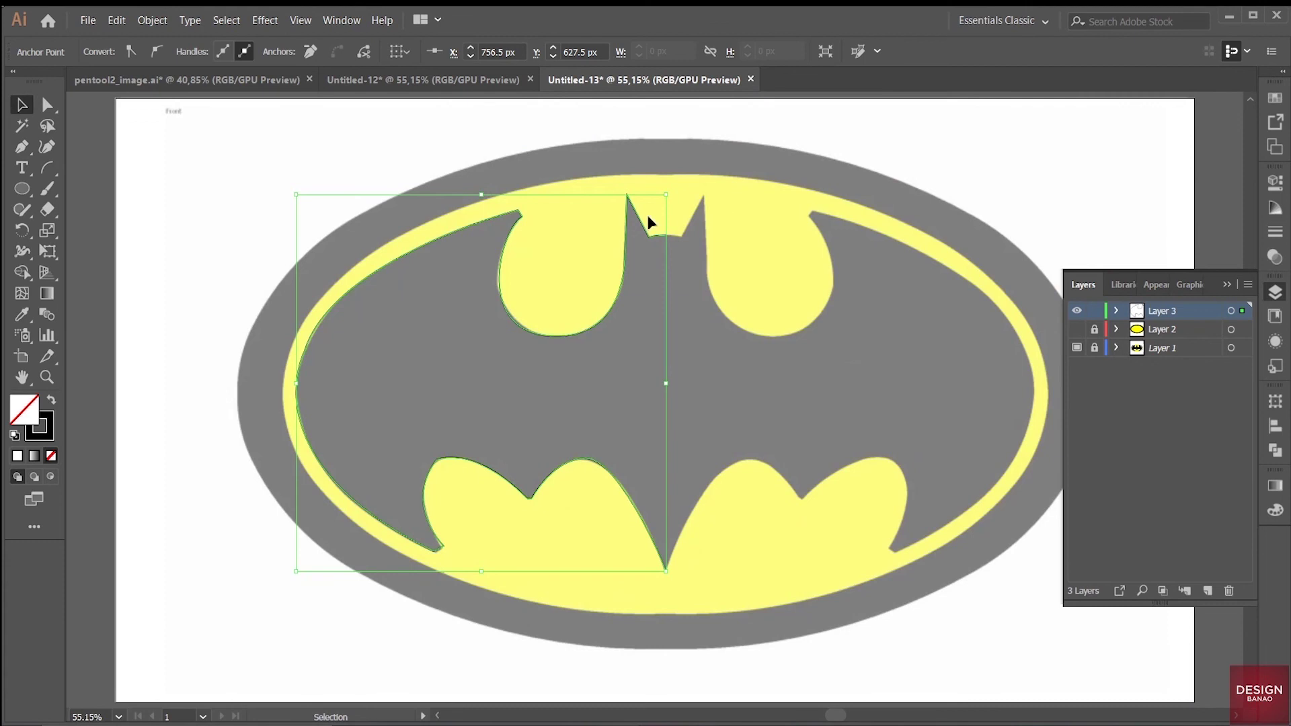
click(648, 215)
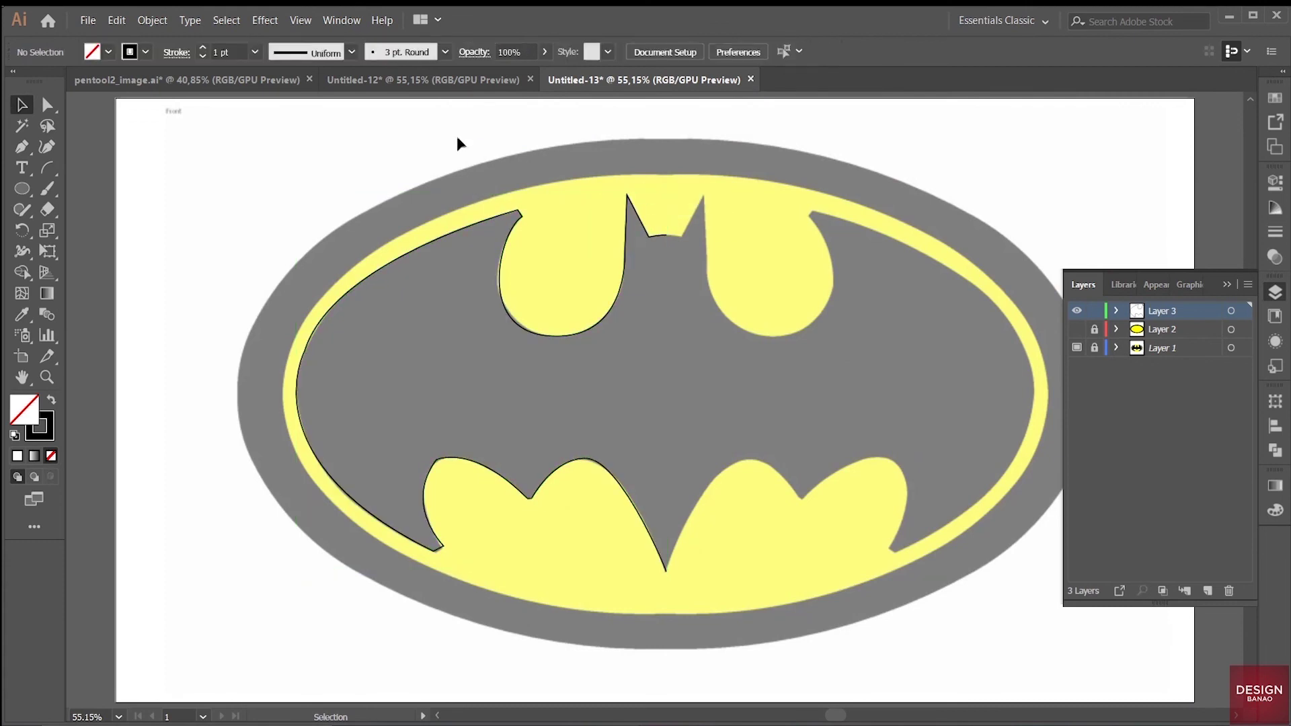
right_click(626, 217)
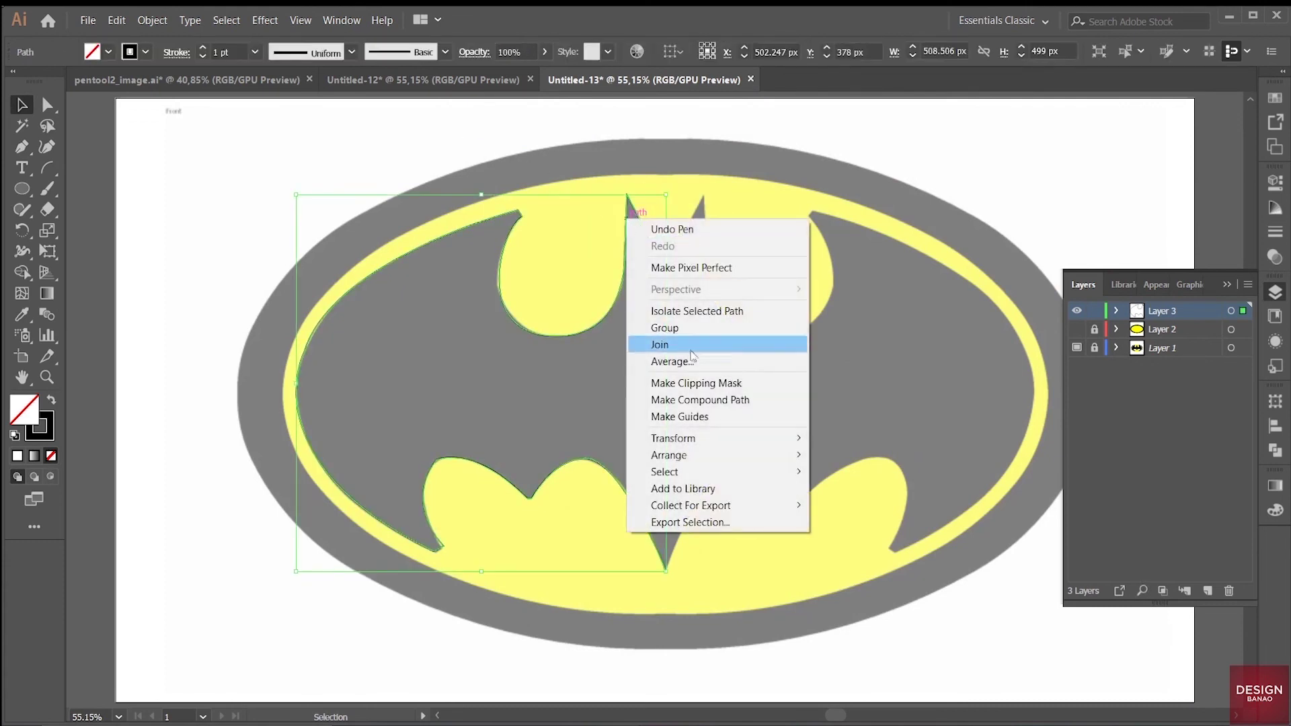
mouse_move(672, 438)
click(848, 494)
click(790, 502)
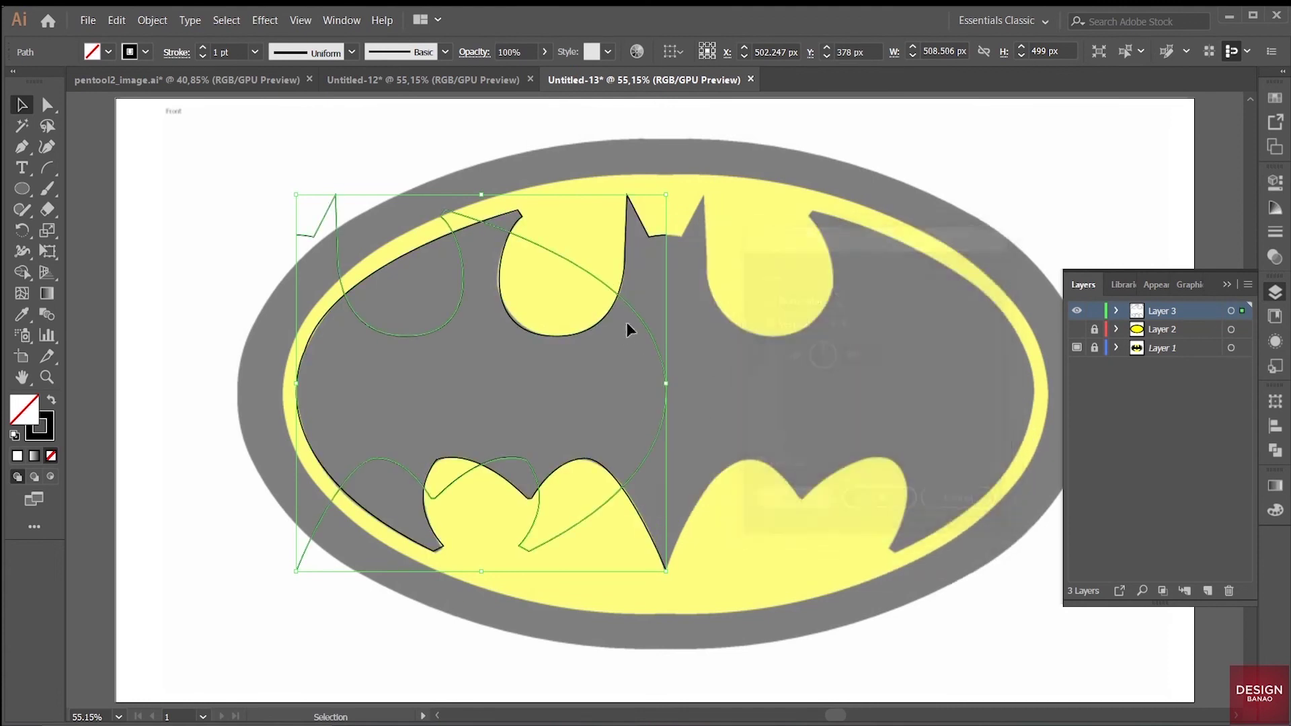
mouse_move(637, 316)
mouse_down()
mouse_move(1024, 315)
mouse_move(1008, 322)
mouse_up()
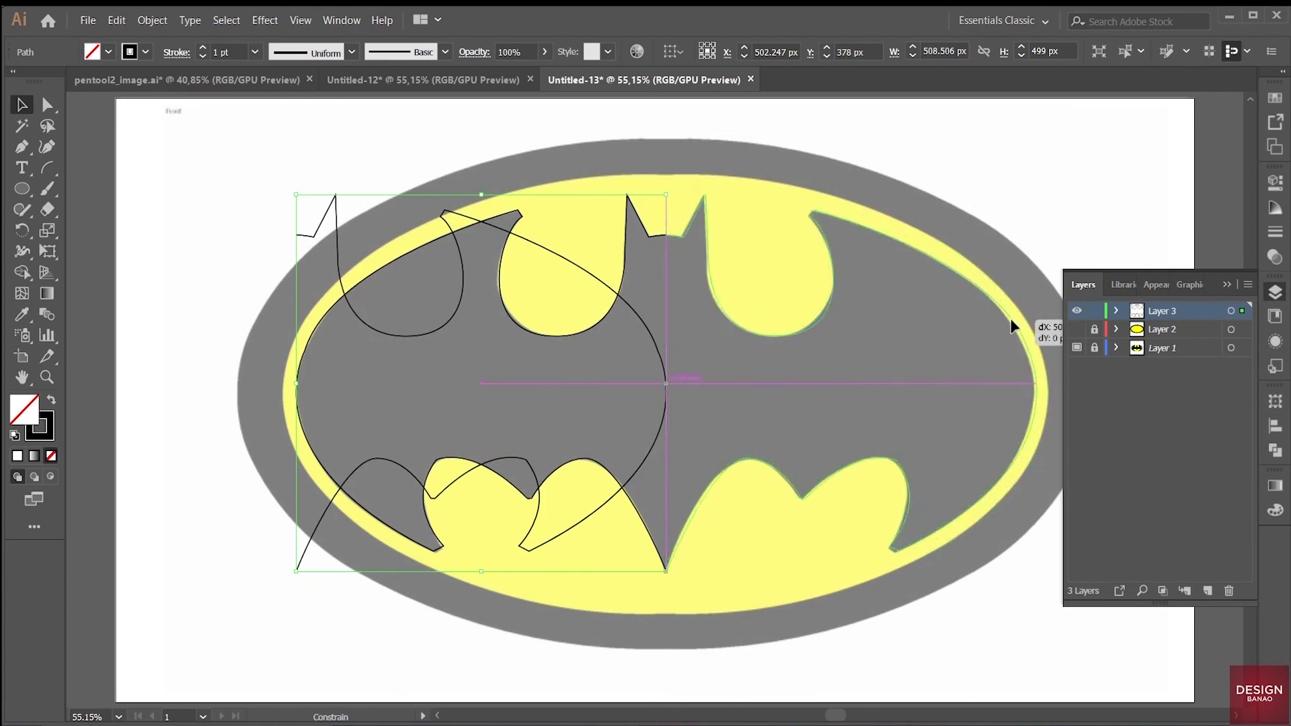
click(672, 257)
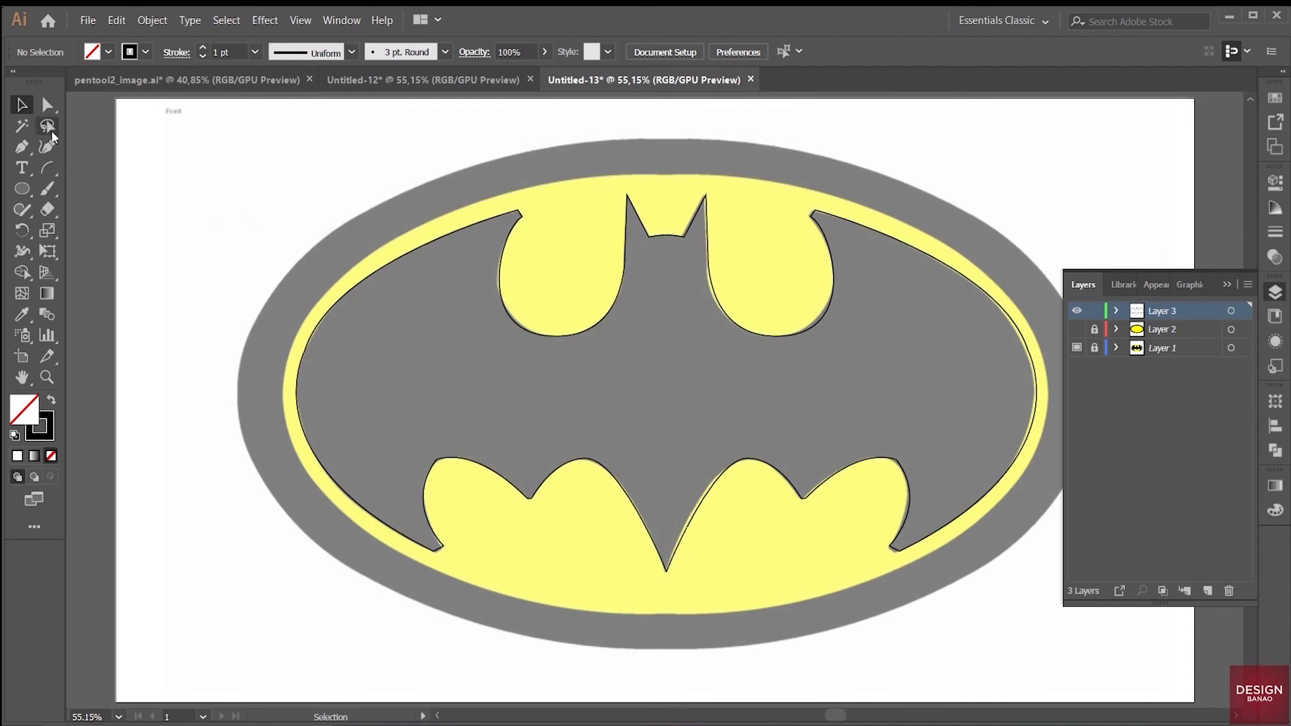
- Join the two halves' endpoints at the head notch and at the bottom point
key(a)
drag(660, 228, 678, 266)
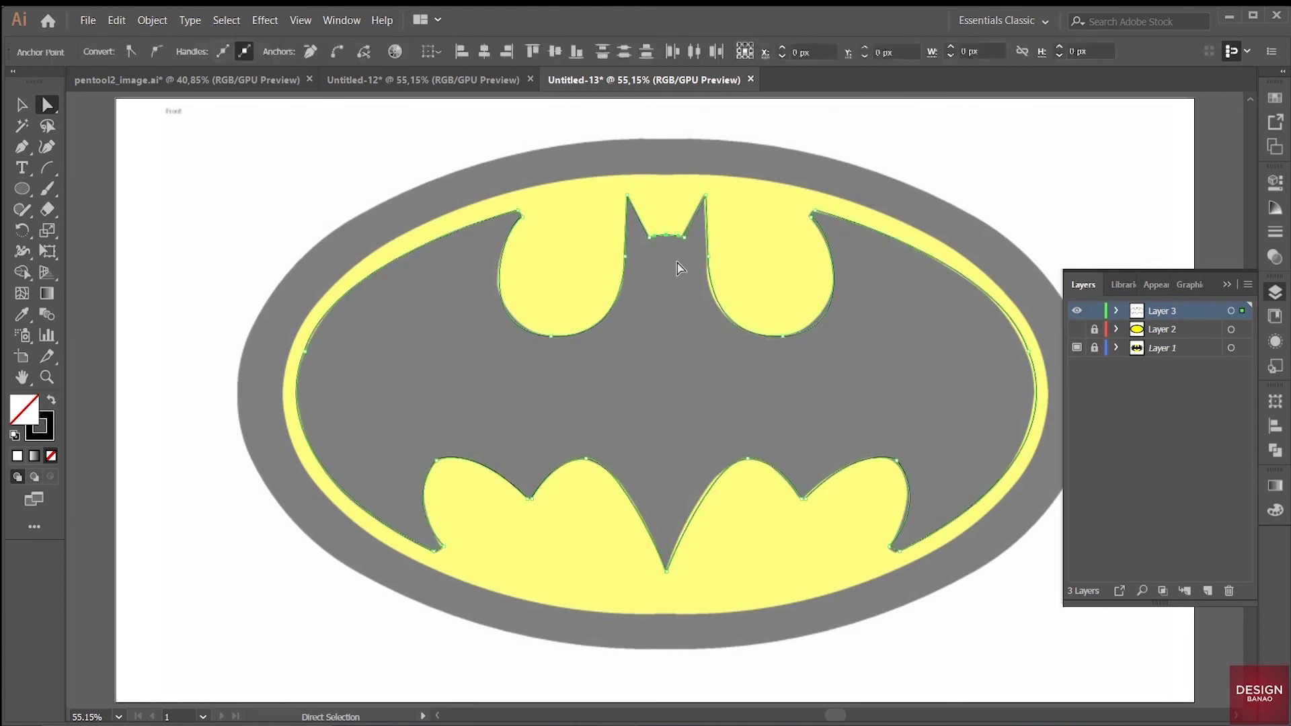
key(ctrl+equal)
key(ctrl+equal)
key(ctrl+equal)
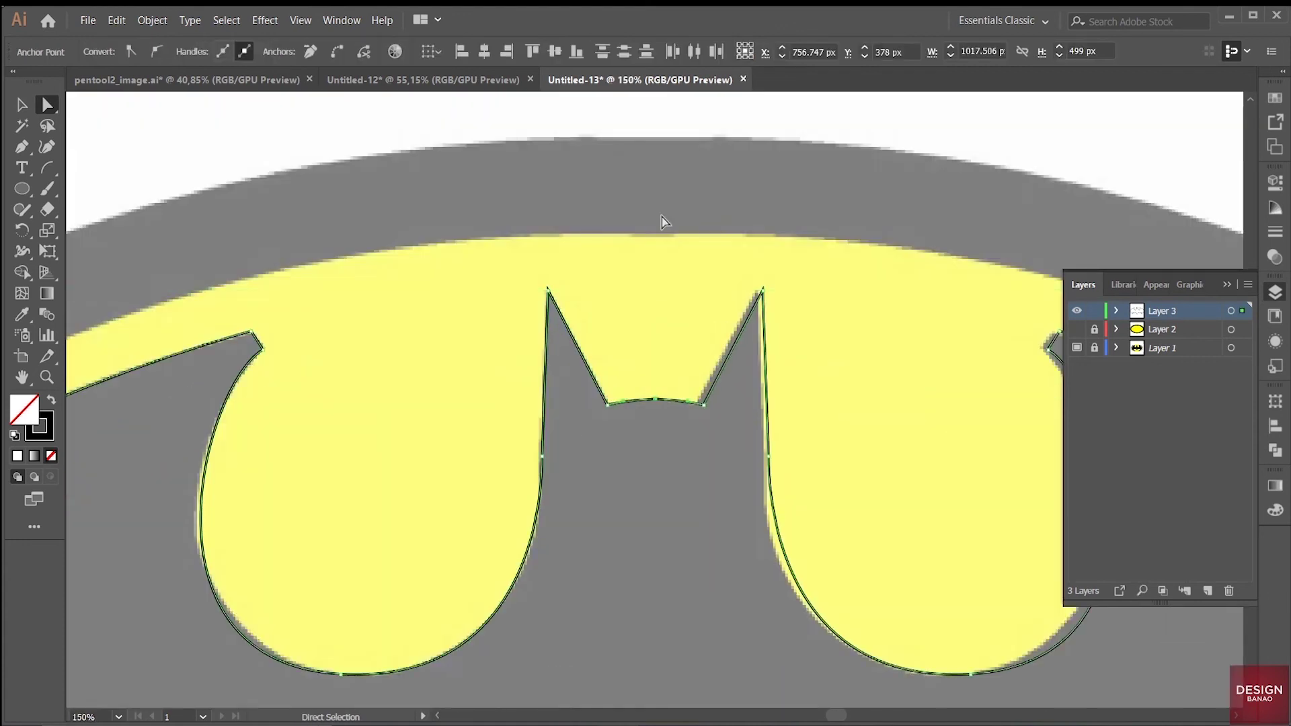
drag(627, 374, 679, 412)
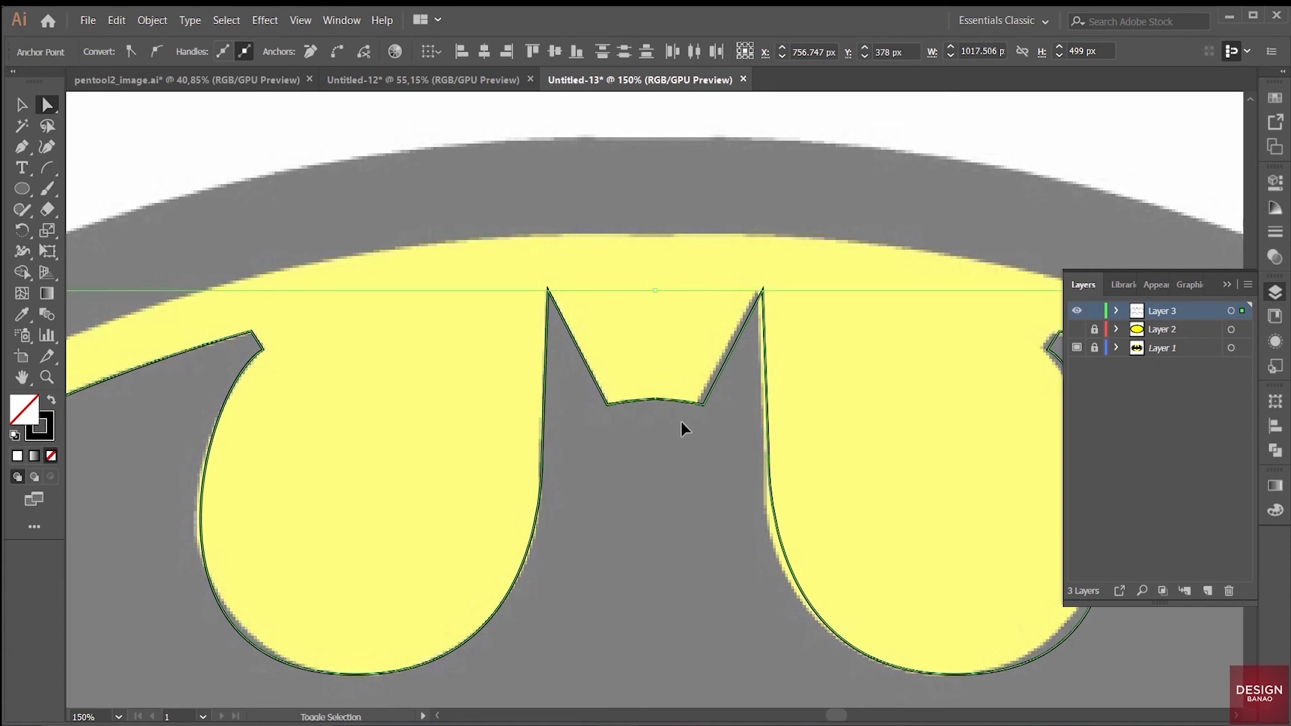
drag(681, 422, 681, 423)
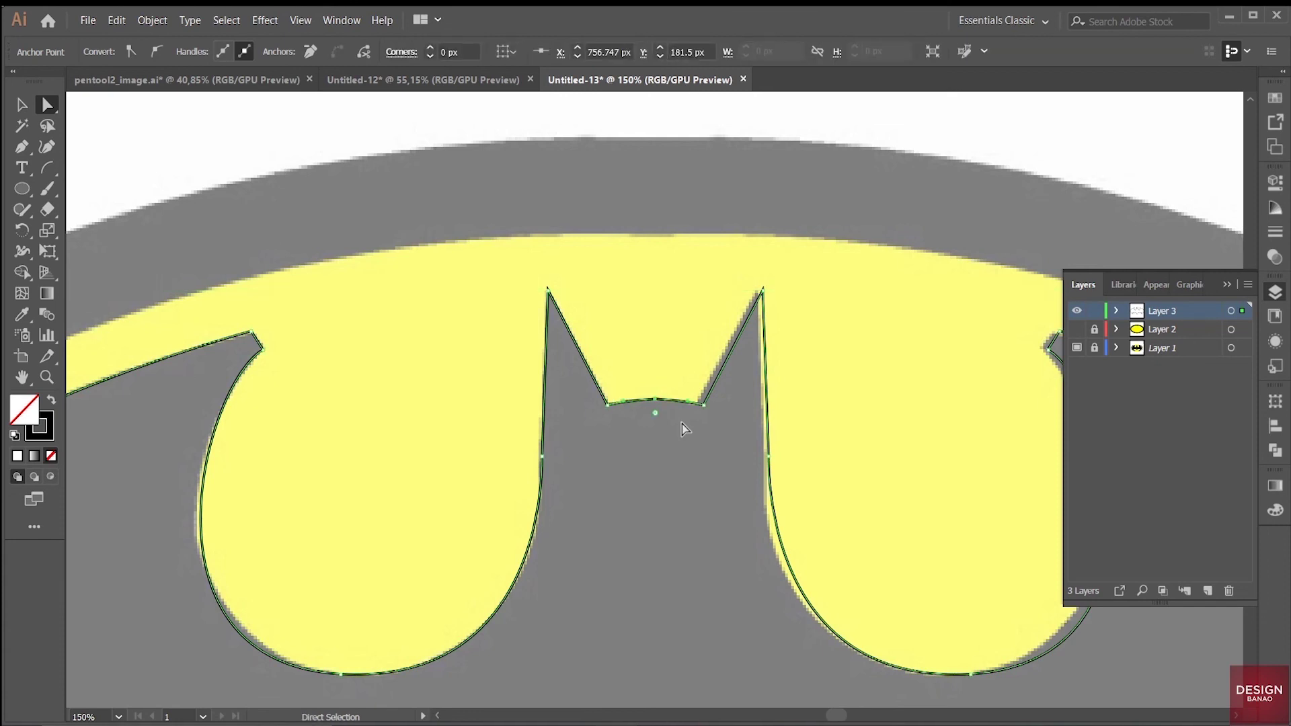
key(ctrl+0)
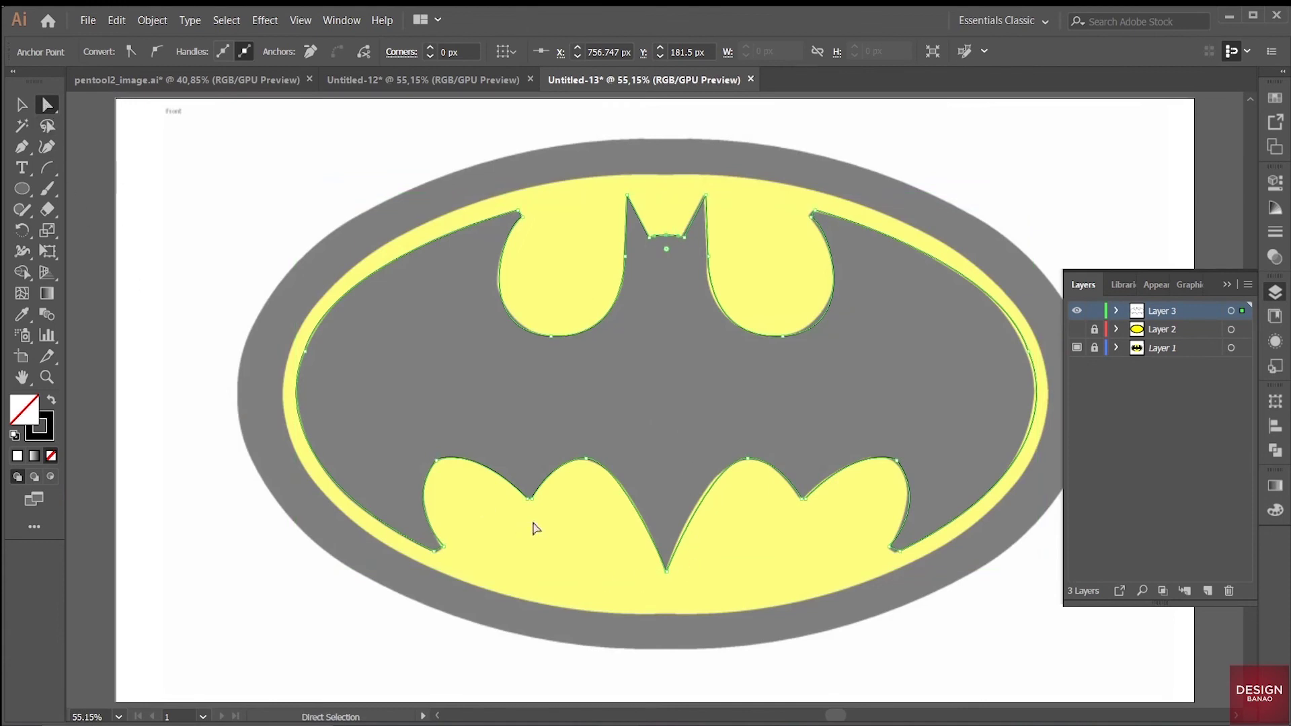
drag(640, 567, 675, 579)
- Sample the reference black onto the bat with the Eyedropper, undim the yellow layer, and deselect
click(28, 318)
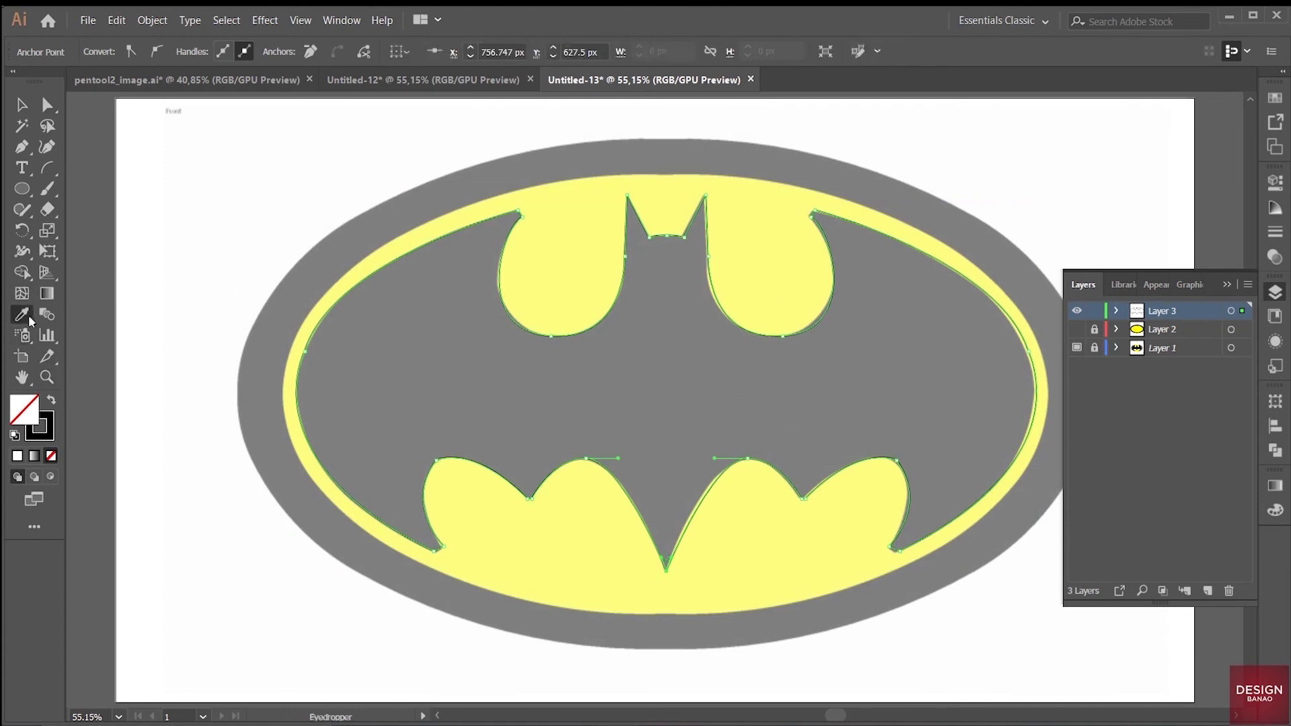
click(456, 351)
key(v)
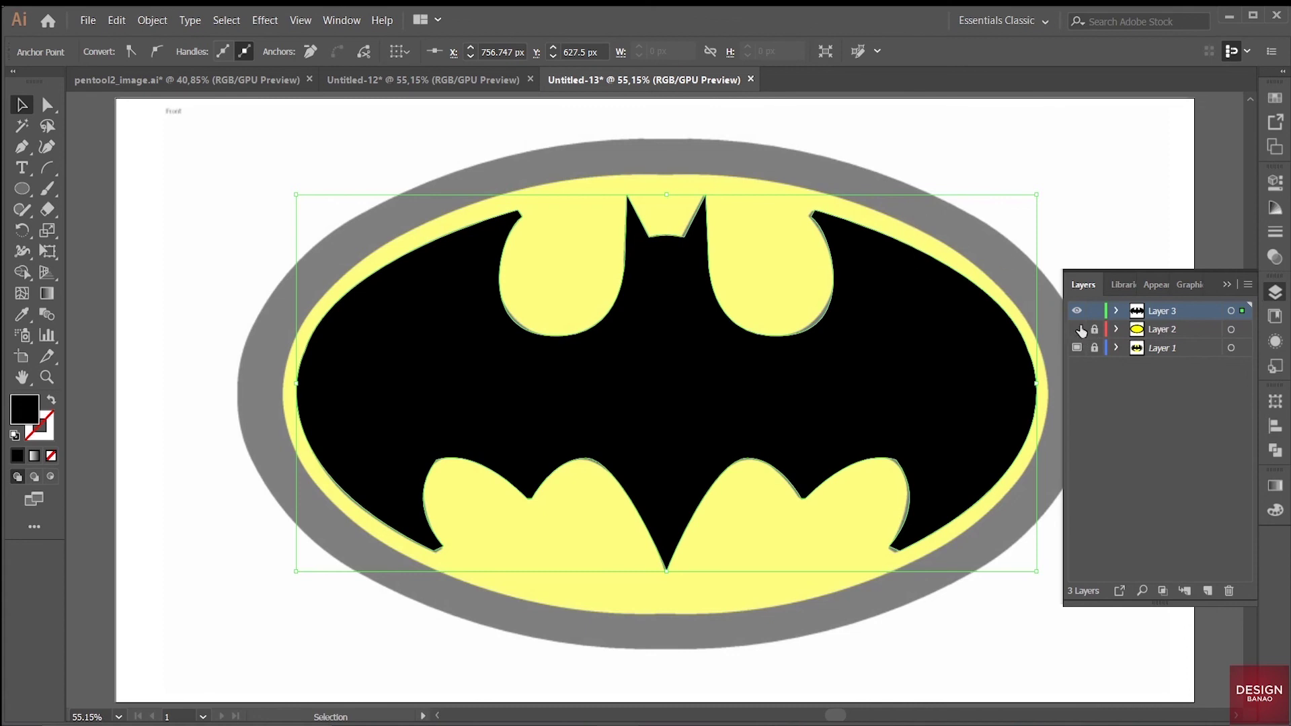
click(1078, 330)
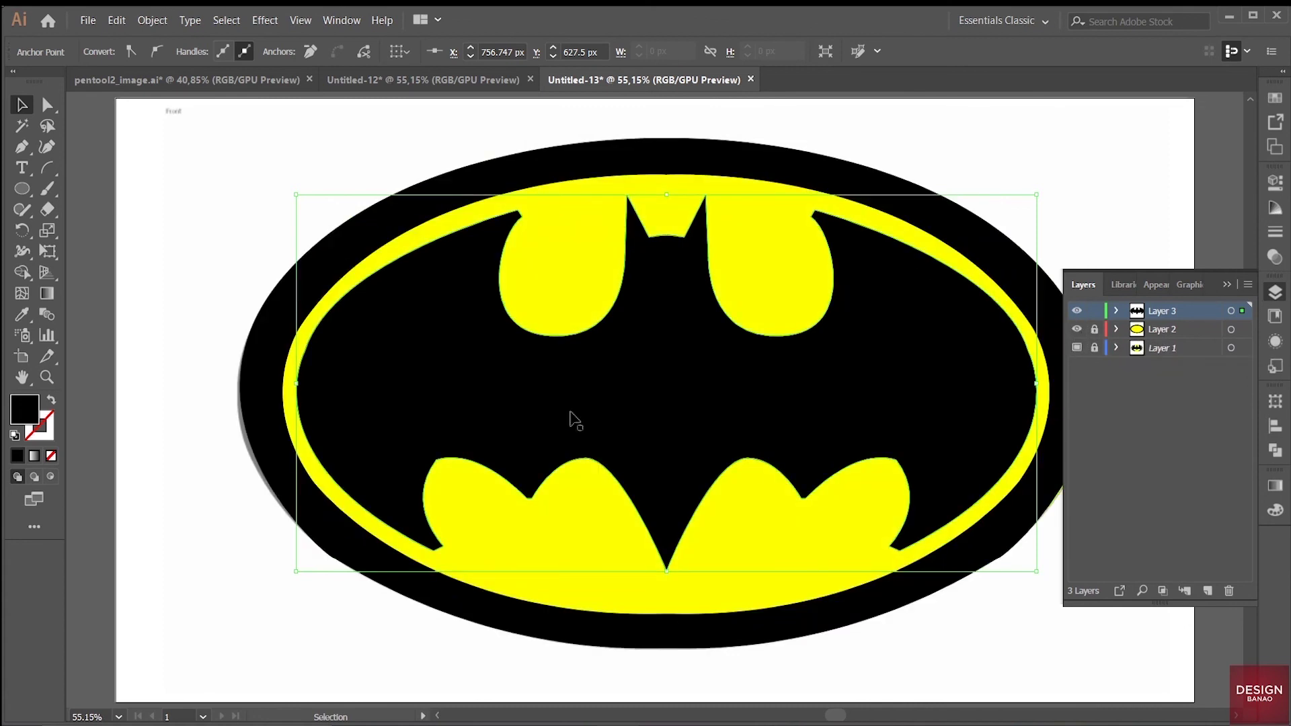
click(1228, 286)
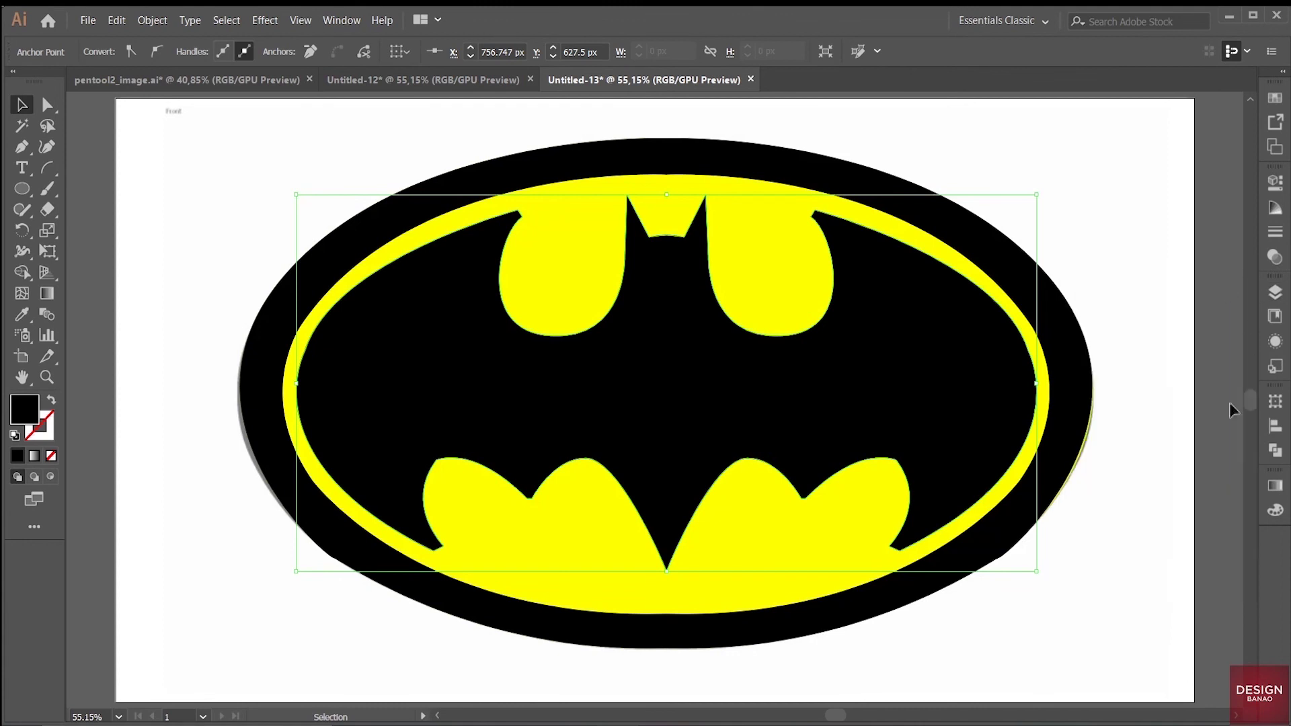
click(1122, 288)
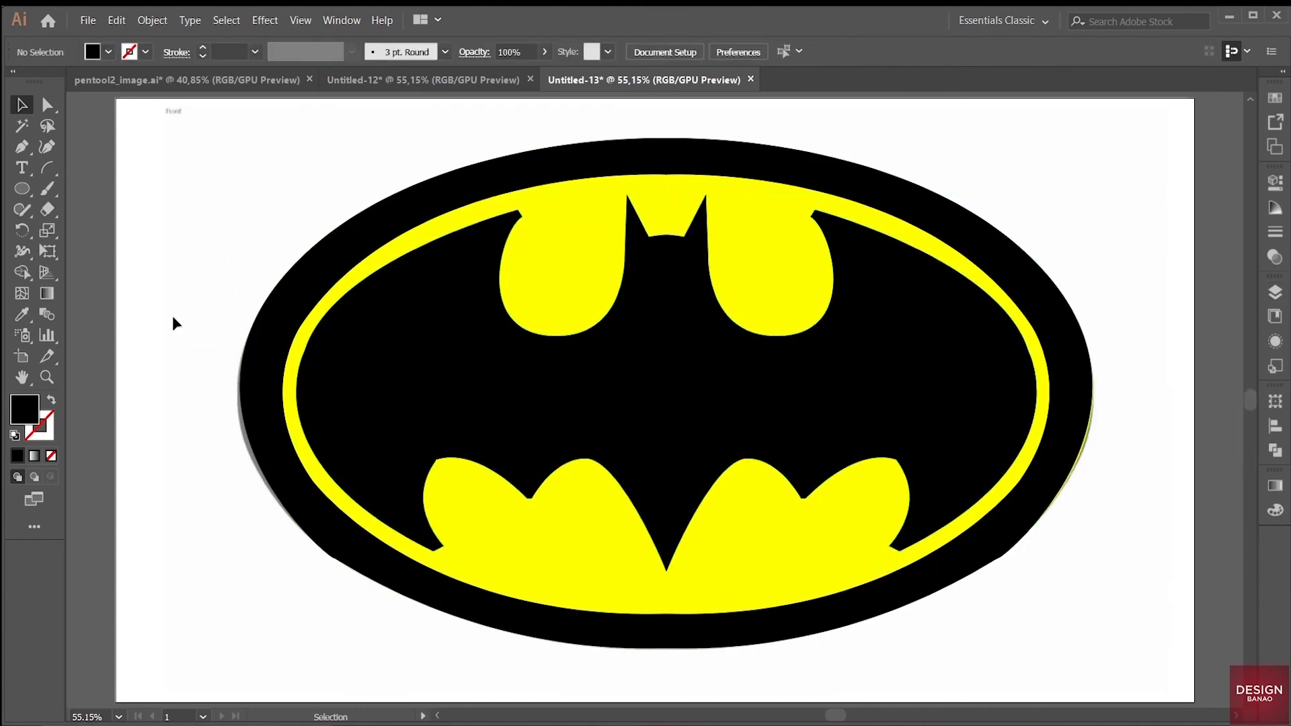